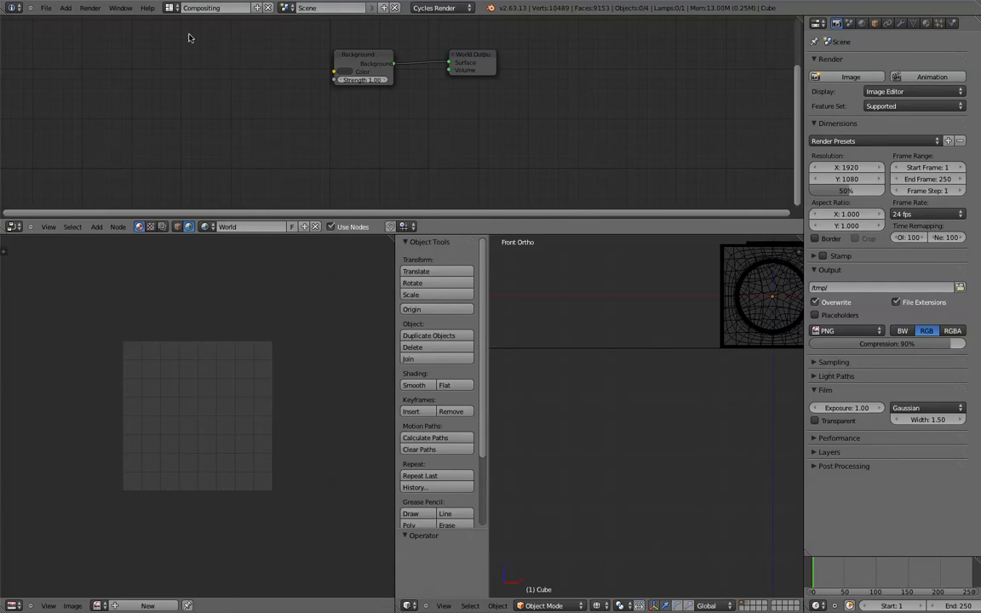
Switch to the Default screen layout and select the cube in the 3D view.
click(169, 7)
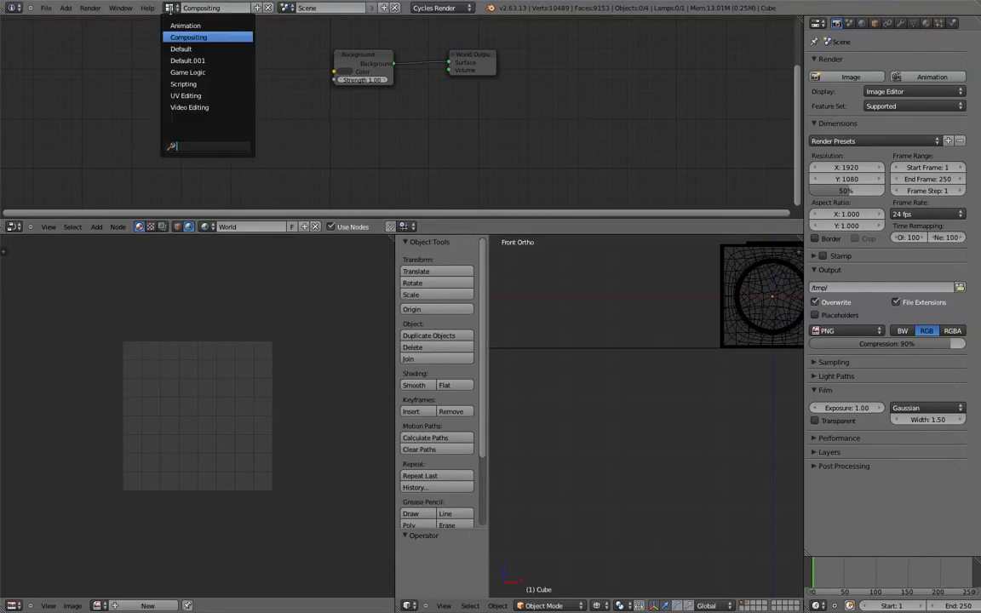
click(196, 49)
mouse_move(514, 231)
middle_down()
mouse_move(357, 256)
mouse_move(476, 247)
mouse_move(547, 275)
mouse_move(509, 235)
mouse_move(502, 248)
mouse_move(512, 245)
mouse_move(503, 214)
mouse_move(509, 225)
middle_up()
scroll(547, 274, down, 3)
middle_drag(477, 283, 394, 249)
right_click(438, 279)
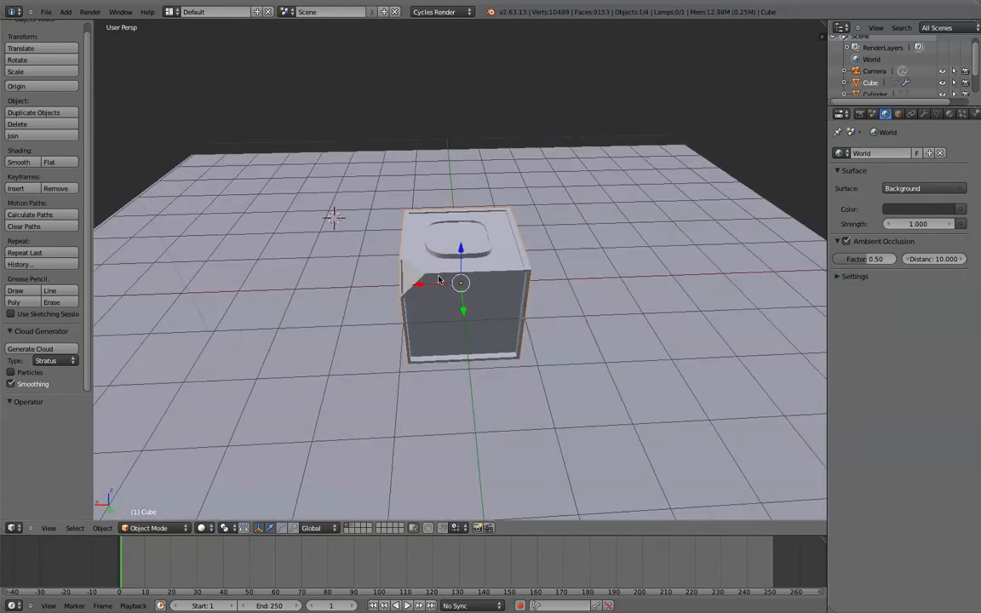
Enter Edit Mode on the cube and inspect its mesh and beveled edges from several sides.
key(Tab)
scroll(431, 187, up, 4)
middle_drag(479, 207, 572, 202)
middle_drag(466, 274, 580, 211)
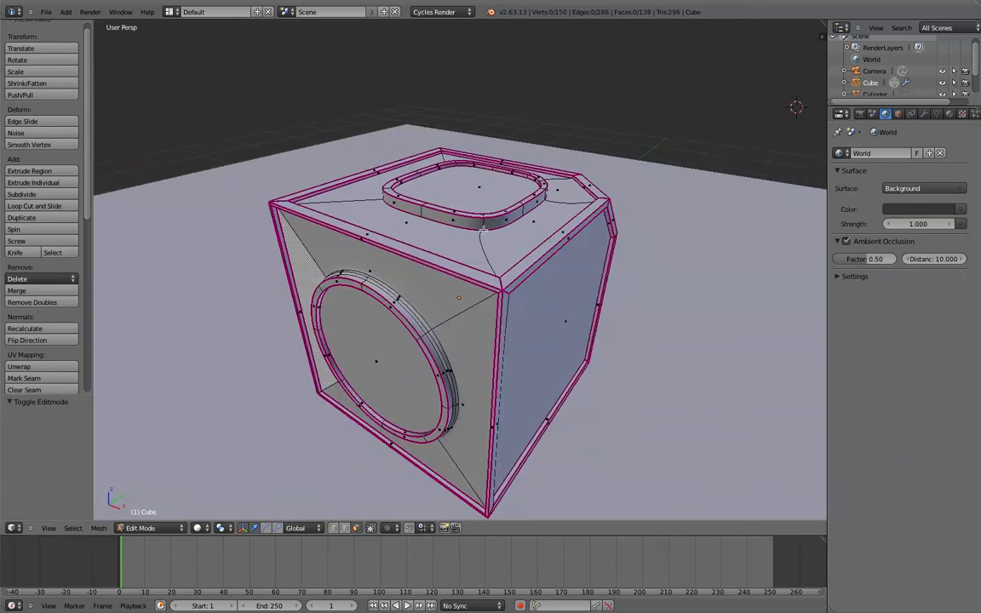
middle_drag(499, 368, 532, 269)
middle_drag(383, 207, 457, 229)
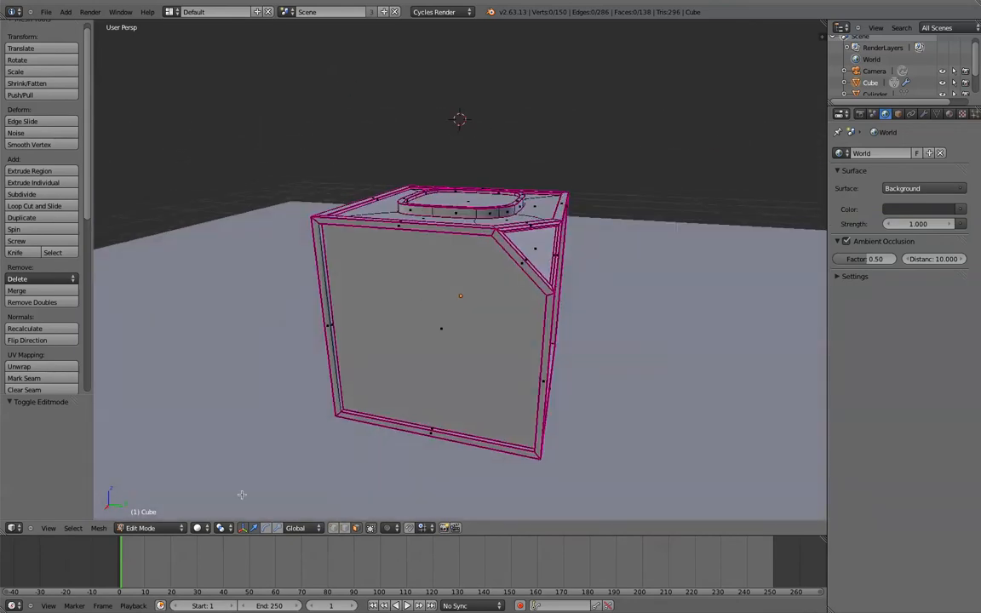
Set the 3D view's viewport shading to Rendered and look at the cube.
click(195, 528)
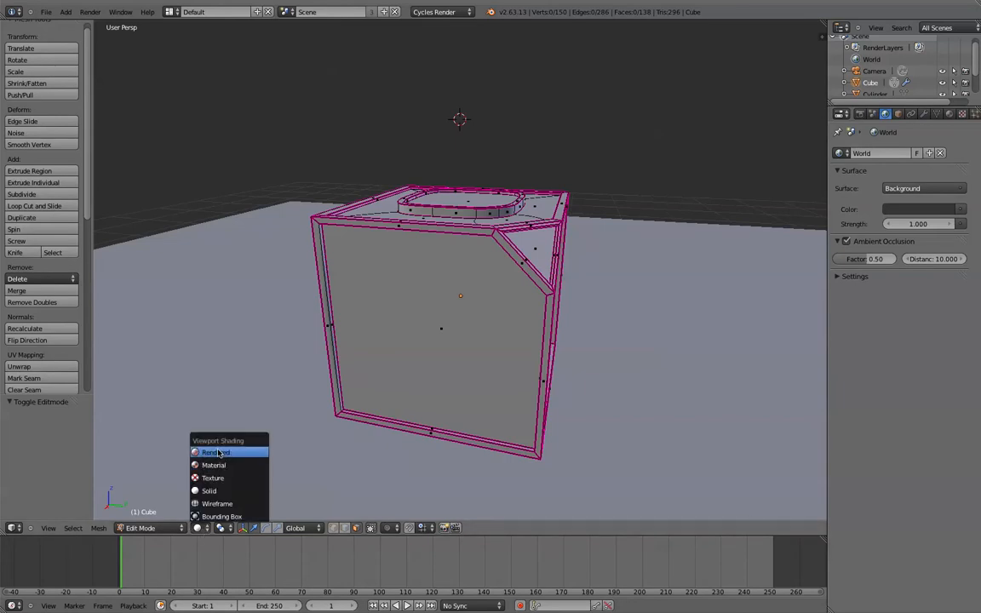
click(217, 450)
middle_drag(411, 151, 490, 213)
Switch the render engine to Blender Render and show the cube's material settings.
click(441, 12)
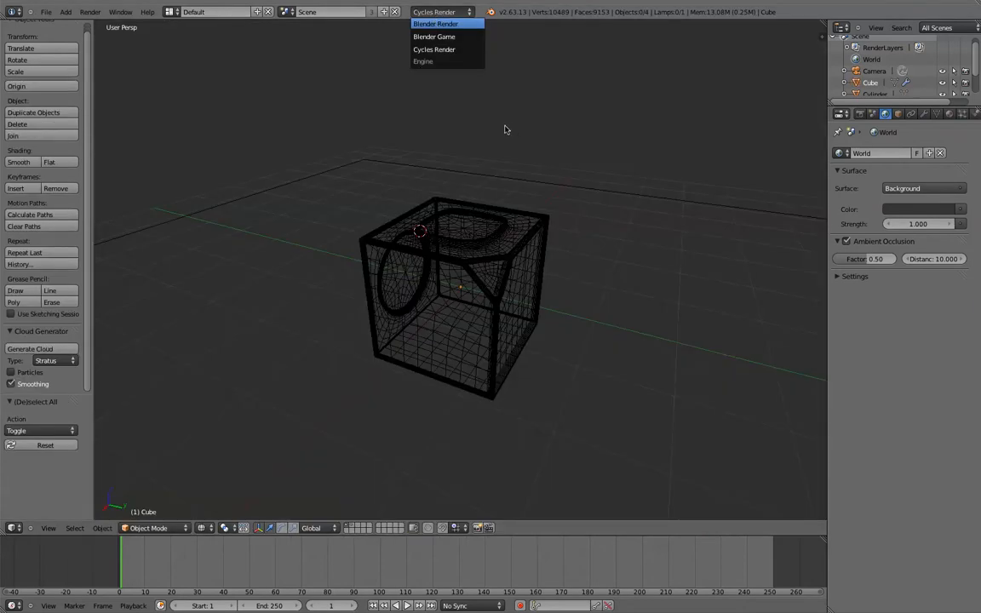
key(Return)
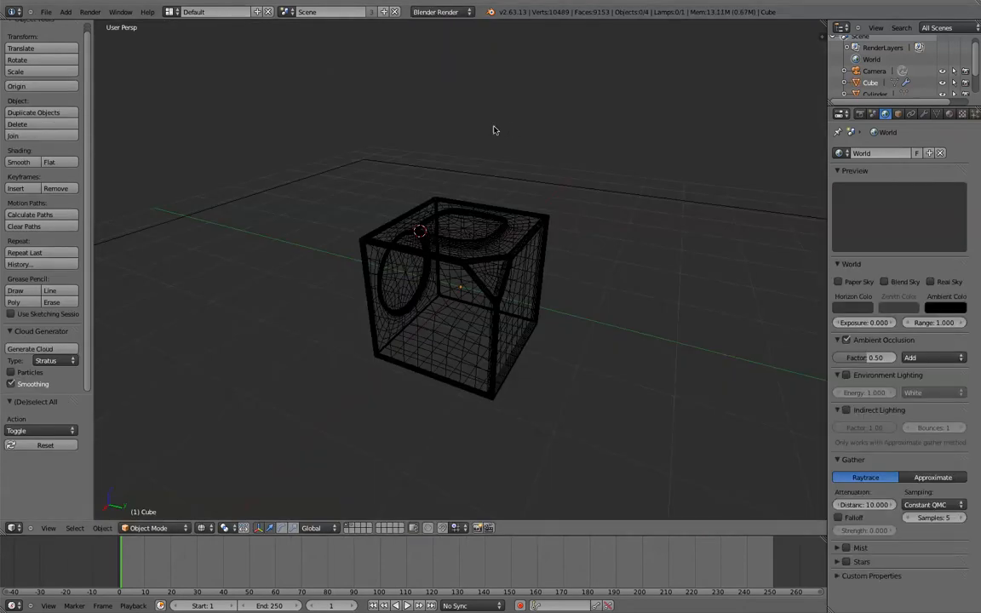
click(949, 114)
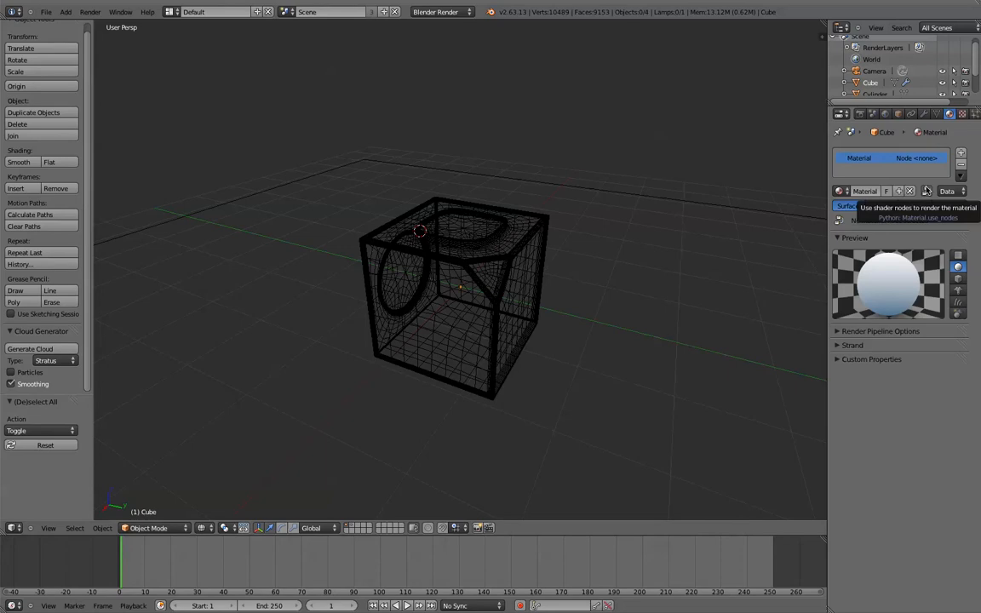
scroll(522, 232, down, 3)
scroll(521, 233, up, 3)
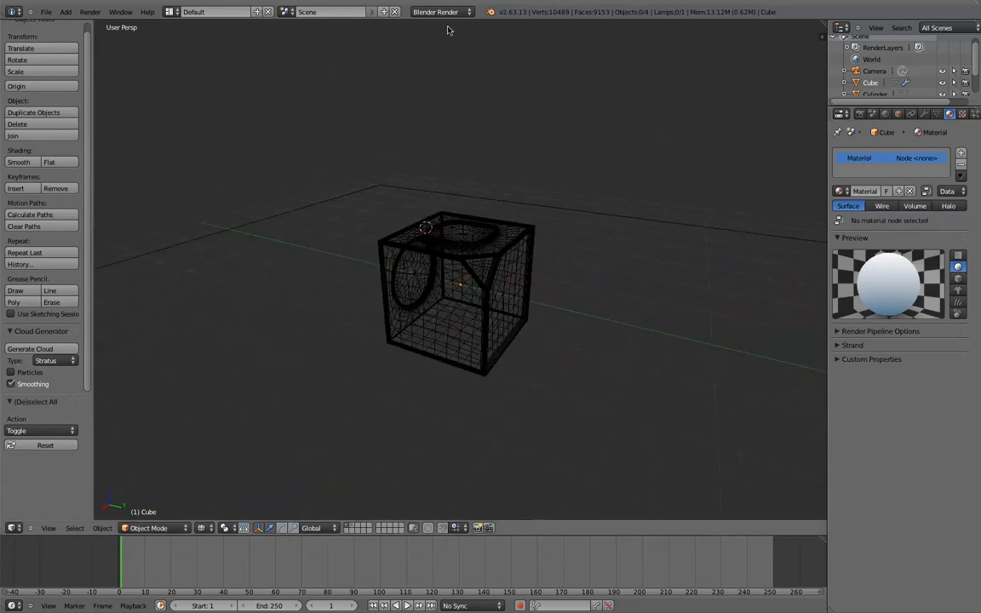
Switch the render engine back to Cycles Render.
click(409, 13)
click(404, 44)
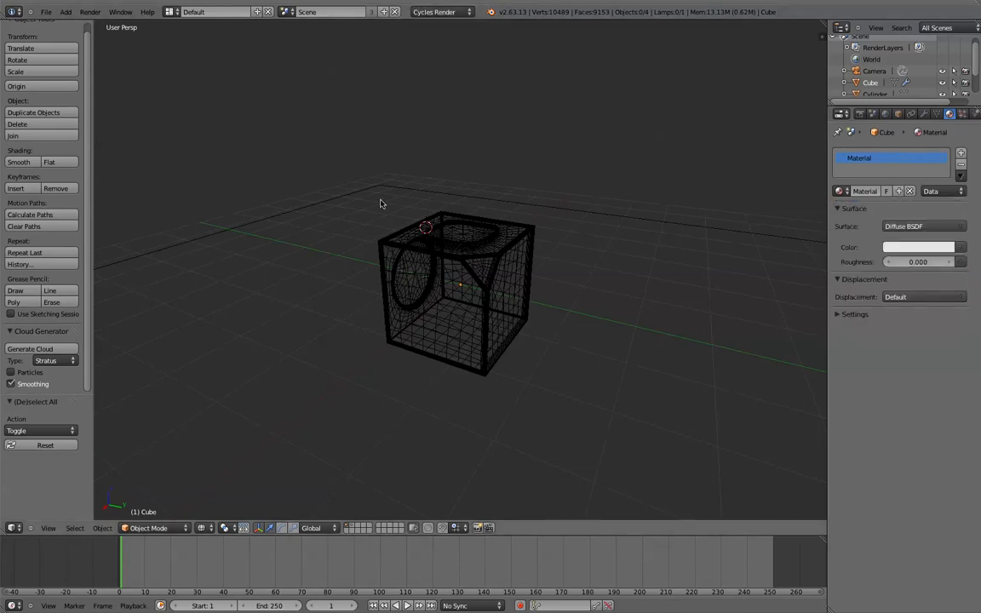
scroll(217, 383, down, 2)
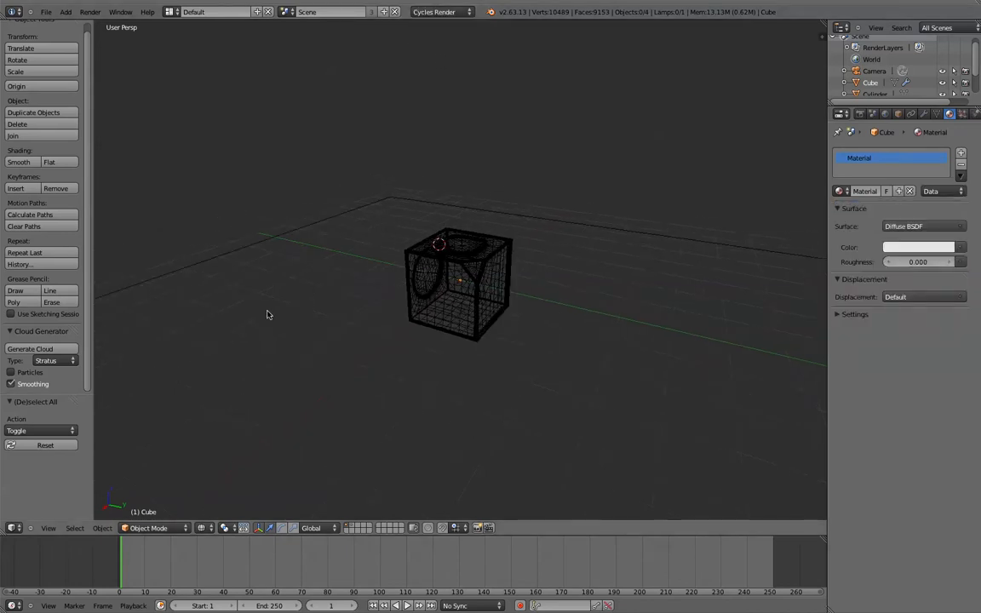
Switch to the Compositing screen layout, view the cube from the front, and narrow the properties area.
click(169, 14)
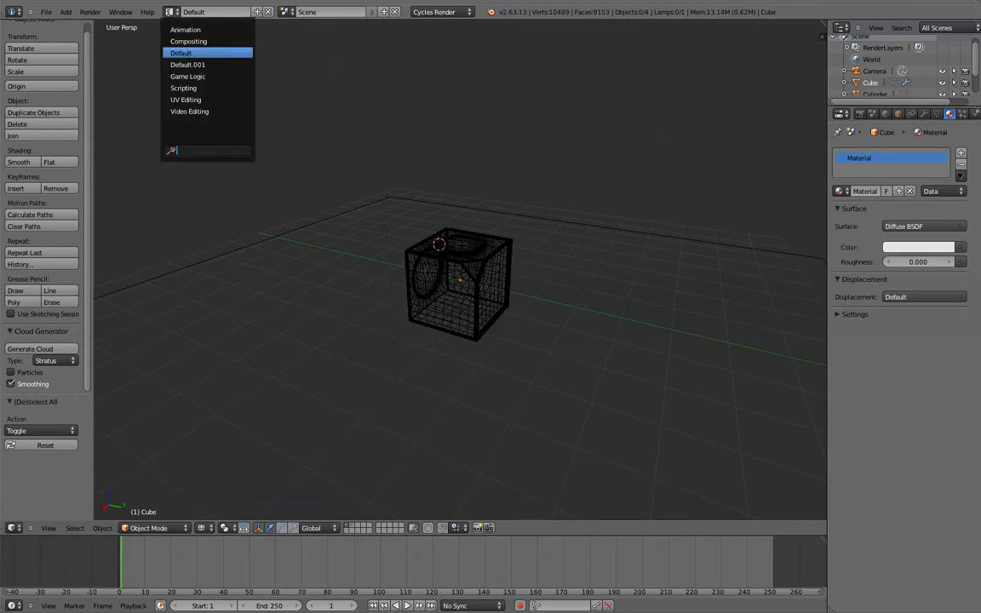
click(210, 40)
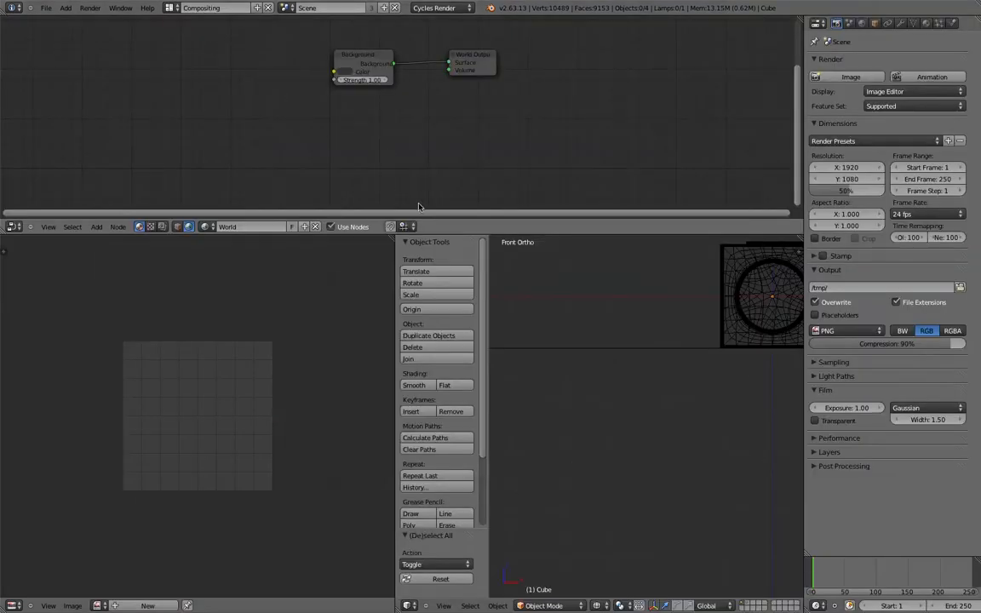
middle_drag(444, 228, 597, 342)
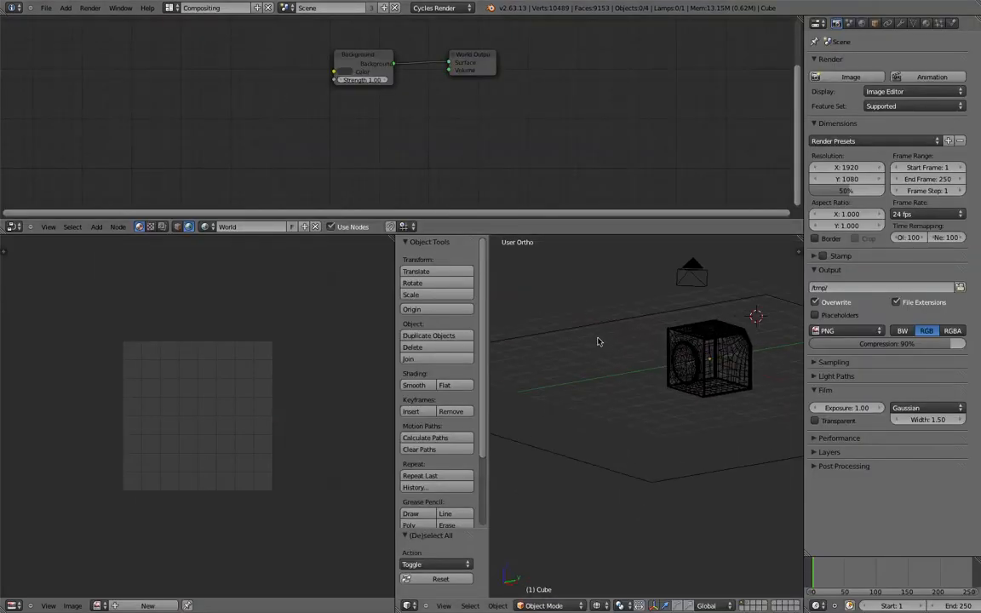
key(KP_1)
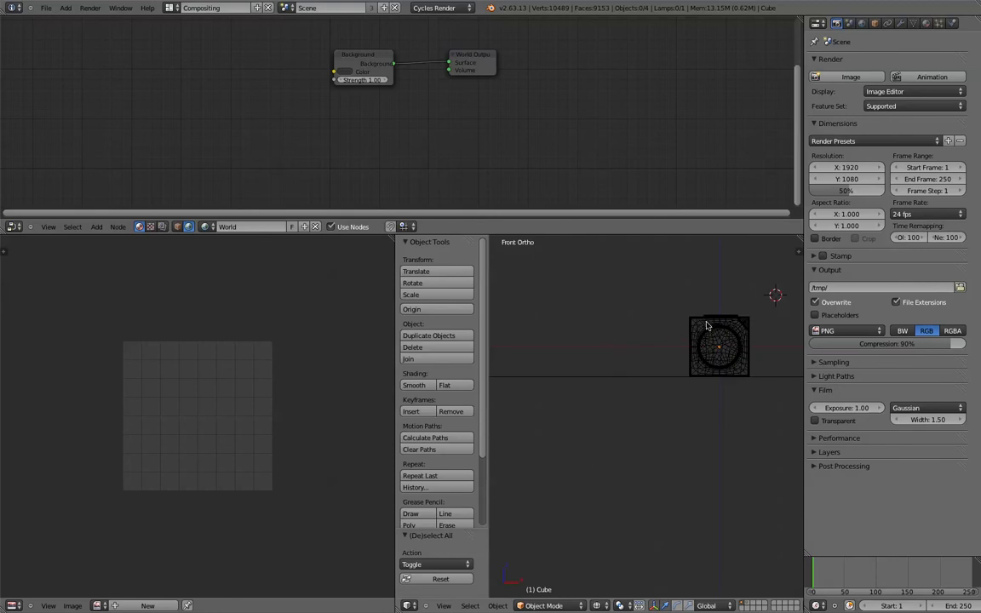
shift+middle_drag(706, 323, 637, 381)
scroll(575, 340, up, 1)
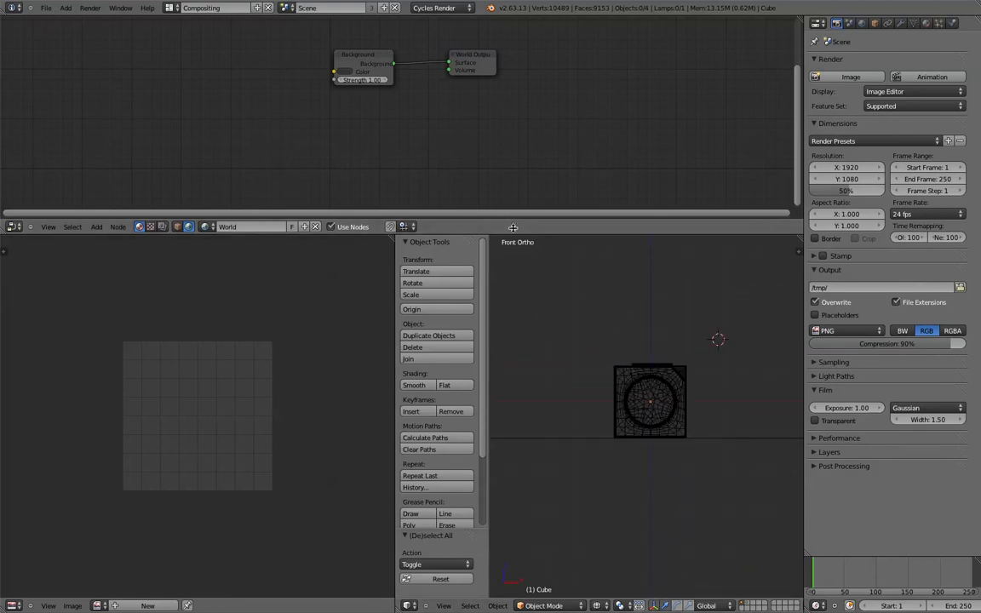
scroll(647, 199, down, 1)
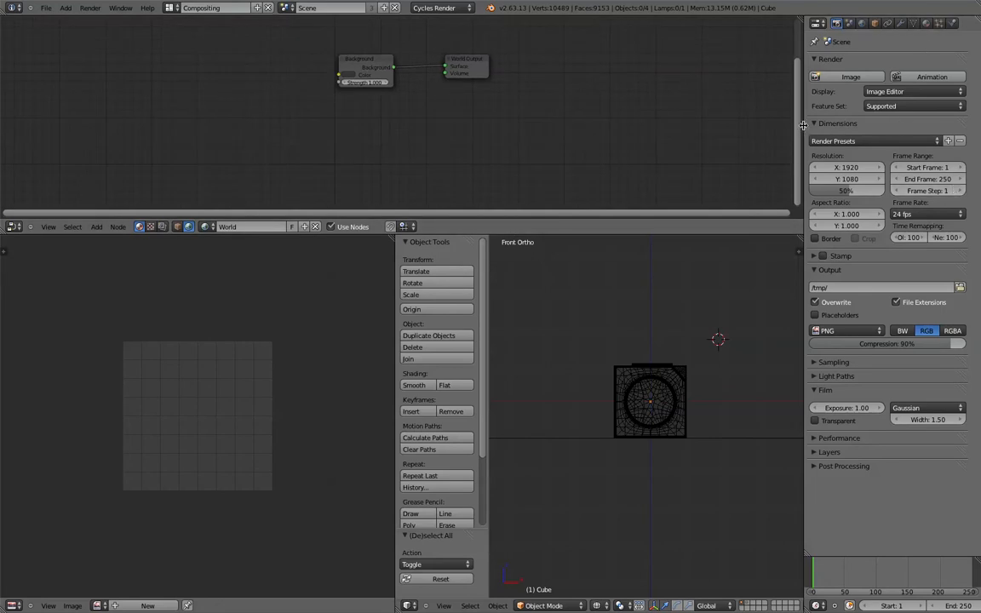
drag(803, 125, 824, 128)
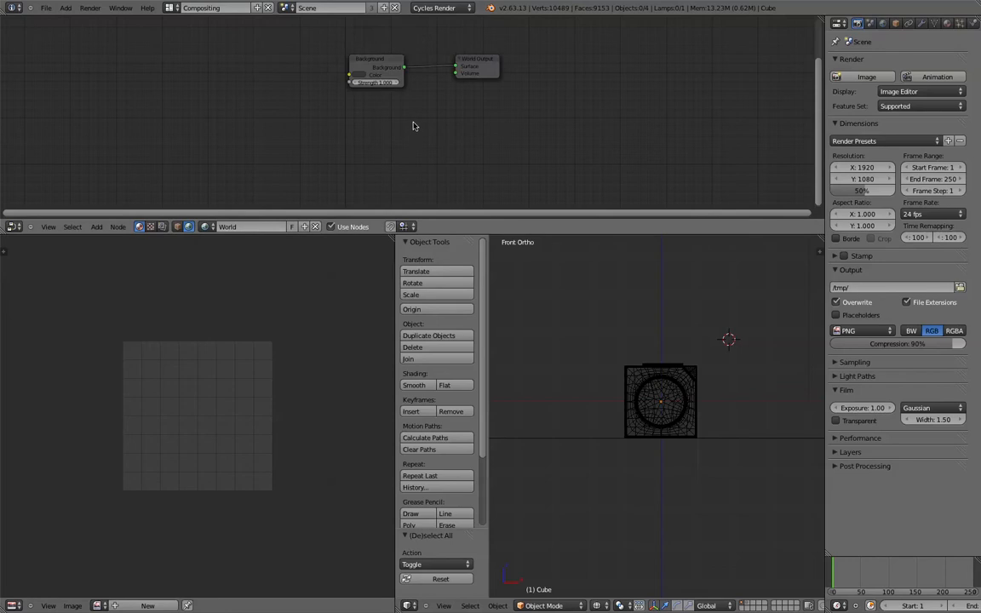
Select the cube in the 3D view and show its material settings.
middle_drag(674, 340, 616, 367)
right_click(606, 536)
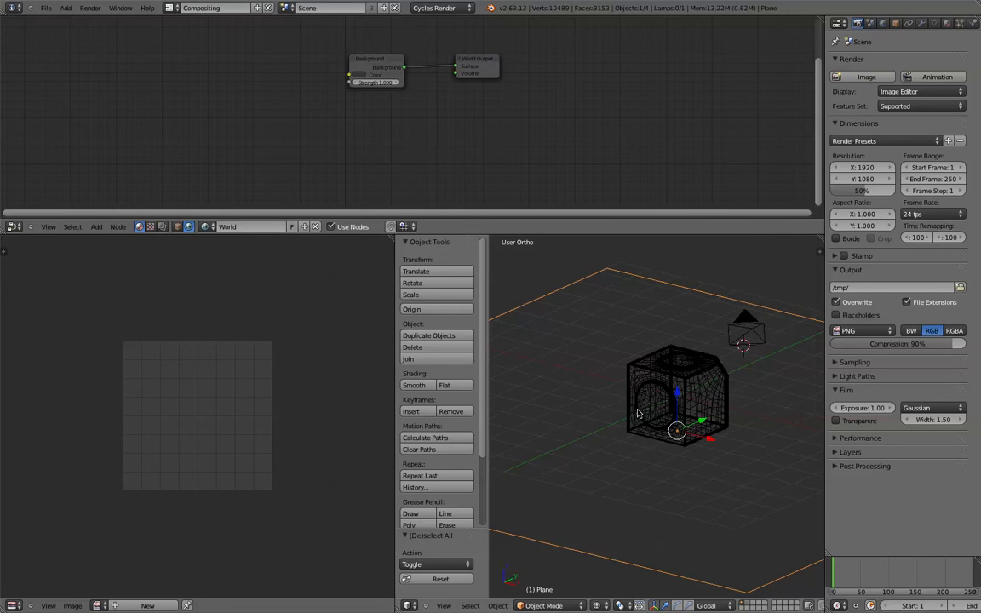
right_click(672, 389)
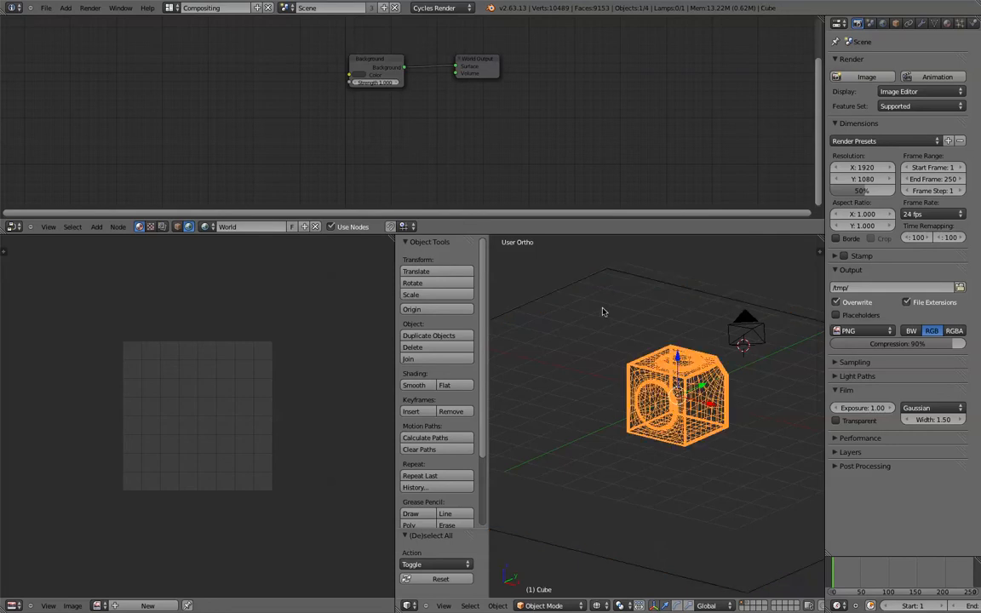
mouse_move(417, 130)
middle_down()
mouse_move(382, 193)
mouse_move(402, 136)
middle_up()
scroll(383, 175, up, 4)
scroll(402, 136, up, 1)
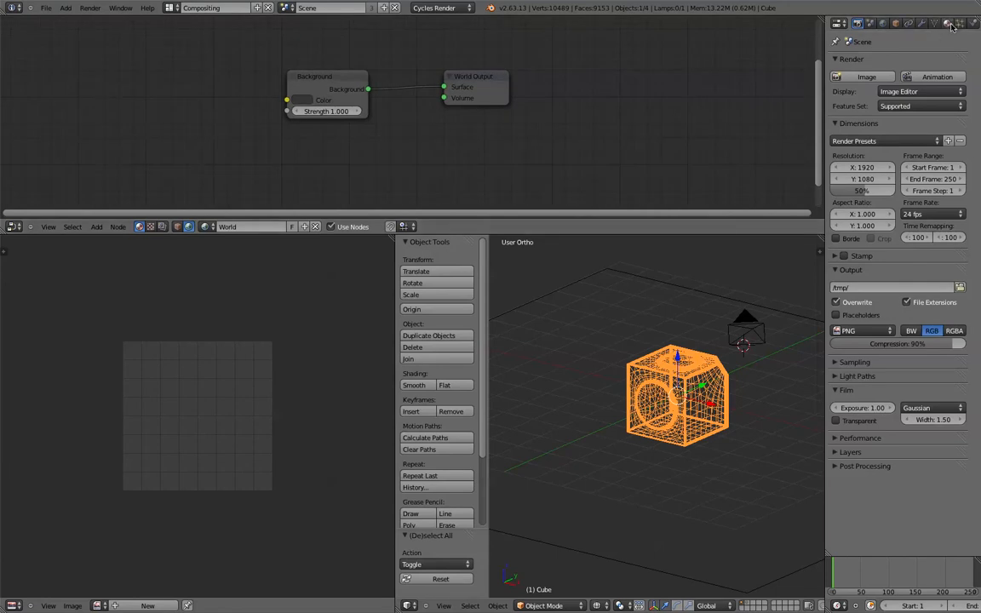
click(946, 23)
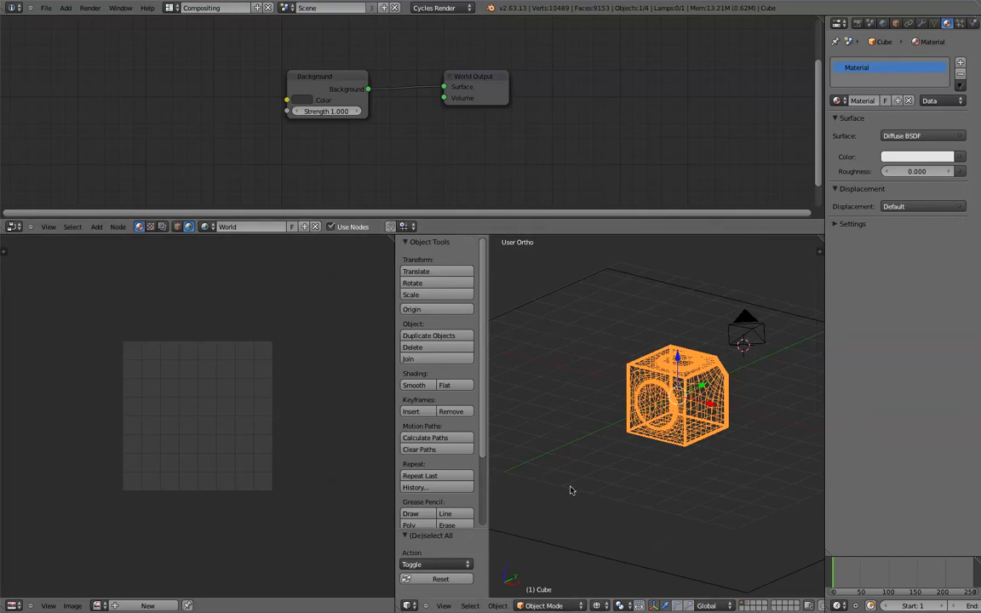
Set the 3D view's shading to Rendered and examine the cube's material from different angles.
click(606, 606)
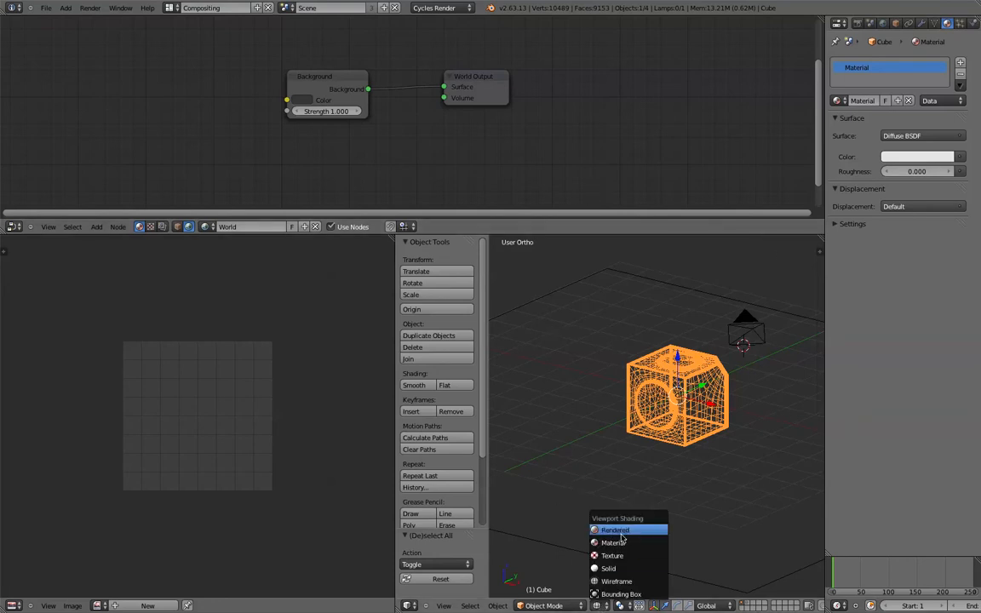
click(613, 529)
scroll(620, 437, up, 2)
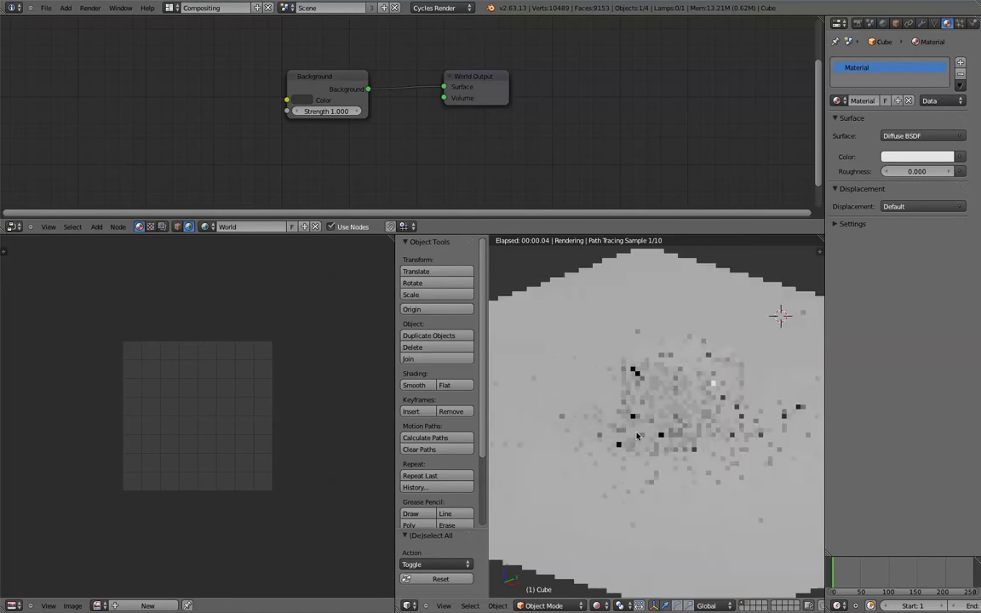
middle_drag(636, 436, 713, 410)
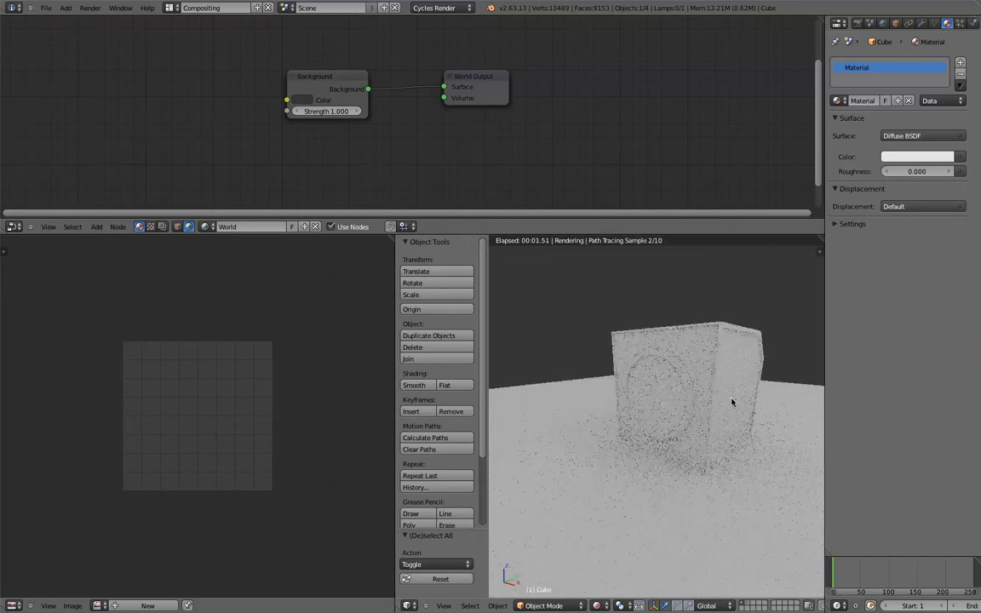
scroll(723, 398, up, 2)
mouse_move(667, 407)
middle_down()
mouse_move(608, 427)
mouse_move(720, 420)
mouse_move(729, 375)
middle_up()
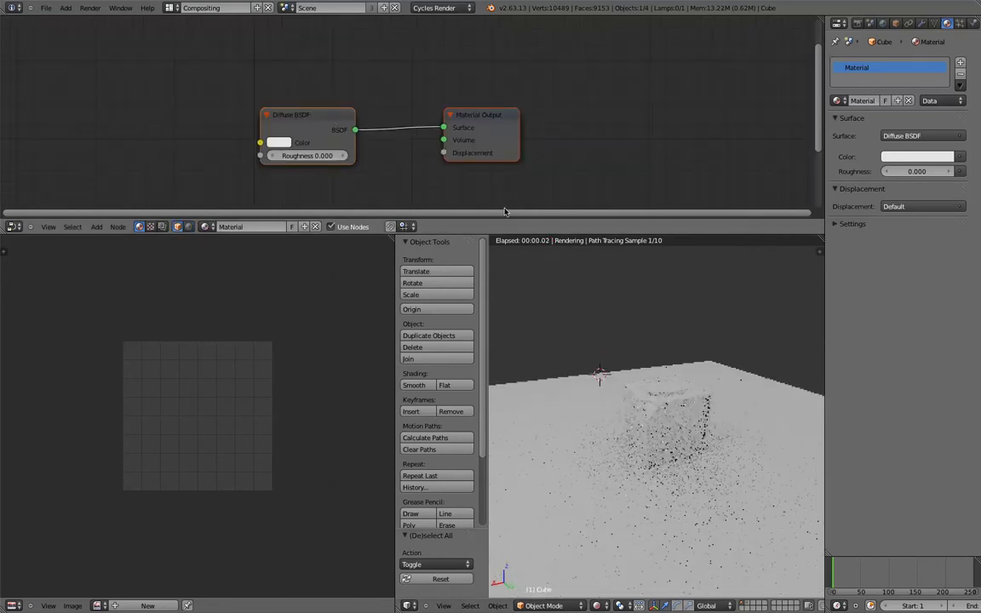
Replace the Diffuse BSDF shader of the cube's material with Glossy BSDF and view the rendered cube.
middle_drag(519, 176, 427, 146)
scroll(426, 147, up, 1)
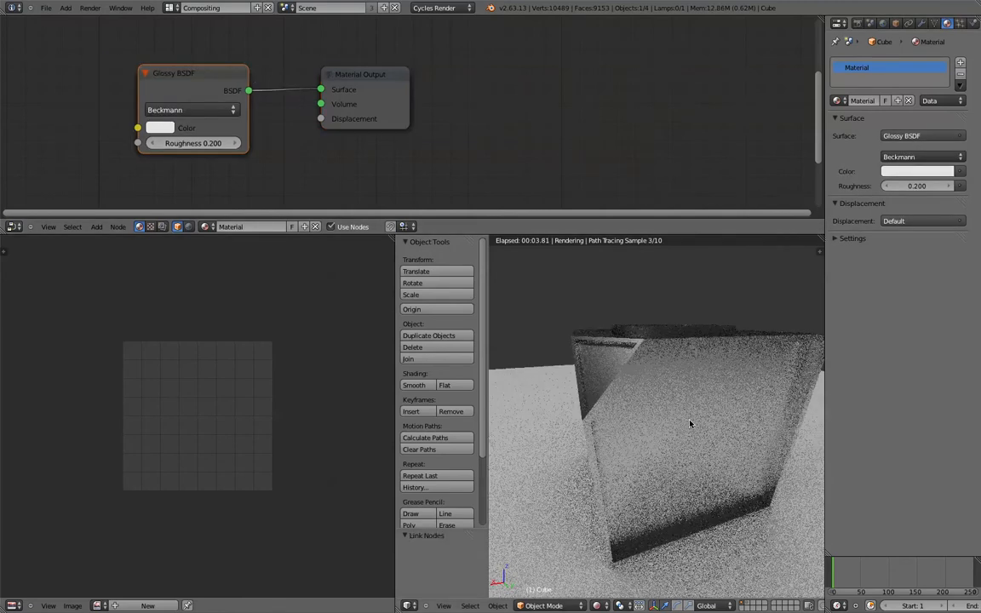
scroll(690, 423, down, 5)
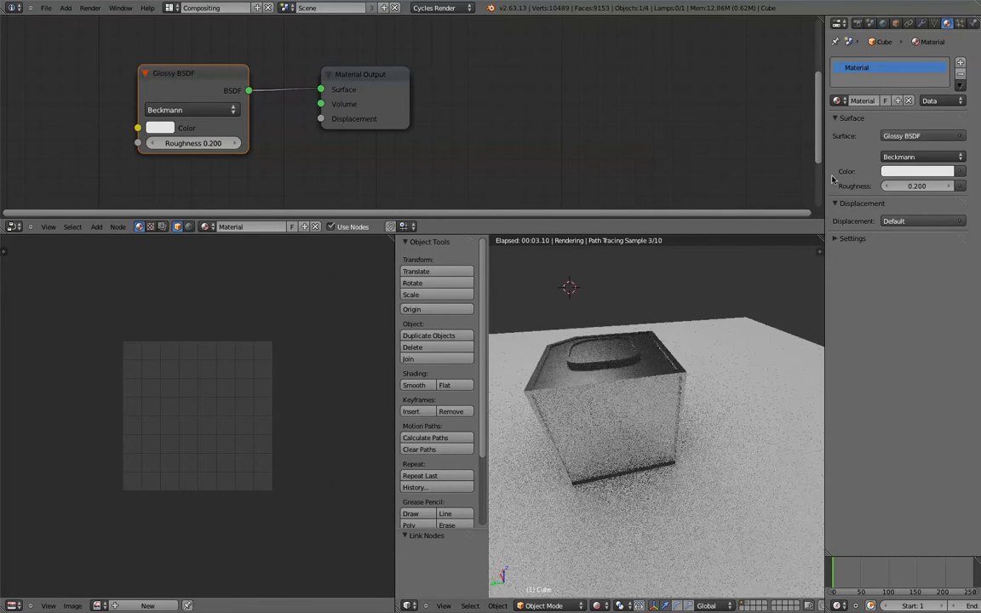
Change the surface shader of the cube's material to Glass BSDF.
click(918, 138)
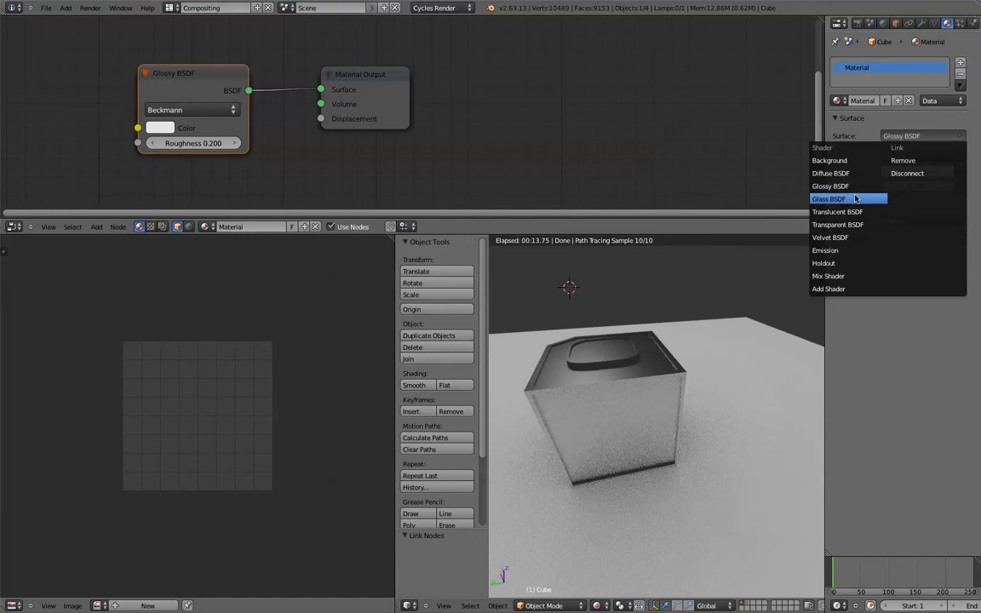
click(854, 199)
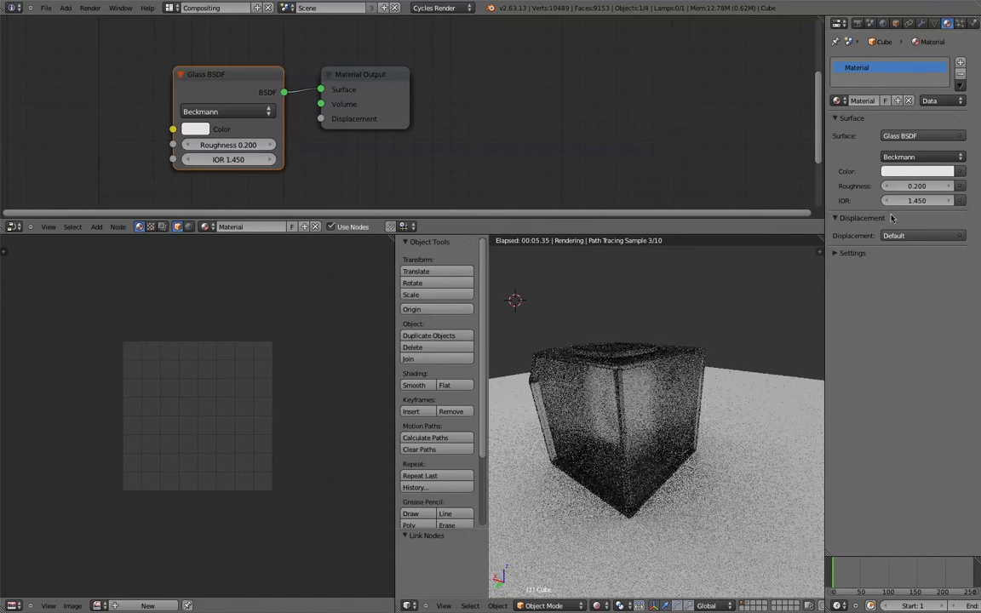
Change the cube material's surface shader to Translucent BSDF and examine the rendered cube up close.
click(917, 137)
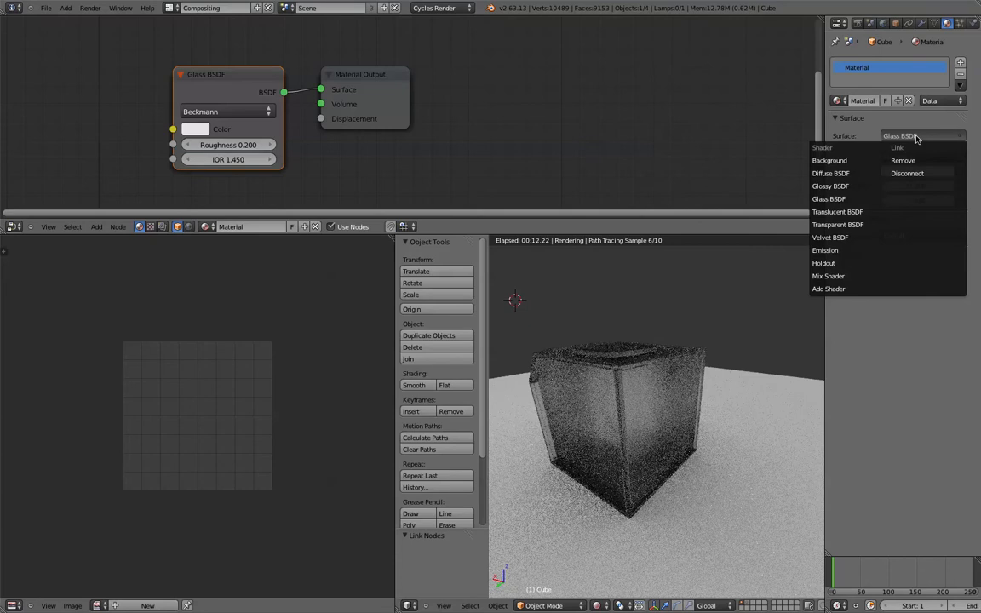
click(862, 212)
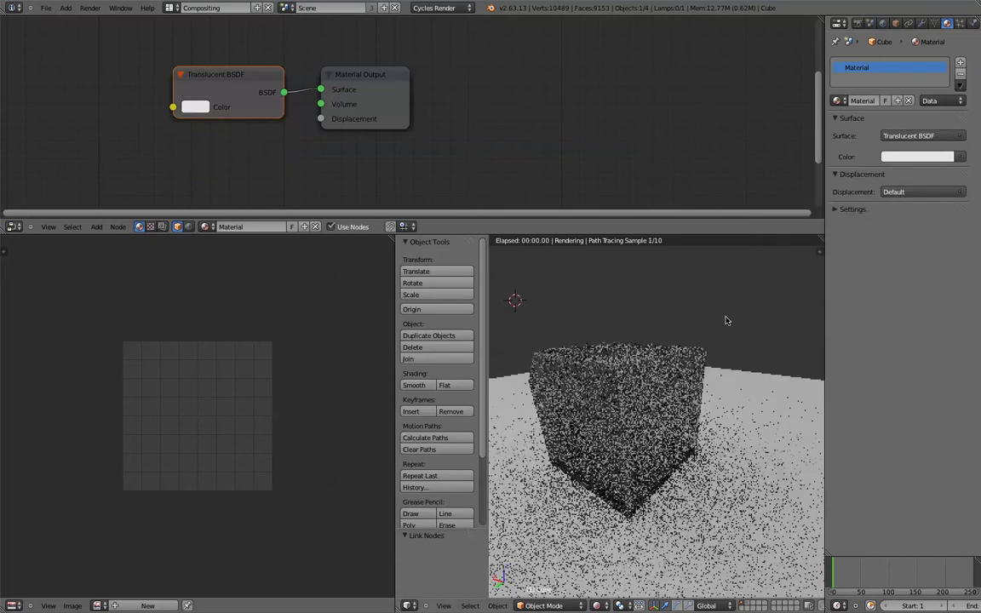
scroll(725, 320, up, 5)
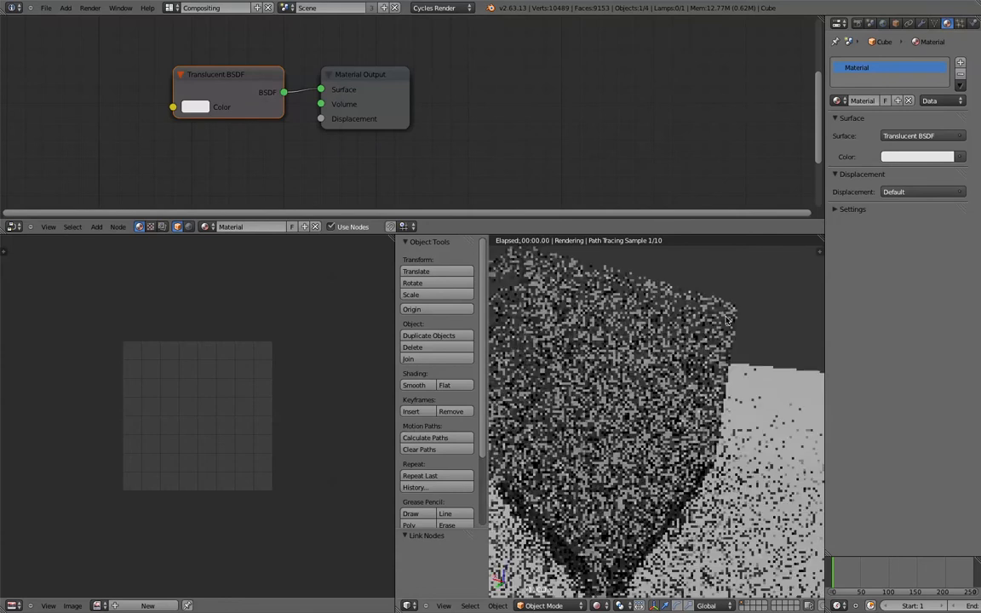
middle_drag(725, 320, 721, 378)
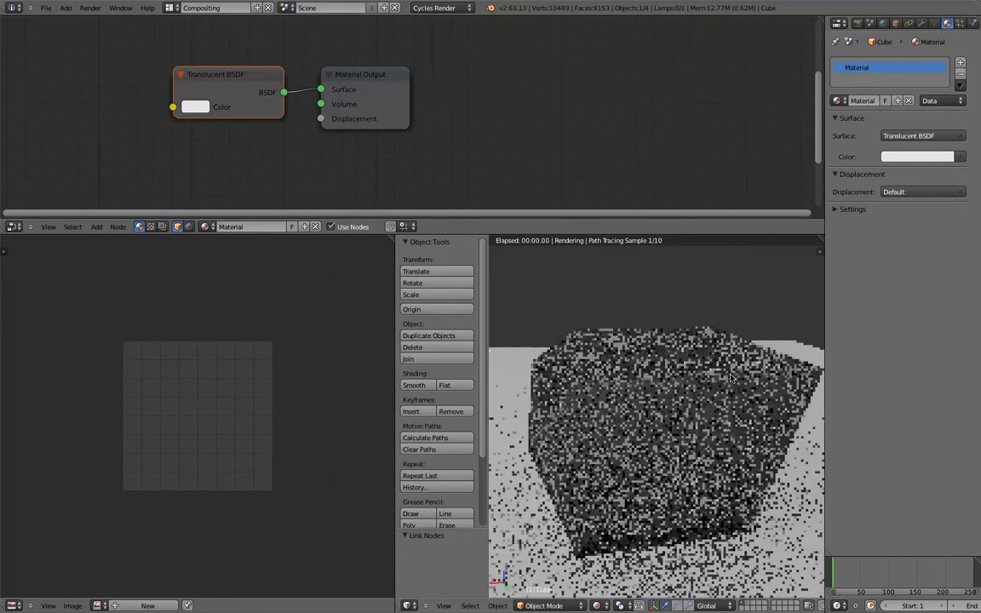
Change the cube material's surface shader to Transparent BSDF and examine the see-through cube in the rendered view.
click(915, 136)
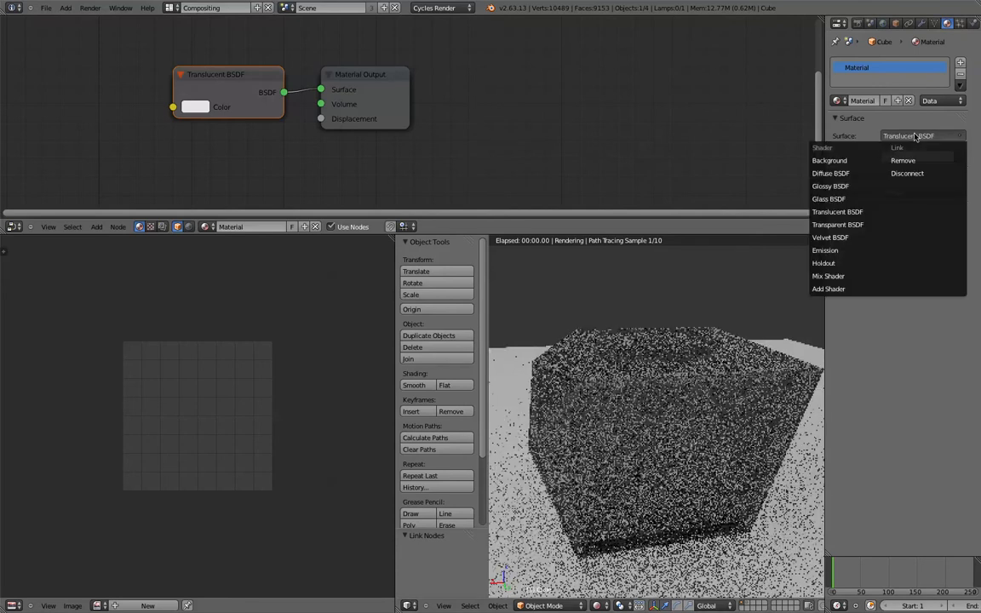
click(871, 224)
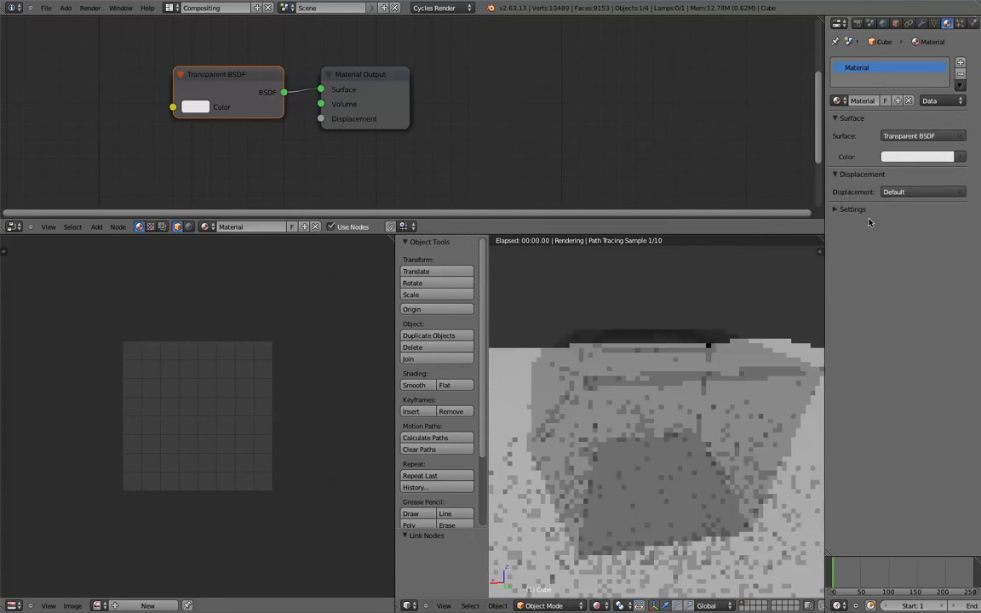
middle_drag(643, 413, 771, 339)
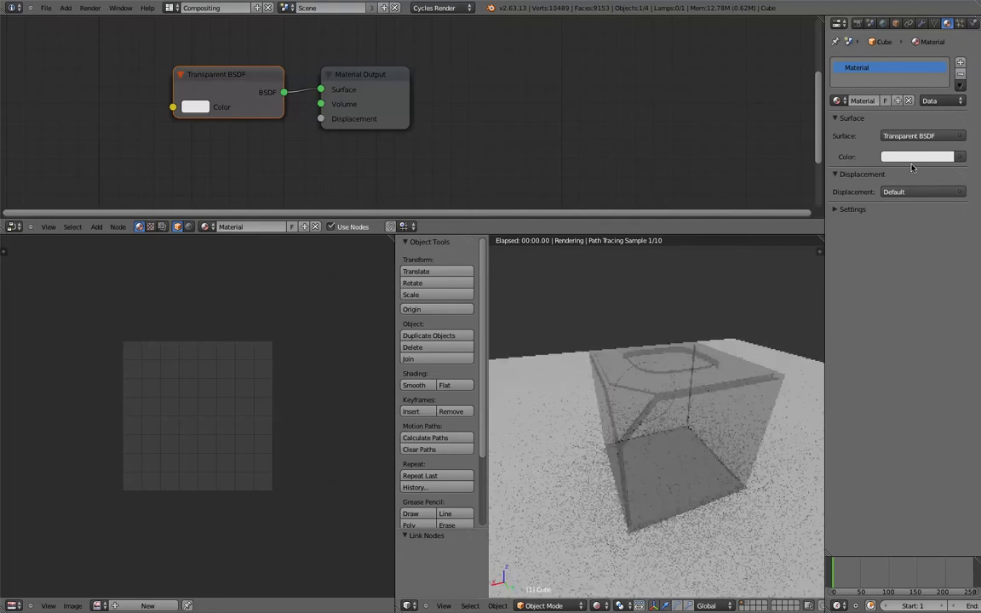
Change the surface shader of the cube's material to Velvet BSDF and view the rendered cube.
click(921, 135)
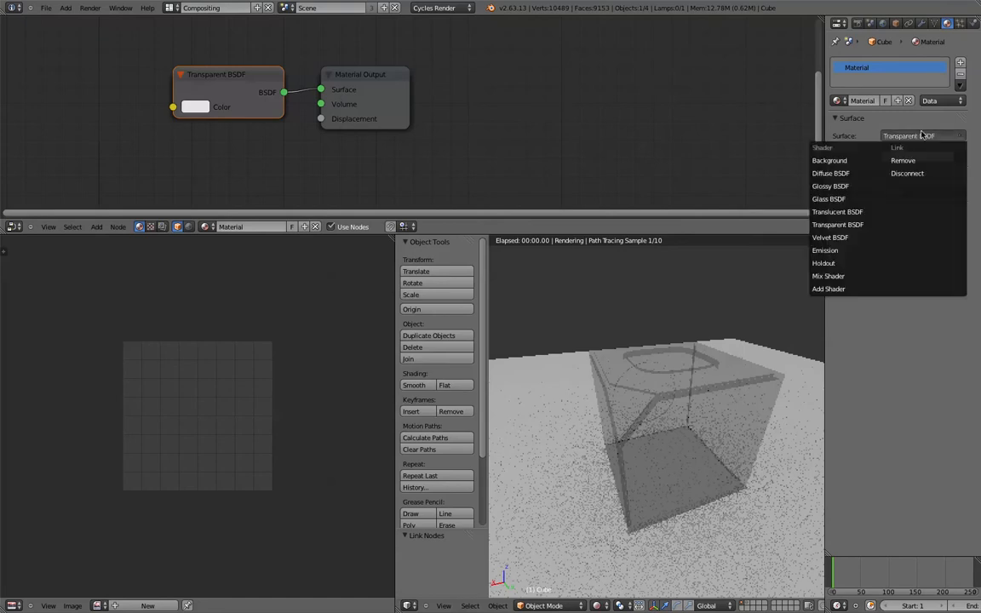
click(864, 238)
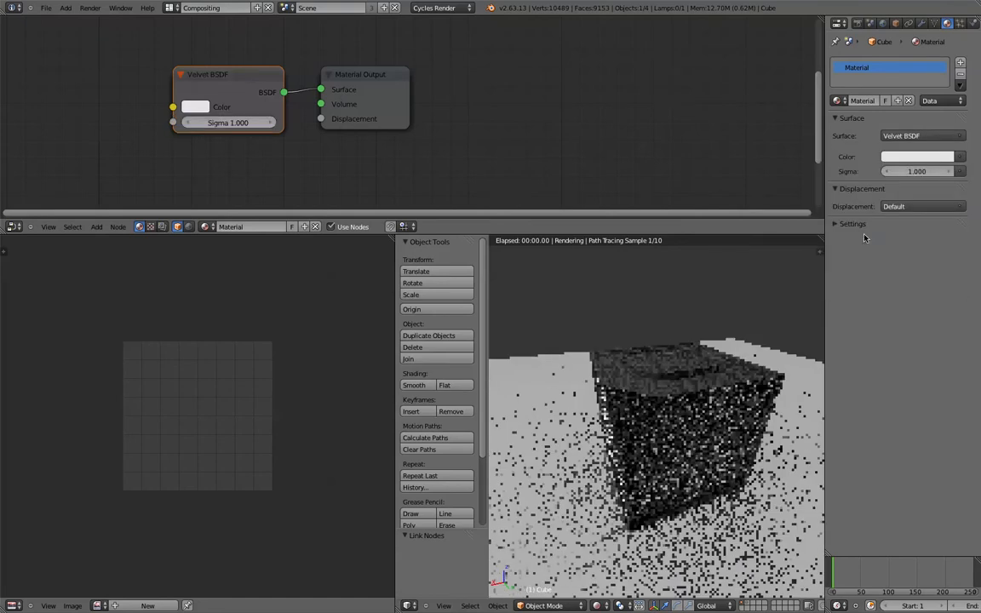
middle_drag(701, 438, 743, 427)
Set the Velvet BSDF color to light green and examine the rendered cube up close and from other angles.
click(194, 107)
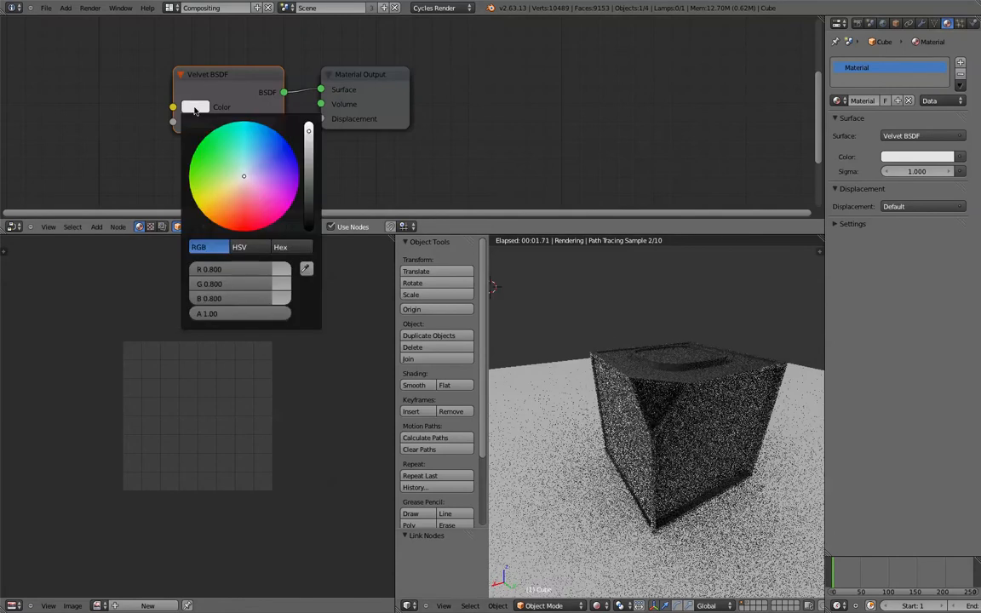
click(208, 164)
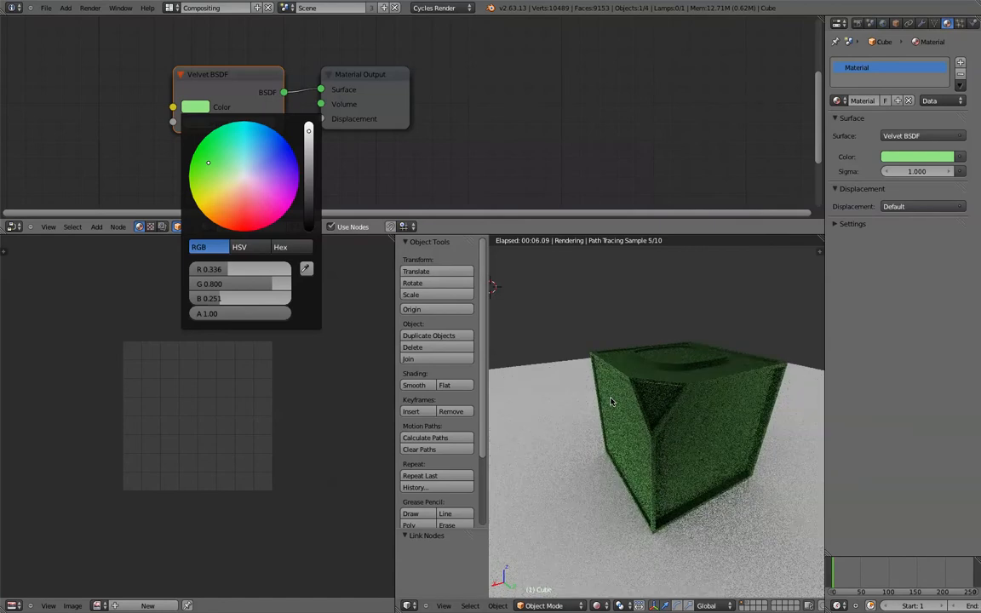
scroll(627, 398, up, 3)
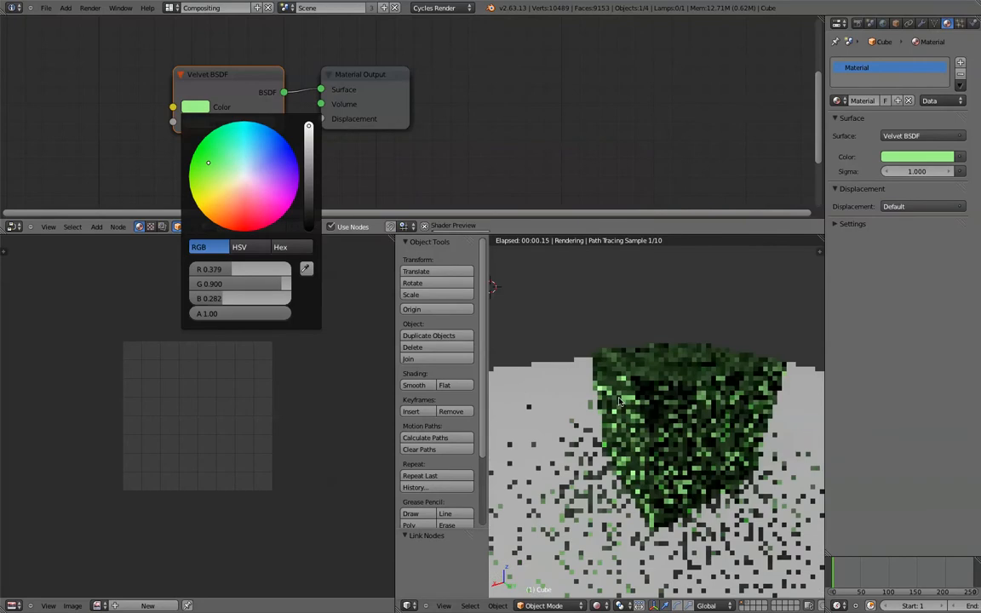
middle_drag(629, 404, 635, 431)
scroll(650, 406, up, 2)
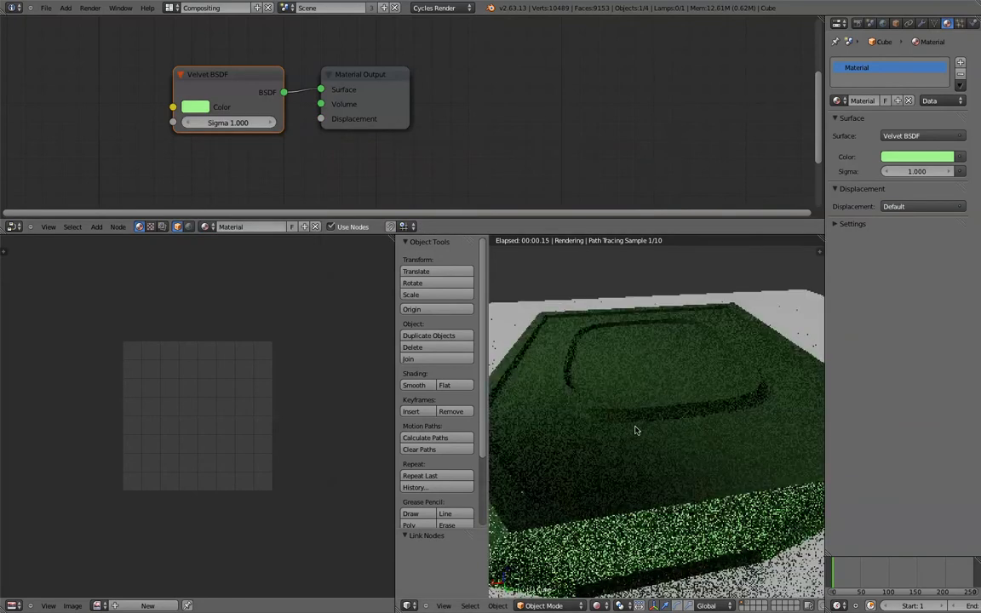
scroll(634, 430, down, 4)
scroll(635, 430, up, 2)
middle_drag(635, 429, 568, 424)
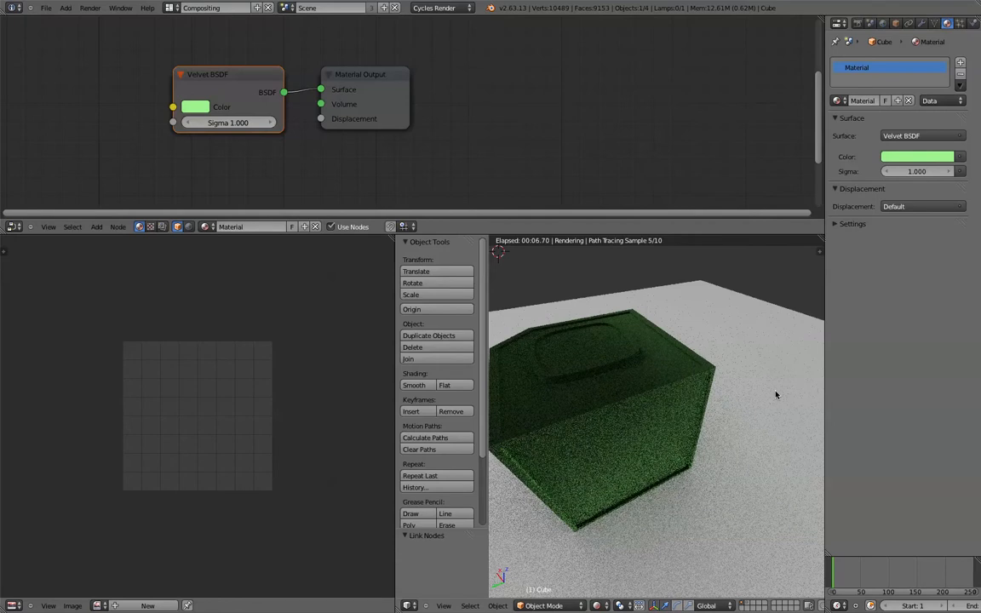
click(890, 136)
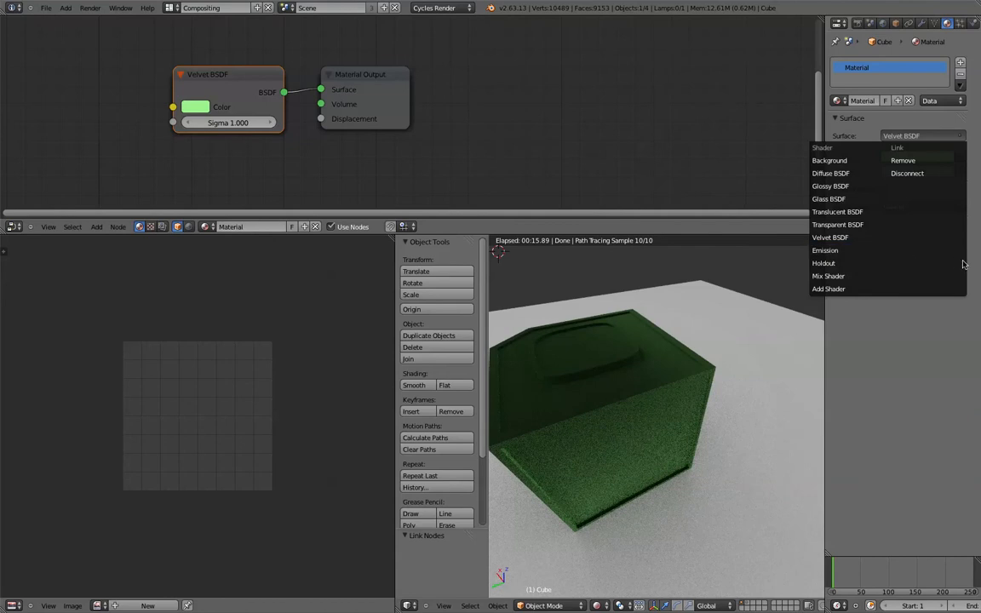
Add a mesh plane at the 3D cursor in the front orthographic view and display the scene in wireframe.
scroll(678, 408, down, 3)
middle_drag(679, 400, 688, 371)
key(KP_1)
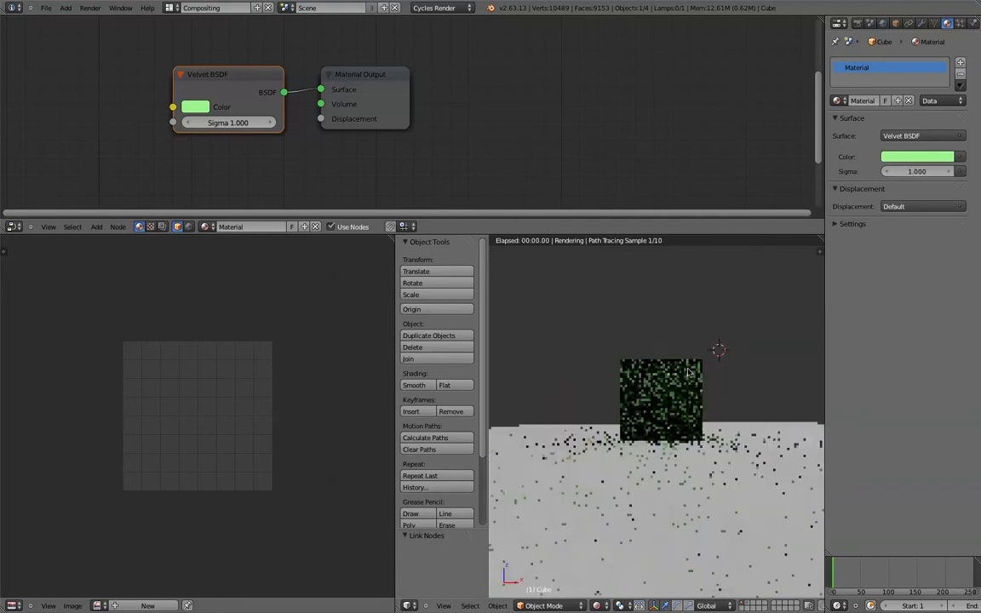
key(KP_5)
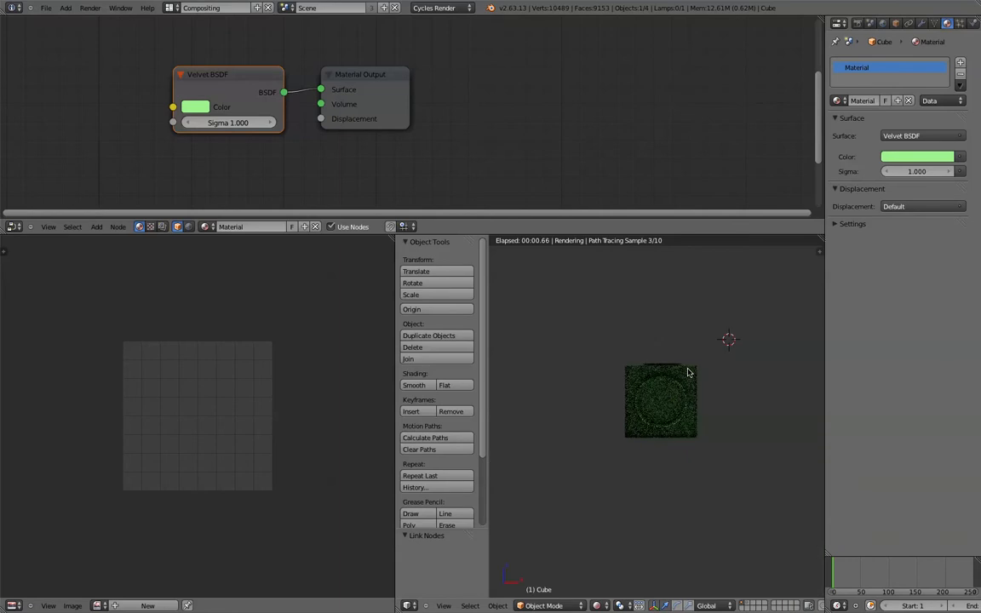
key(shift+a)
mouse_move(613, 352)
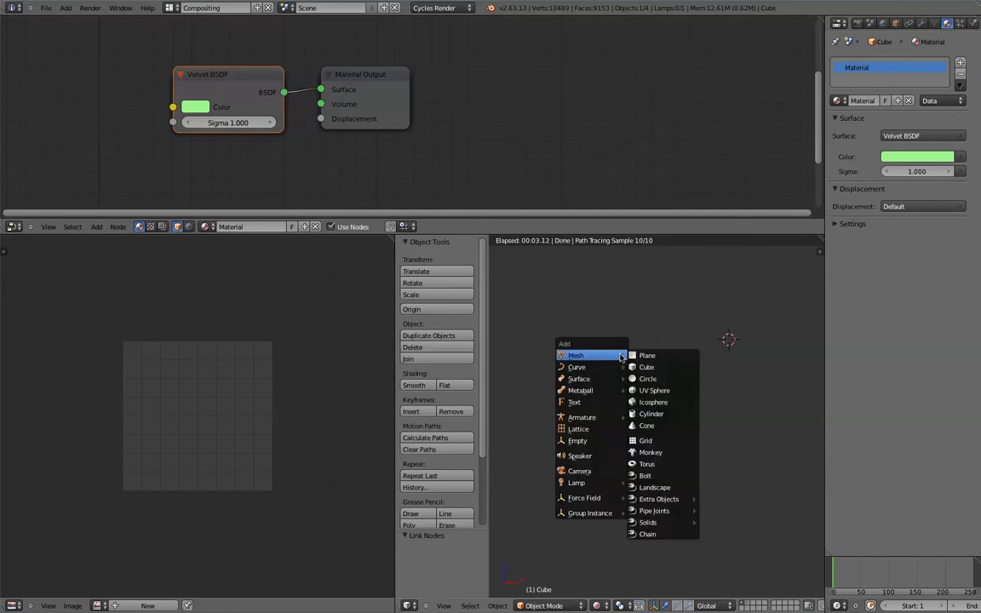
click(658, 357)
scroll(662, 363, down, 3)
key(shift+z)
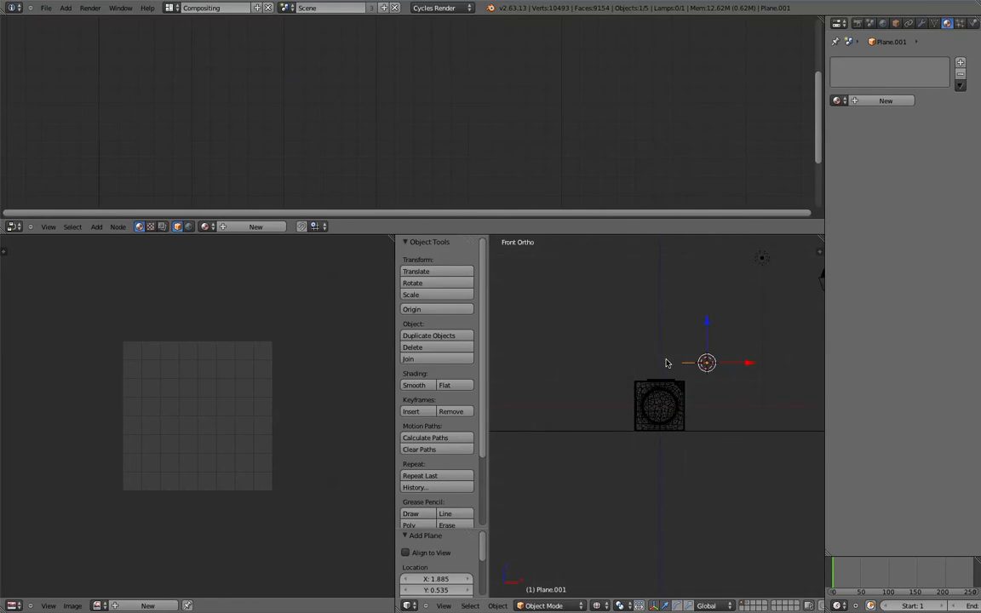
Rotate the new plane 45° in the front view and scale it up to about 1.92.
key(r)
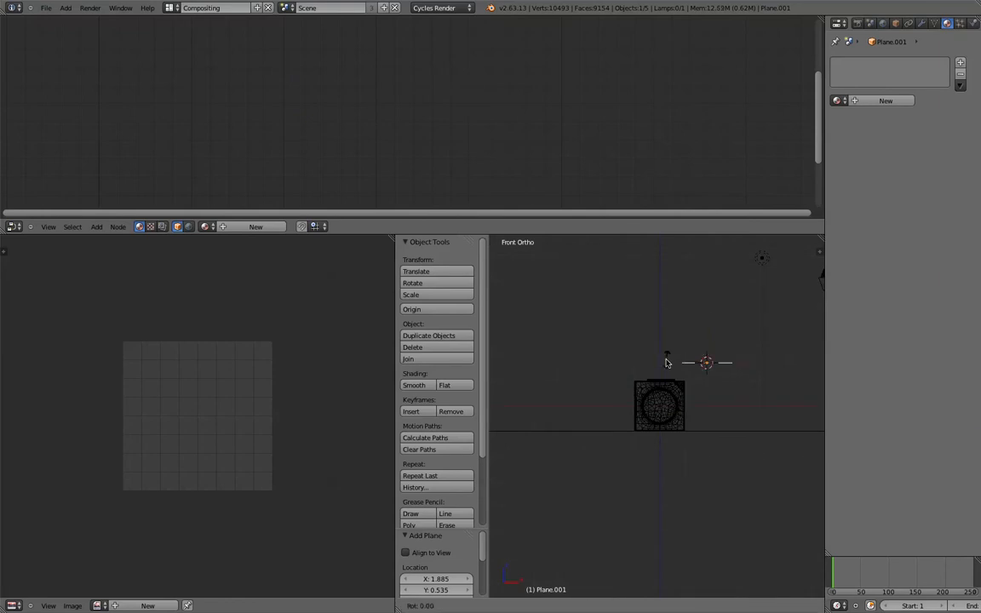
text(45)
key(Return)
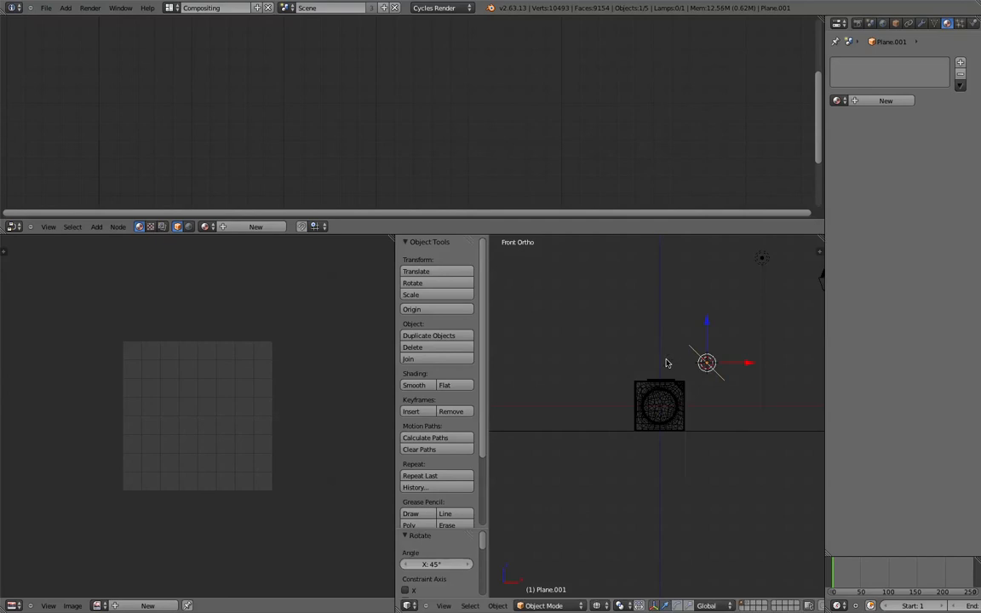
key(s)
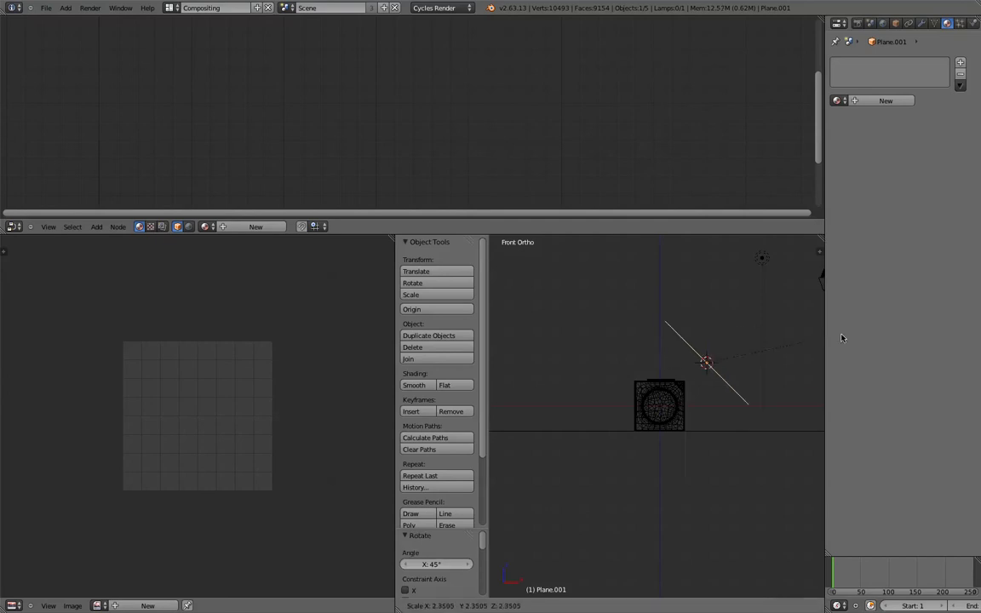
click(816, 337)
Move the plane along the Y axis to about -0.07 and set the perspective view's shading to Rendered.
middle_drag(737, 343, 645, 307)
drag(644, 307, 664, 314)
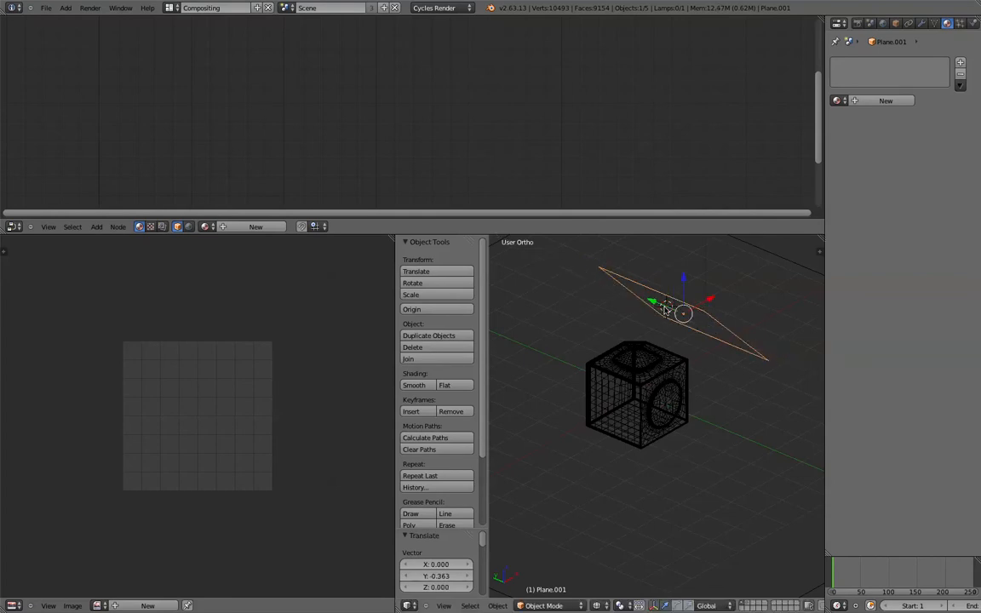
key(KP_5)
middle_drag(705, 309, 716, 344)
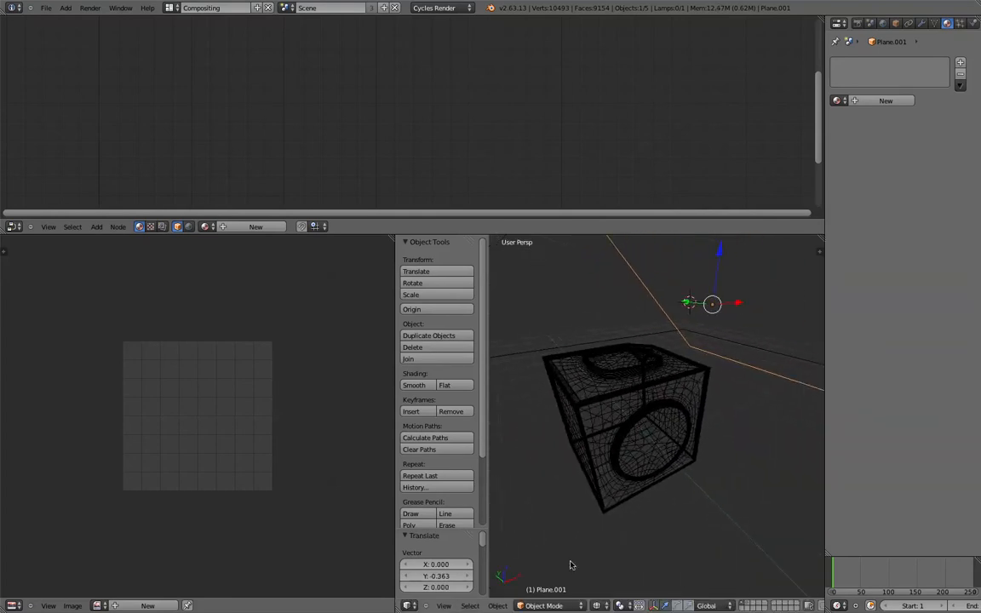
click(596, 602)
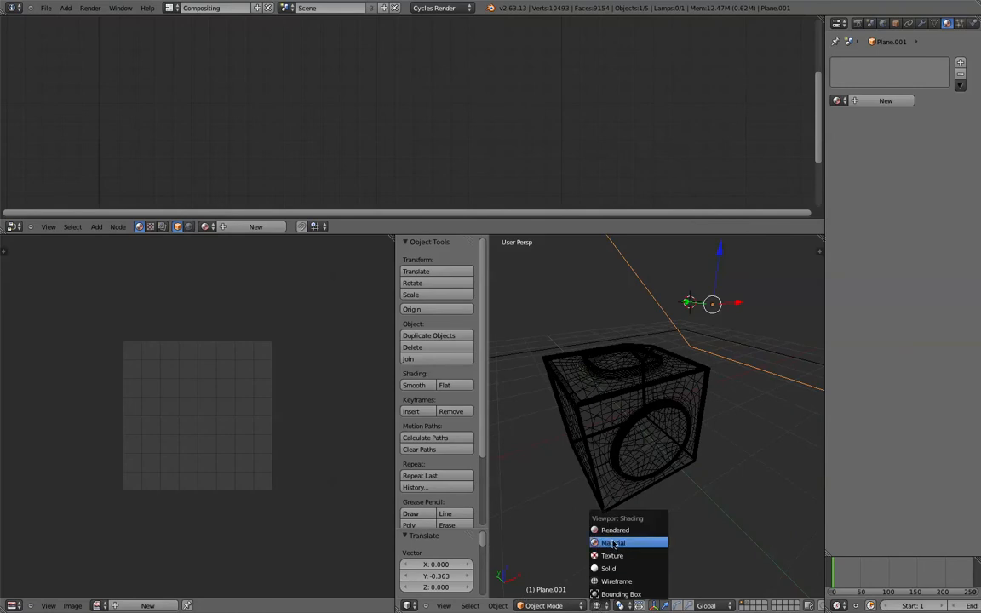
click(557, 479)
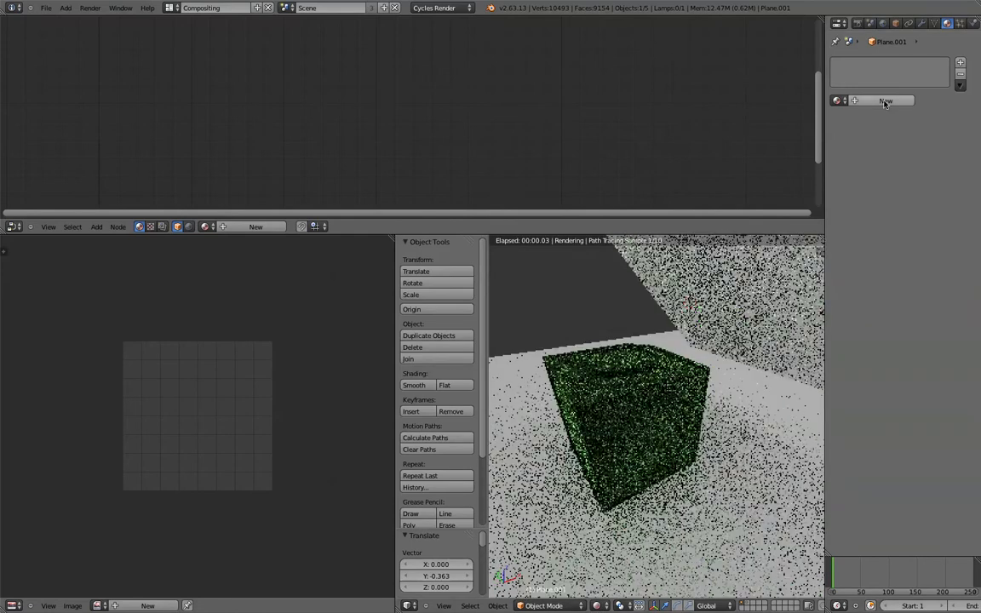
Create a new material for the plane and name it "ligthing".
click(885, 101)
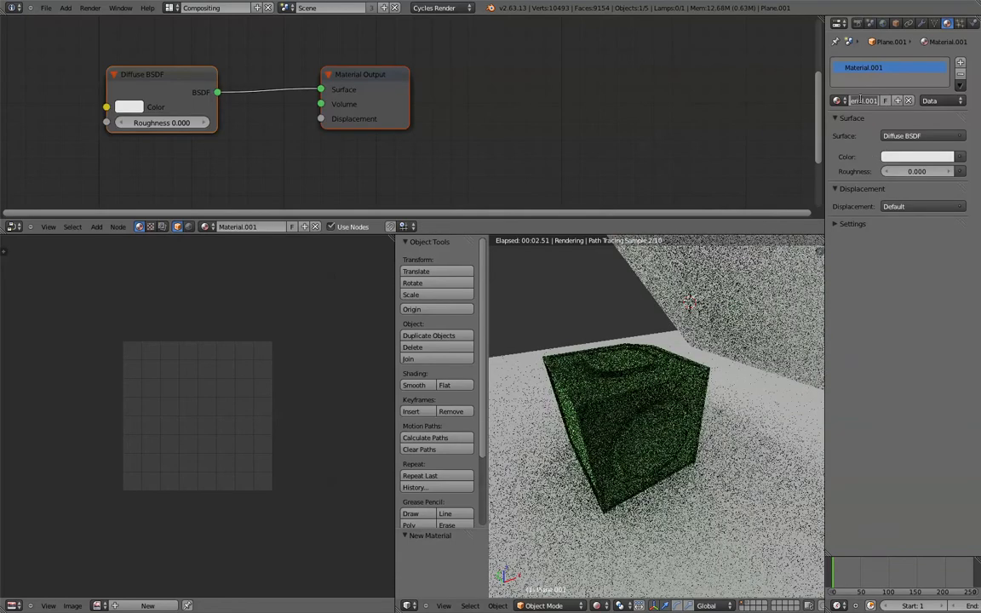
key(BackSpace)
text(lig)
key(Return)
Change the plane material's surface shader to Emission and examine the cube lit by it from several angles.
click(909, 137)
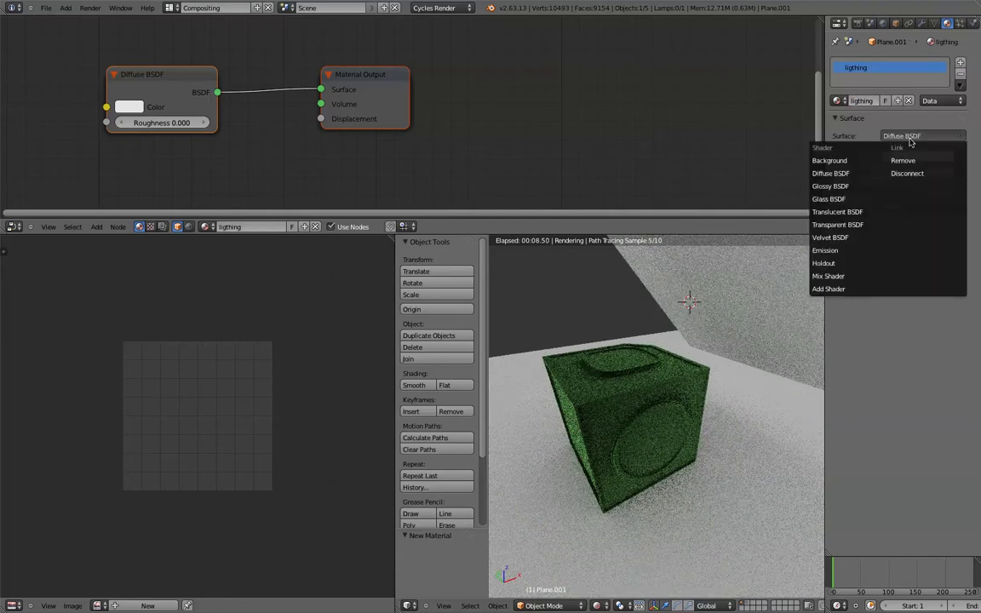
click(826, 251)
middle_drag(667, 379, 641, 376)
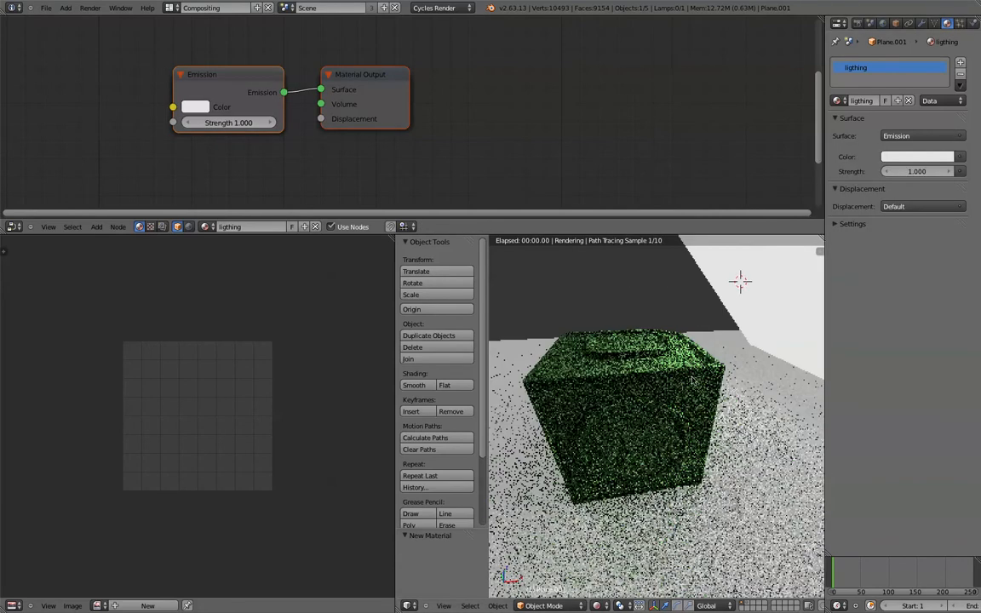
middle_drag(704, 379, 690, 395)
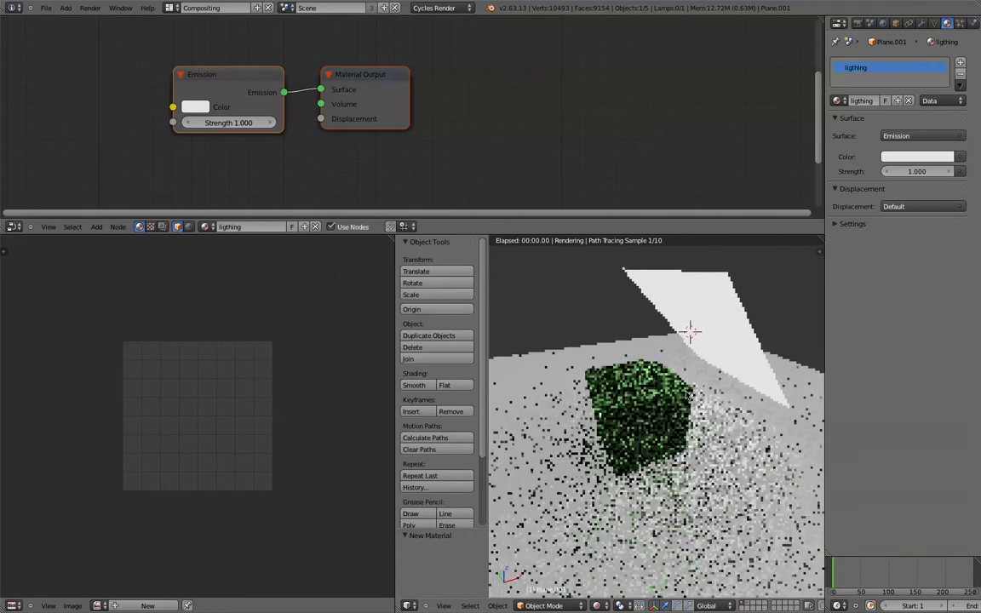
scroll(697, 390, up, 4)
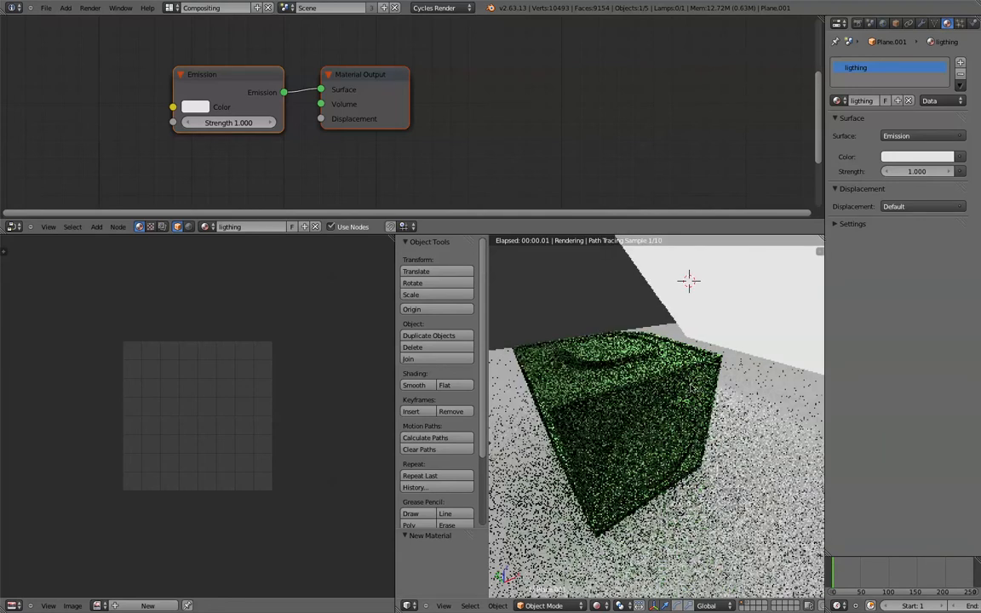
middle_drag(690, 385, 677, 388)
middle_drag(683, 384, 811, 260)
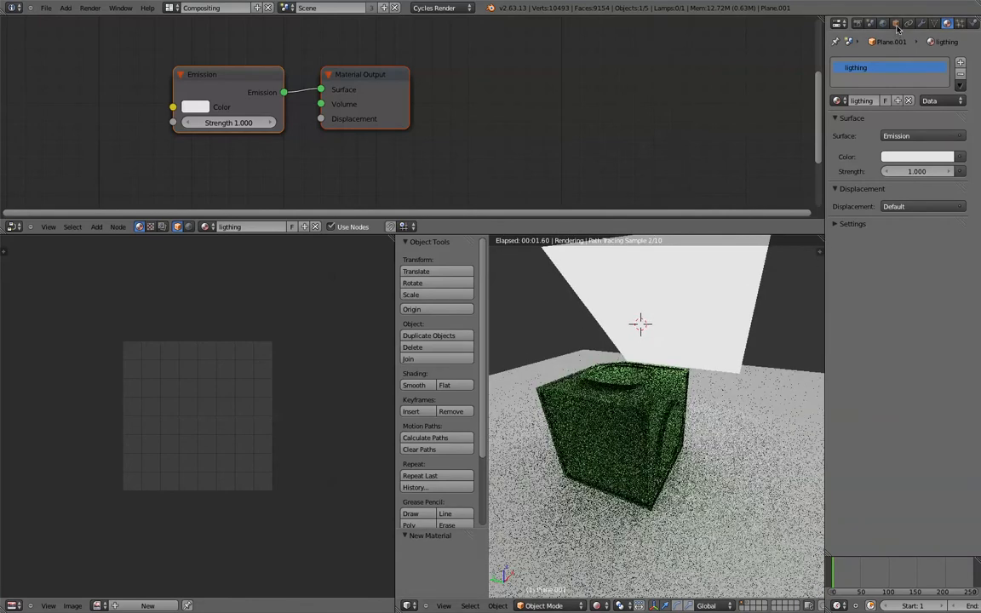
Turn off Camera in the plane's Ray Visibility settings and view the rendered scene.
click(895, 25)
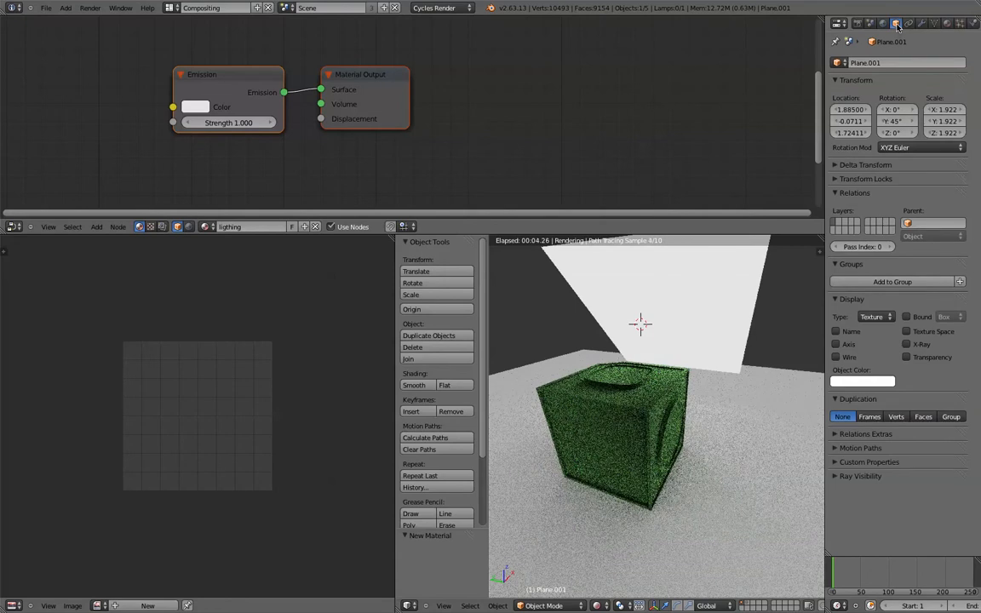
click(838, 478)
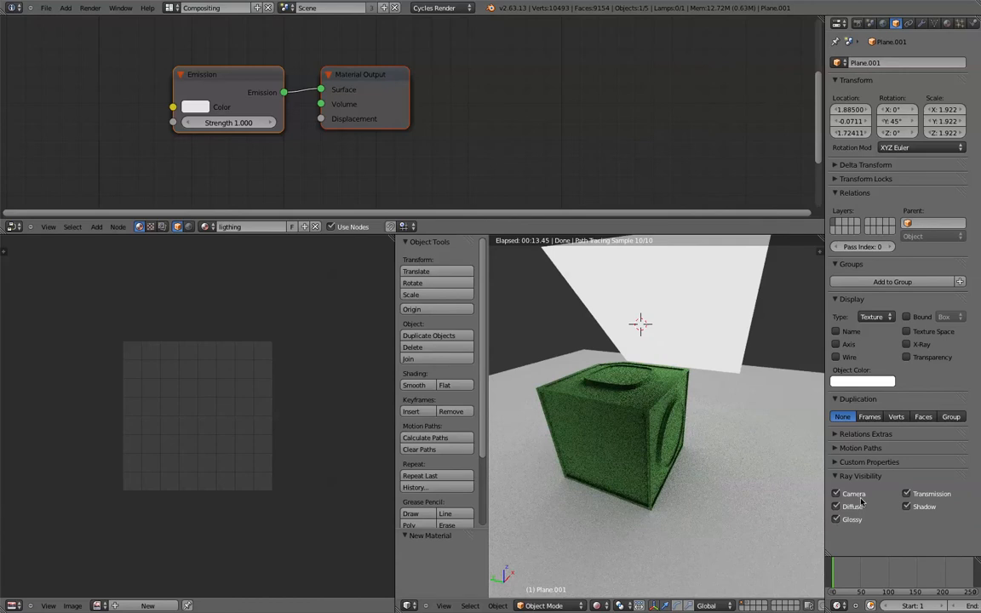
middle_drag(701, 418, 700, 383)
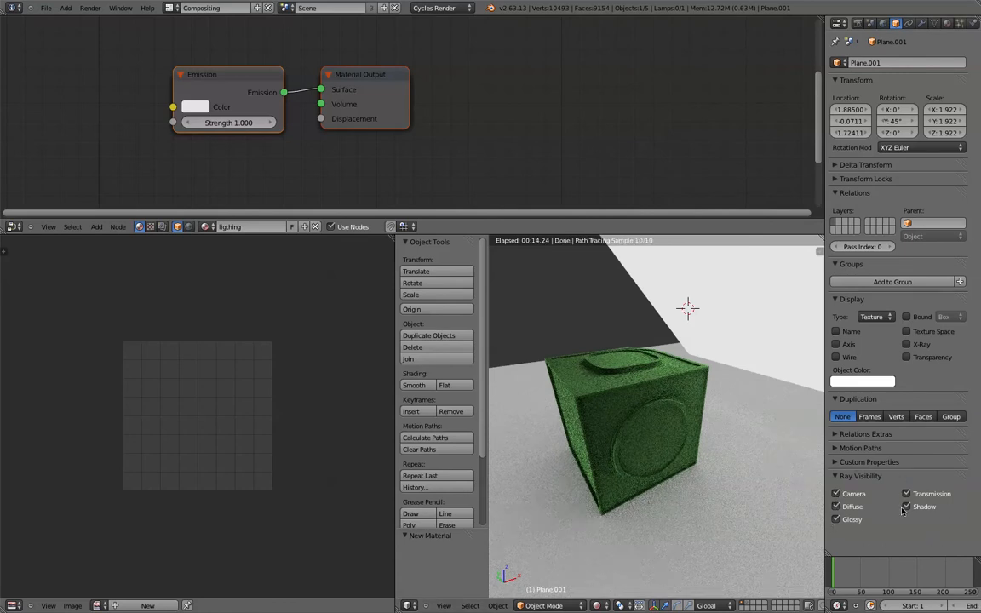
click(839, 493)
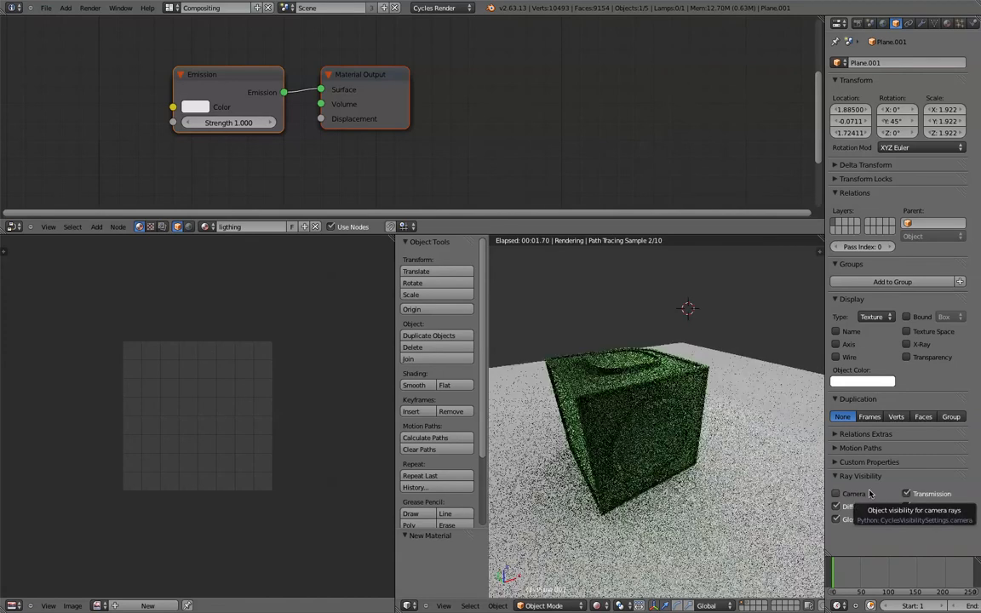
middle_drag(707, 374, 684, 360)
Try emission strengths of 17 and 64 on the plane's material, resetting the value to zero in between.
click(945, 23)
click(916, 171)
text(17)
key(Return)
key(BackSpace)
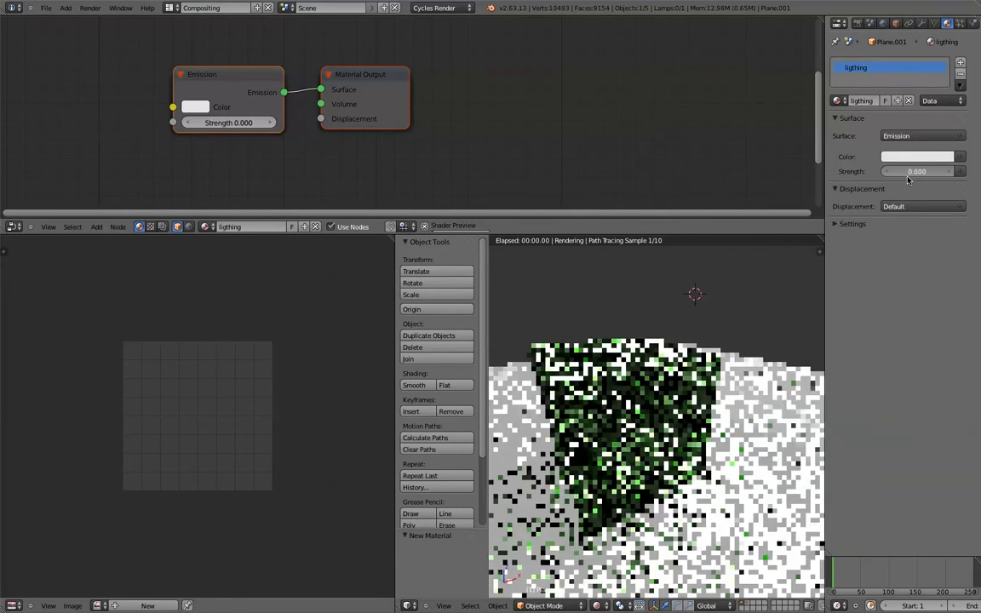
click(909, 172)
text(64)
key(Return)
Set the emission strength of the plane's material to 3 and its color to a light salmon orange.
click(916, 171)
text(3)
key(Return)
click(917, 157)
drag(887, 223, 886, 244)
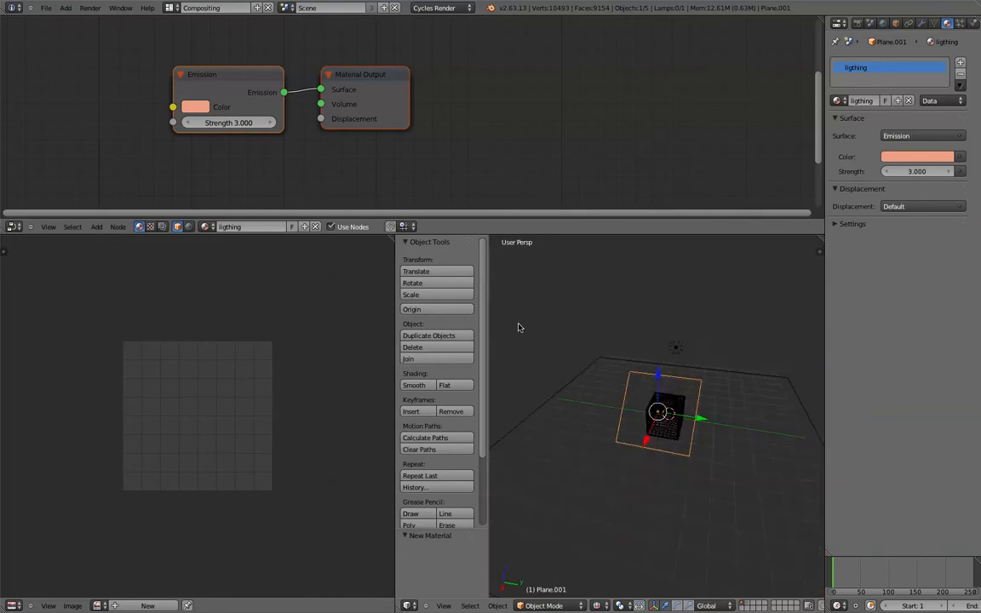
middle_drag(518, 326, 582, 366)
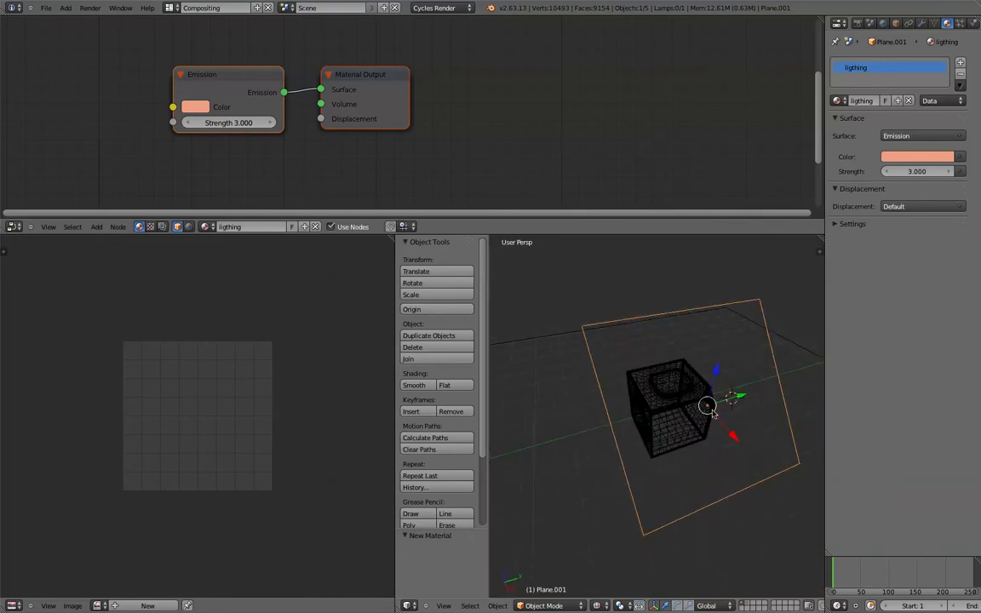
Subdivide the emissive plane with one cut so that it consists of four faces.
right_click(703, 316)
right_click(703, 316)
key(Tab)
key(w)
click(722, 371)
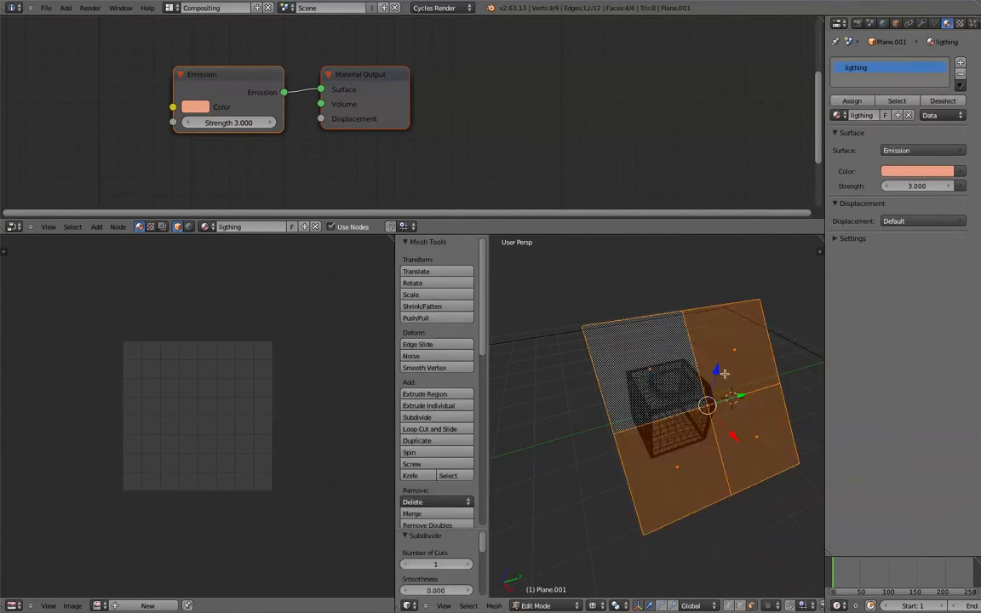
Bend the subdivided plane by moving the vertices along its middle in vertex select mode.
key(Tab)
scroll(711, 376, down, 4)
middle_drag(709, 377, 462, 529)
key(Tab)
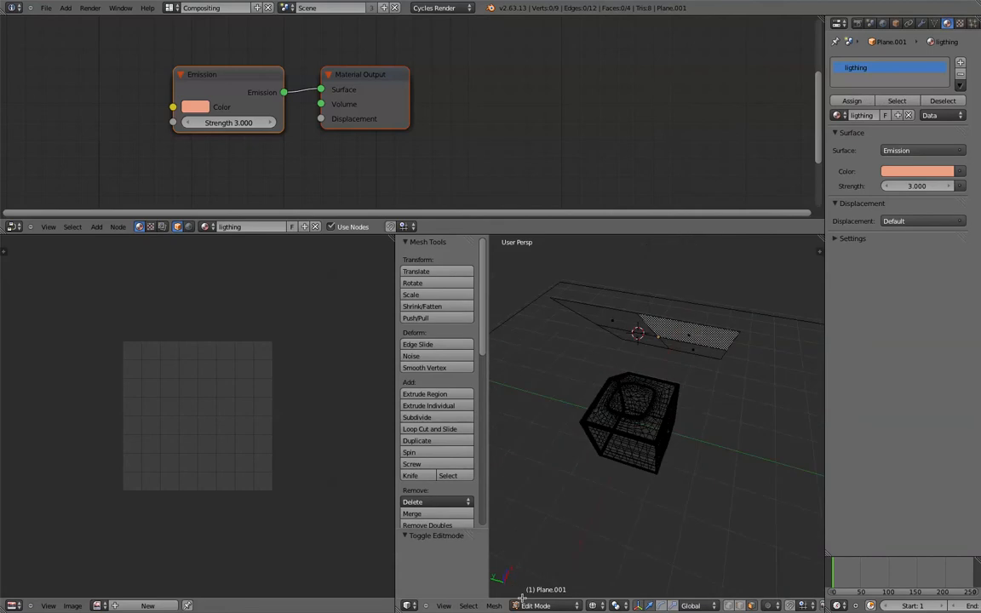
click(730, 606)
right_click(643, 308)
shift+right_click(657, 343)
middle_drag(665, 323, 717, 331)
drag(717, 331, 737, 295)
key(Tab)
Move the bent plane -1.452 along Y and rotate it by about 27.9° in the top view.
middle_drag(622, 471, 781, 434)
middle_drag(755, 354, 749, 392)
drag(746, 390, 689, 425)
key(KP_7)
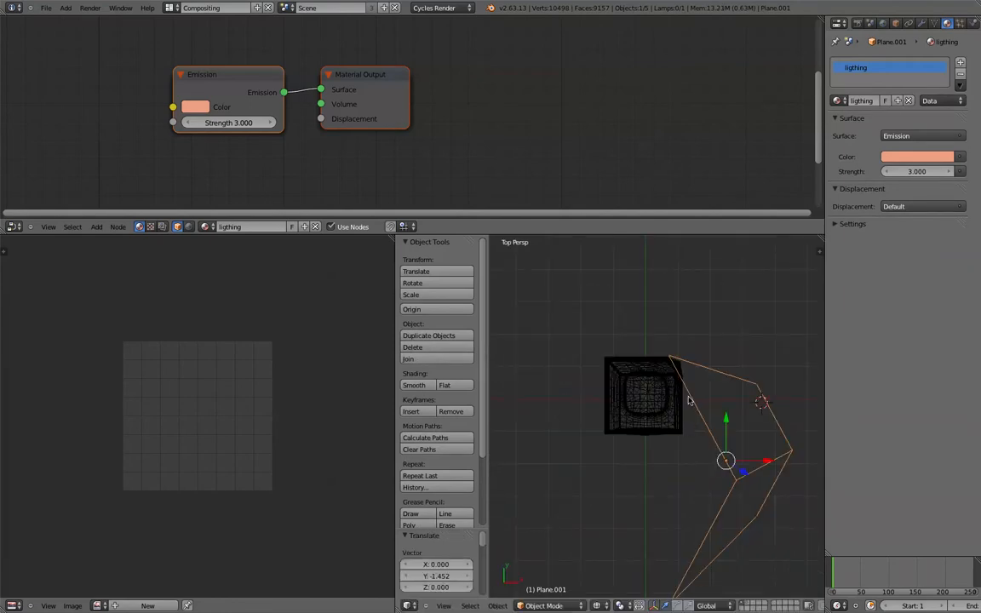
key(r)
key(x)
click(706, 397)
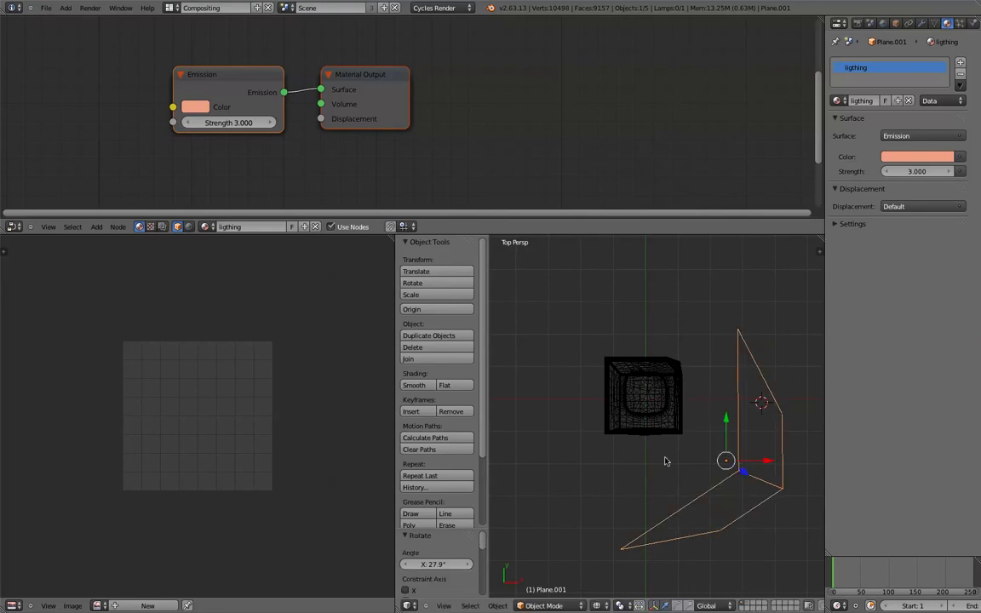
Shift the bent plane by about -0.583 in X and 0.506 in Y and show the scene in rendered shading.
key(g)
click(647, 436)
middle_drag(651, 498, 525, 589)
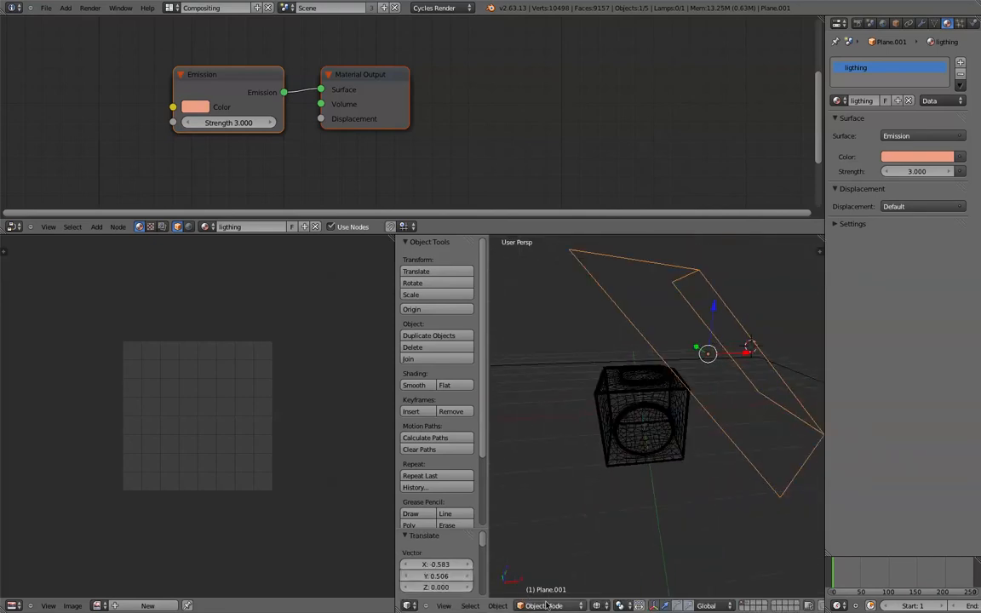
click(598, 605)
click(619, 536)
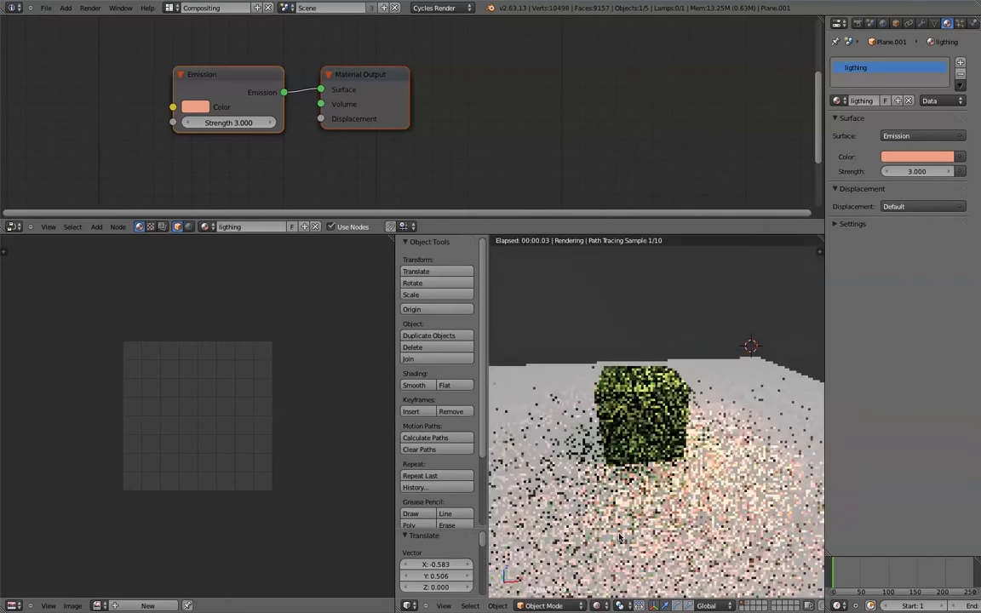
Examine from several angles how the bent emissive plane lights the cube and the ground.
mouse_move(667, 408)
shift+middle_down()
mouse_move(682, 419)
mouse_move(672, 410)
mouse_move(679, 402)
mouse_move(650, 383)
shift+middle_up()
scroll(682, 420, up, 1)
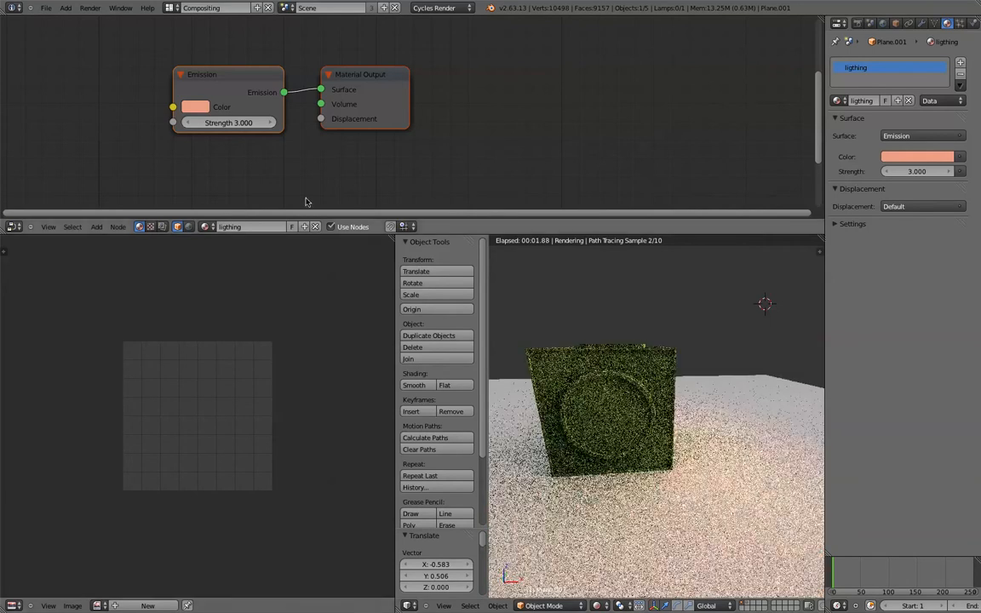
scroll(319, 157, down, 1)
scroll(619, 315, down, 3)
middle_drag(619, 315, 691, 425)
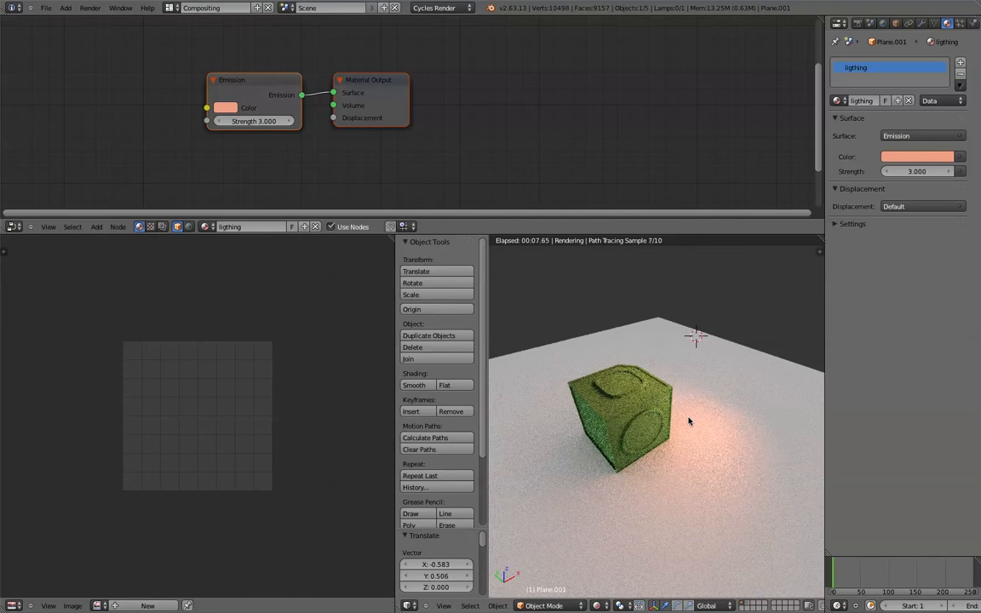
middle_drag(619, 379, 650, 407)
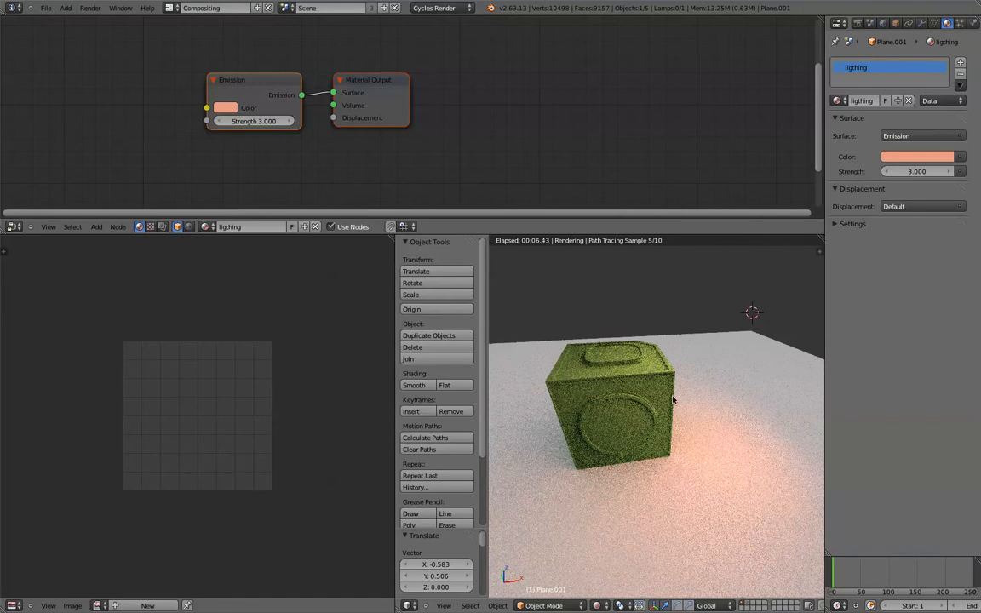
middle_drag(673, 401, 647, 379)
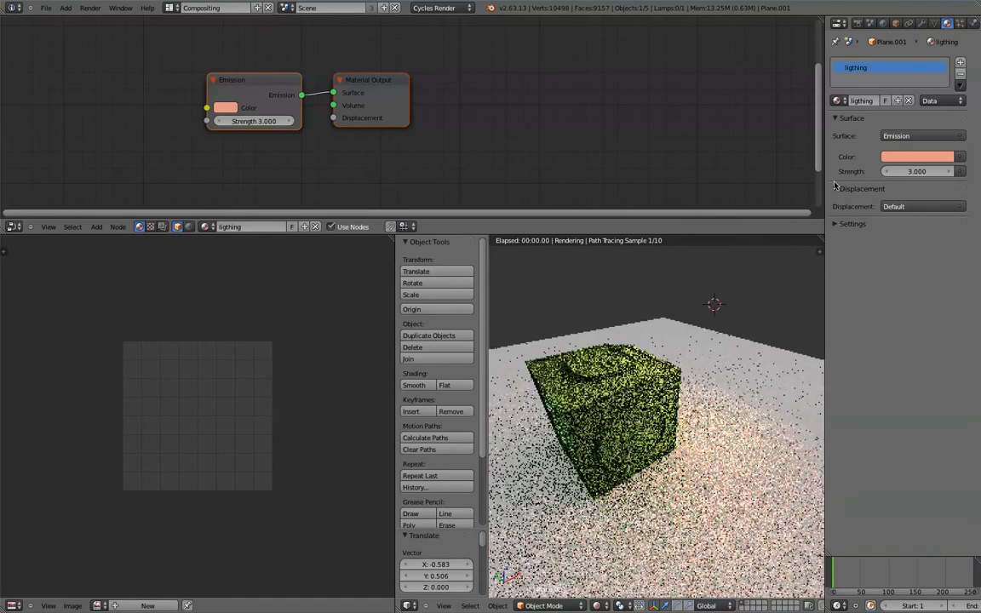
Select the cube in wireframe shading and change its material's surface shader to Glossy BSDF.
right_click(619, 404)
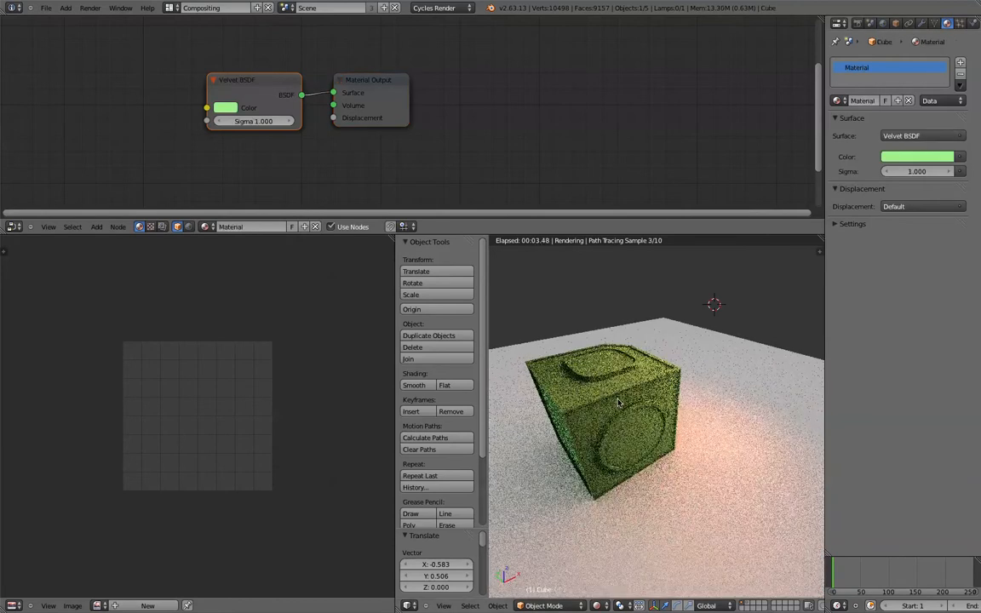
right_click(544, 360)
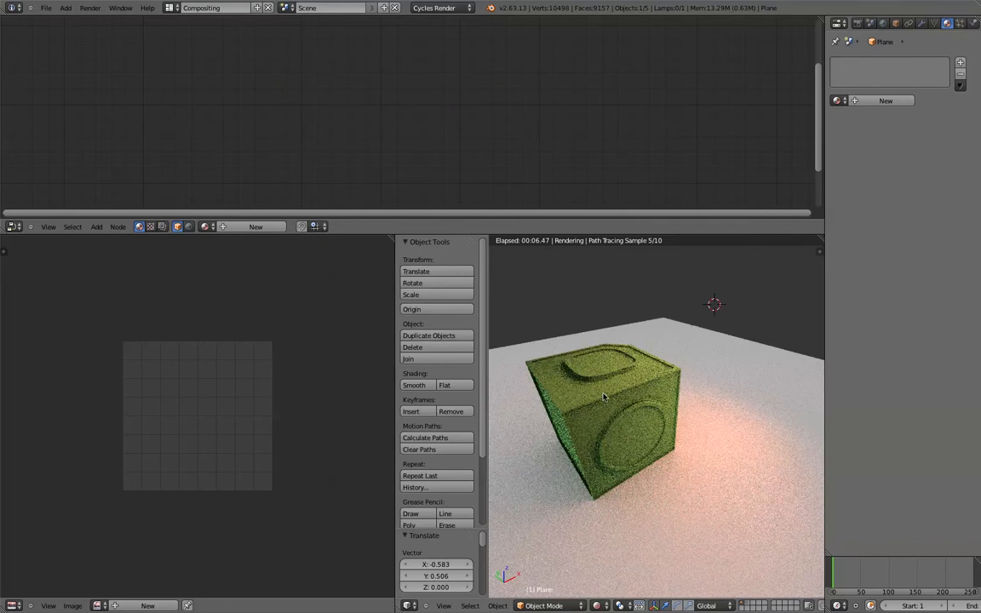
key(z)
right_click(551, 356)
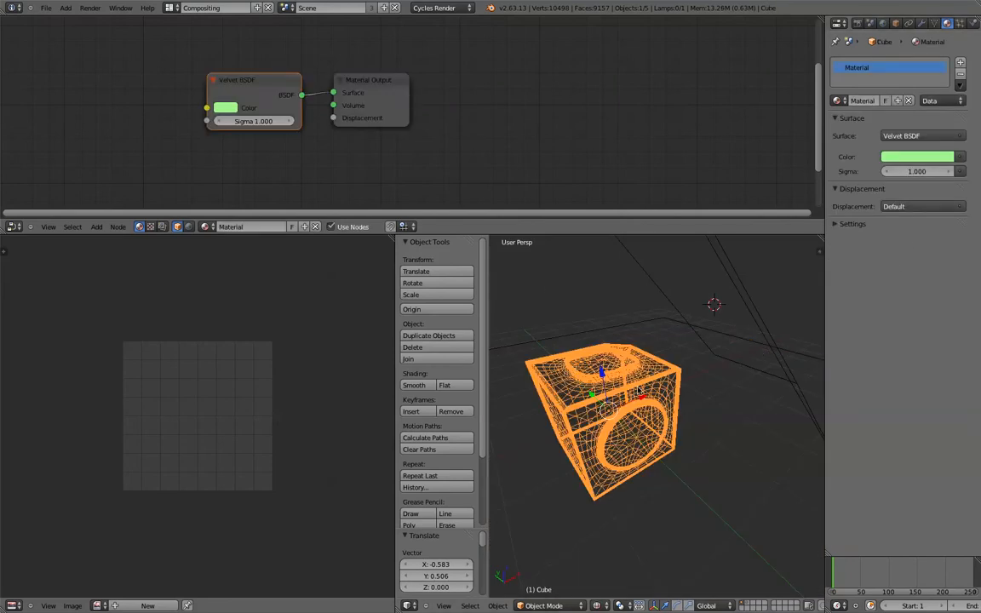
middle_drag(595, 385, 695, 373)
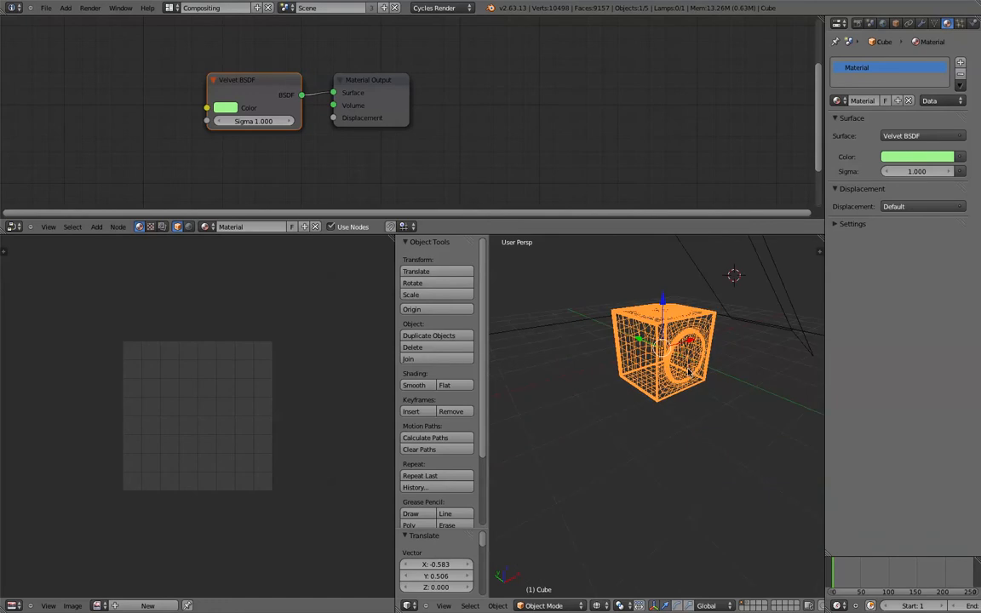
click(885, 135)
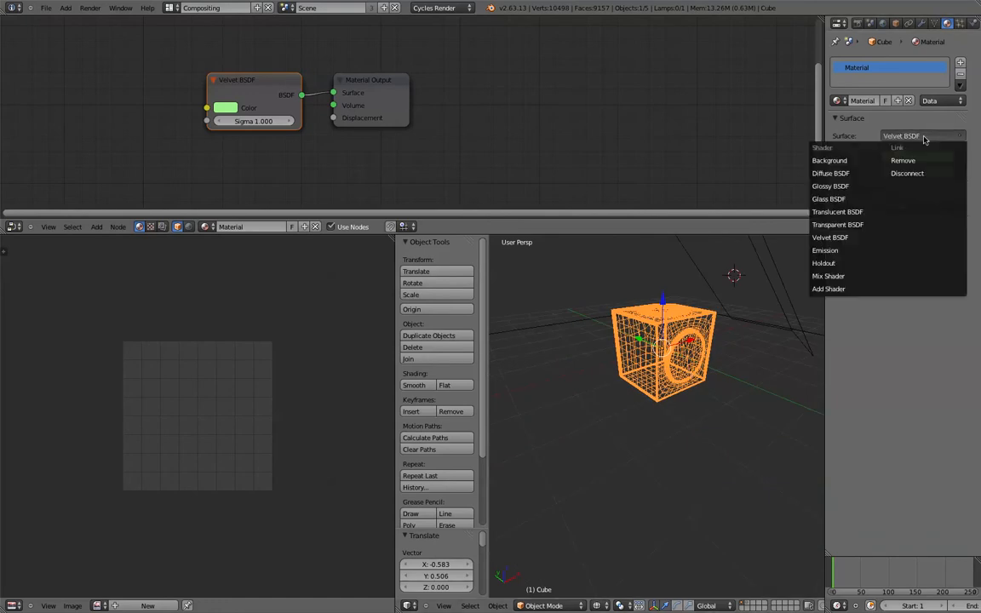
click(828, 186)
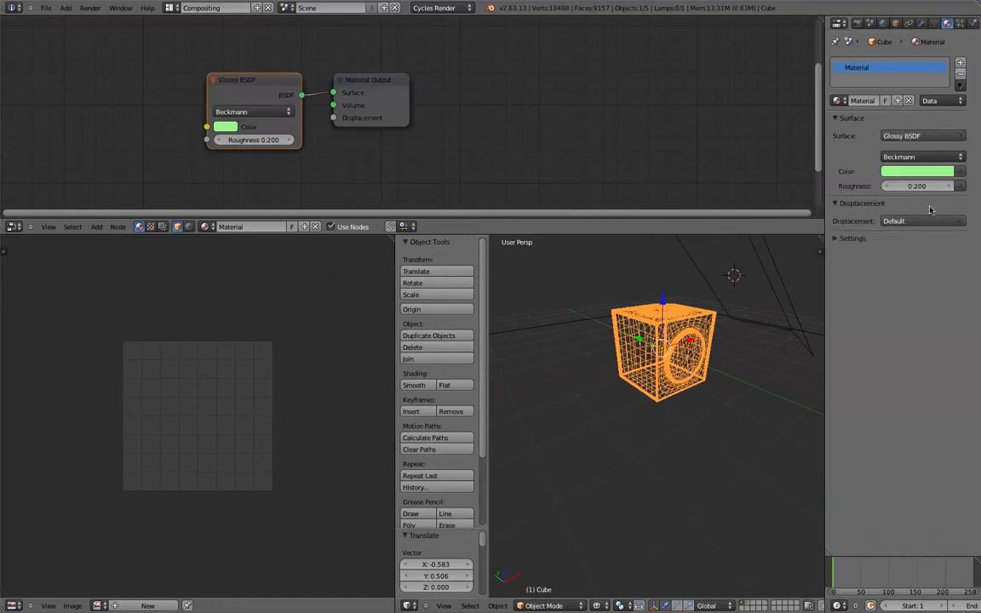
Return the viewport to rendered shading and view the glossy cube from closer up.
scroll(719, 214, up, 4)
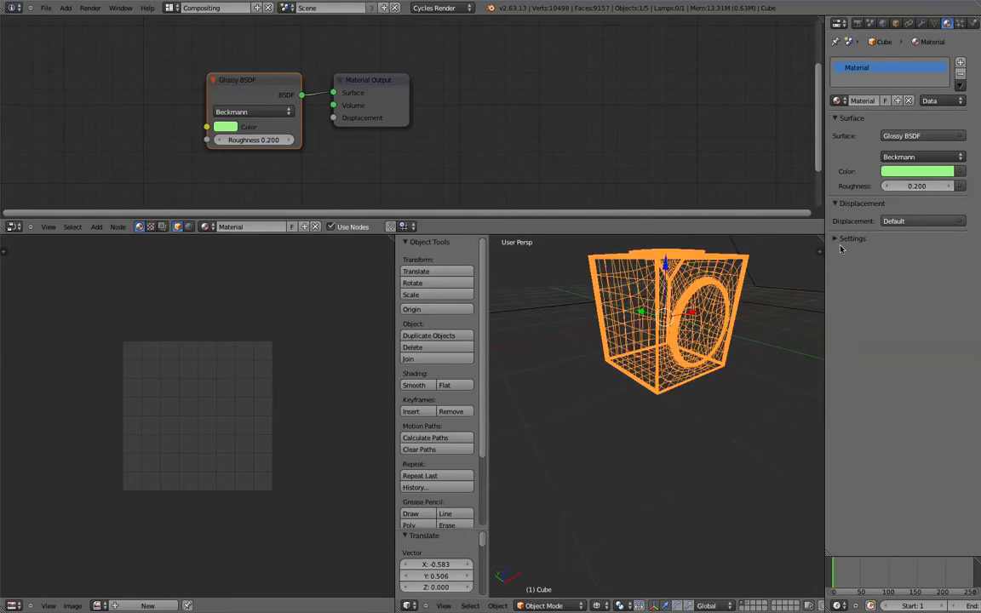
middle_drag(638, 324, 605, 355)
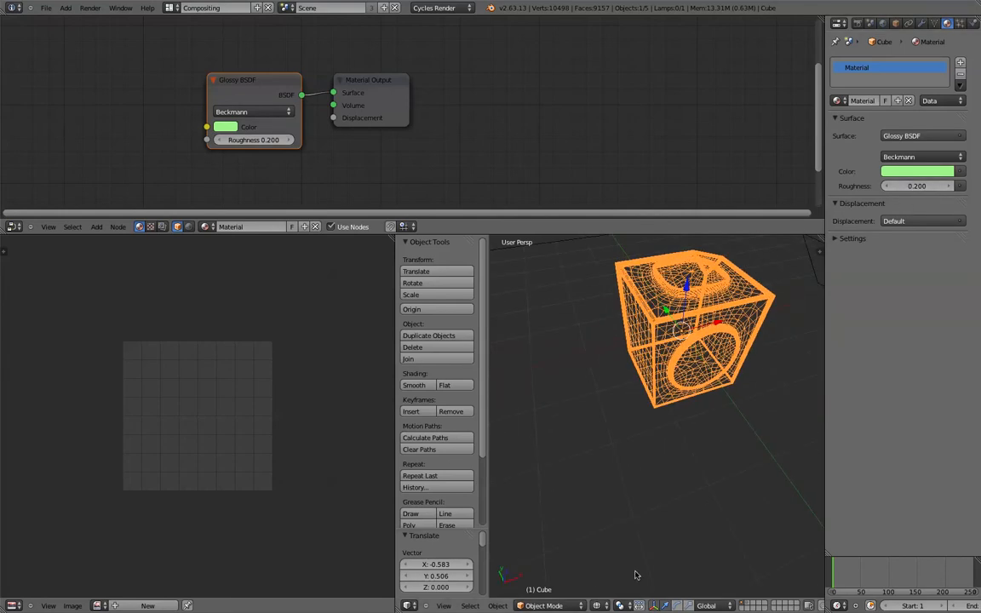
click(607, 605)
click(630, 527)
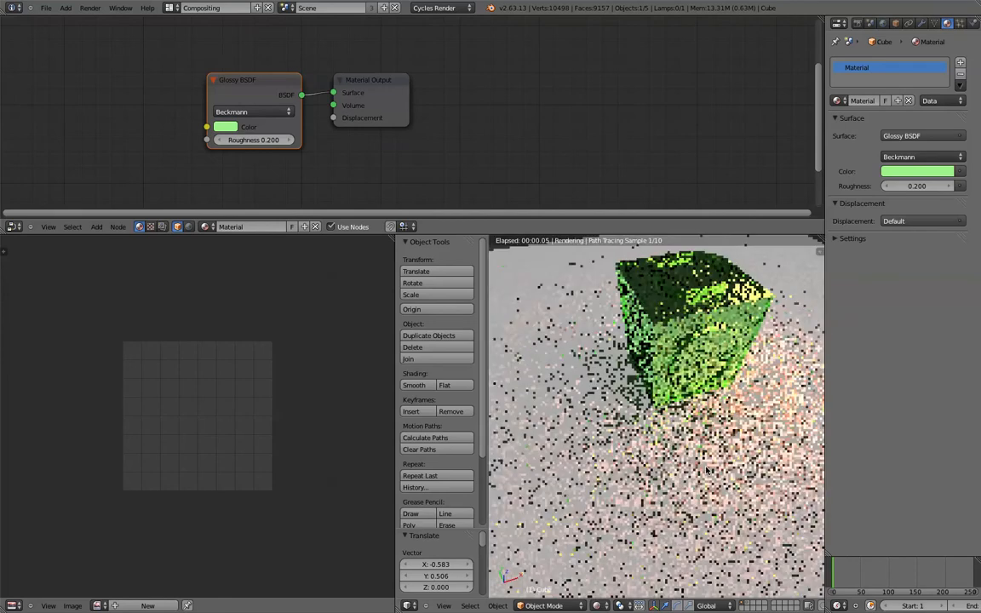
middle_drag(648, 504, 678, 465)
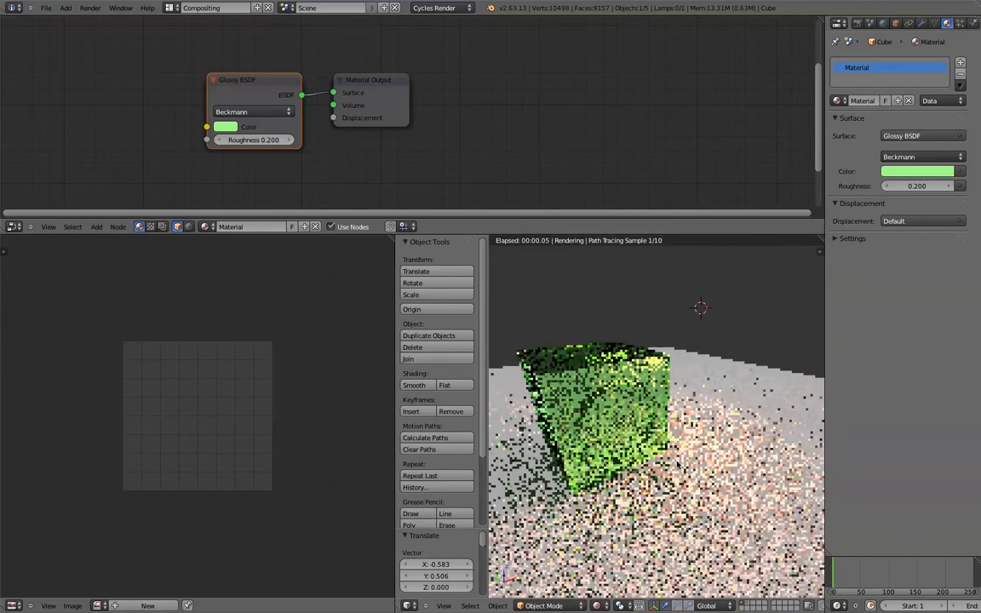
Set the cube's glossy color to a light golden orange (R 0.950, G 0.759, B 0.392) and its roughness to 0.222.
click(903, 173)
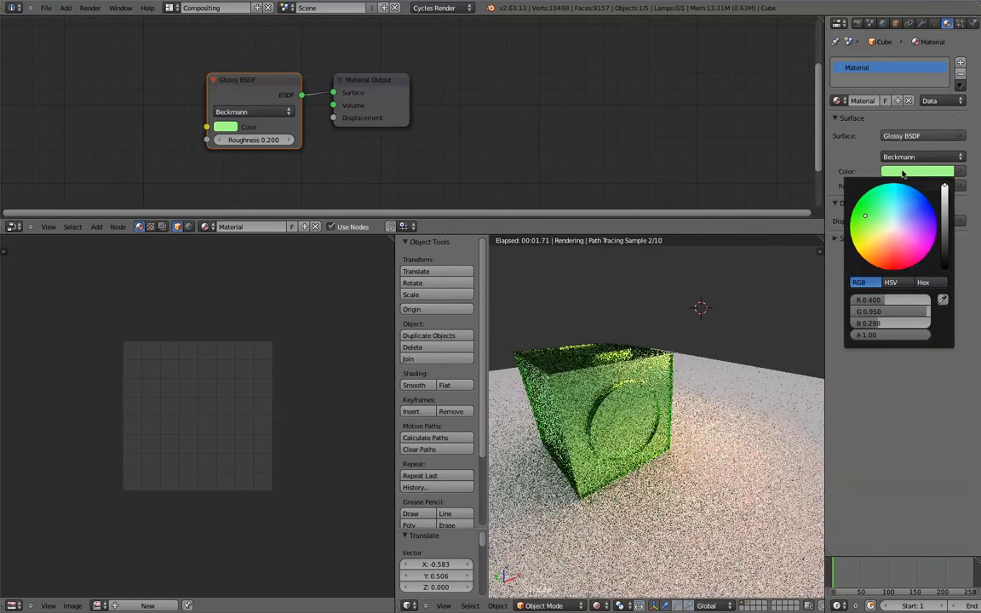
click(878, 248)
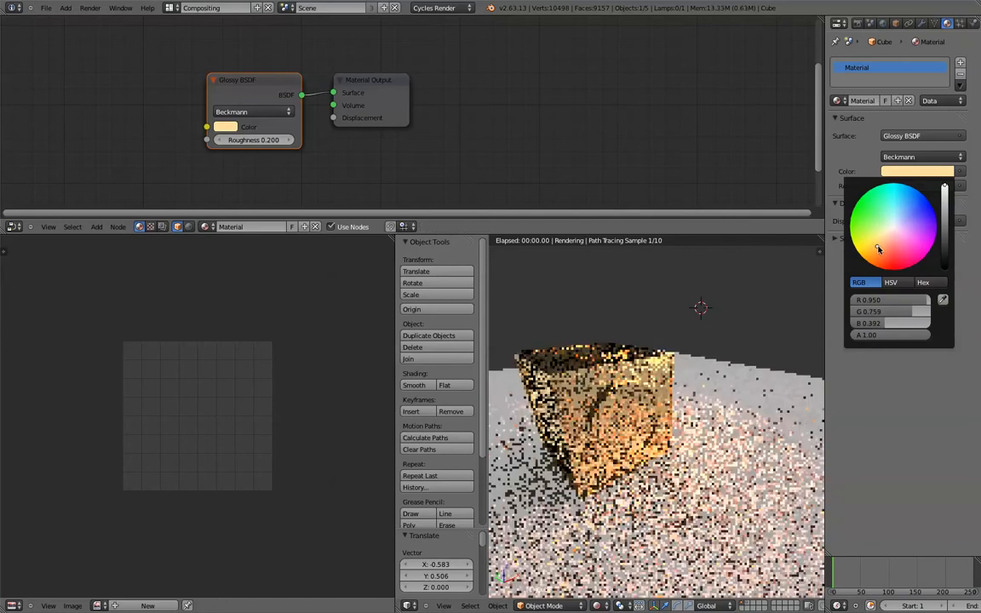
drag(908, 187, 918, 186)
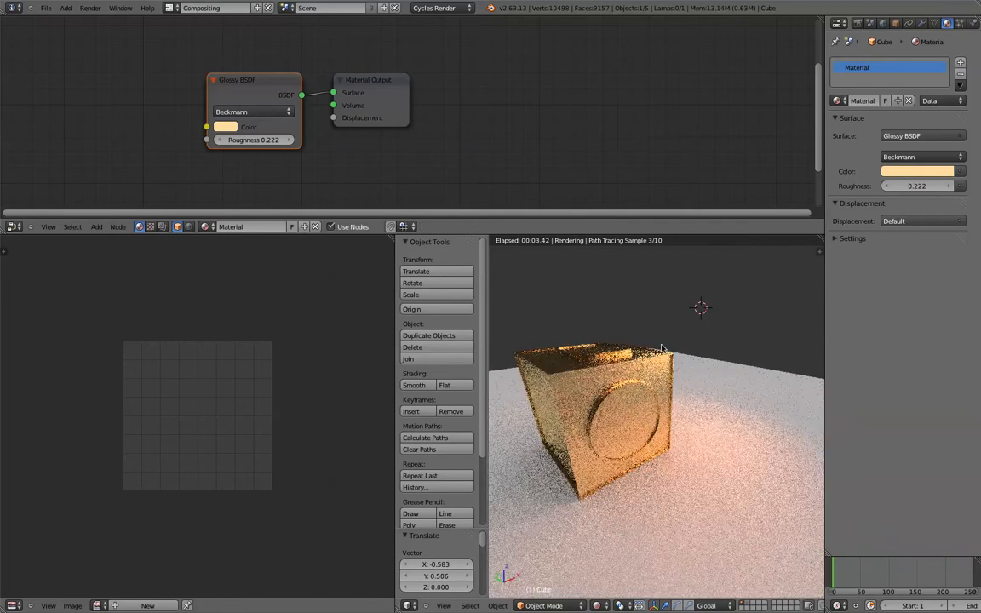
middle_drag(663, 349, 612, 415)
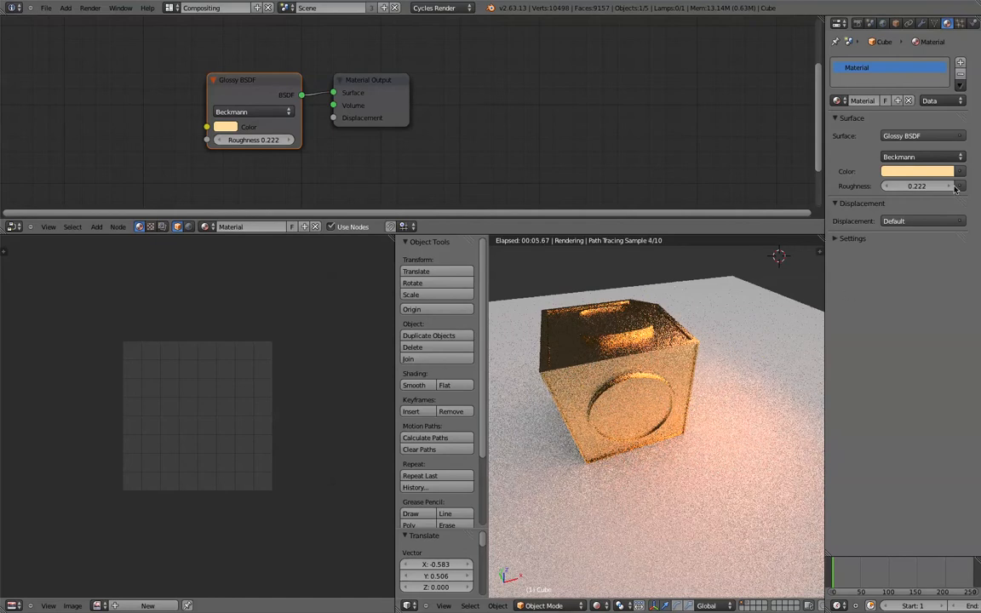
Try roughness values of 0 and 1 on the cube's glossy material and inspect the render.
click(919, 185)
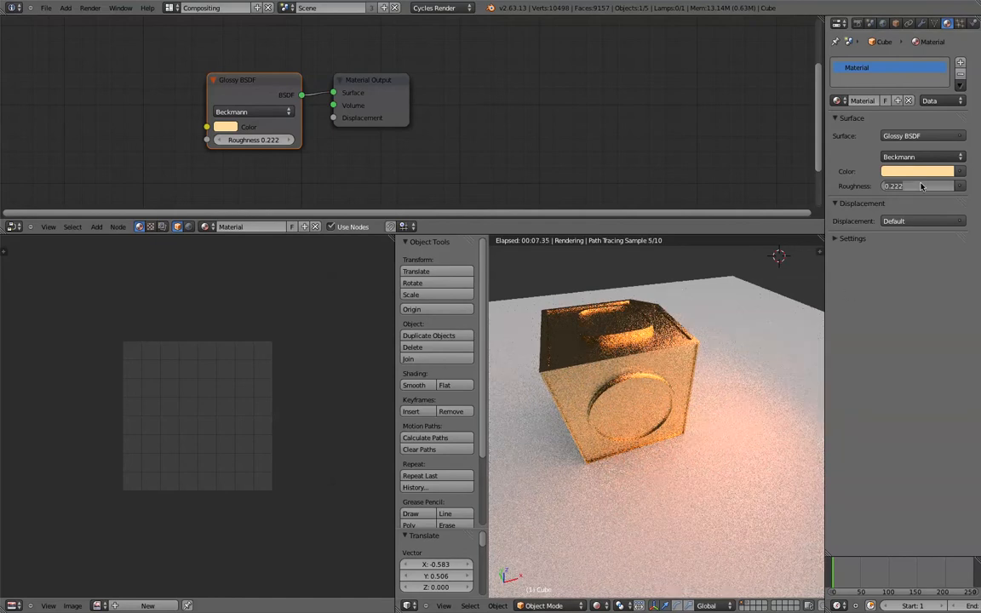
text(0)
key(Return)
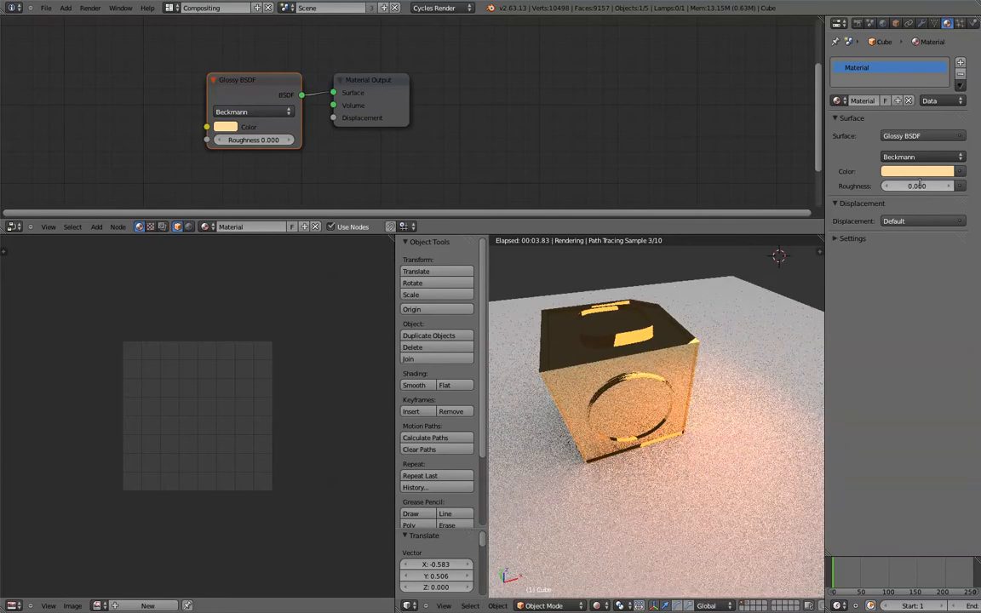
click(917, 185)
text(1)
key(Return)
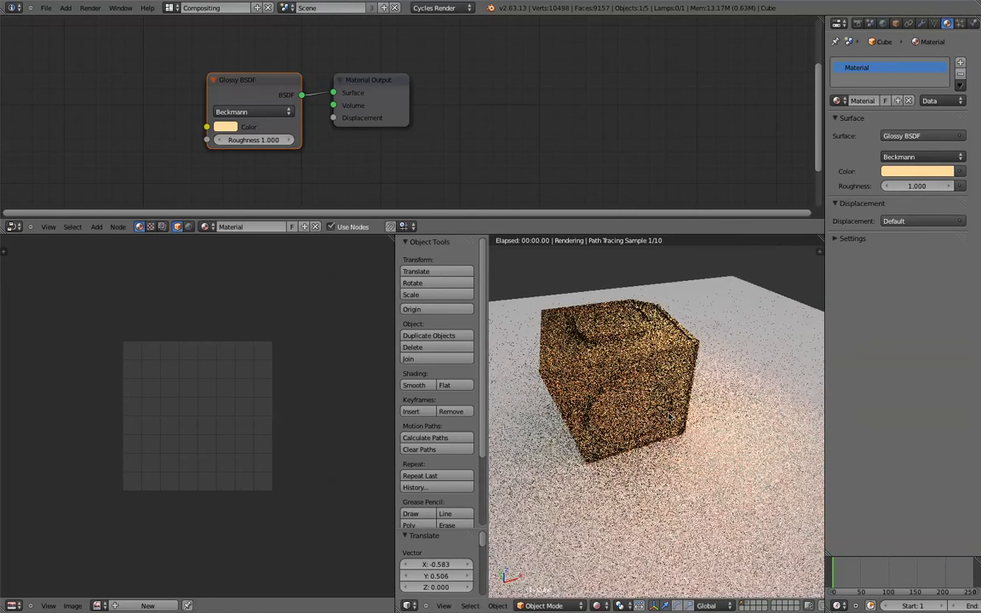
scroll(669, 416, up, 2)
middle_drag(806, 263, 735, 287)
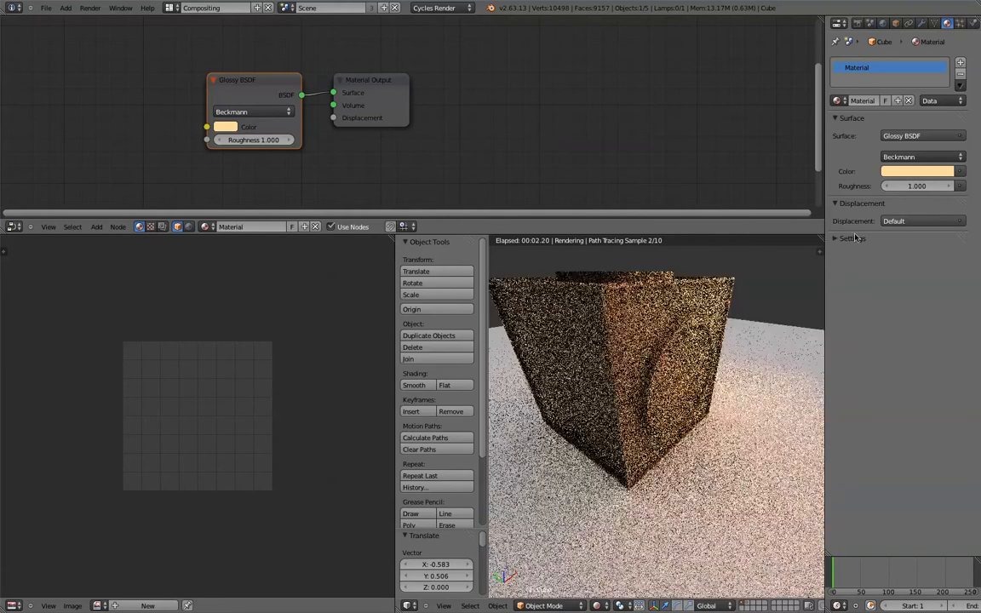
Dismiss the desktop notification and set the cube material's roughness to 0.25, viewing the rendered cube from above.
click(927, 185)
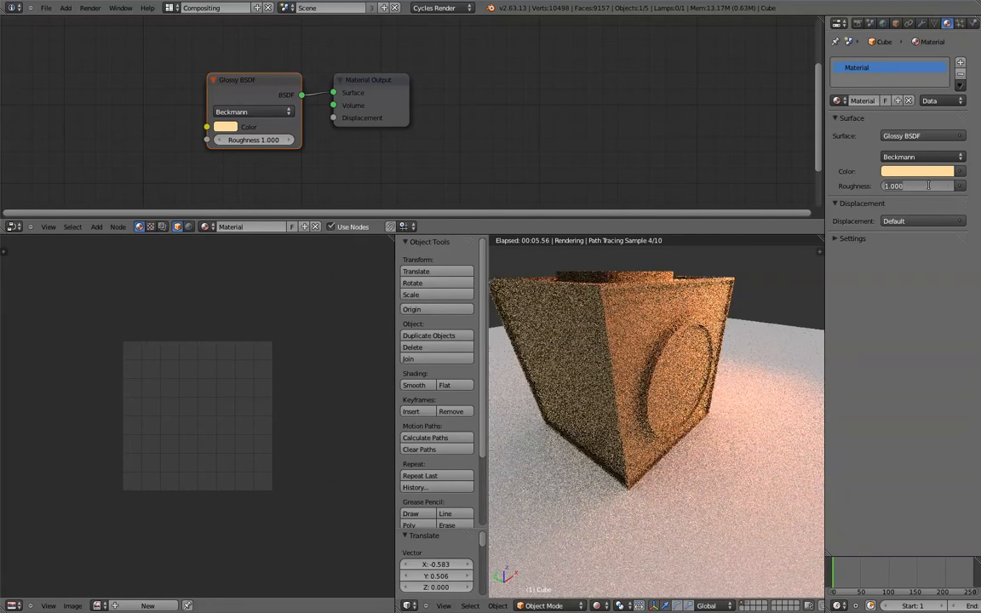
key(BackSpace)
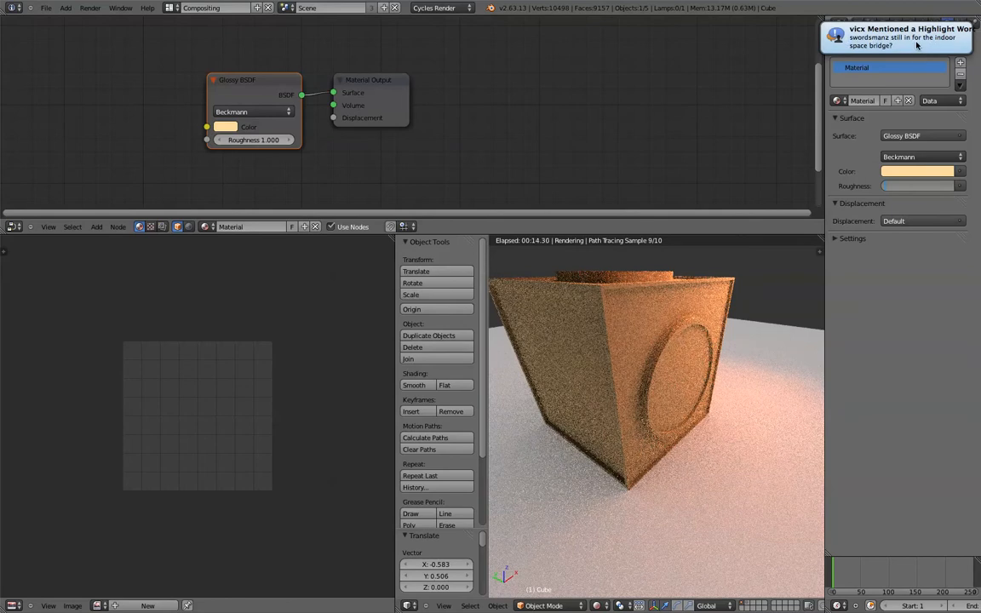
click(916, 45)
click(835, 102)
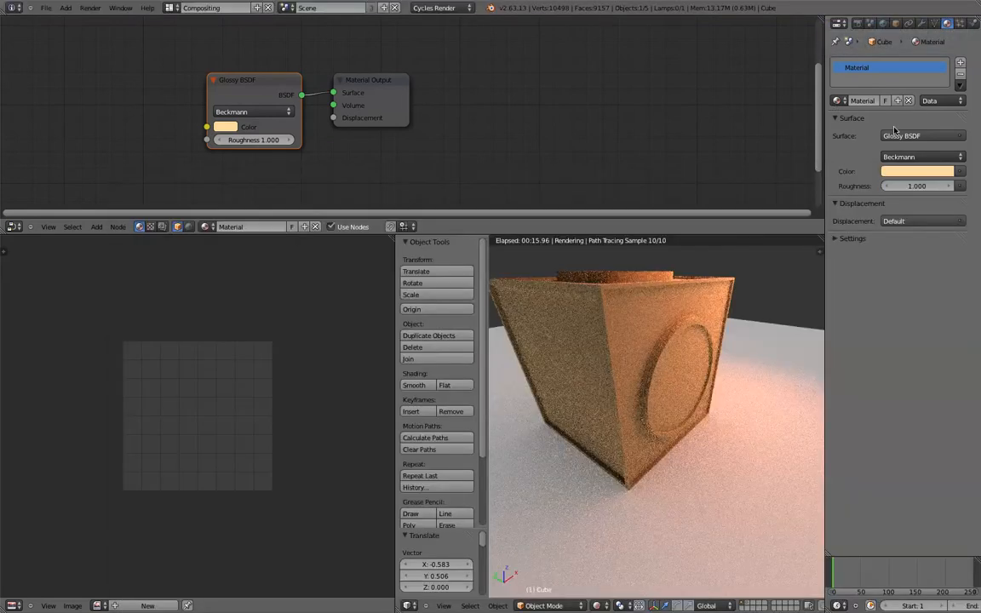
click(910, 185)
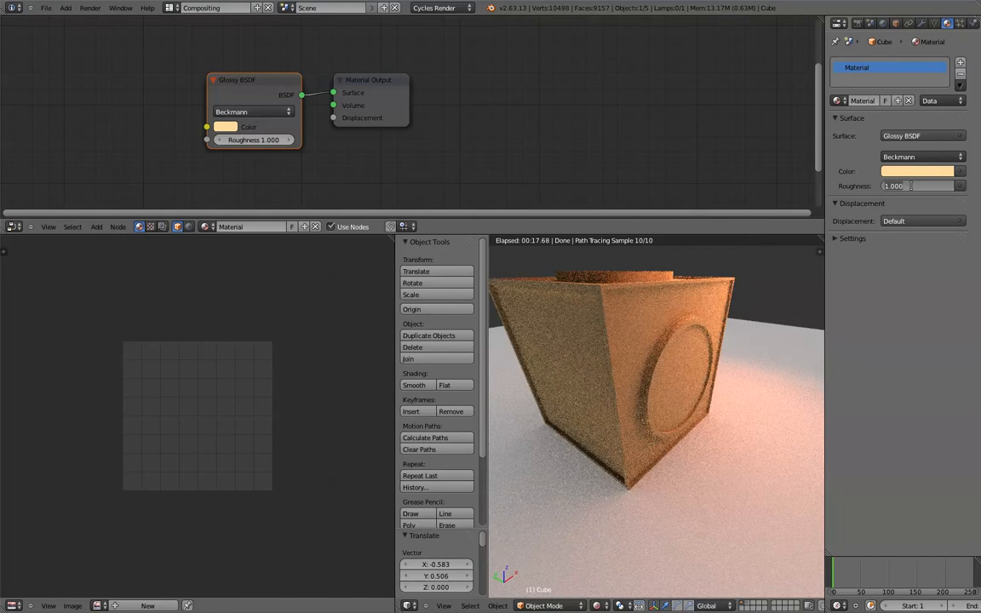
key(BackSpace)
key(Return)
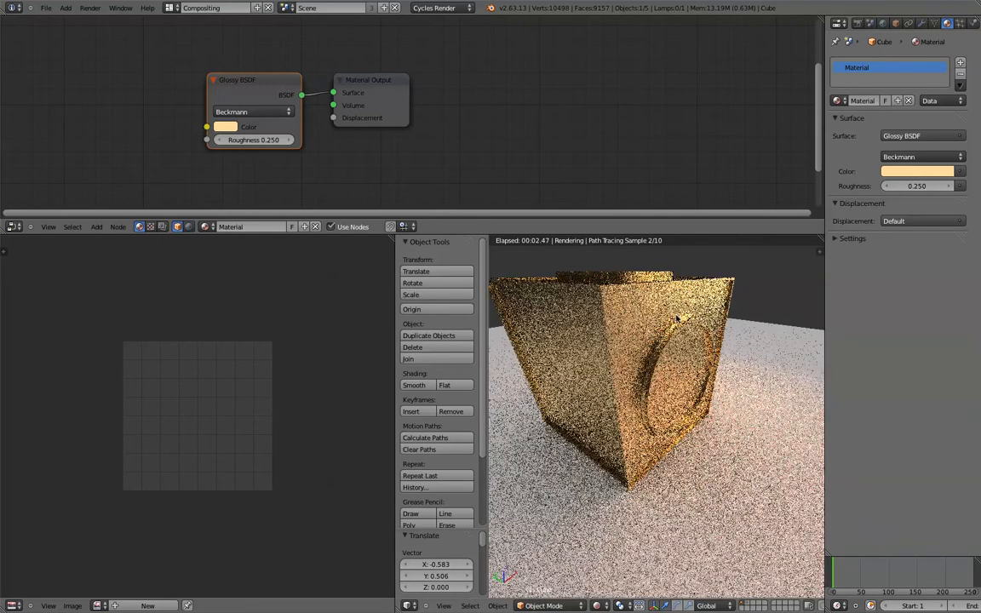
middle_drag(679, 315, 684, 361)
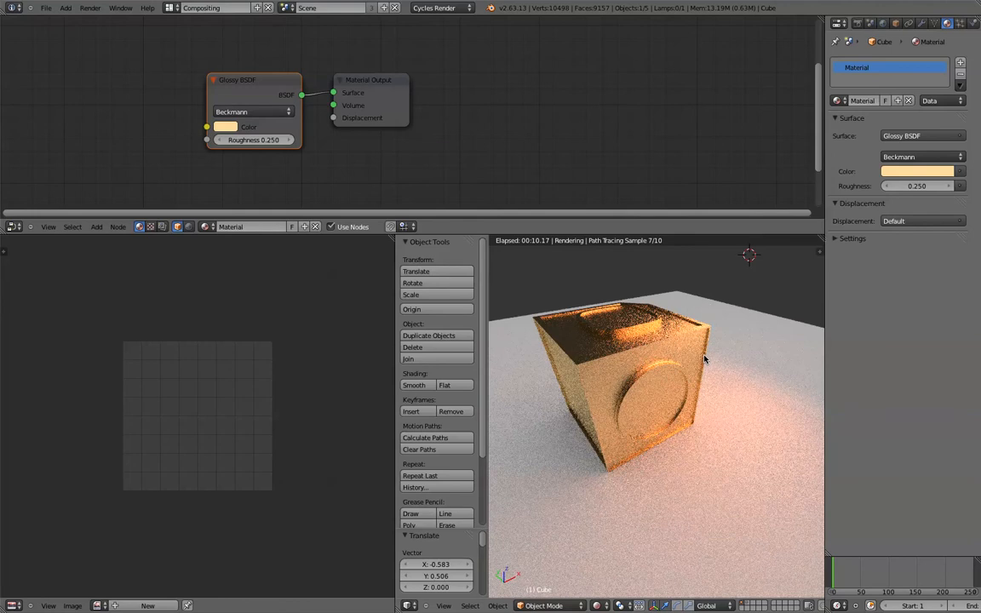
Return the viewport to solid shading, select the floor plane and give it a new material named floor.
key(shift+z)
right_click(704, 359)
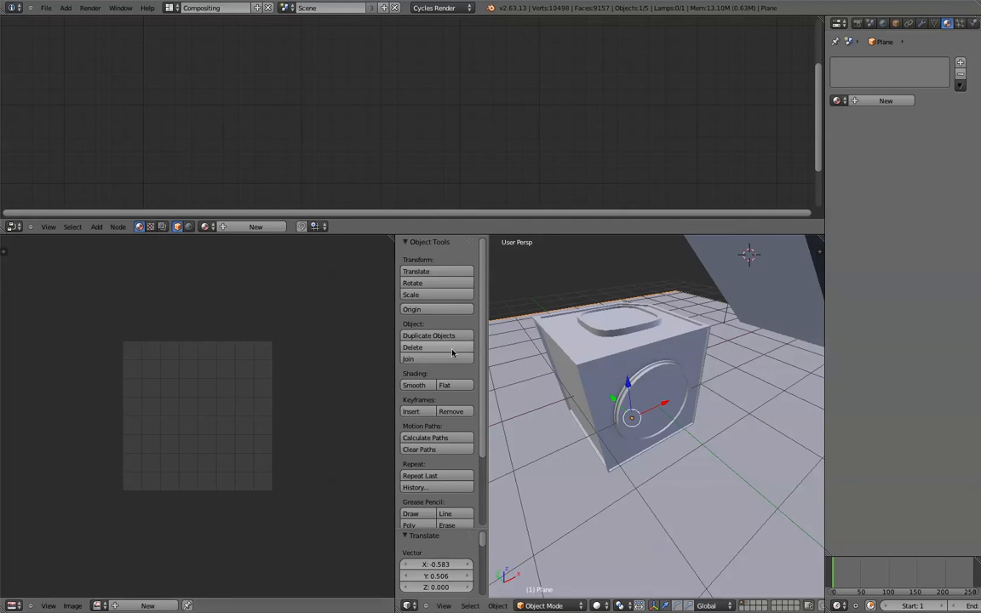
scroll(645, 505, down, 3)
middle_drag(646, 504, 673, 447)
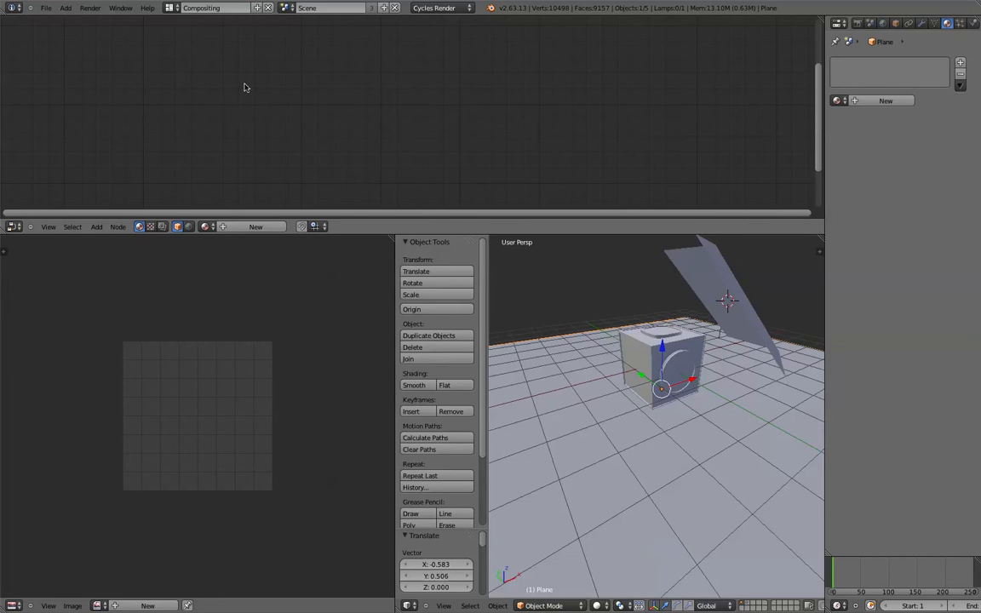
click(862, 99)
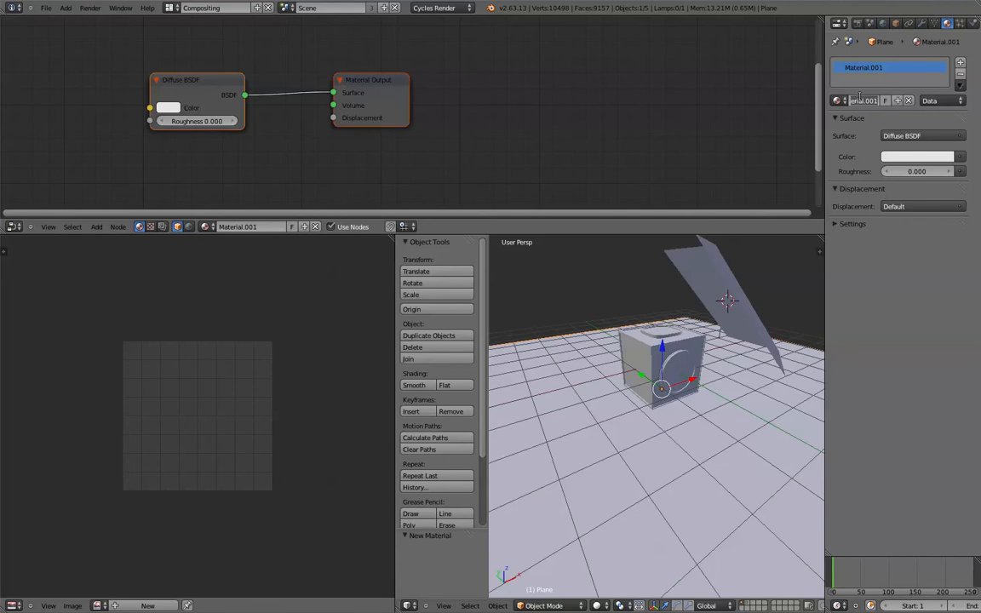
key(BackSpace)
text(floor)
key(Return)
scroll(175, 176, down, 3)
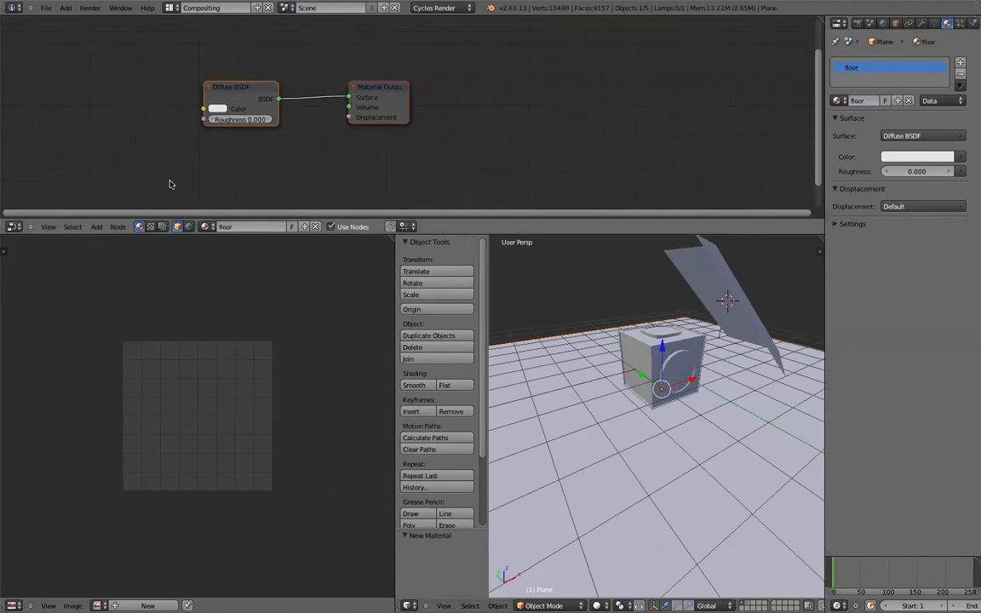
scroll(175, 166, up, 2)
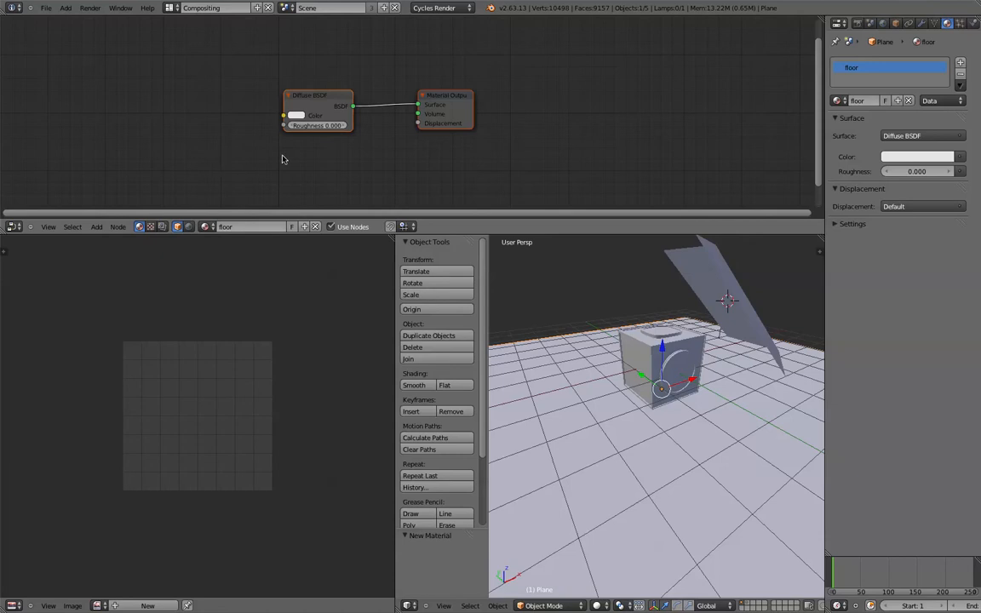
click(837, 101)
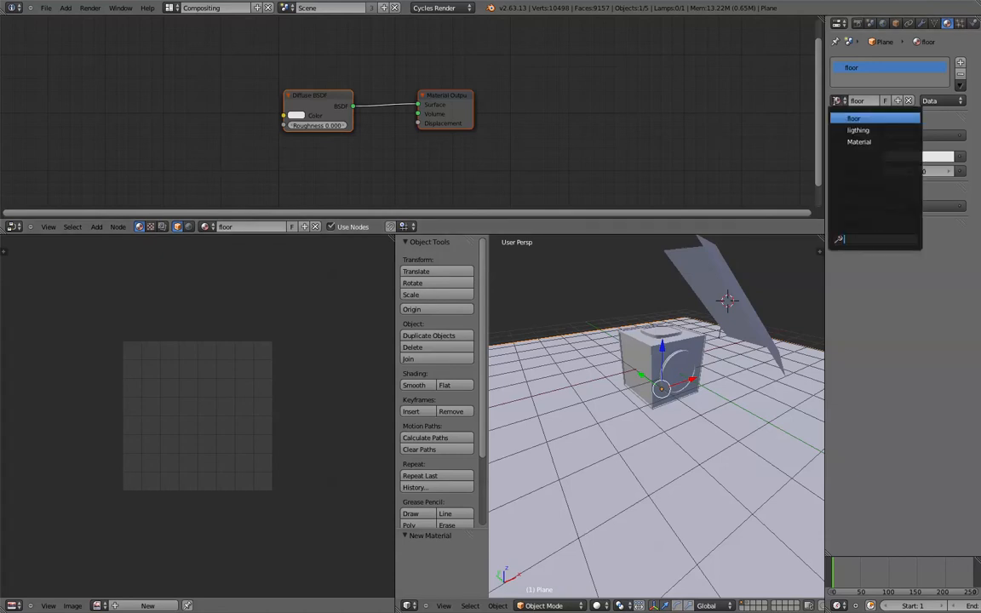
click(835, 101)
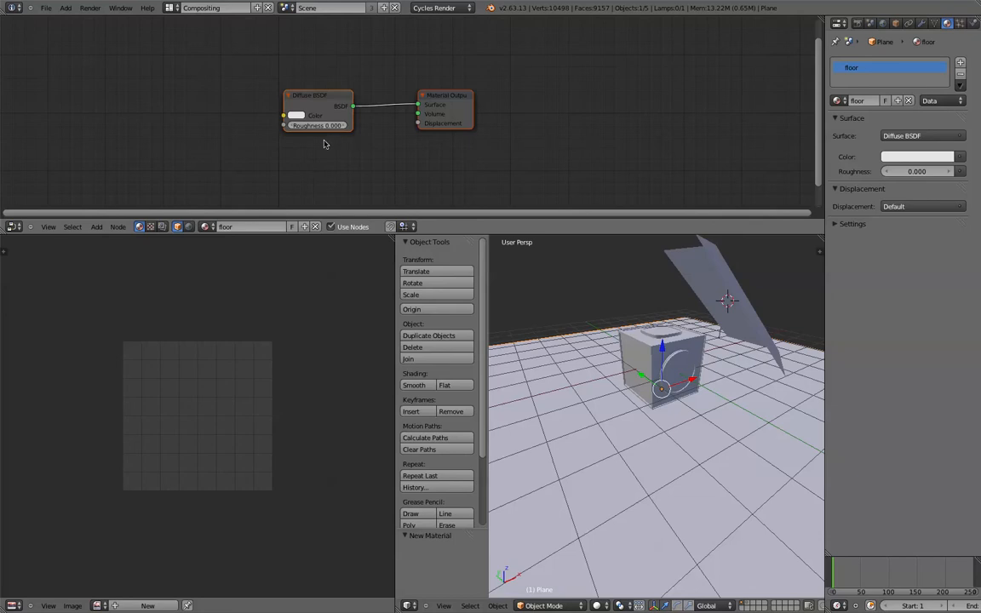
Add a Texture Coordinate input node to the floor material, placed well before the Diffuse BSDF node.
scroll(323, 144, down, 3)
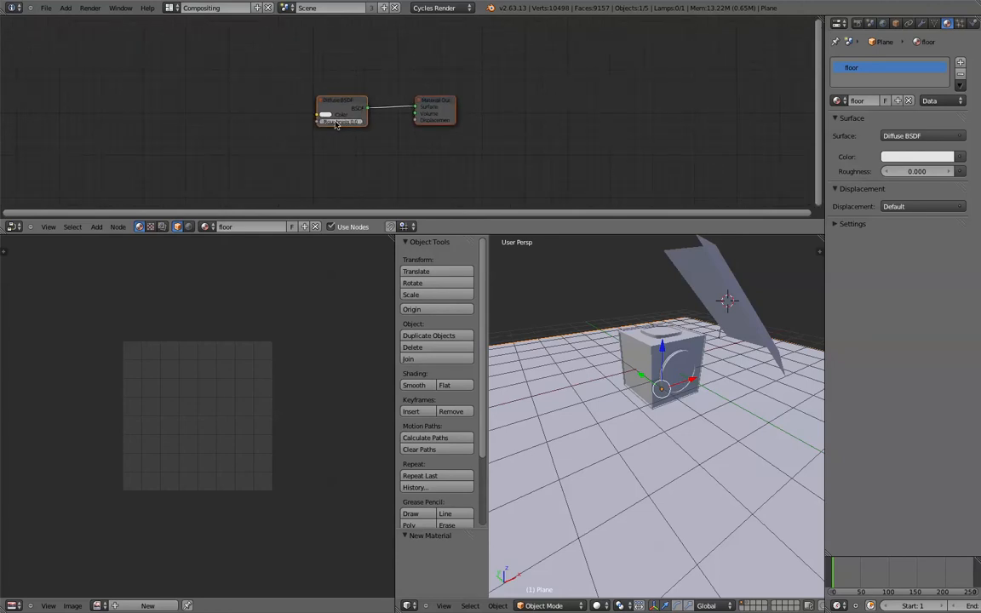
scroll(241, 117, up, 2)
key(shift+a)
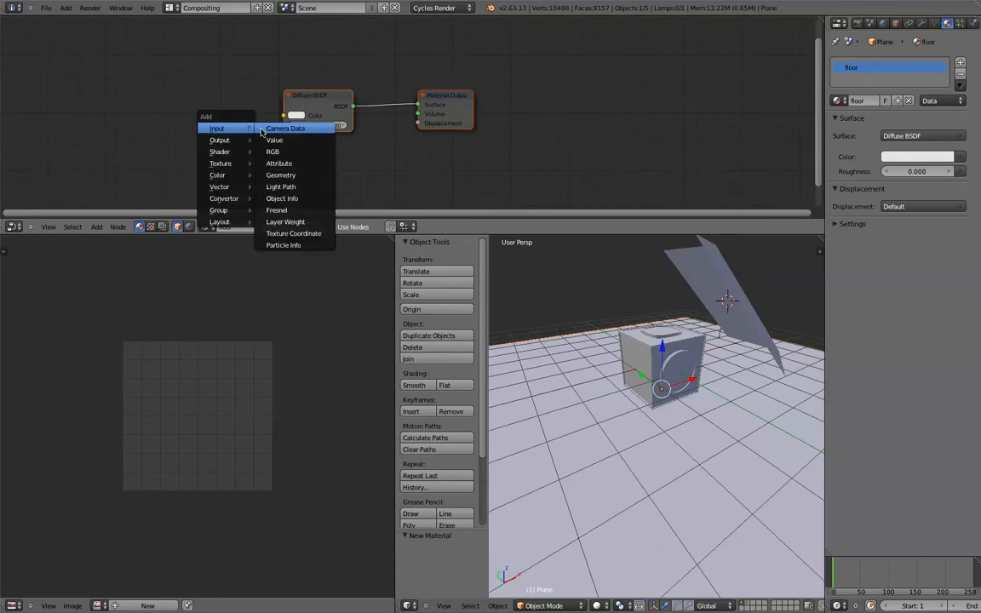
mouse_move(237, 166)
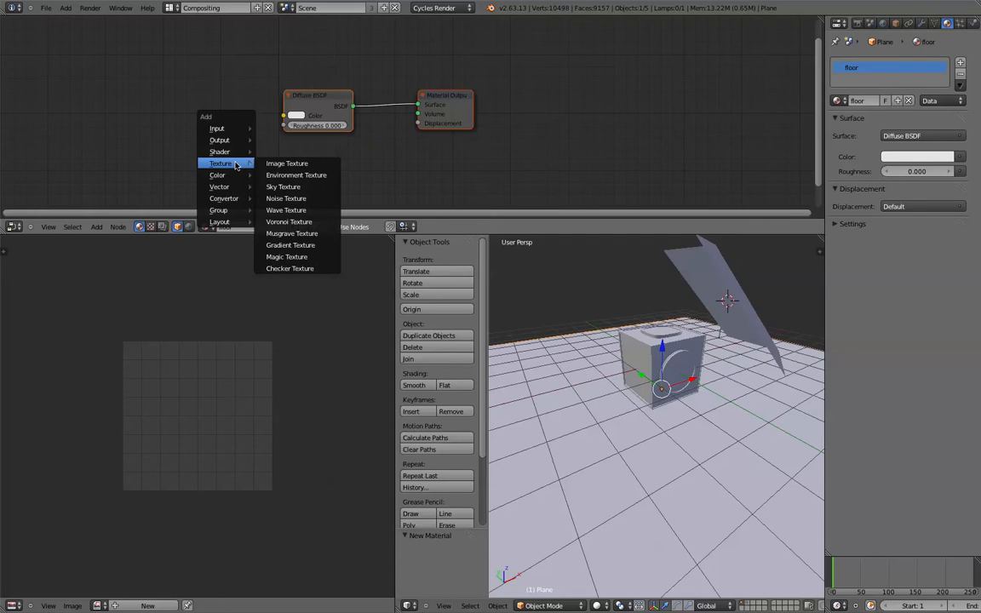
mouse_move(237, 128)
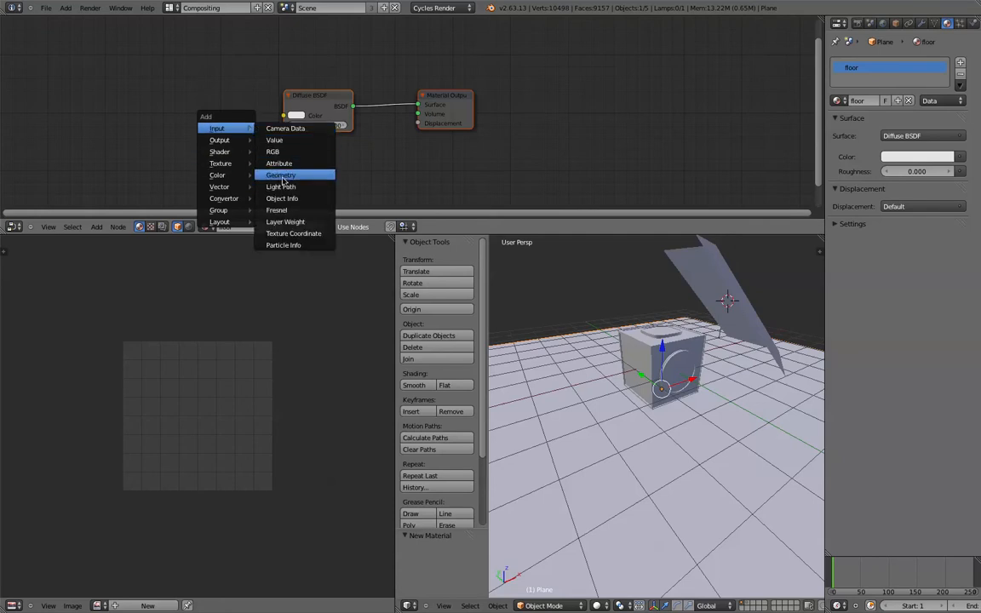
click(293, 233)
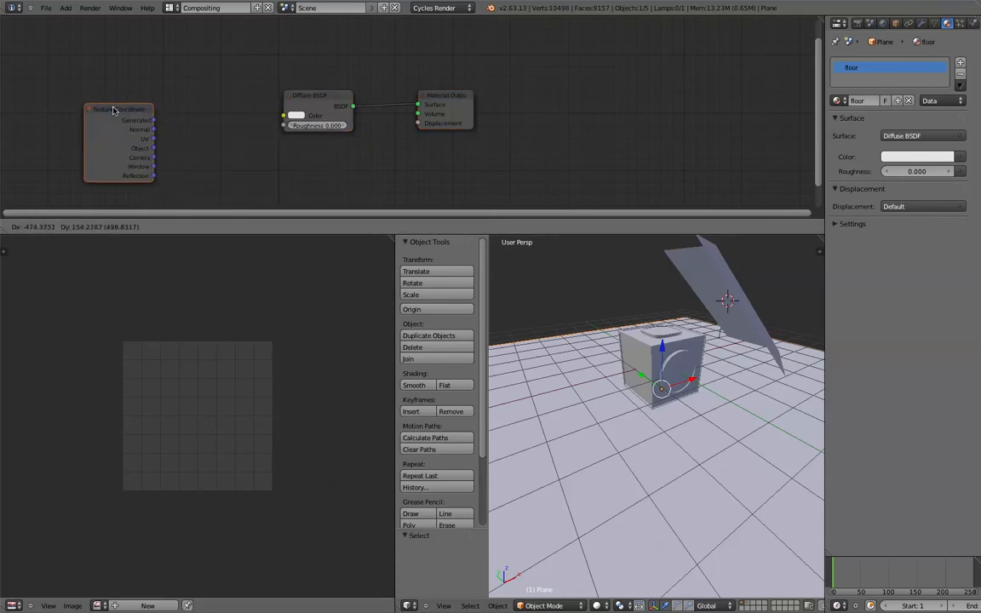
click(166, 114)
Add an Image Texture node and place it between the Texture Coordinate and Diffuse BSDF nodes.
key(shift+a)
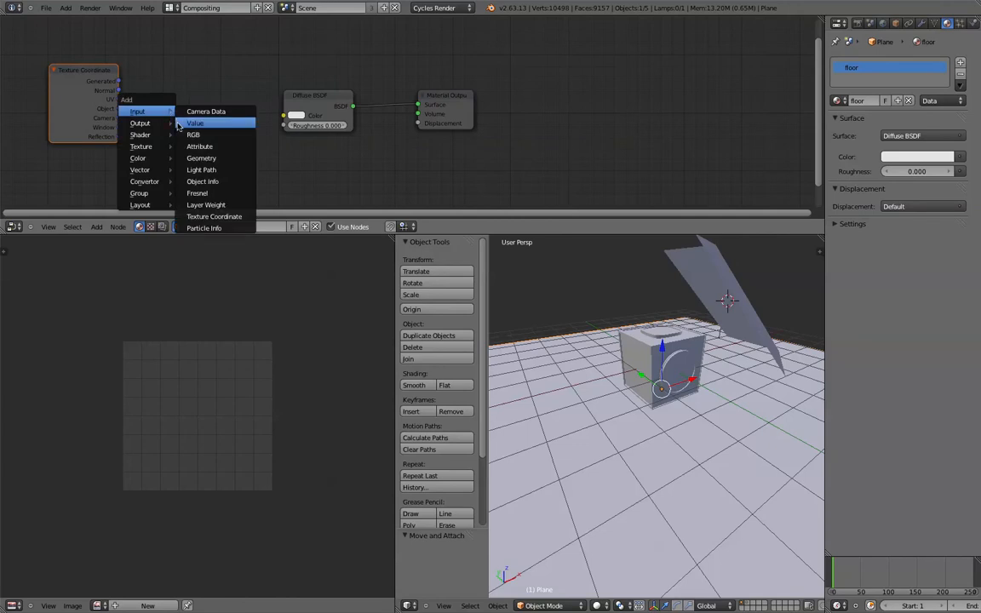
mouse_move(157, 139)
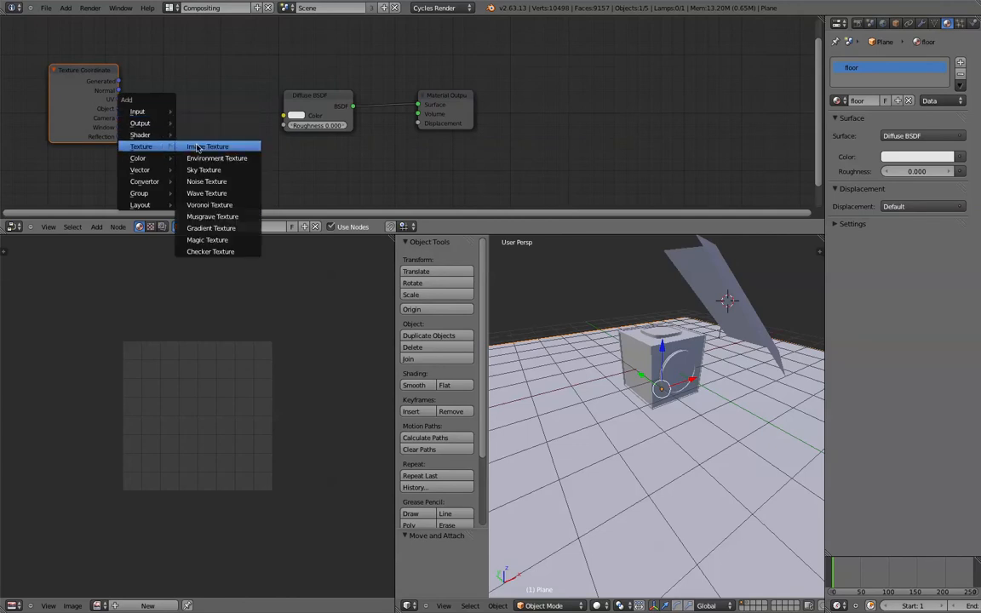
click(209, 145)
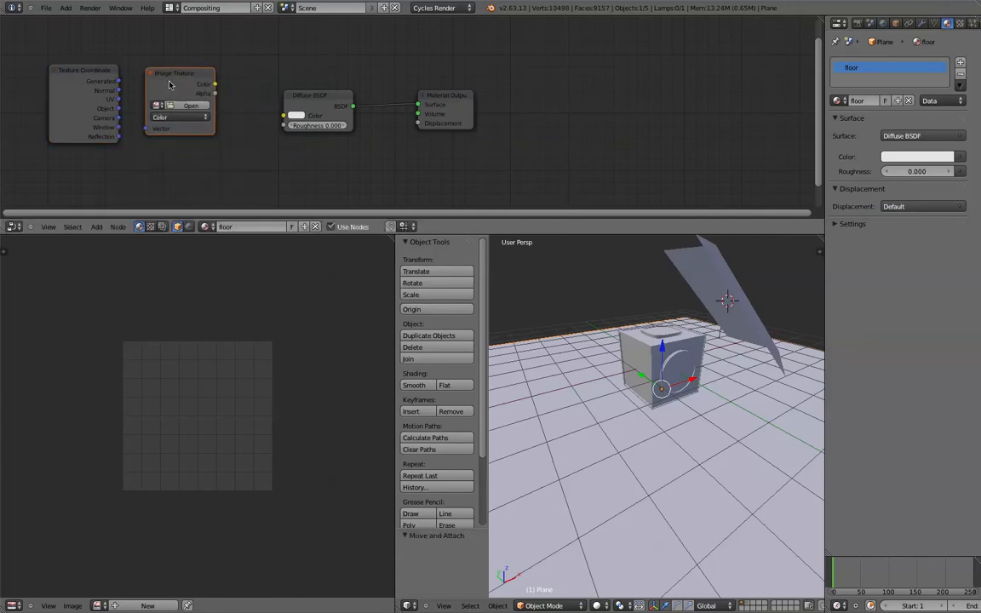
key(shift+a)
drag(179, 75, 198, 89)
key(a)
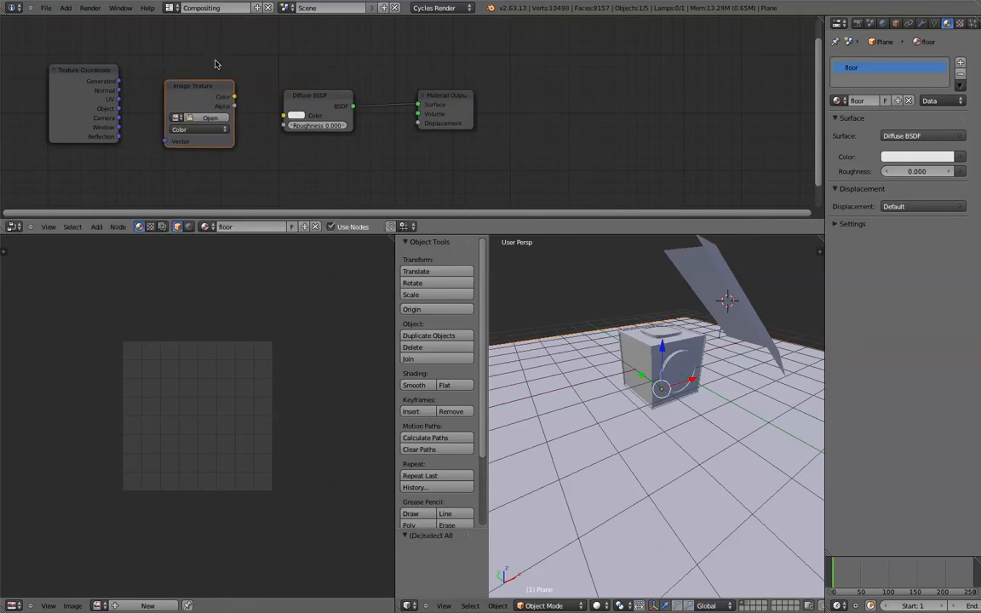
Connect the image texture's Color output to the Diffuse BSDF color and the UV coordinates to the image texture's Vector input.
drag(234, 96, 286, 117)
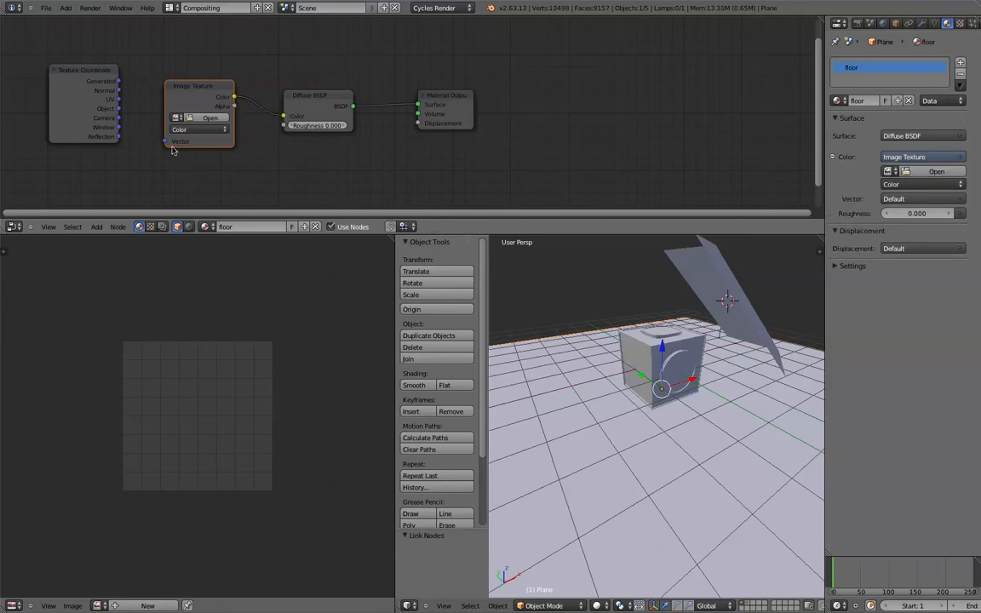
right_click(118, 101)
drag(118, 100, 164, 140)
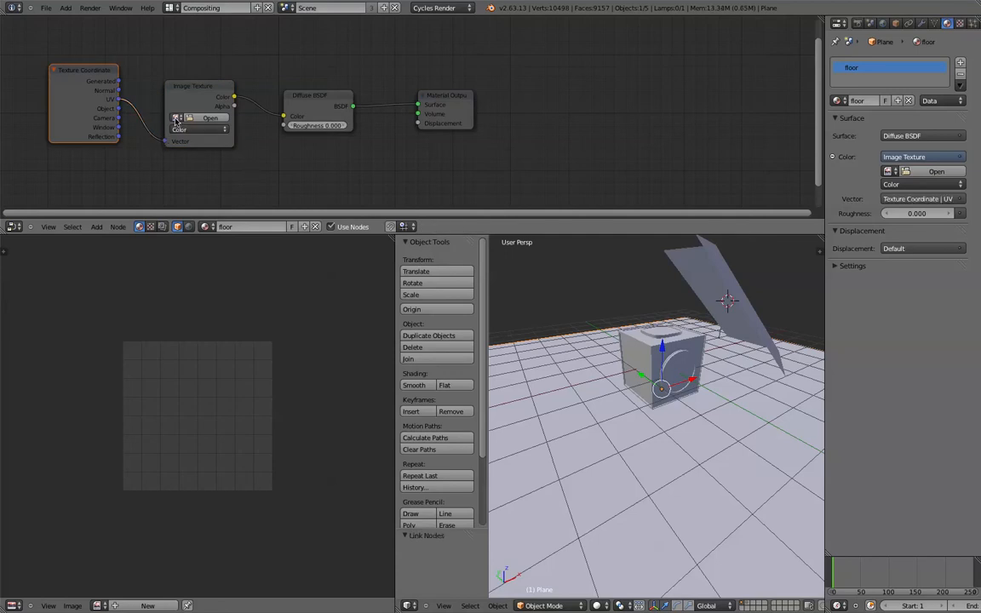
Load GravelCobble0027_5_S.jpg from the textures folder into the Image Texture node, browsing the files as thumbnails.
click(176, 119)
click(174, 119)
click(201, 118)
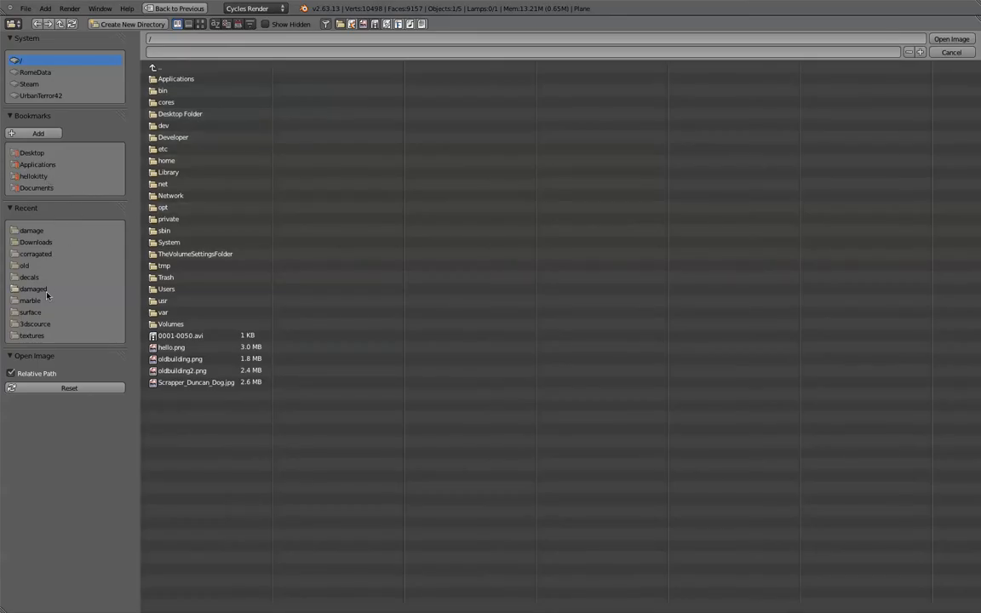
click(34, 336)
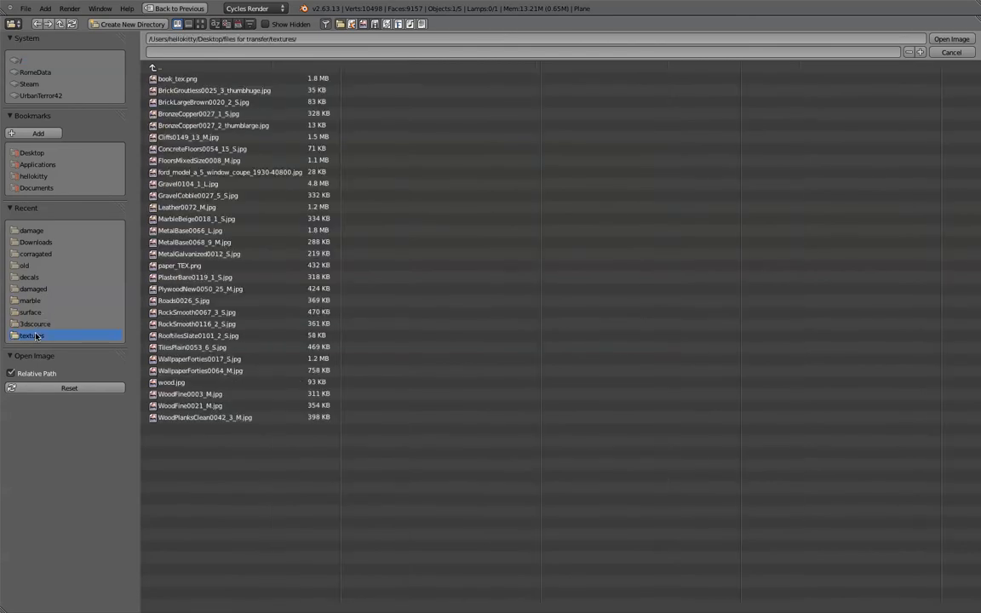
click(200, 24)
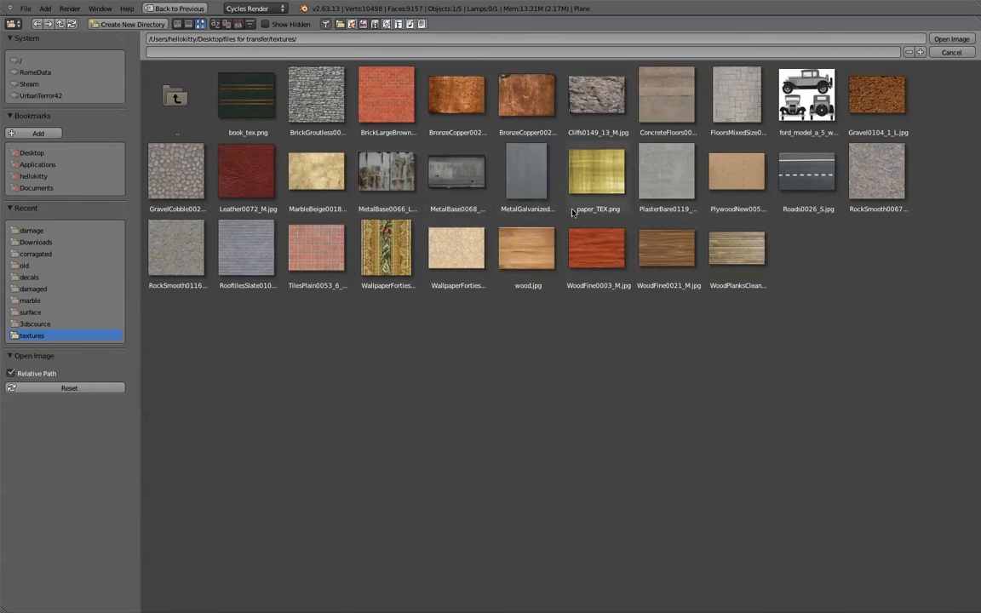
click(176, 170)
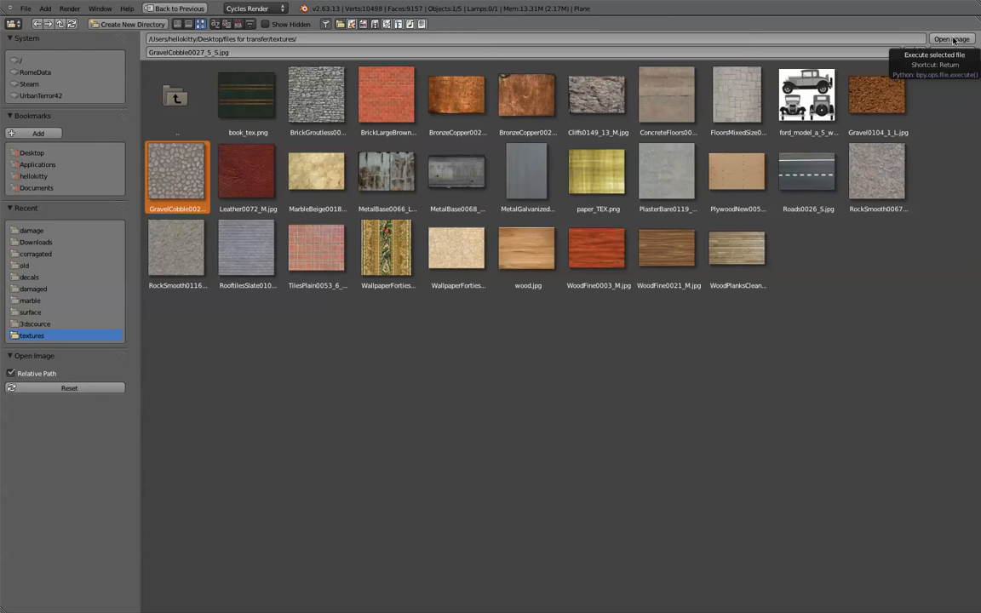
click(952, 39)
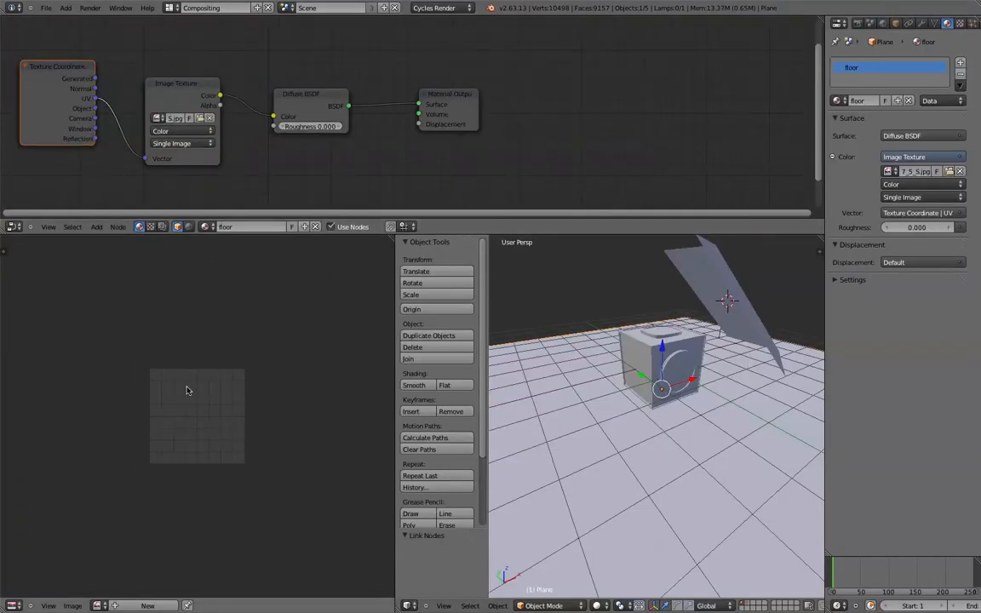
Display the GravelCobble0027_5_S.jpg image in the UV/Image Editor.
scroll(188, 379, up, 1)
click(96, 605)
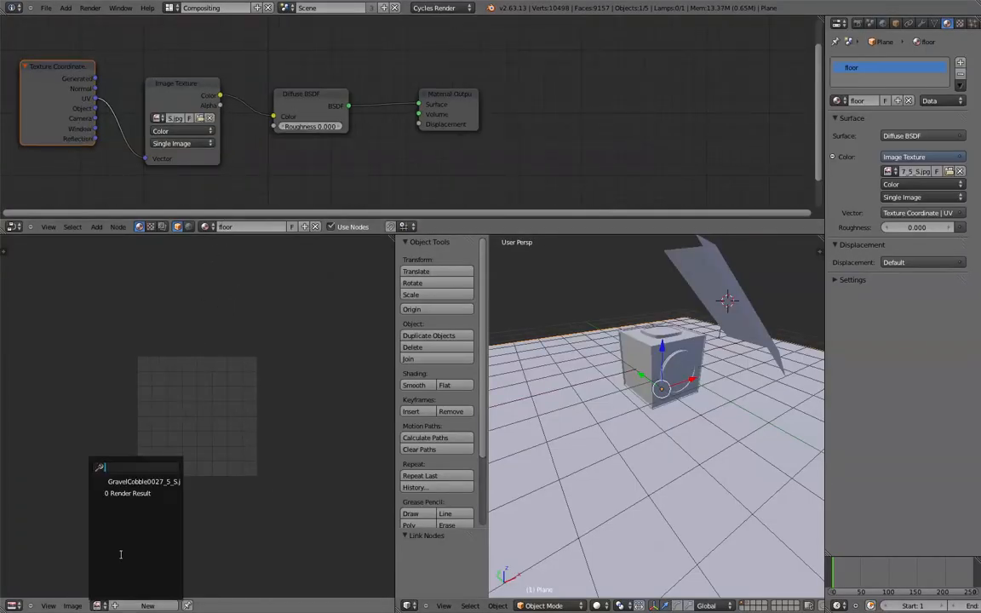
click(128, 476)
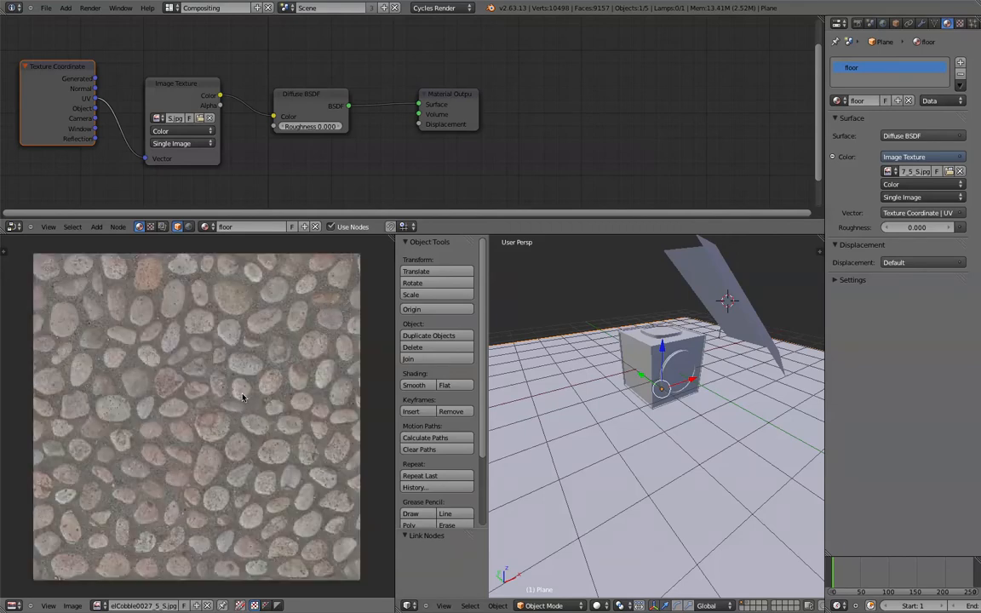
Preview the floor and cube in rendered shading to check how the image texture appears on the floor.
scroll(641, 444, down, 2)
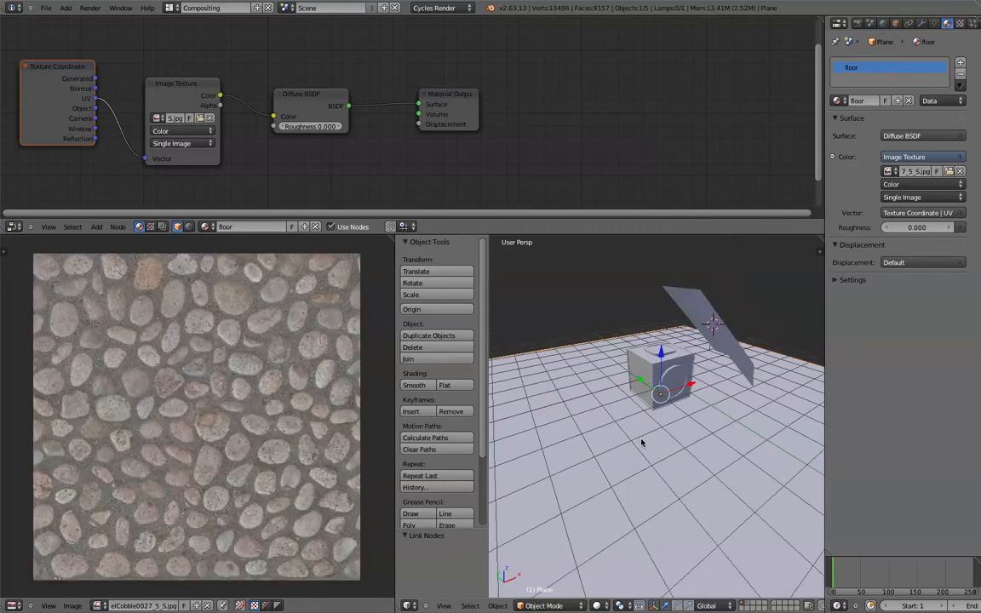
click(596, 605)
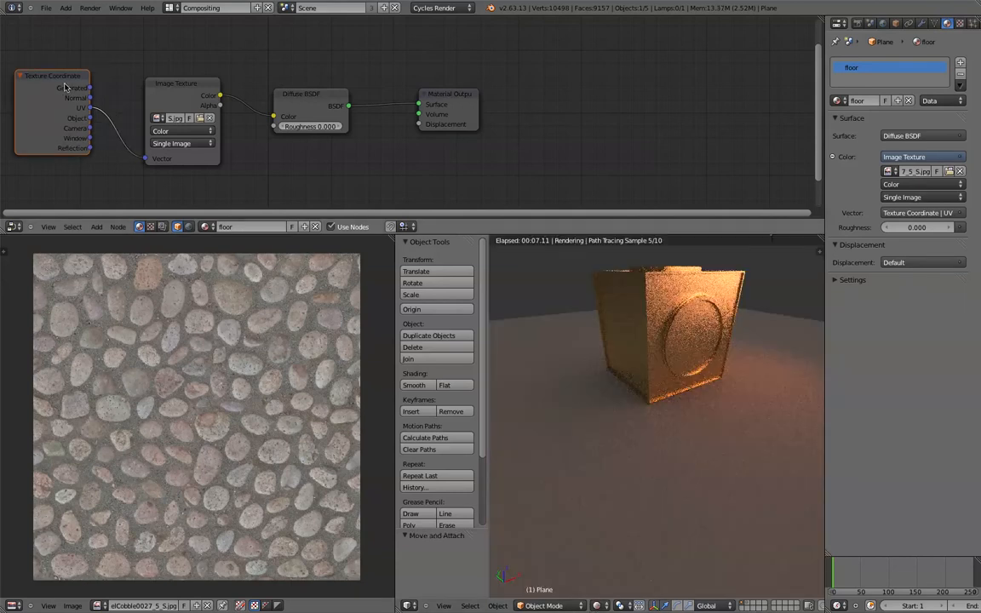
drag(65, 83, 63, 82)
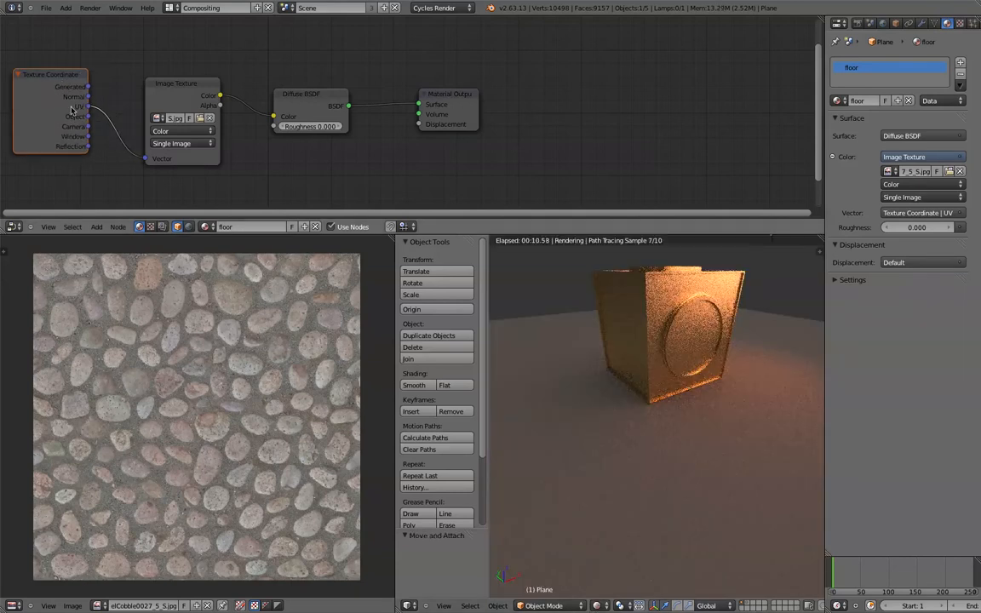
scroll(497, 396, down, 2)
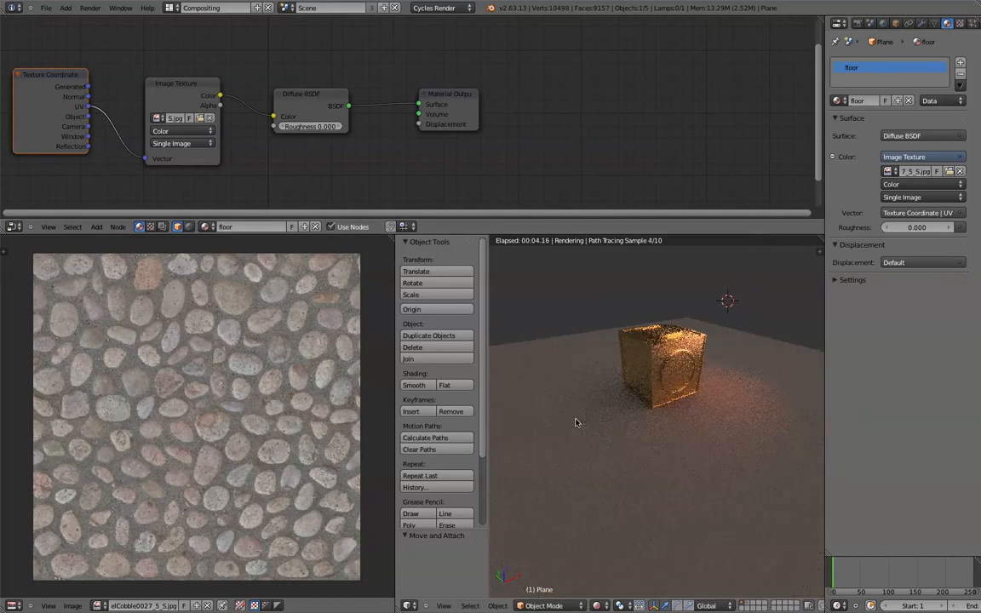
Return to solid shading and unwrap the whole floor plane in Edit Mode so its UVs map onto the cobble image.
key(z)
key(z)
scroll(572, 423, down, 4)
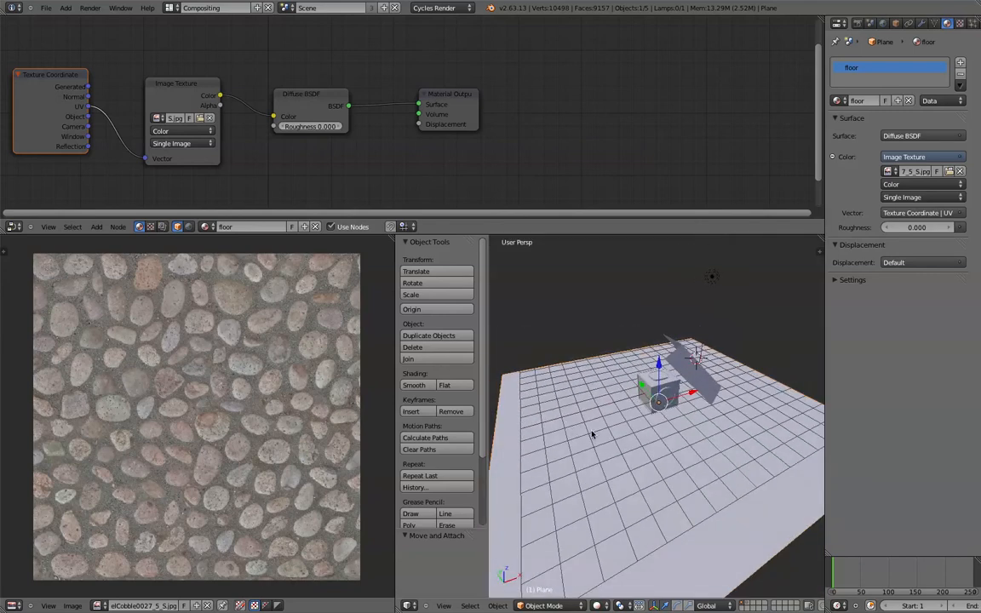
key(Tab)
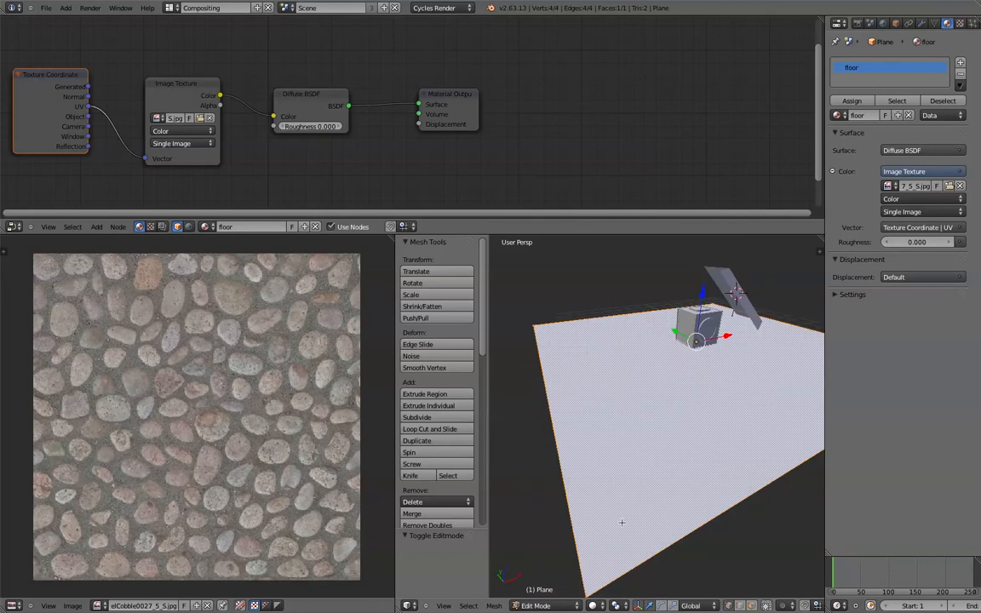
middle_drag(720, 405, 680, 436)
key(a)
key(a)
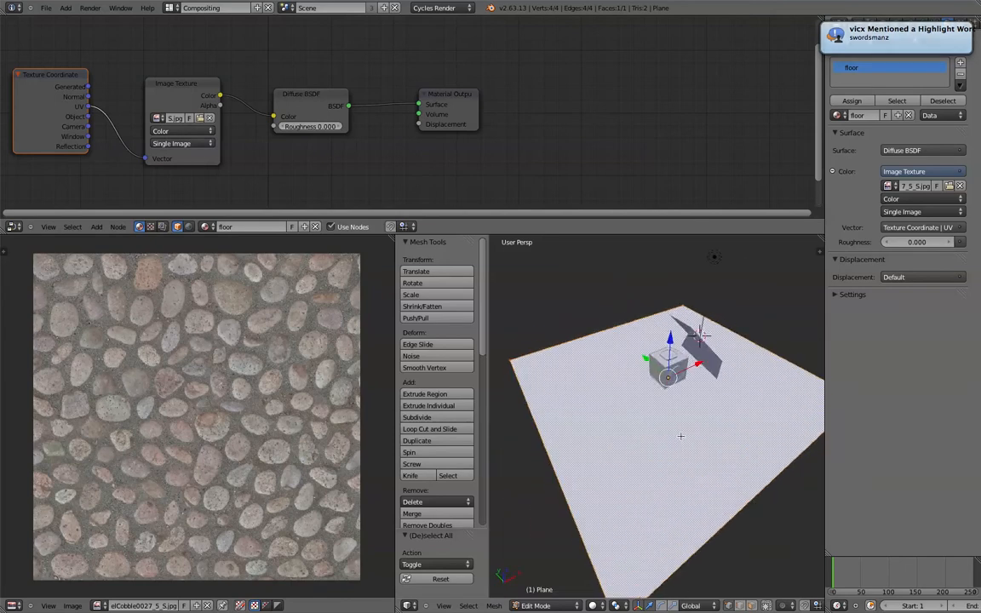
key(u)
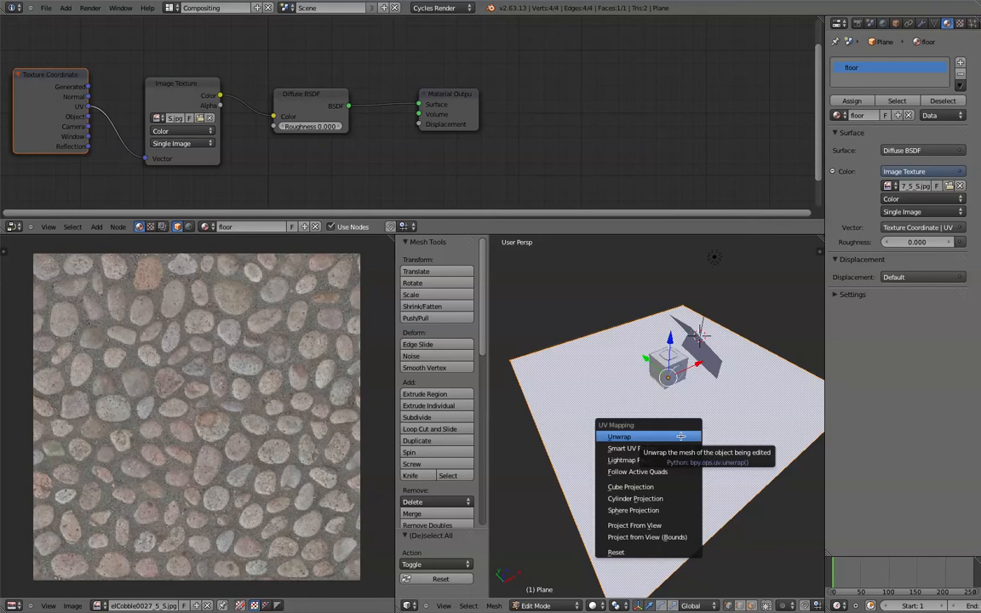
click(681, 436)
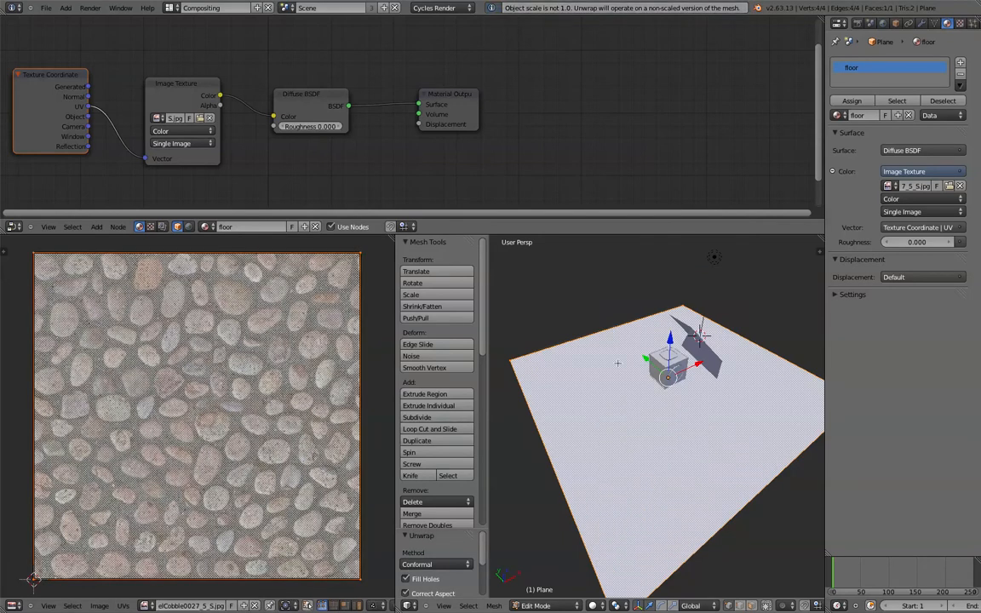
scroll(298, 400, down, 2)
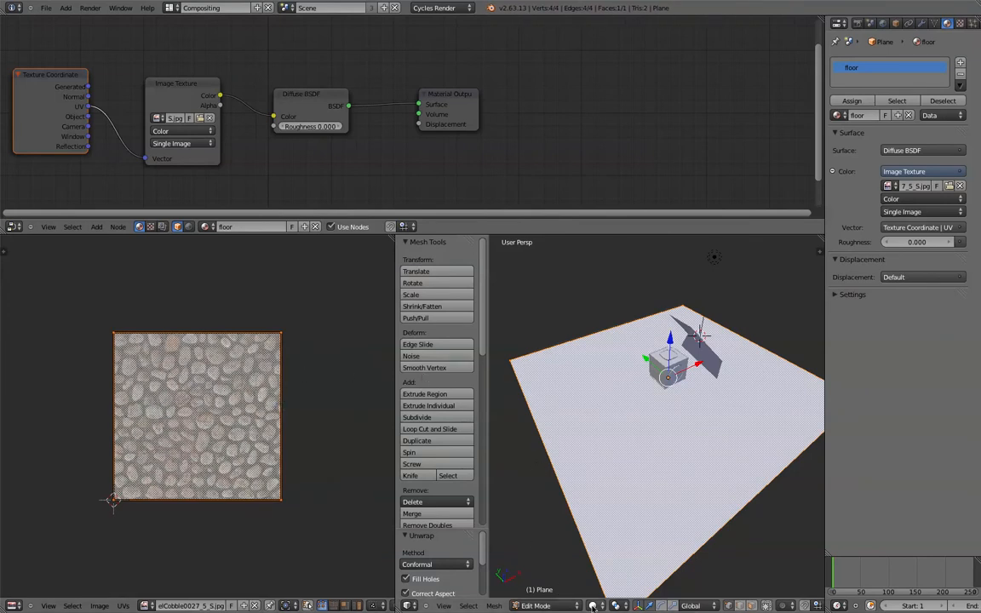
Preview the unwrapped floor in rendered shading from Object Mode, checking how the cobbles map around the cube.
click(593, 605)
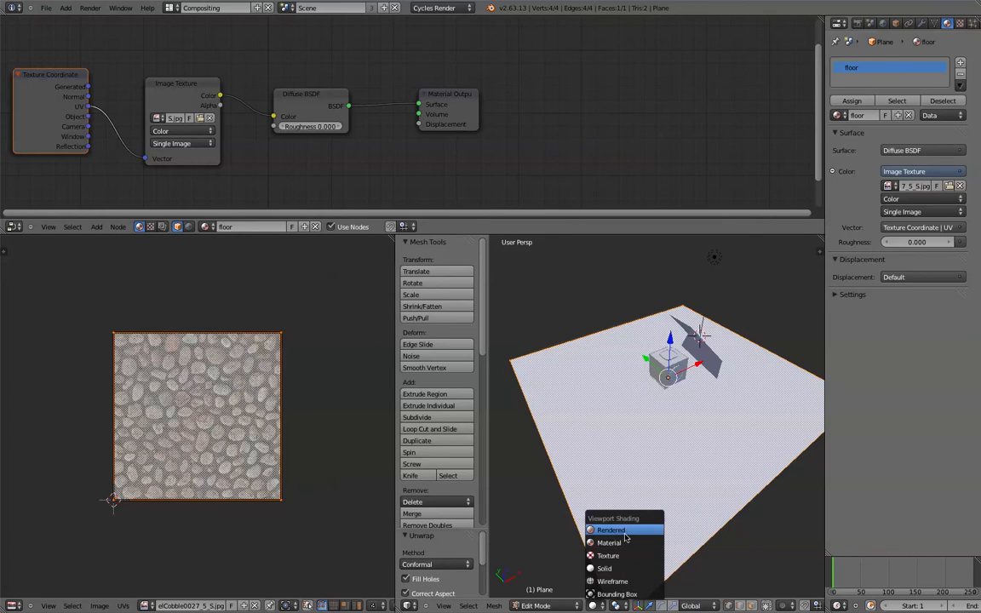
click(625, 534)
key(Tab)
mouse_move(660, 451)
middle_down()
mouse_move(608, 440)
mouse_move(637, 434)
middle_up()
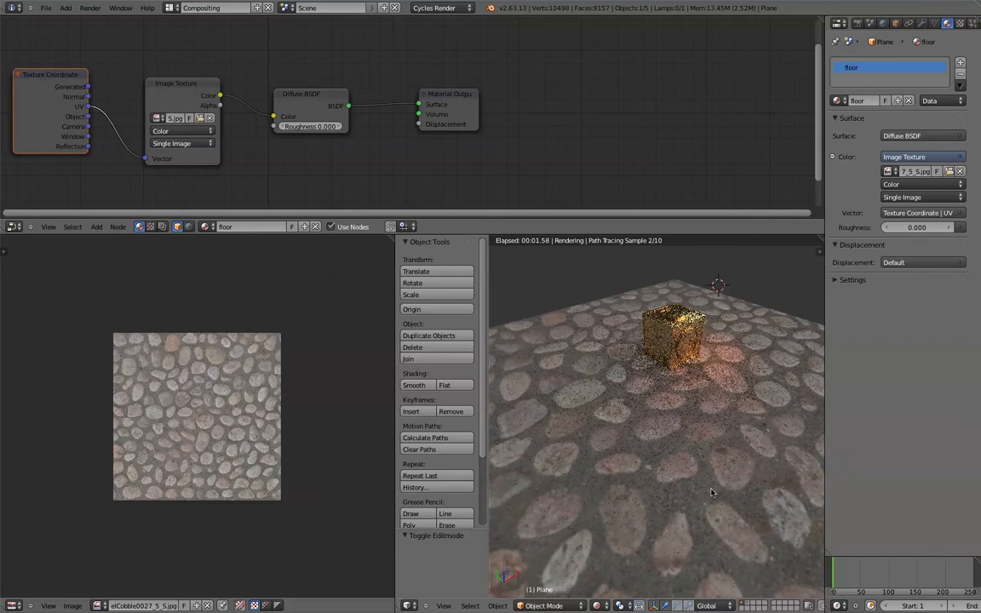
middle_drag(609, 393, 719, 409)
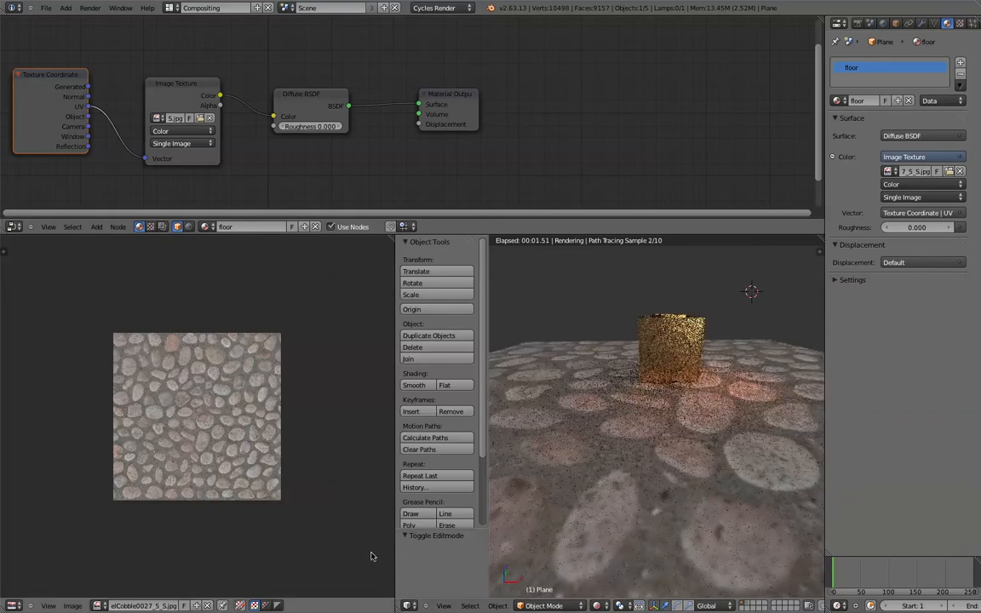
Scale the floor's UVs up by about 2.508 in the UV editor so the cobbles repeat across the plane.
key(Tab)
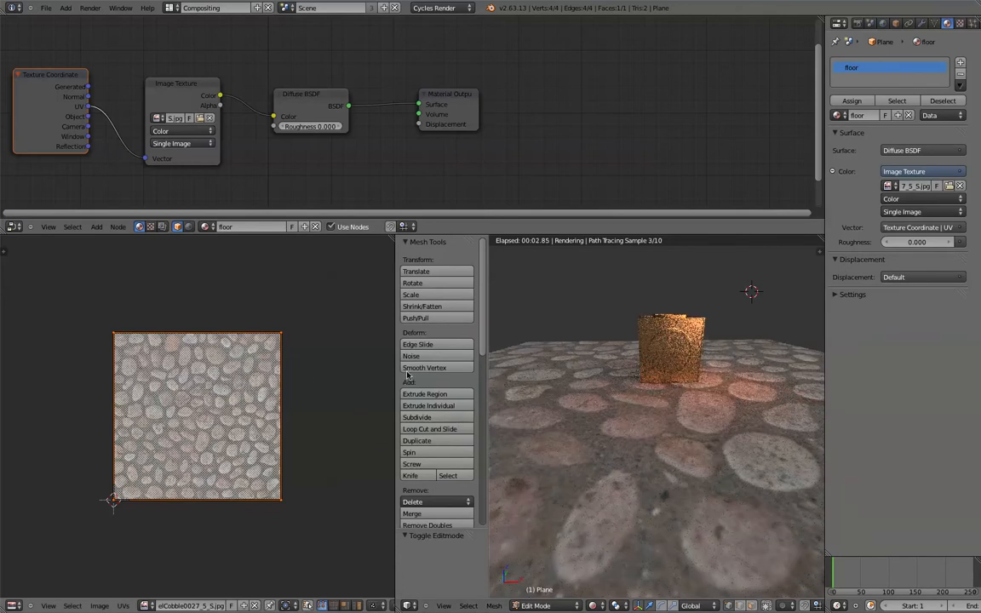
key(s)
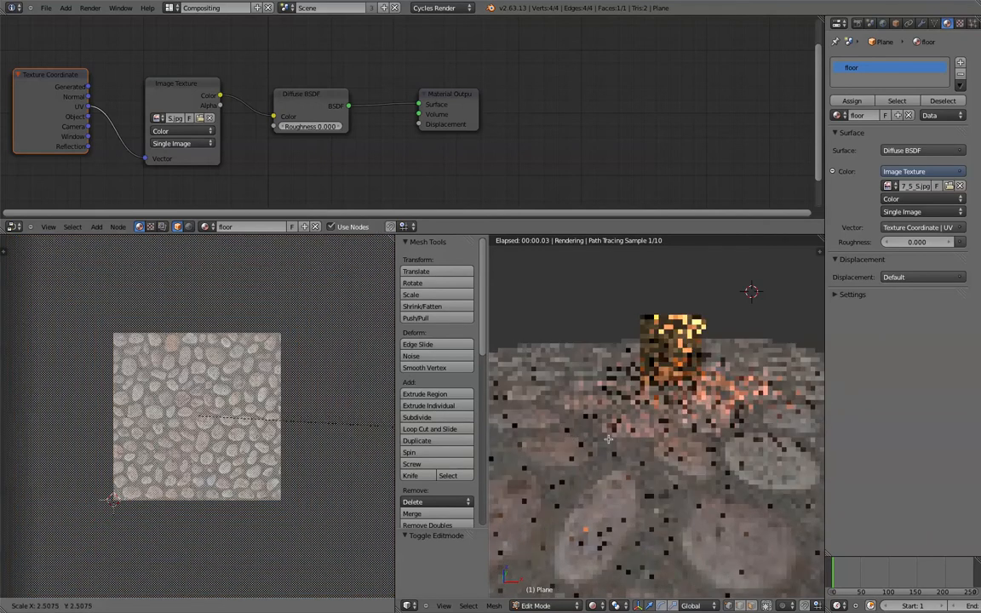
click(484, 435)
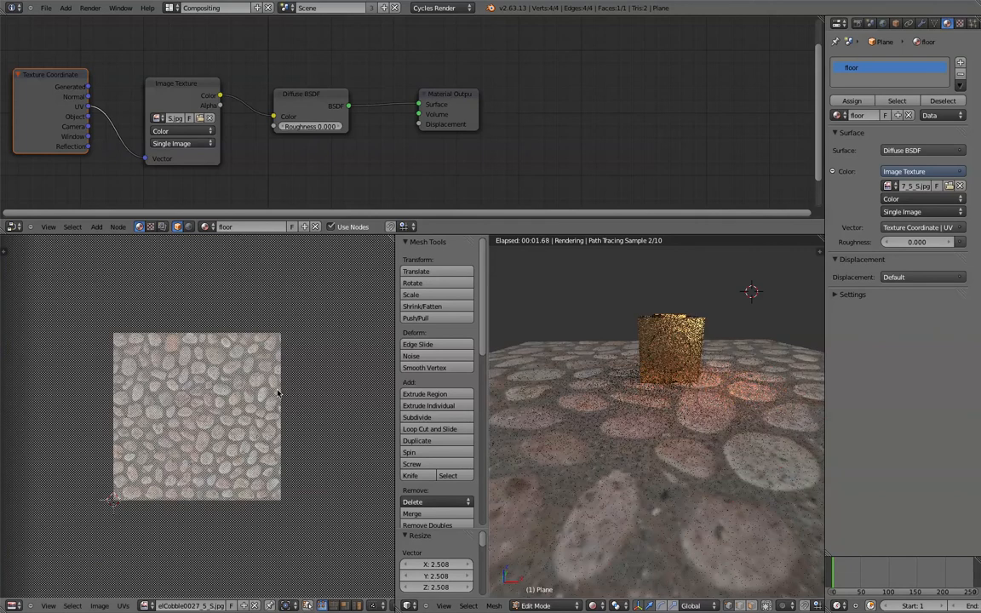
scroll(278, 394, down, 3)
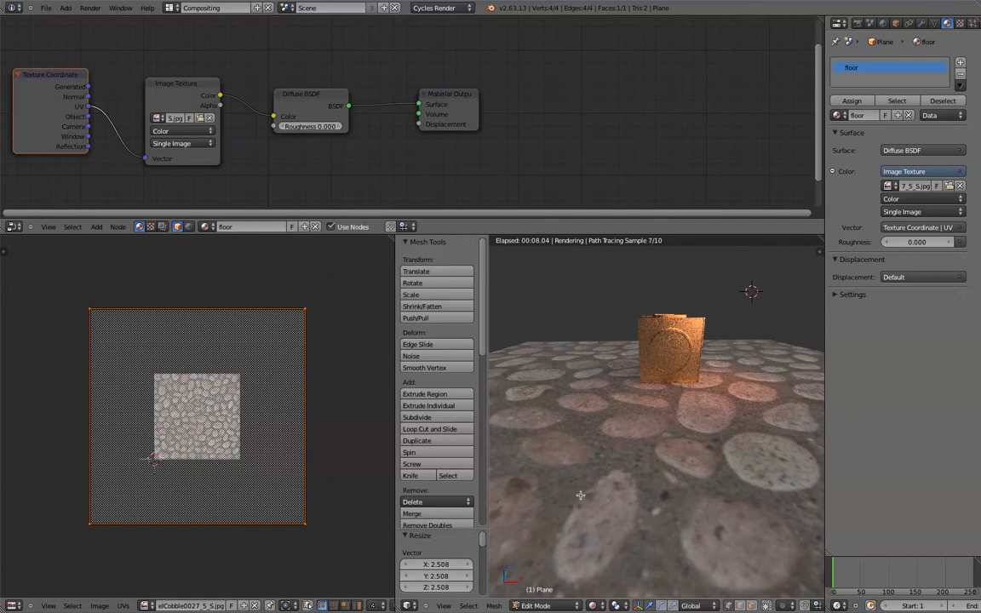
scroll(577, 495, down, 4)
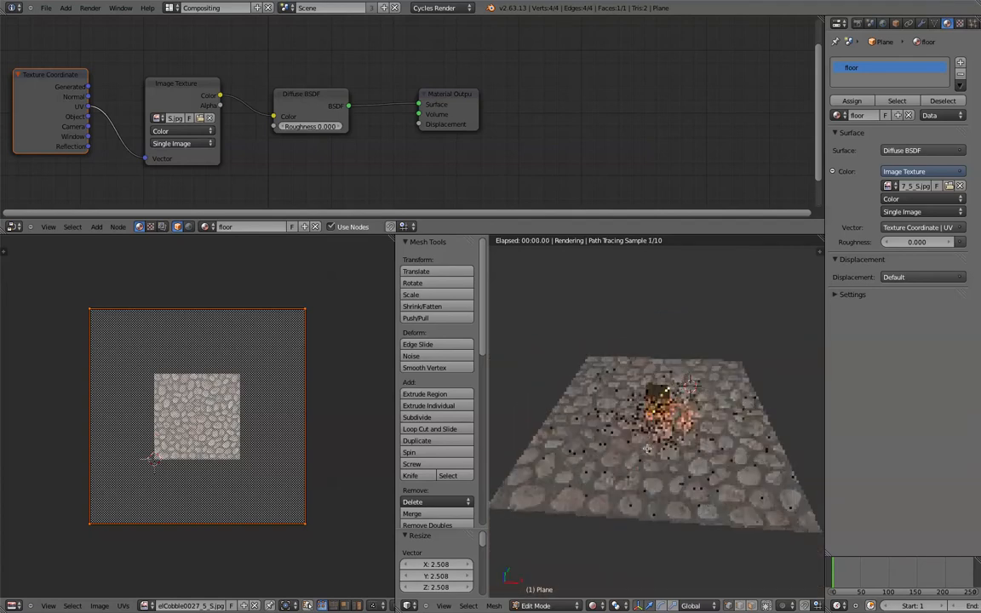
scroll(572, 527, up, 4)
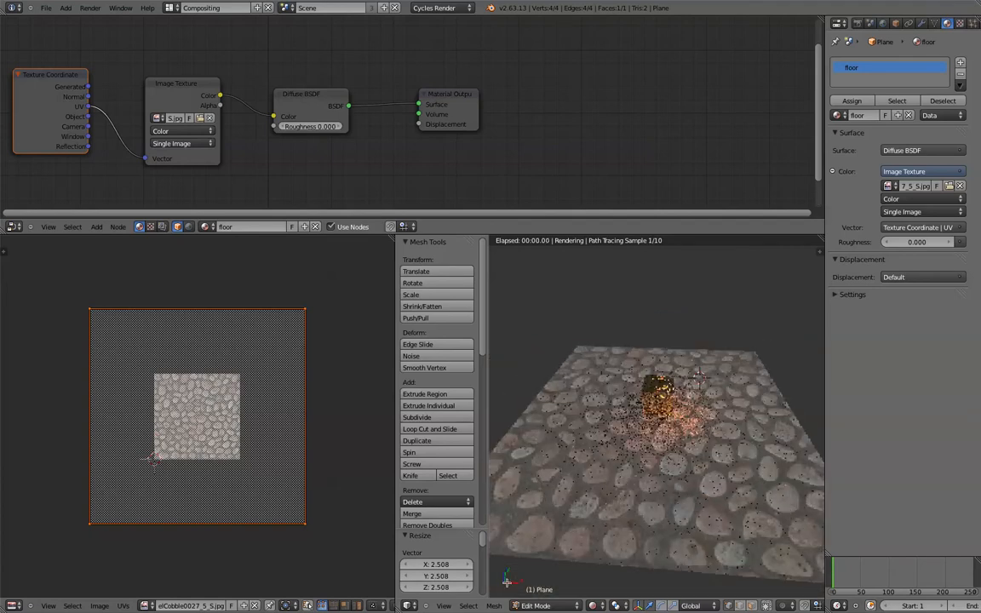
Scale the floor's UVs up by a further 1.233 and return to Object Mode with rendered shading to refresh the preview.
key(s)
click(328, 423)
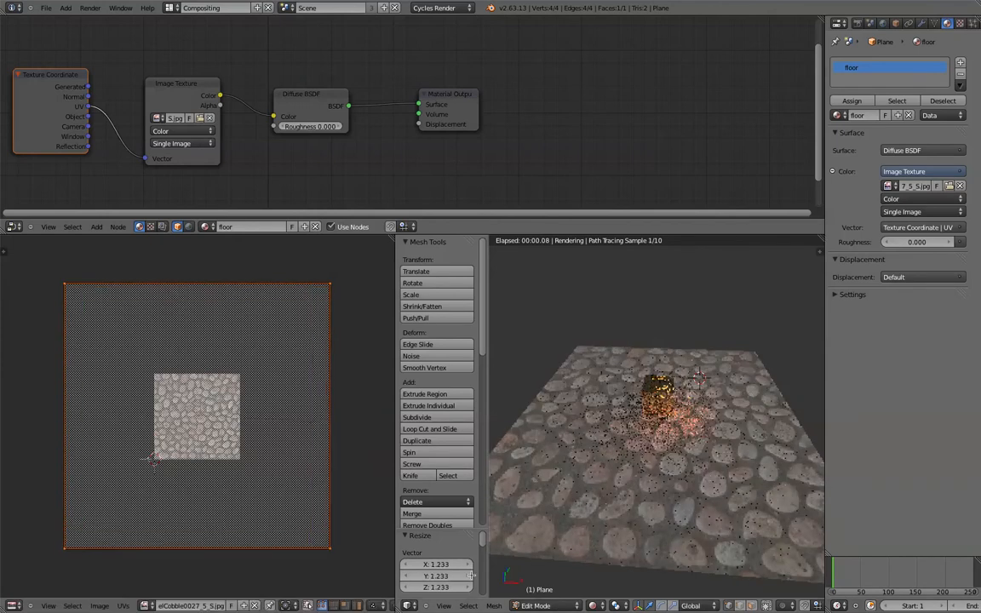
key(shift+z)
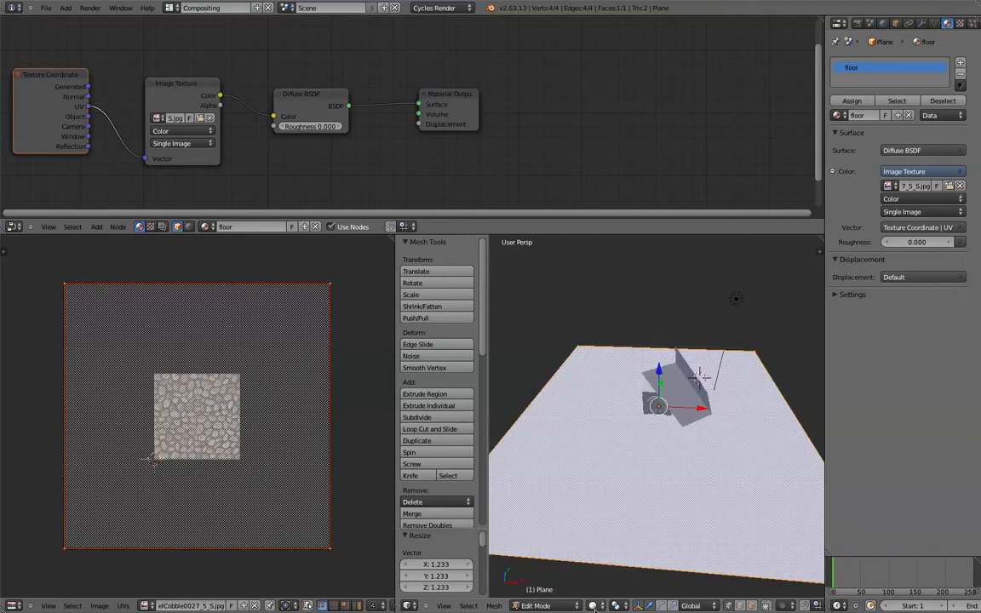
click(545, 605)
click(558, 488)
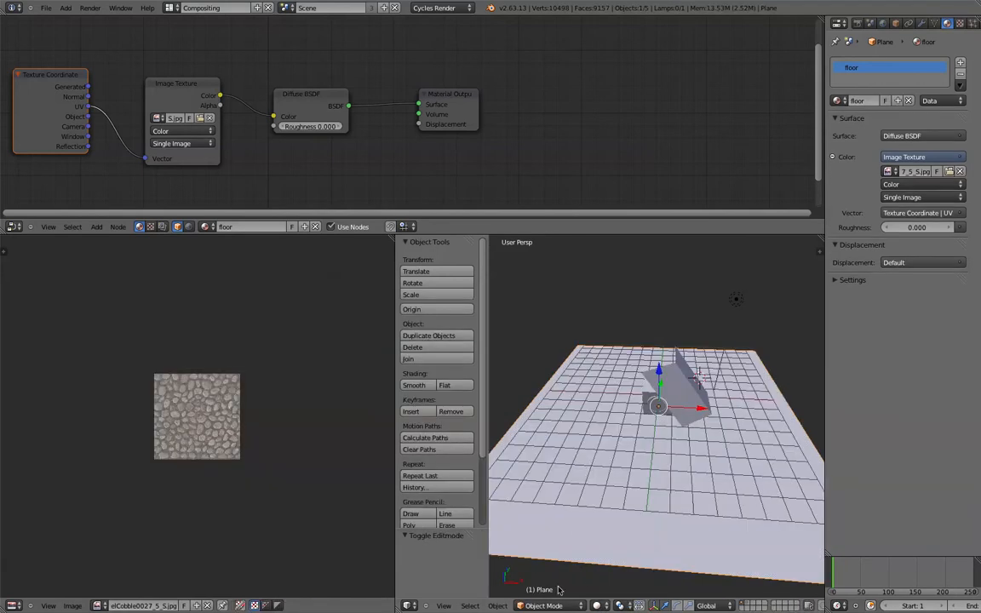
click(597, 605)
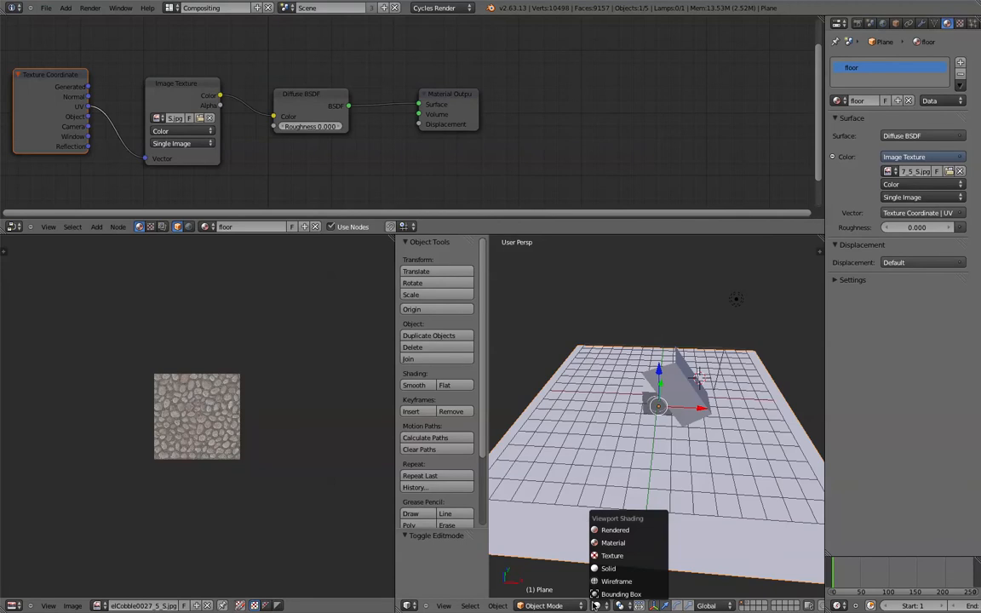
click(617, 530)
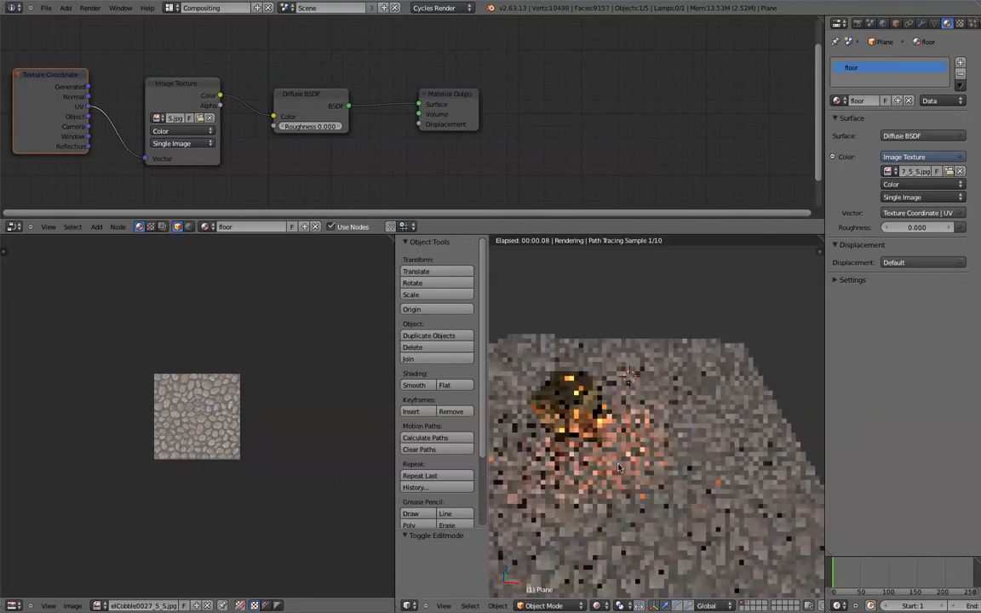
middle_drag(685, 464, 291, 425)
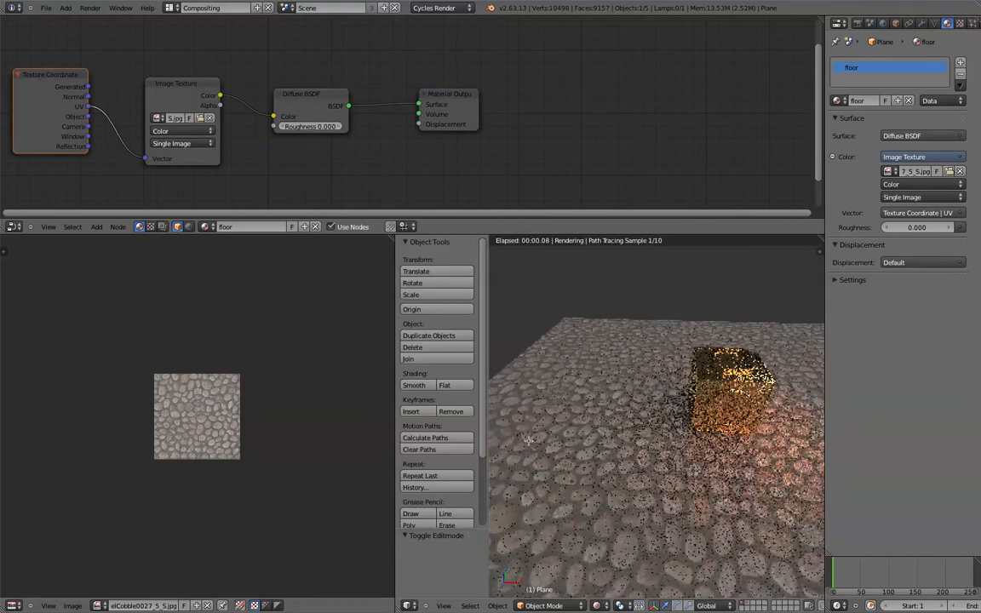
Enlarge the floor's UVs slightly more in Edit Mode and return to Object Mode to make the cobbles smaller.
key(Tab)
key(s)
click(340, 440)
key(Tab)
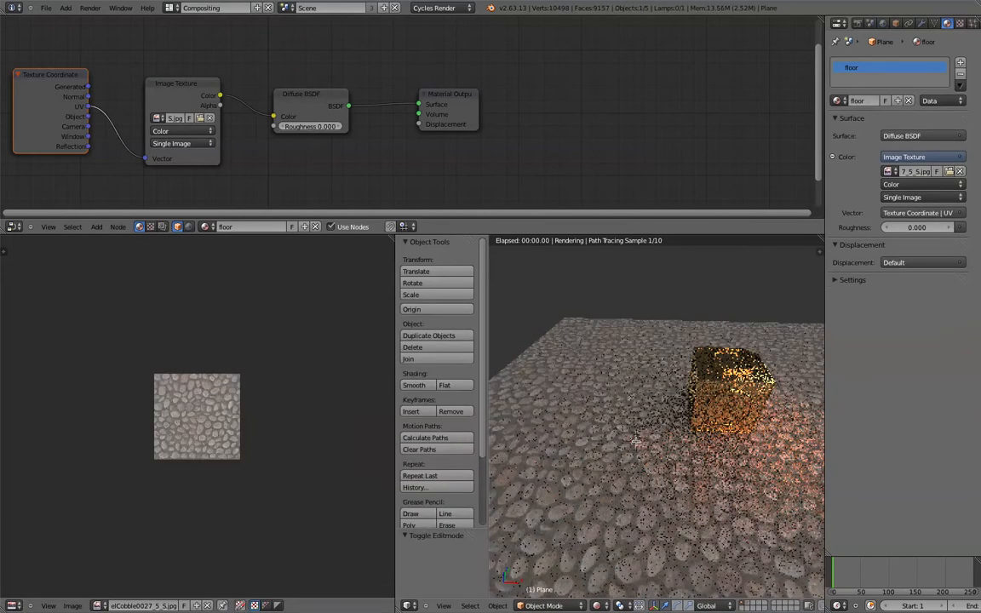
Refresh the render by toggling Edit Mode and examine the tiled cobble floor around the cube from several angles.
key(Tab)
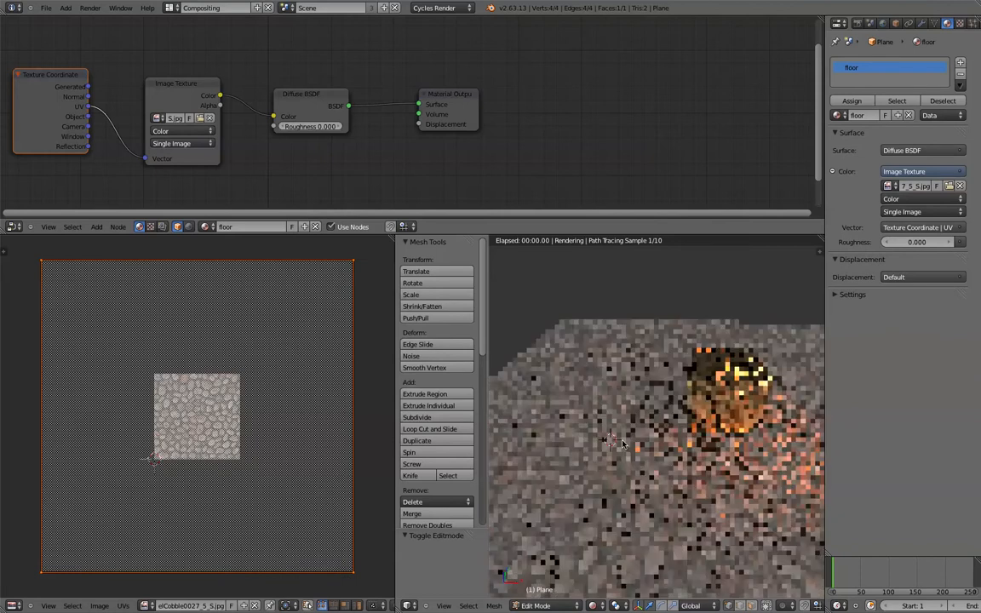
key(Tab)
key(Tab)
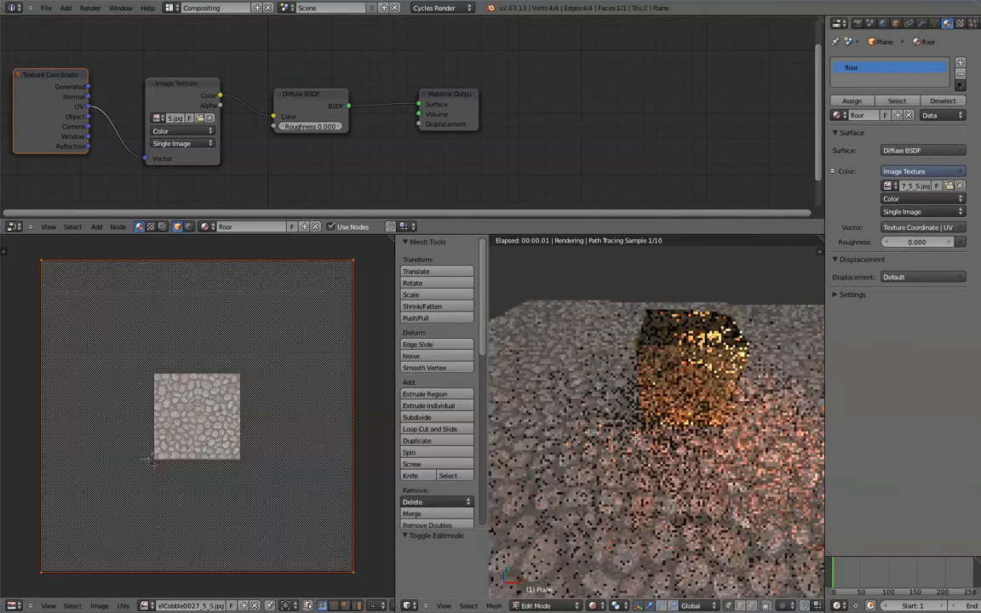
scroll(636, 438, down, 4)
middle_drag(635, 438, 647, 430)
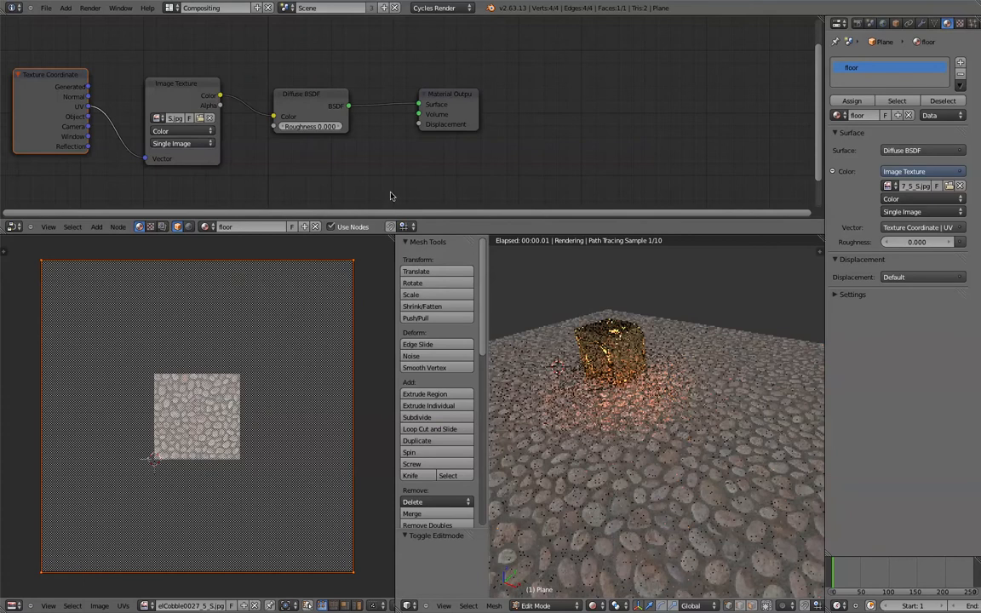
scroll(390, 192, down, 1)
click(562, 352)
shift+middle_drag(658, 470, 664, 466)
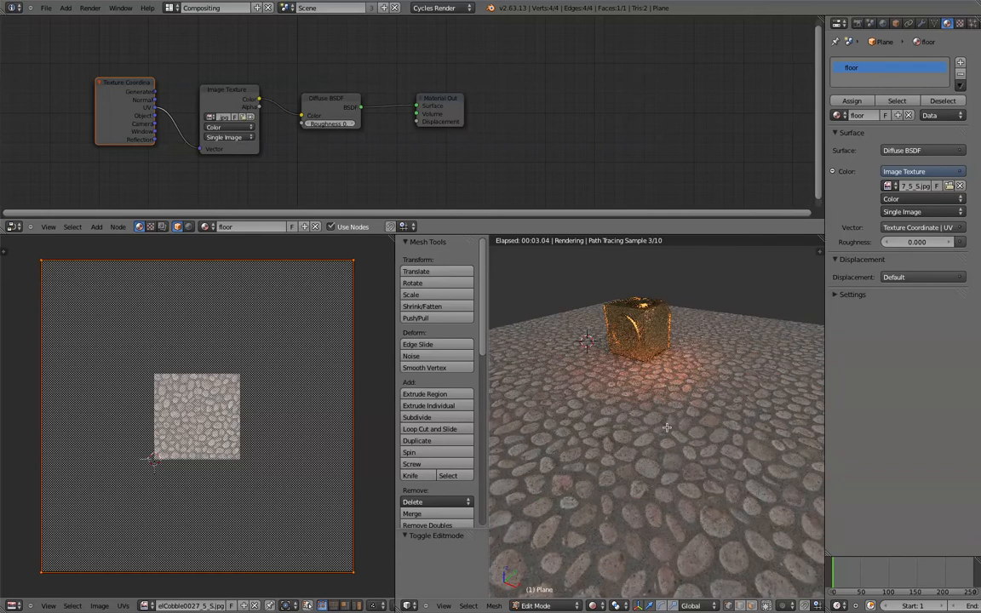
middle_drag(580, 395, 664, 420)
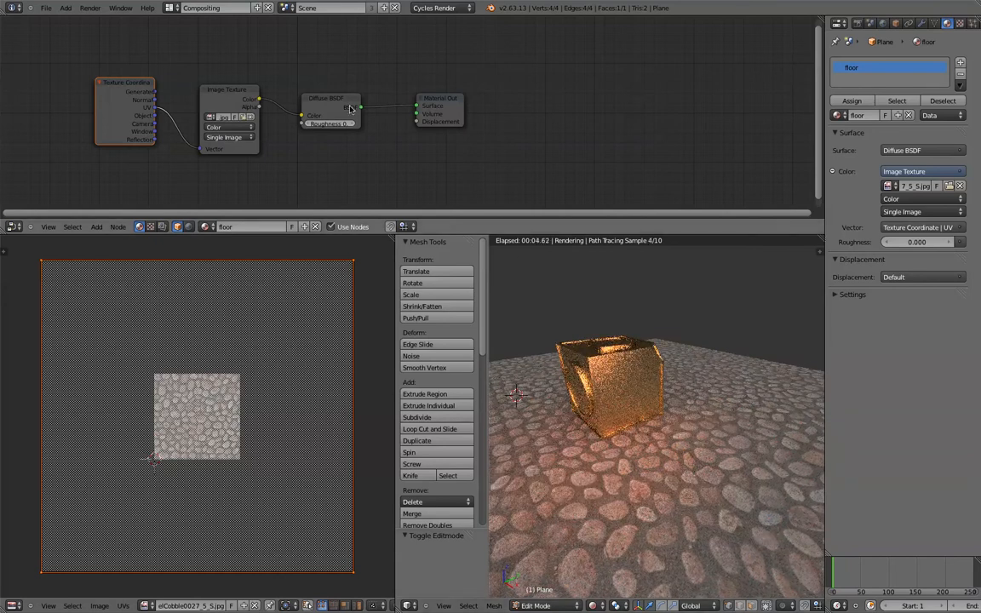
Add a Voronoi Texture node to the floor material and place it below the Image Texture node.
key(a)
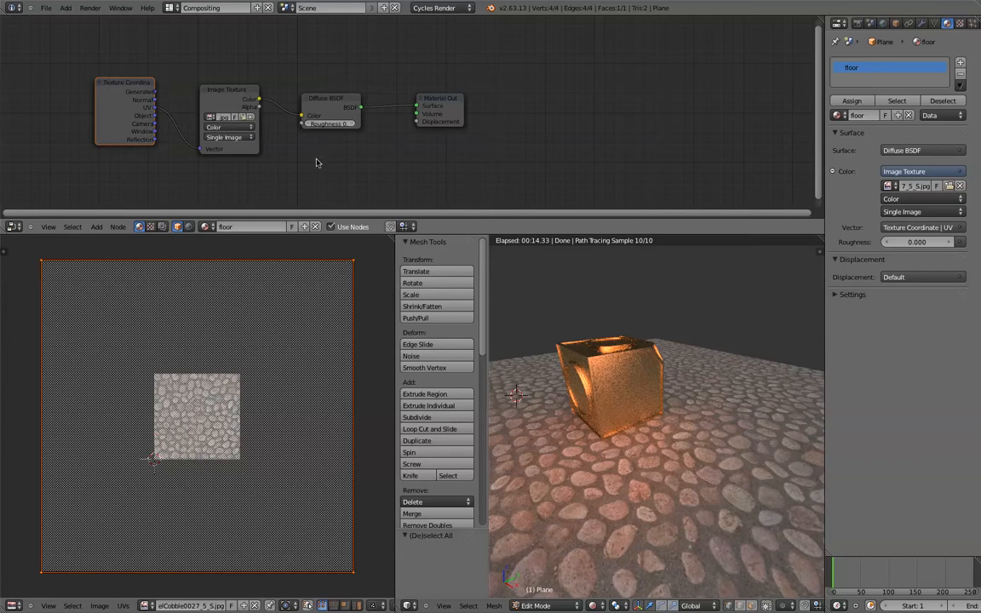
scroll(315, 160, down, 1)
key(shift+a)
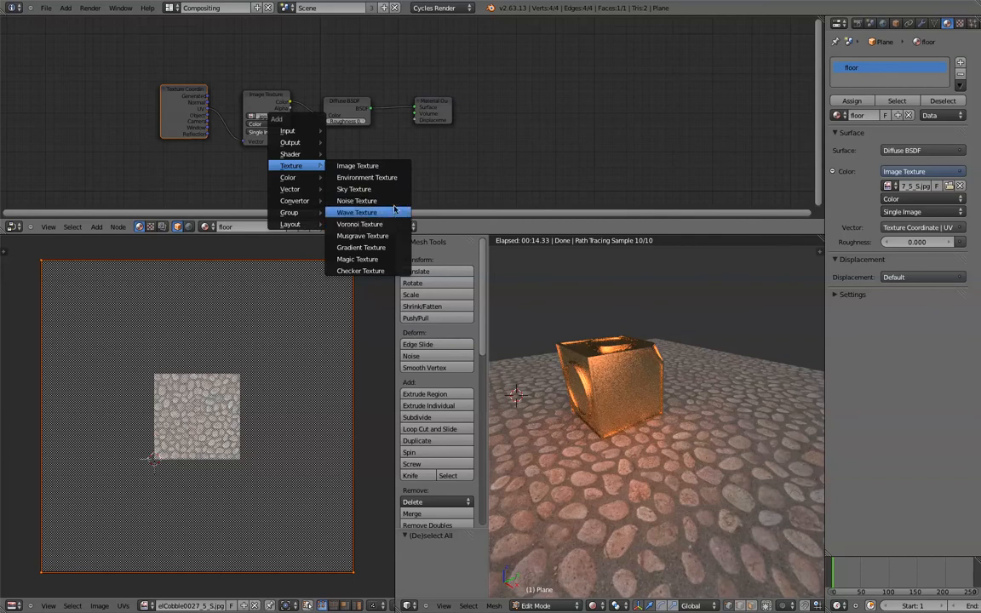
scroll(379, 160, down, 2)
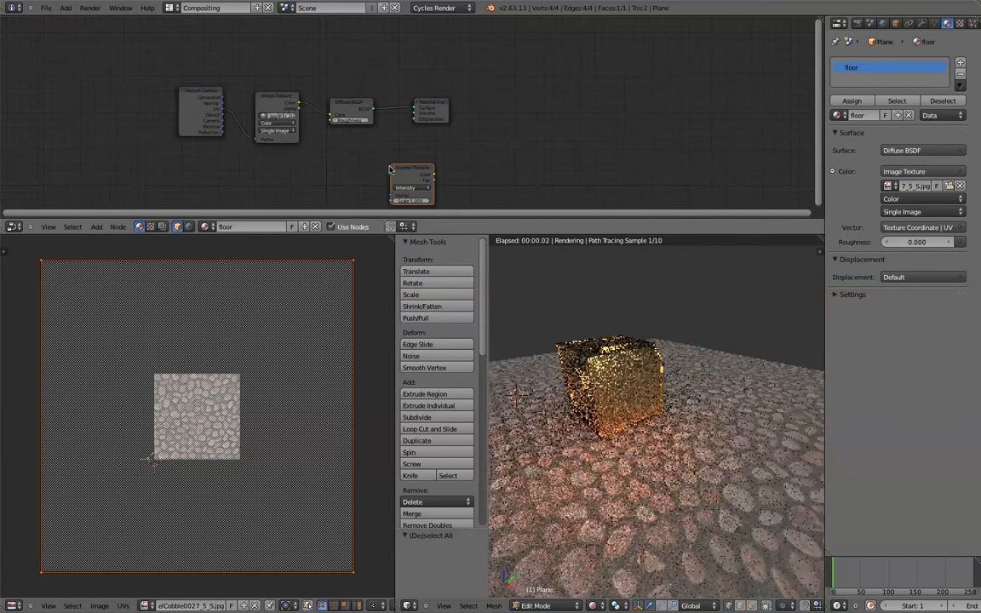
scroll(387, 143, up, 2)
key(g)
scroll(387, 153, up, 2)
click(225, 156)
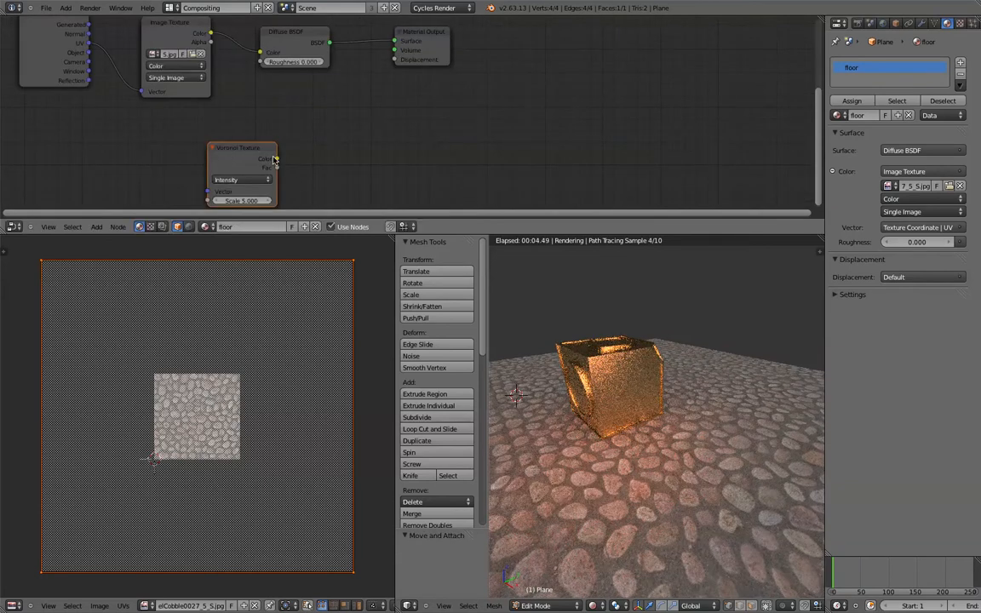
Connect the Voronoi Texture's Color output to the Material Output's Displacement input and inspect the rendered floor in Object Mode.
drag(276, 159, 395, 60)
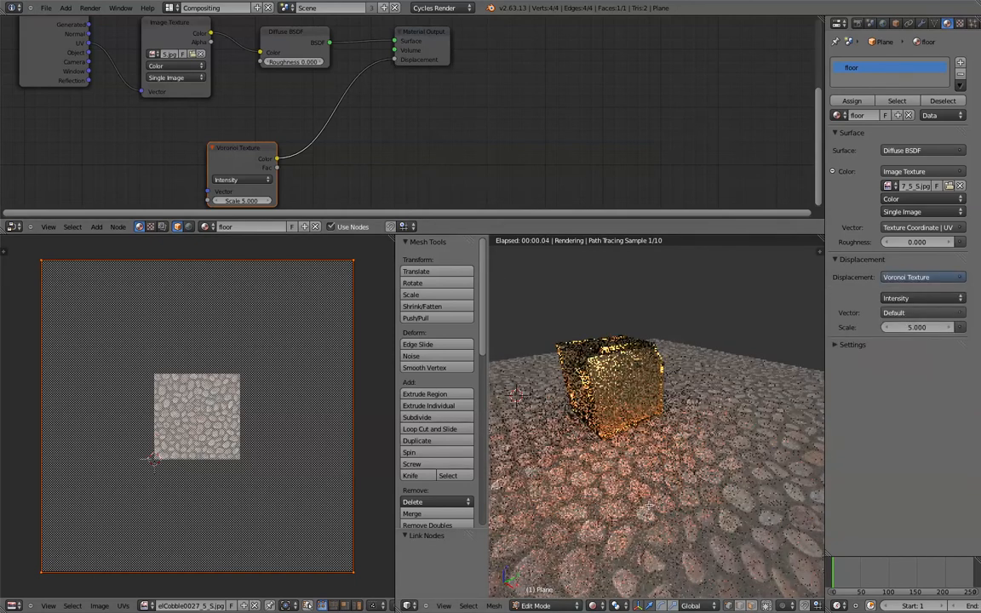
middle_drag(357, 153, 384, 108)
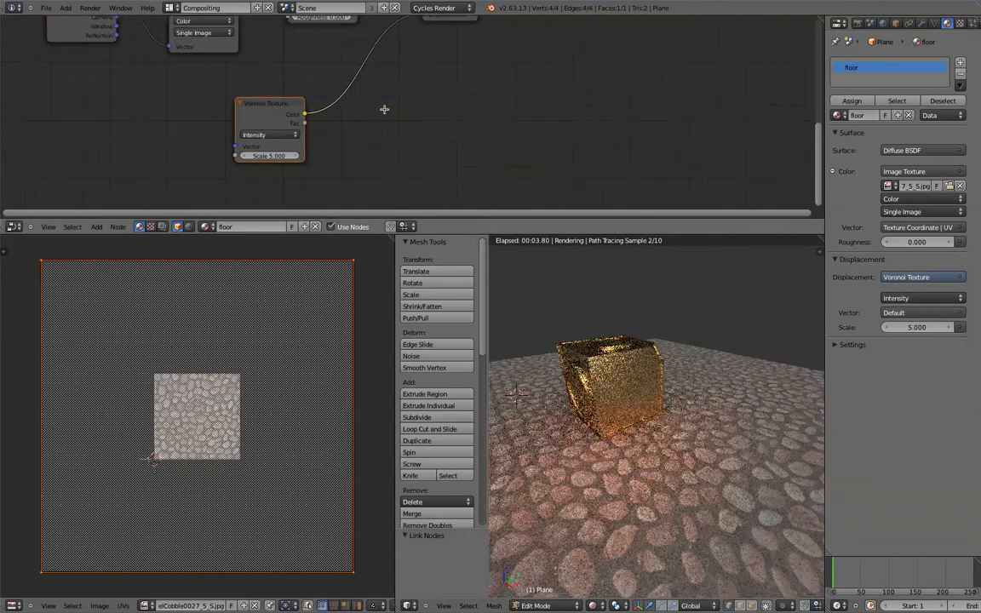
scroll(624, 344, down, 3)
middle_drag(624, 351, 625, 419)
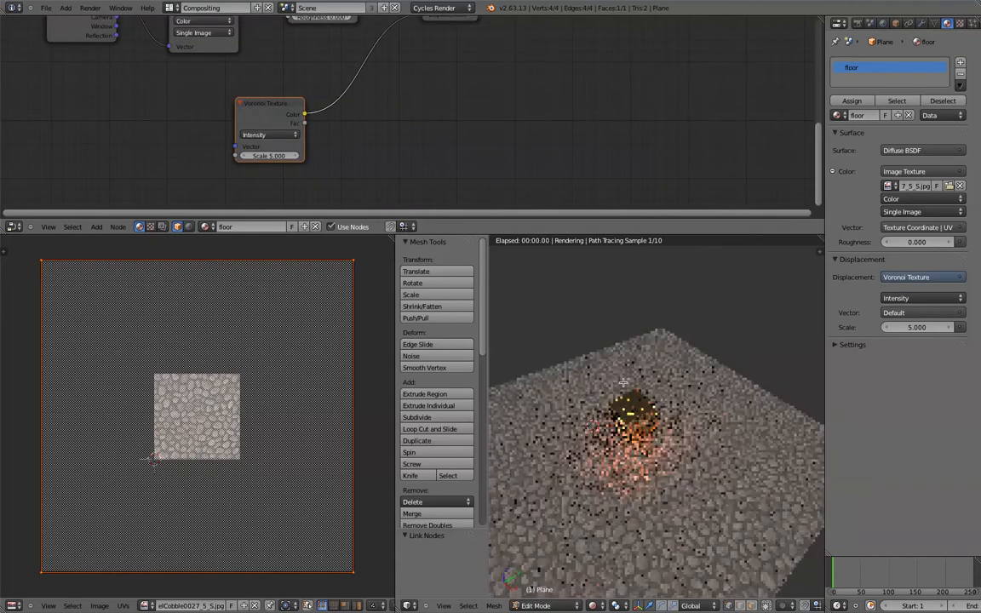
key(Tab)
key(Tab)
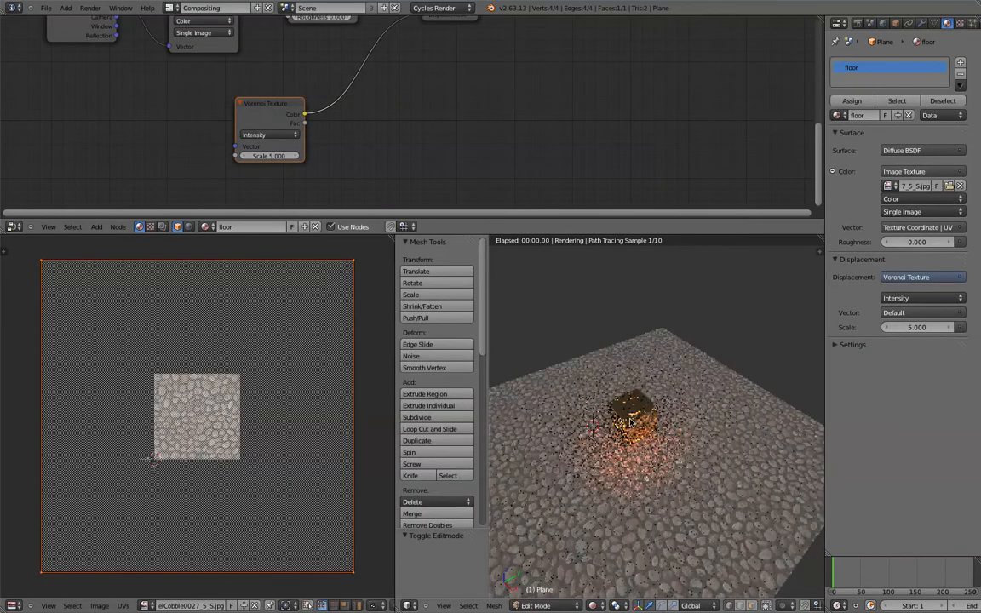
key(Tab)
scroll(630, 411, up, 2)
scroll(629, 411, up, 2)
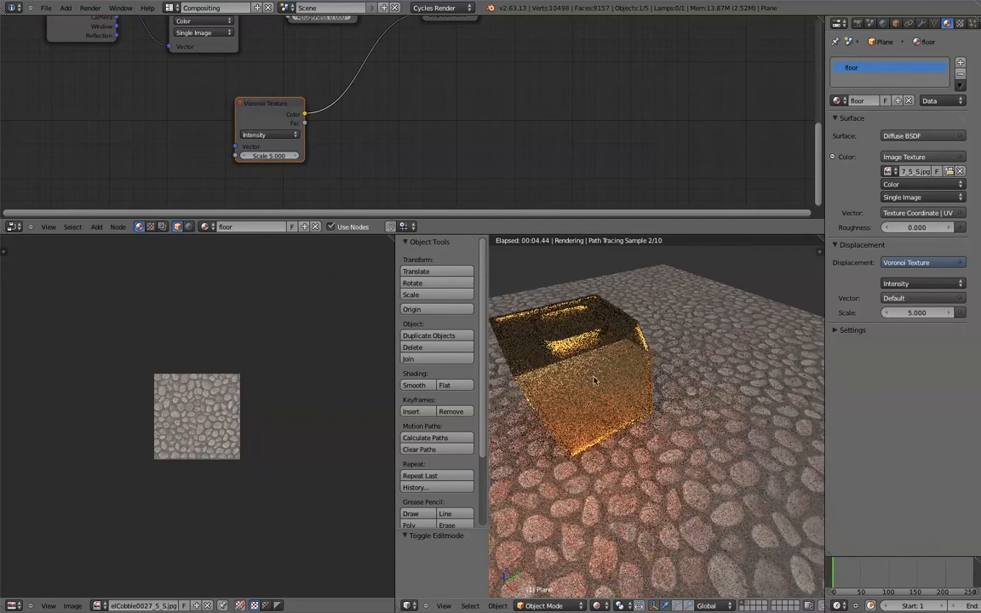
middle_drag(702, 376, 674, 290)
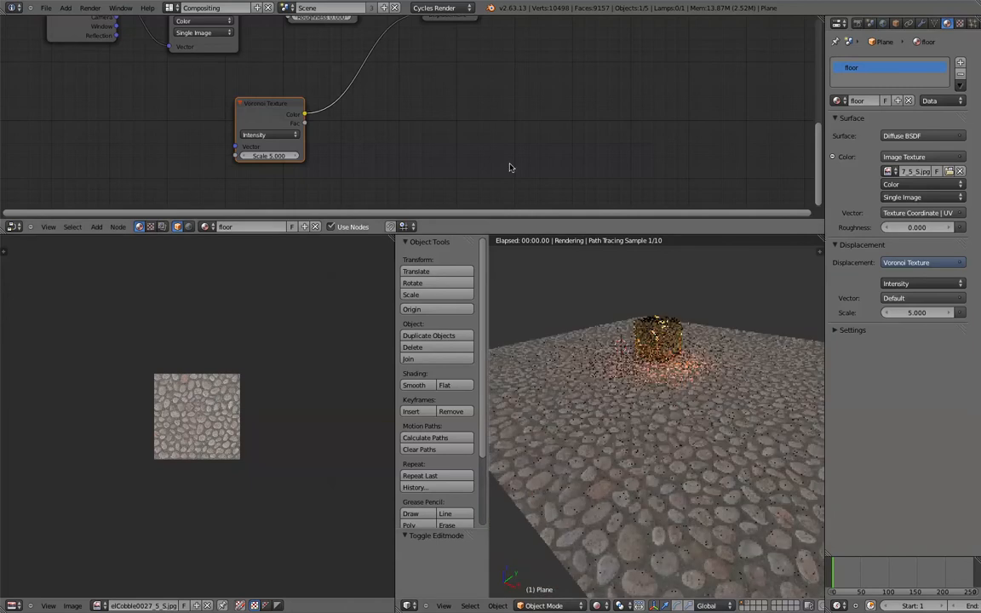
Try a Voronoi Texture scale of 153.736 on the floor's displacement and delete the Voronoi node again.
drag(269, 156, 329, 169)
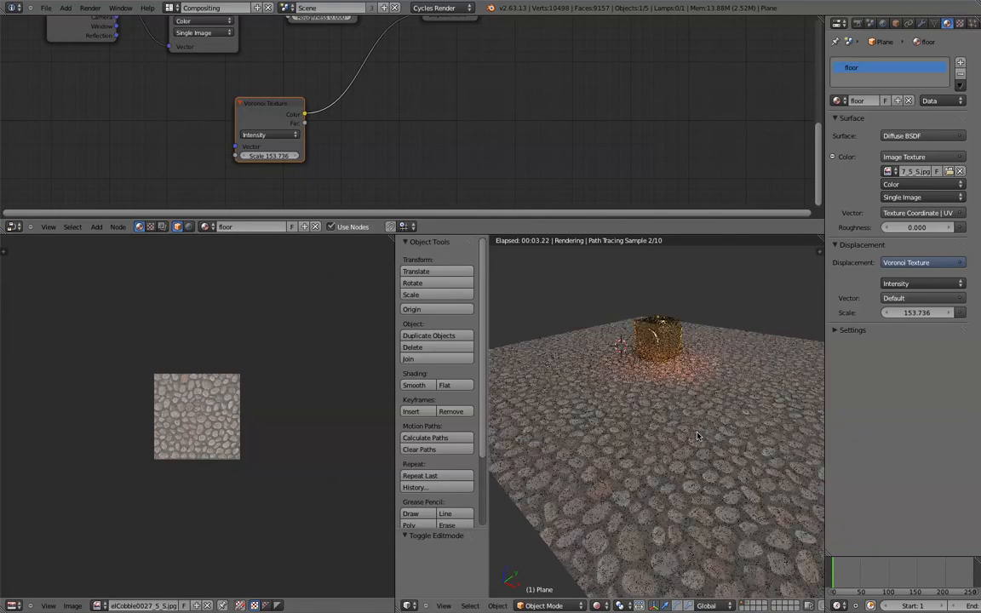
scroll(643, 393, up, 2)
click(271, 113)
key(x)
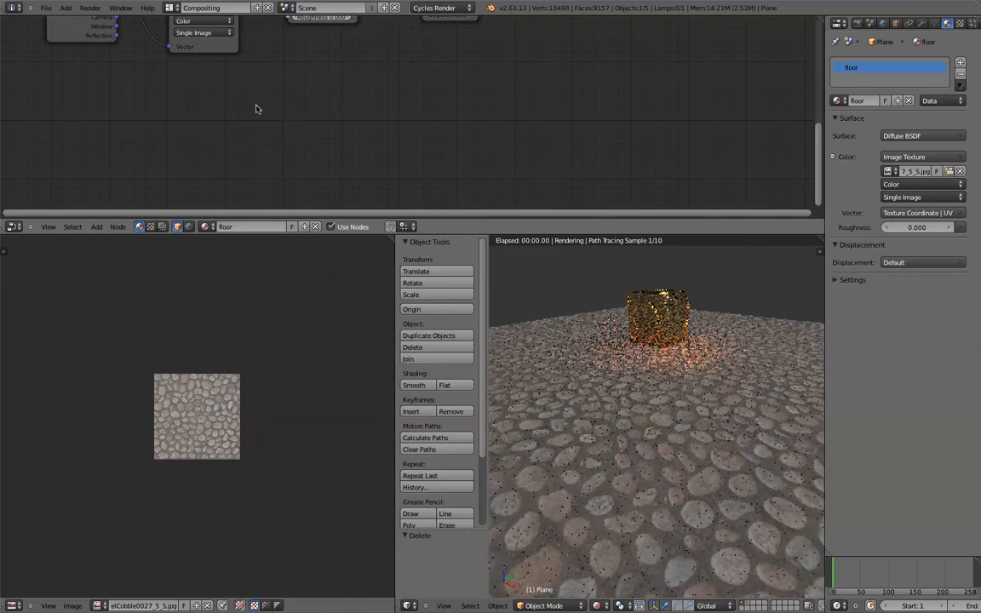
key(Home)
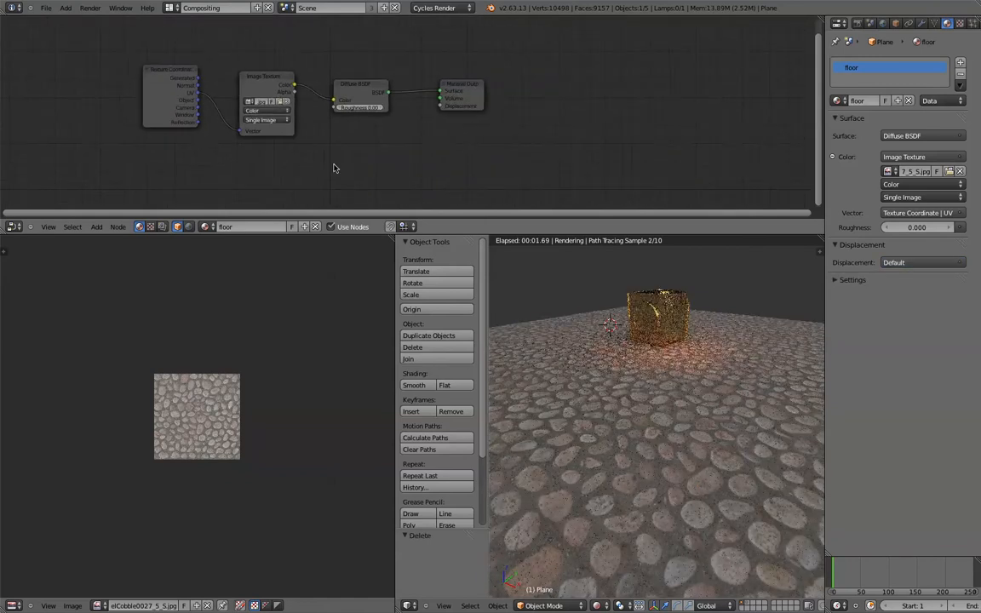
Duplicate the Texture Coordinate, Image Texture and Diffuse BSDF nodes together and place the copies below the originals.
key(a)
key(a)
key(b)
drag(129, 52, 378, 171)
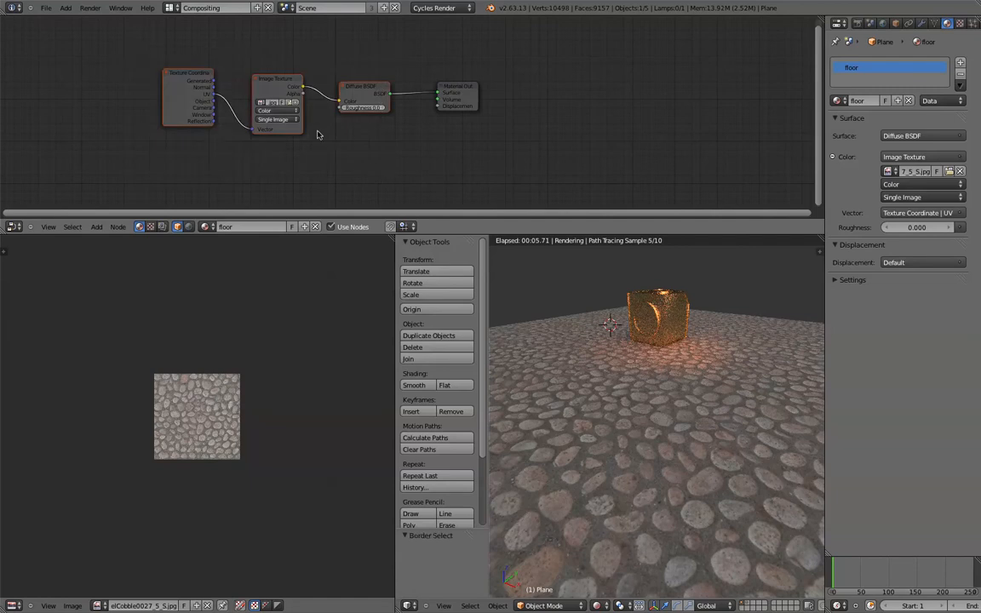
key(shift+d)
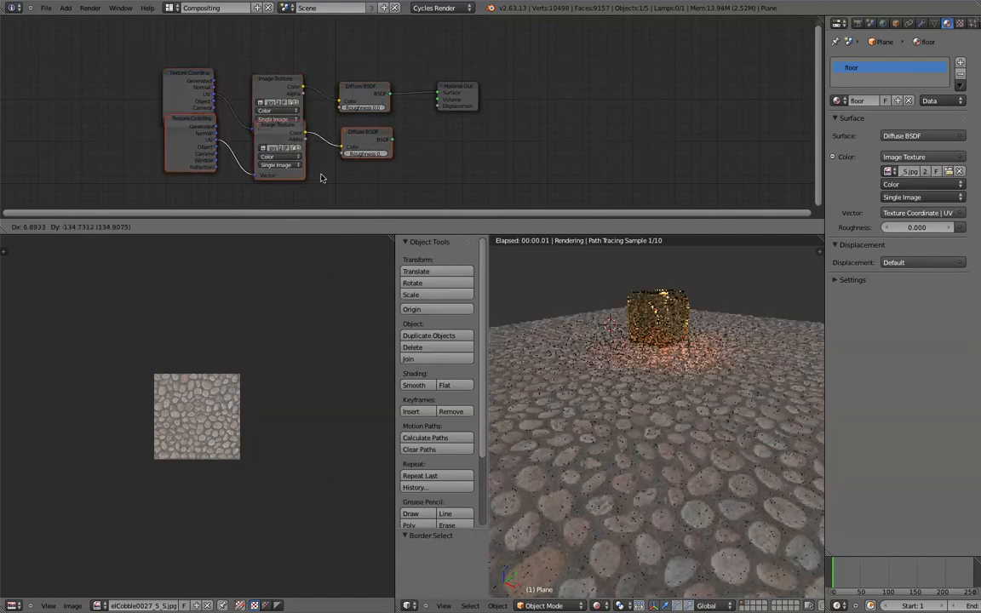
click(311, 203)
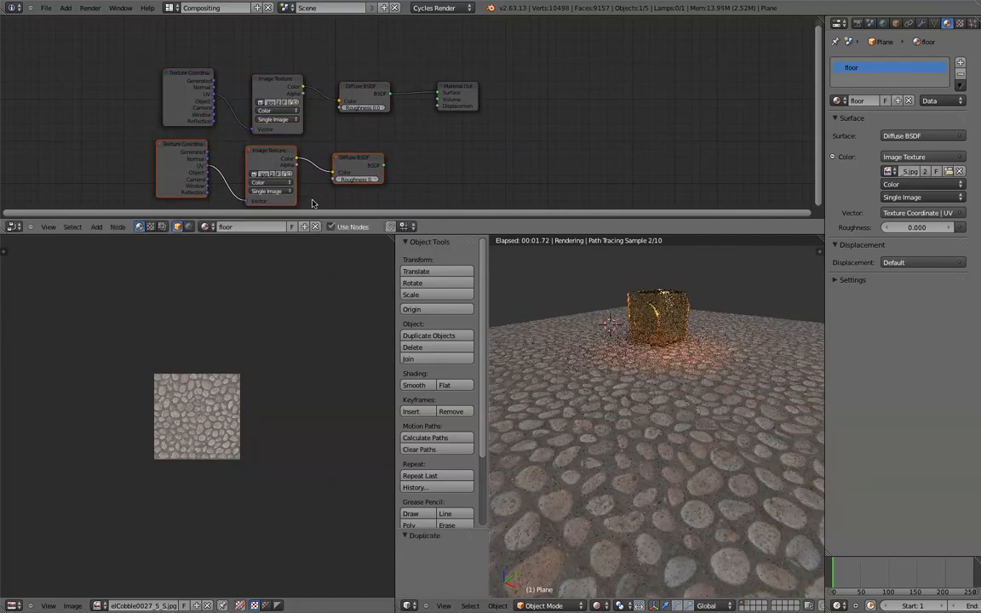
key(a)
Replace the duplicated Diffuse BSDF with an RGB to BW node and link it to the Material Output's Displacement input.
scroll(422, 177, down, 4)
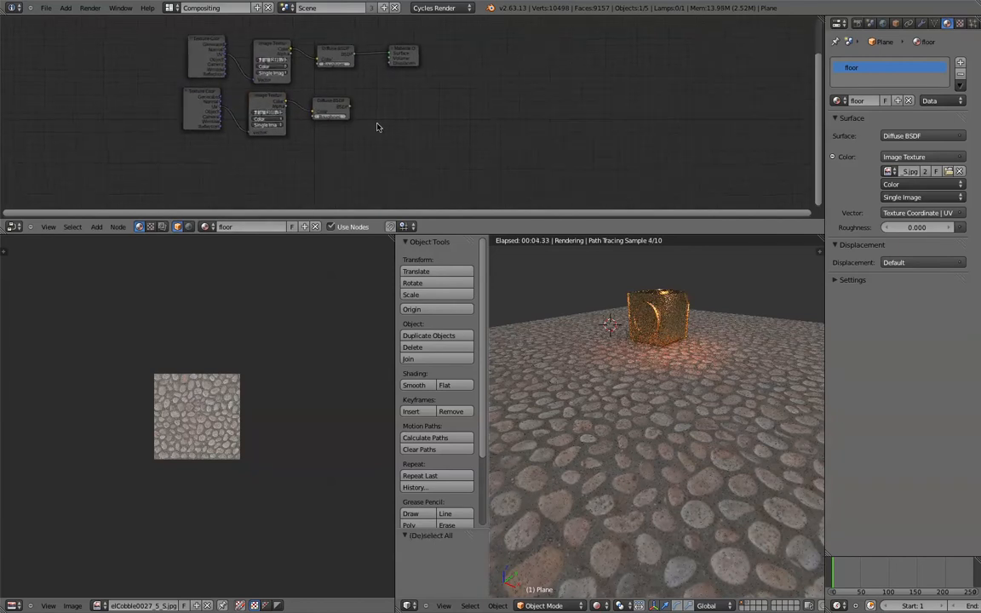
scroll(285, 127, up, 3)
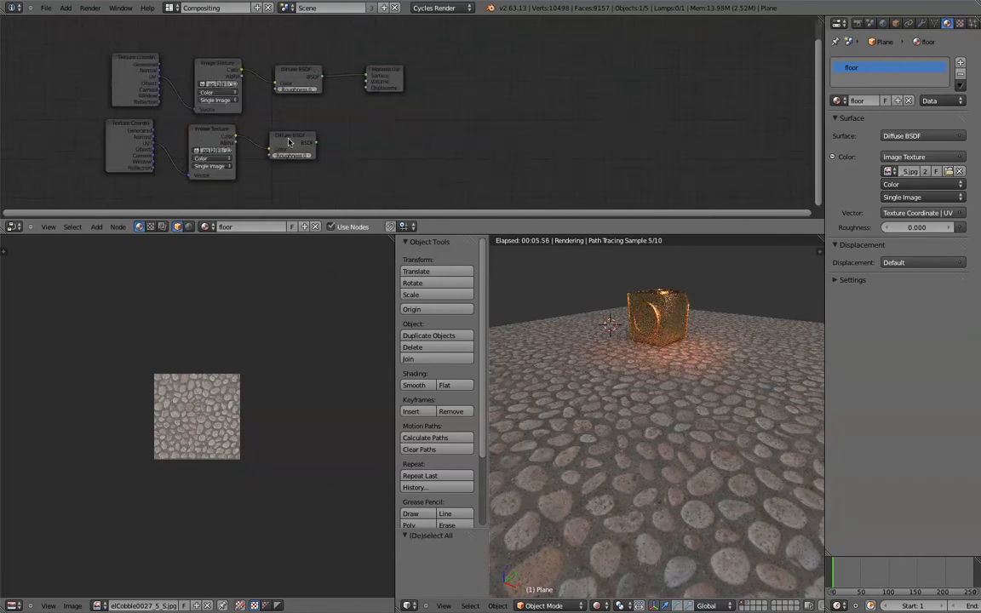
drag(304, 147, 360, 90)
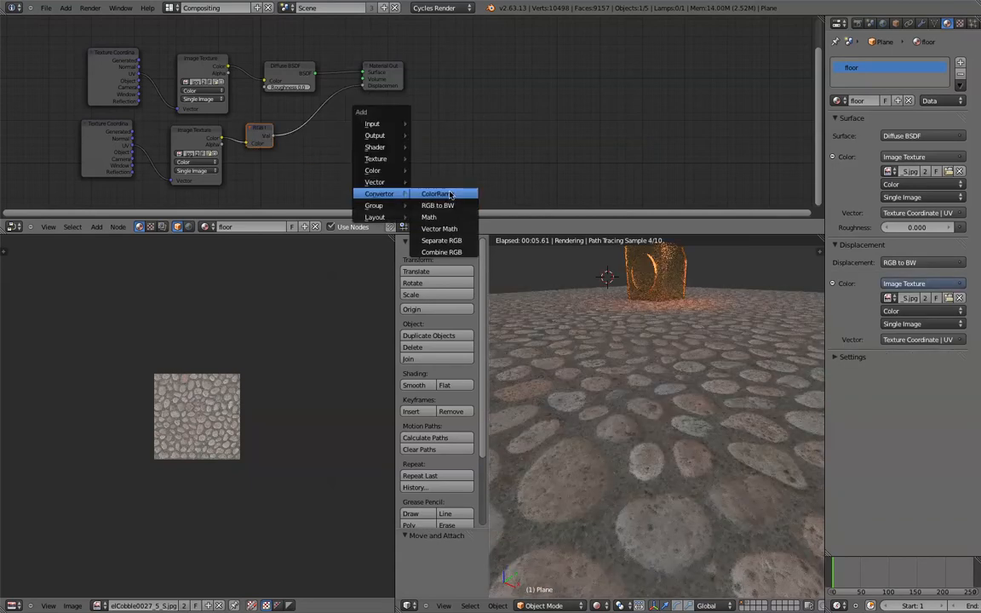
Insert a ColorRamp node between RGB to BW and the Displacement input, moving the Material Output away to make room.
click(441, 194)
drag(484, 154, 330, 115)
drag(378, 65, 481, 61)
drag(330, 107, 378, 168)
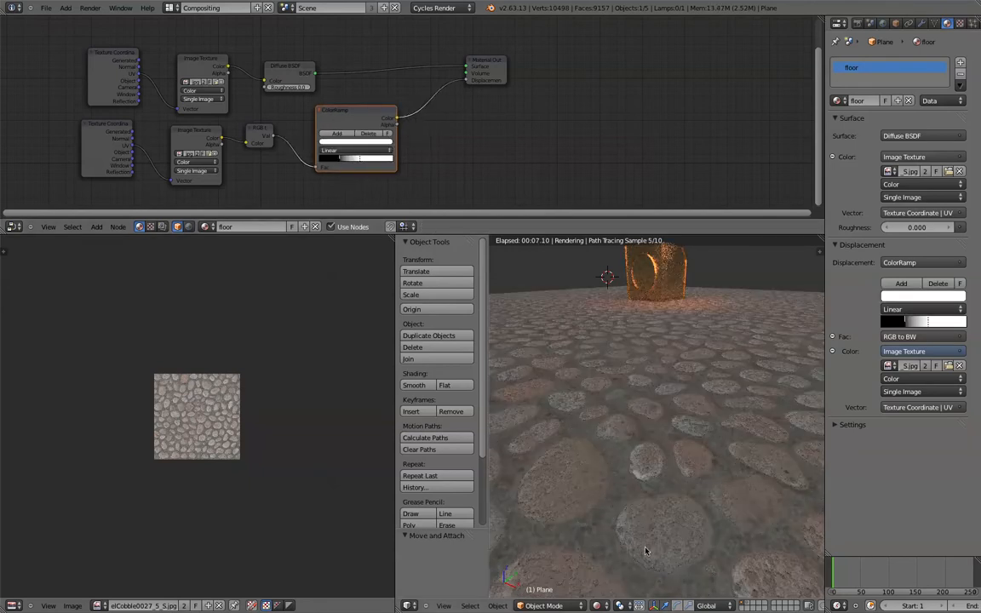
Examine the displaced cobblestone floor around the golden cube, both close up and from farther away.
middle_drag(667, 535, 659, 505)
scroll(676, 383, up, 3)
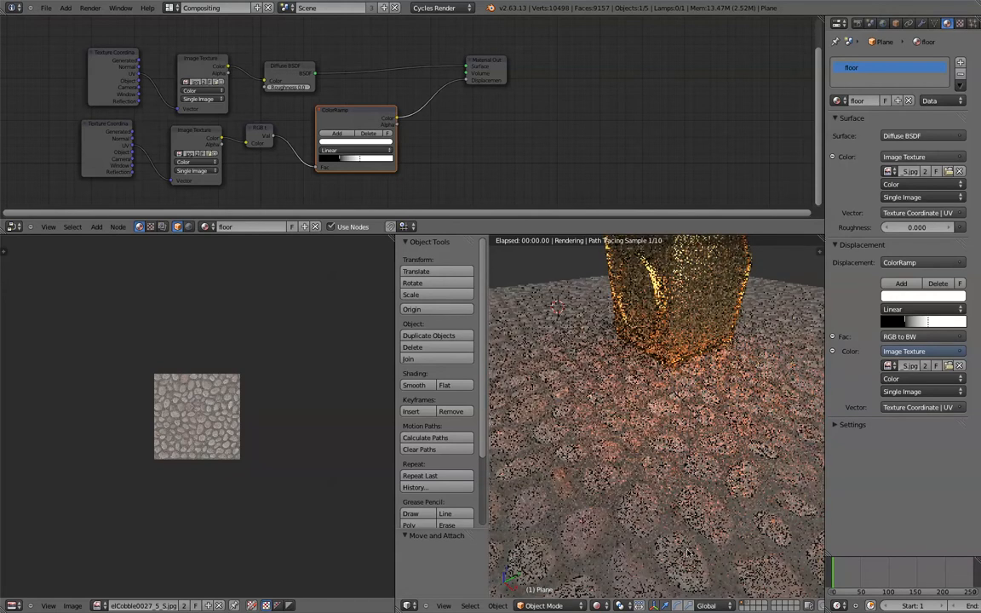
scroll(513, 287, down, 5)
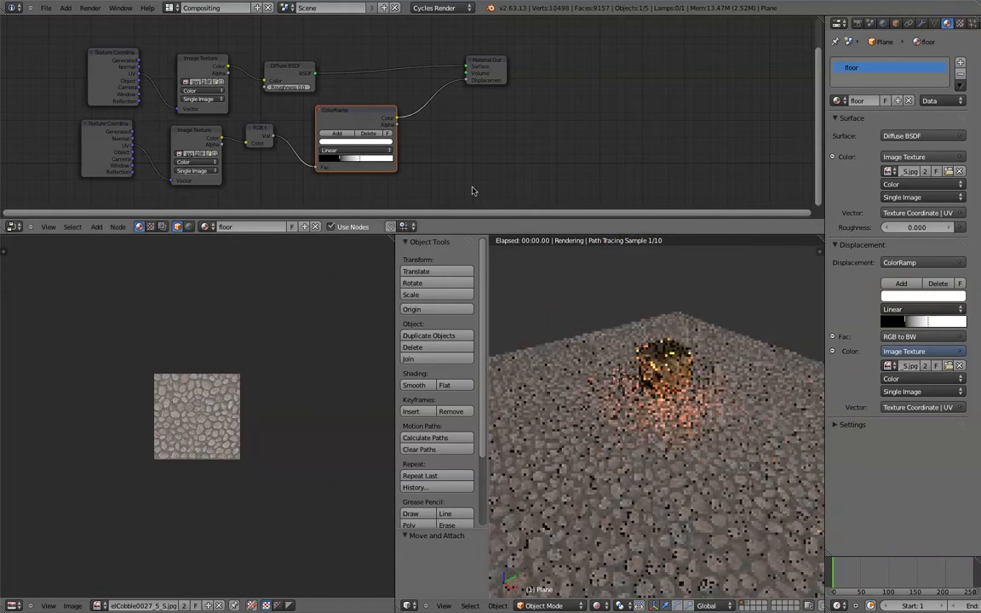
key(a)
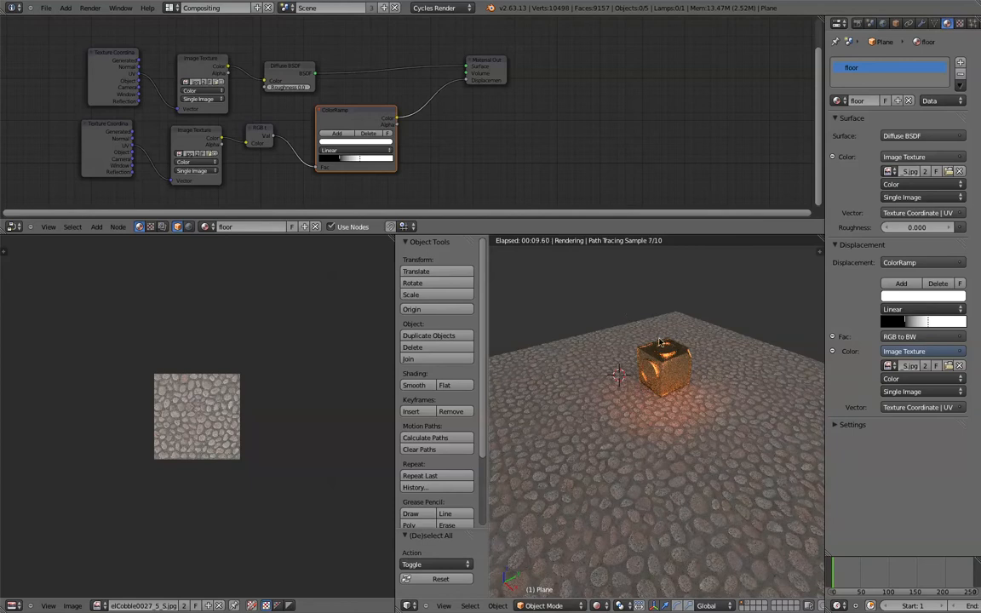
scroll(660, 370, up, 5)
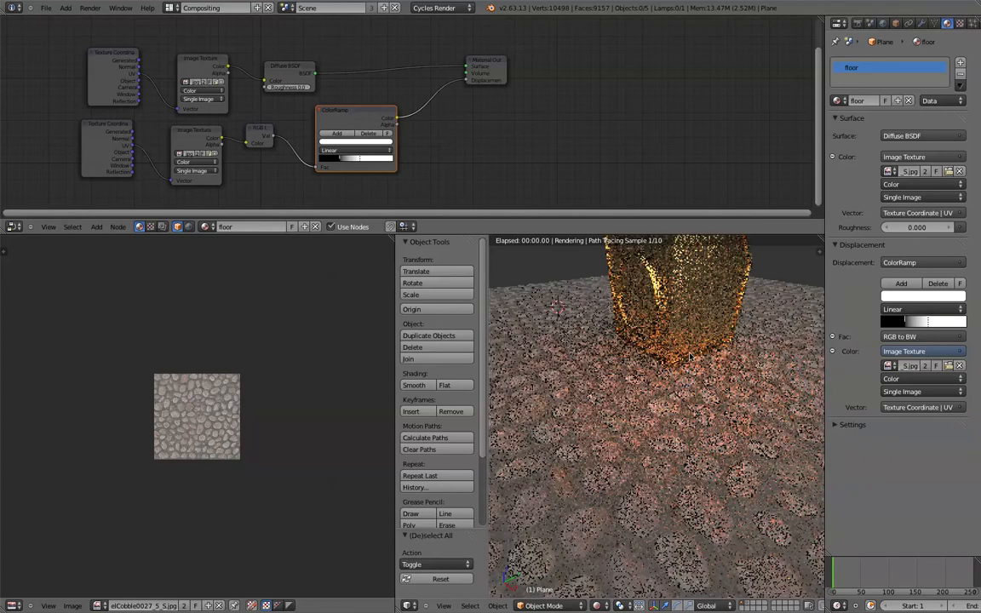
middle_drag(698, 338, 695, 381)
scroll(694, 382, down, 4)
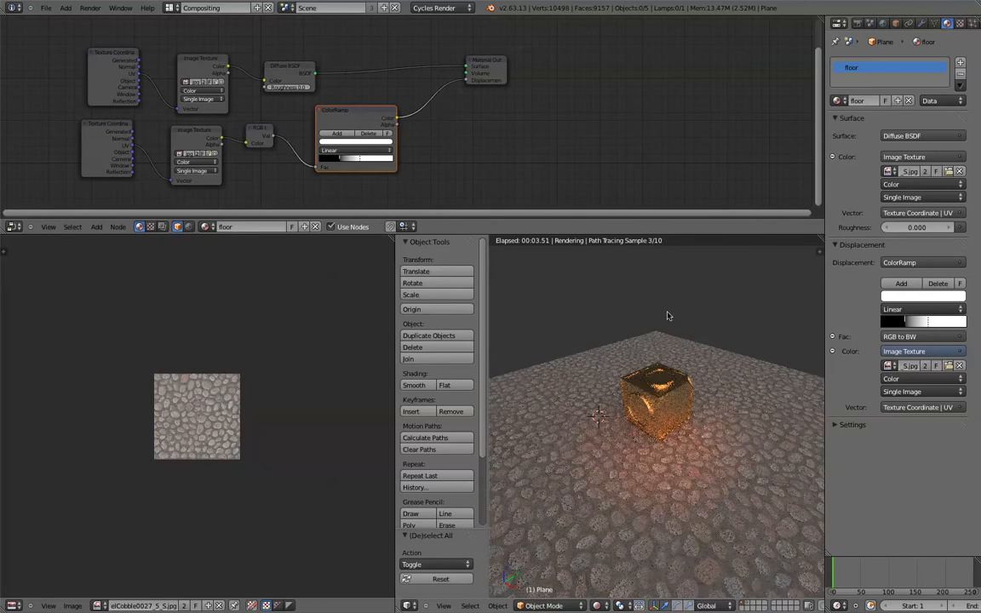
Switch to the World node tree, add a Sky Texture node and connect its Color to the Background's Color input.
click(189, 227)
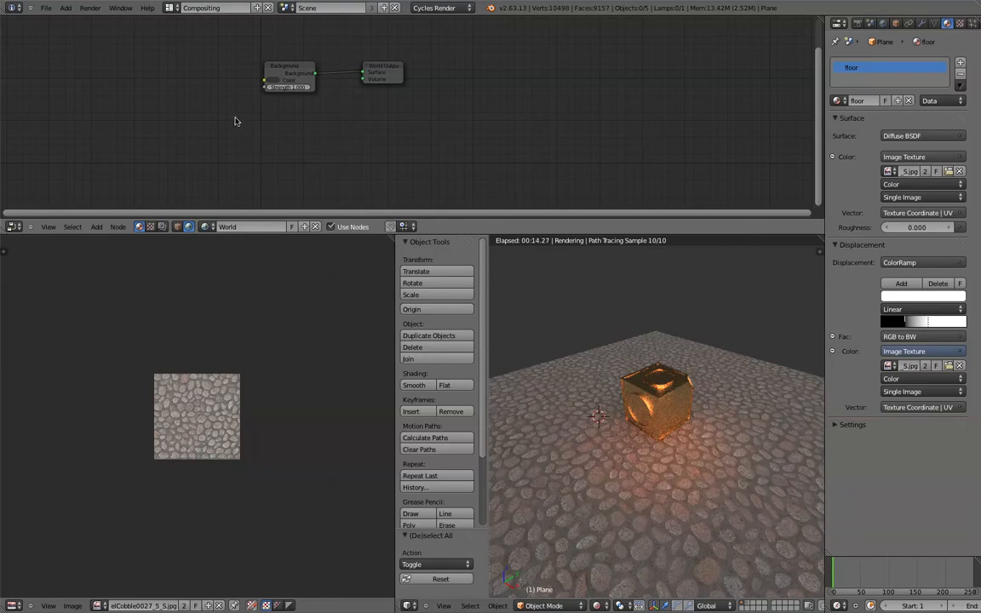
key(shift+a)
mouse_move(217, 61)
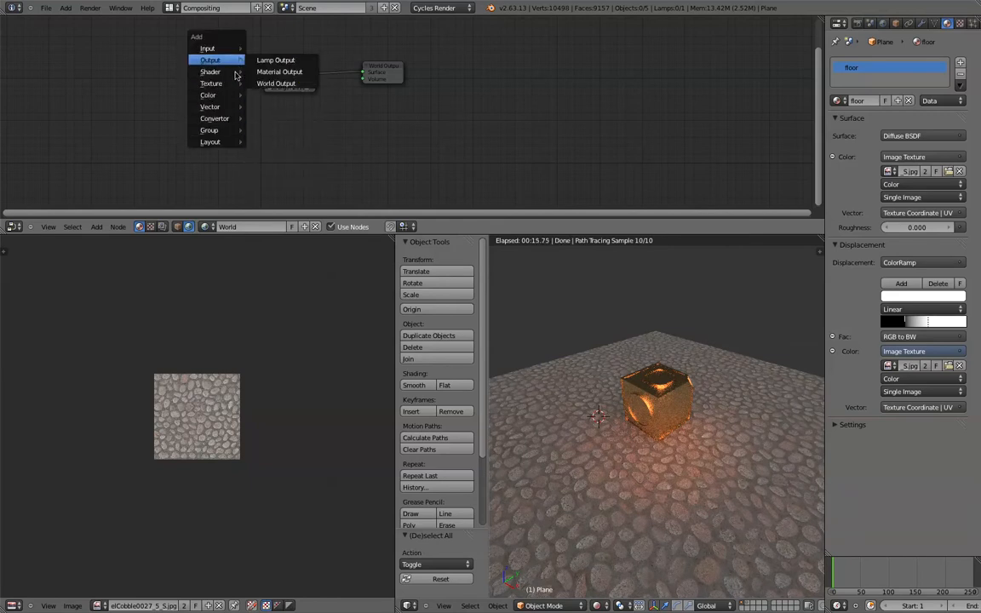
mouse_move(223, 84)
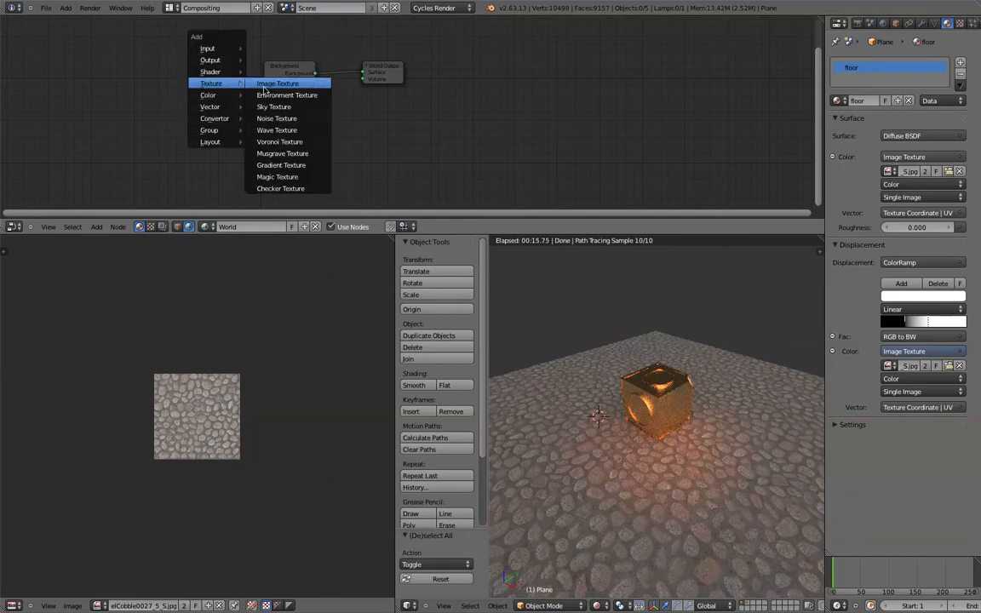
click(312, 107)
drag(190, 85, 263, 86)
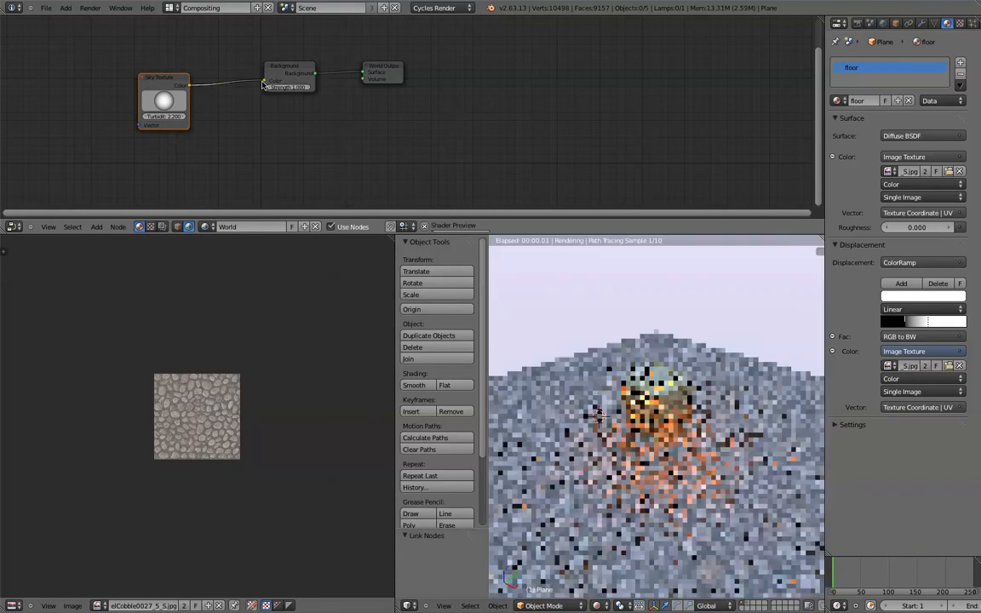
Rotate the Sky Texture's sun direction for a dark blue sky and view the whole floor plane against it.
scroll(635, 397, down, 4)
middle_drag(635, 398, 611, 390)
scroll(611, 390, up, 1)
mouse_move(163, 100)
mouse_down()
mouse_move(155, 127)
mouse_move(141, 129)
mouse_move(202, 162)
mouse_up()
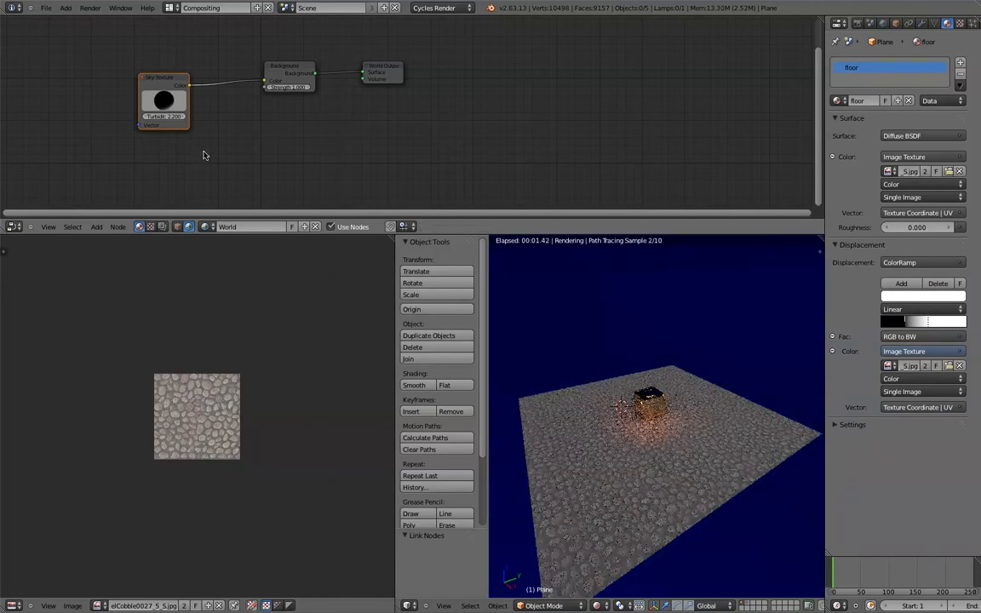
drag(204, 151, 211, 150)
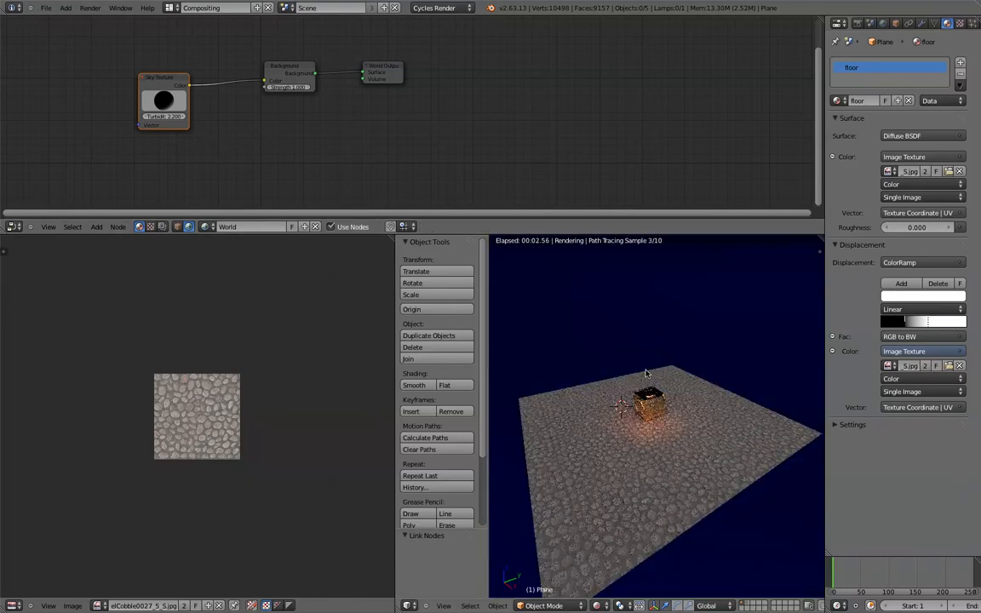
scroll(677, 357, down, 8)
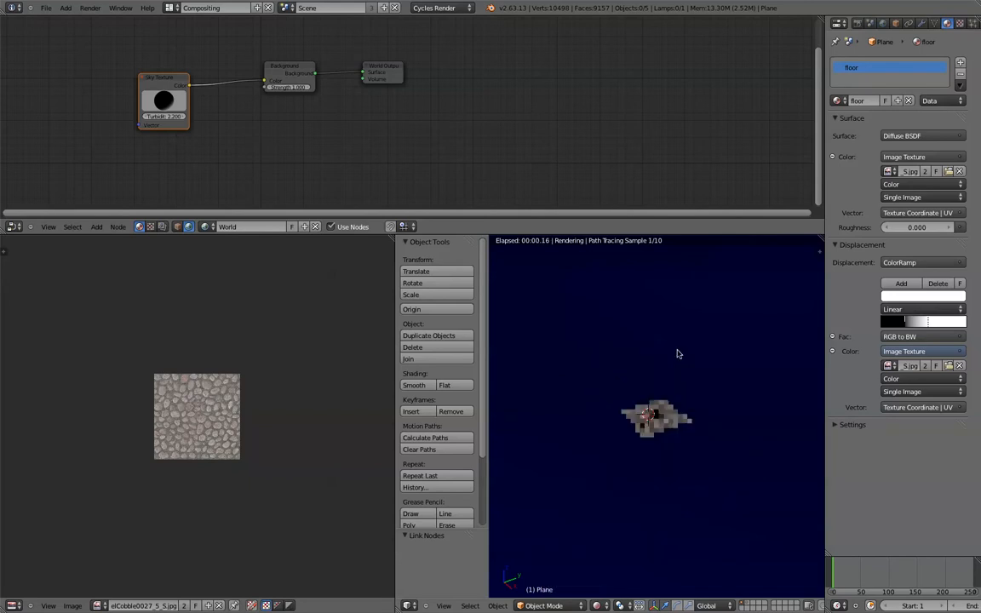
scroll(625, 344, up, 3)
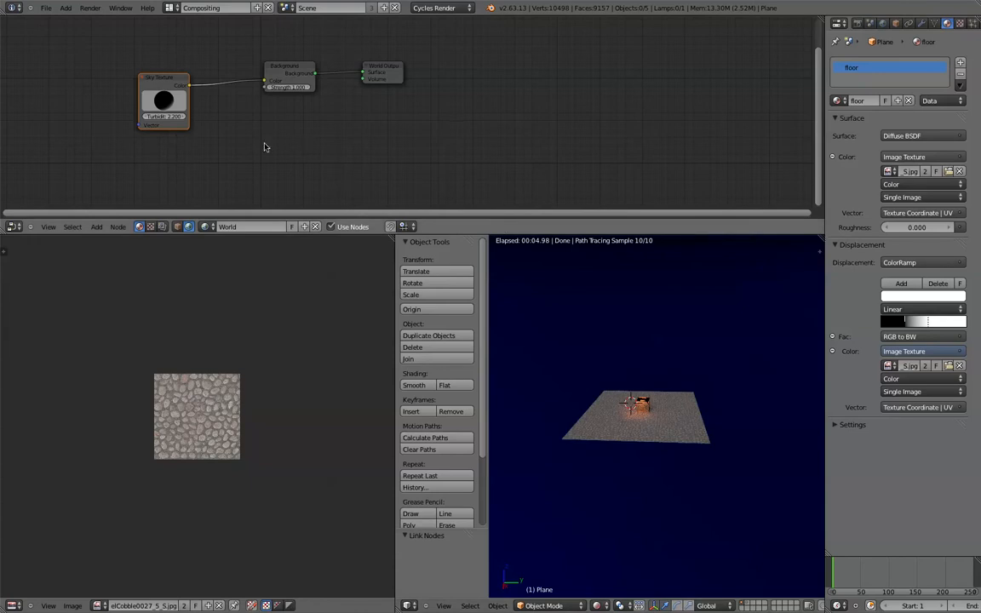
Add a Voronoi Texture node to the world, connect its Color to the Background's Strength and inspect the sky close up.
key(shift+a)
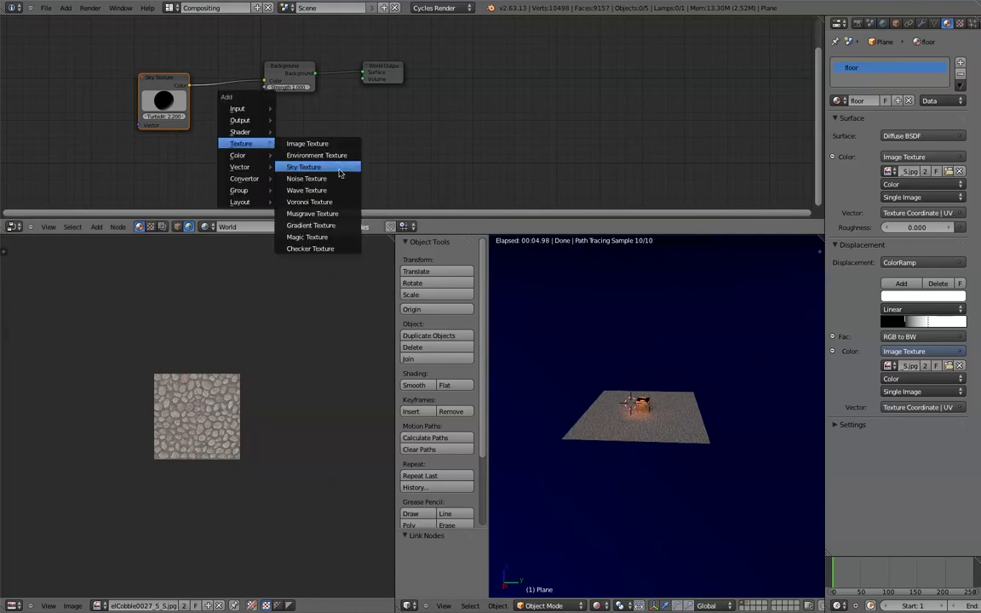
click(323, 201)
click(229, 160)
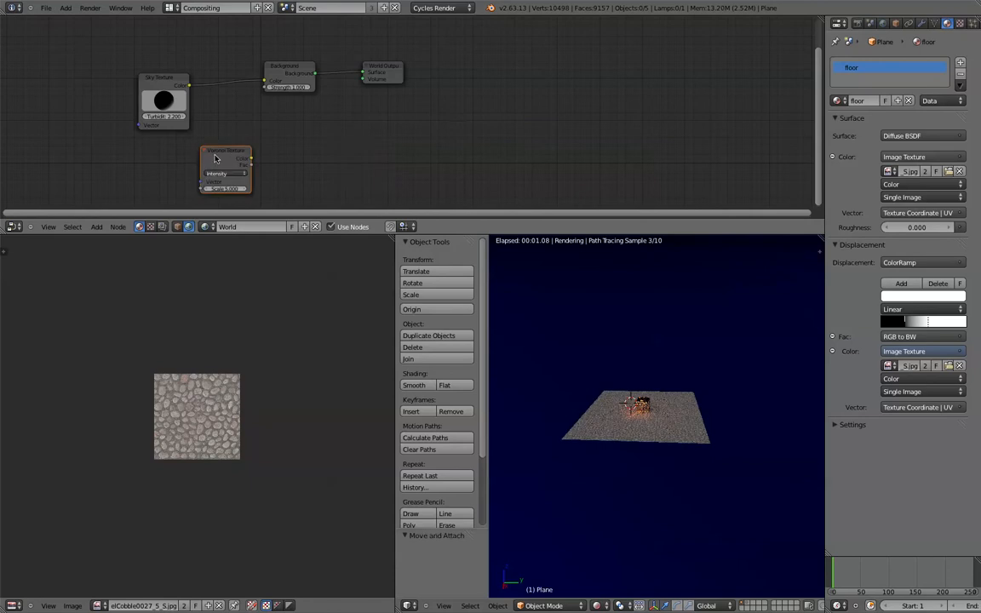
drag(251, 158, 263, 88)
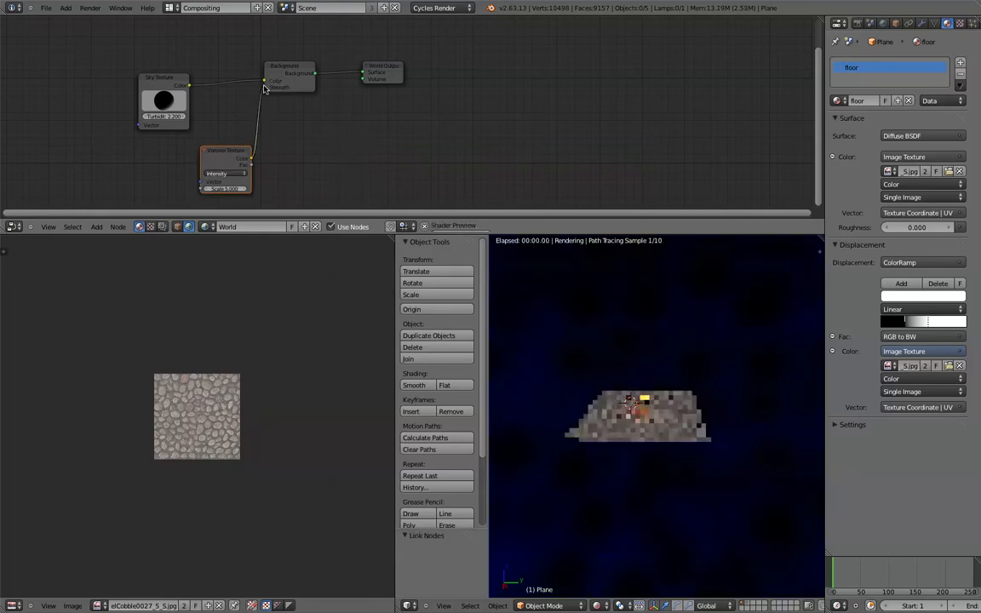
scroll(601, 385, up, 4)
scroll(600, 385, up, 2)
scroll(604, 383, up, 4)
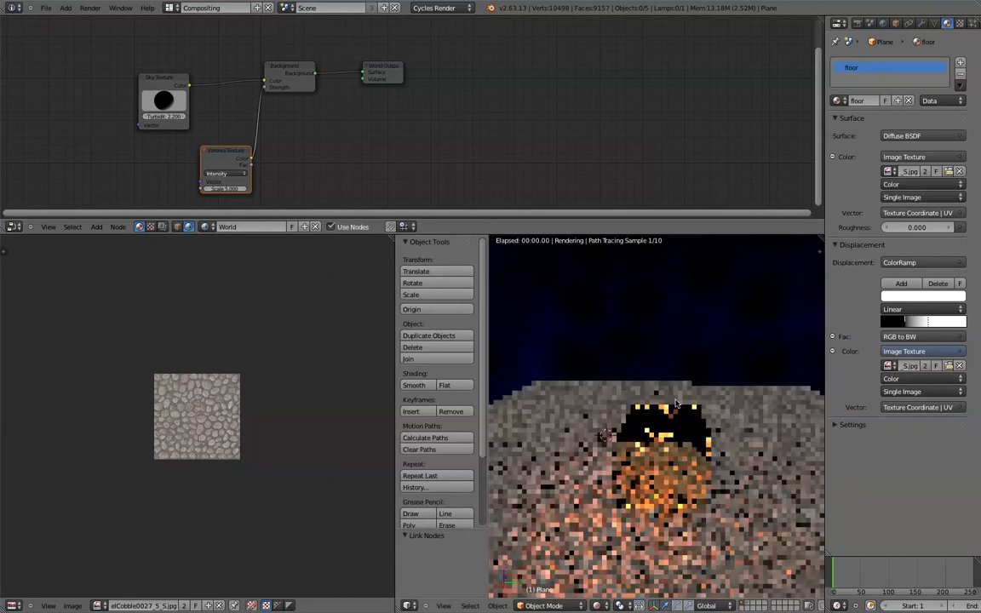
mouse_move(675, 403)
middle_down()
mouse_move(624, 394)
mouse_move(678, 397)
middle_up()
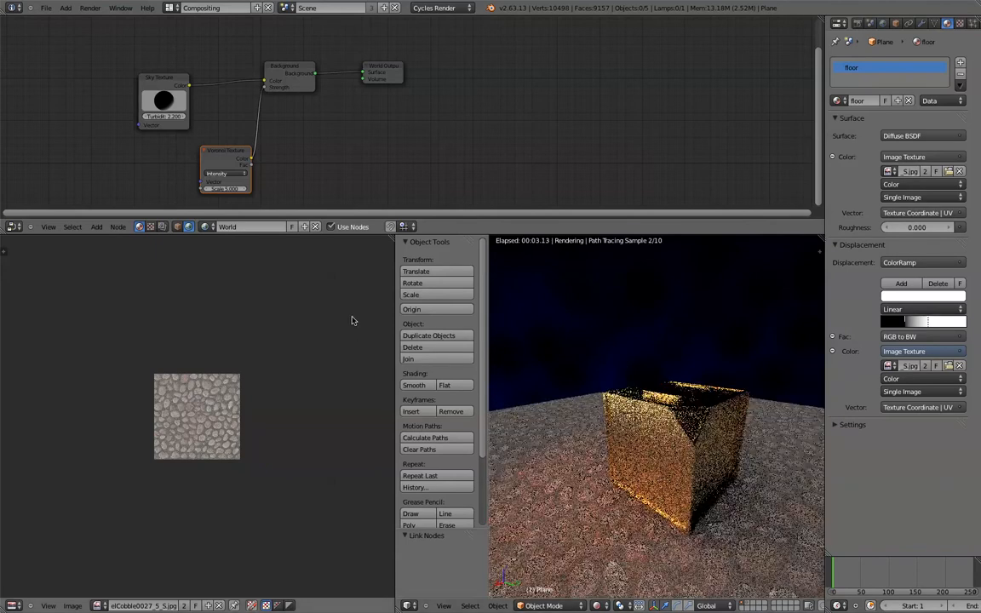
Add a Wave Texture node beside the Sky Texture, connect its Color to the Sky Texture's Vector input and inspect the sky.
key(shift+a)
mouse_move(176, 156)
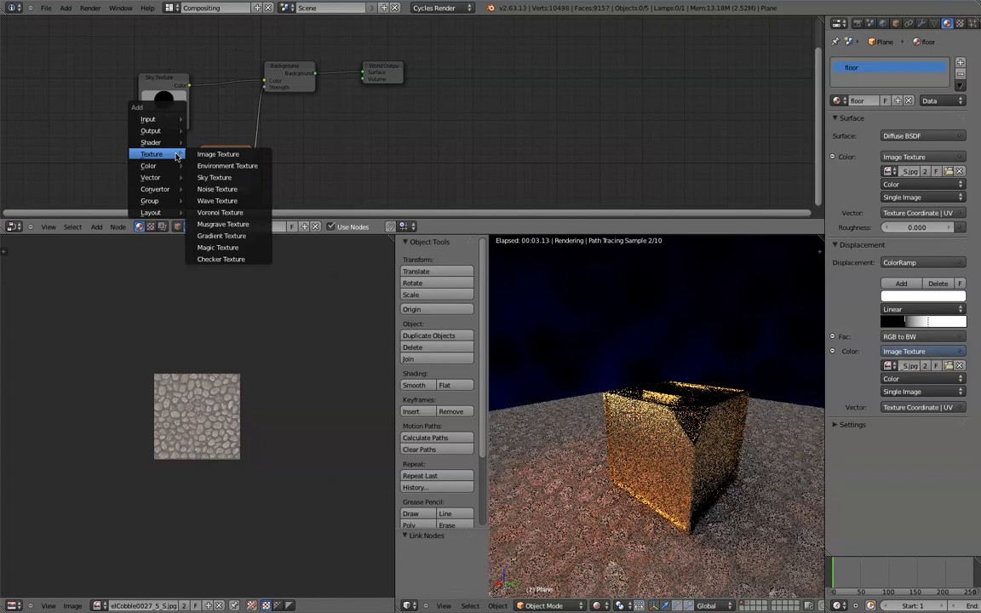
click(223, 212)
click(71, 161)
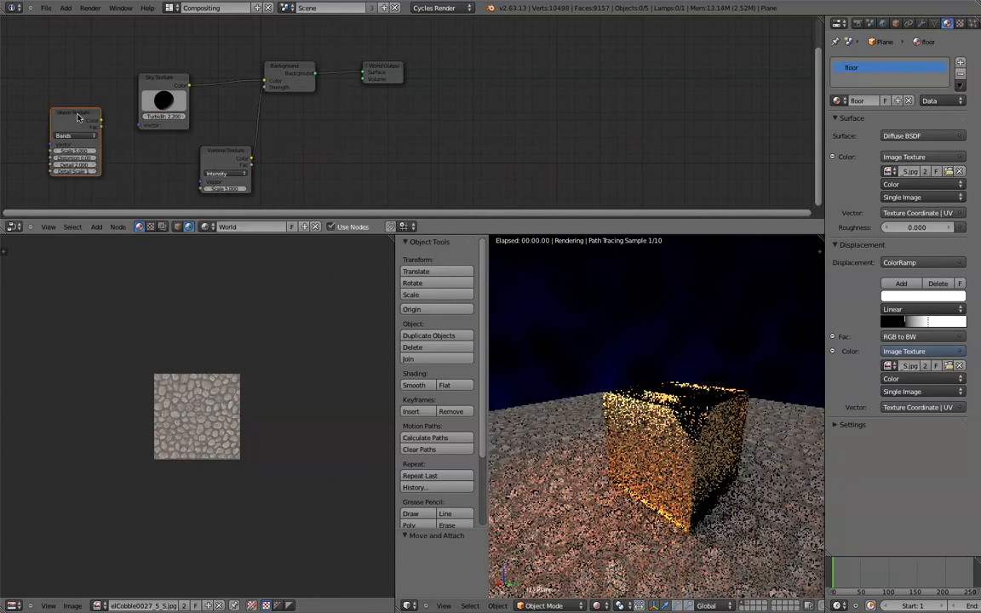
drag(99, 120, 139, 125)
middle_drag(647, 400, 585, 420)
scroll(584, 420, up, 10)
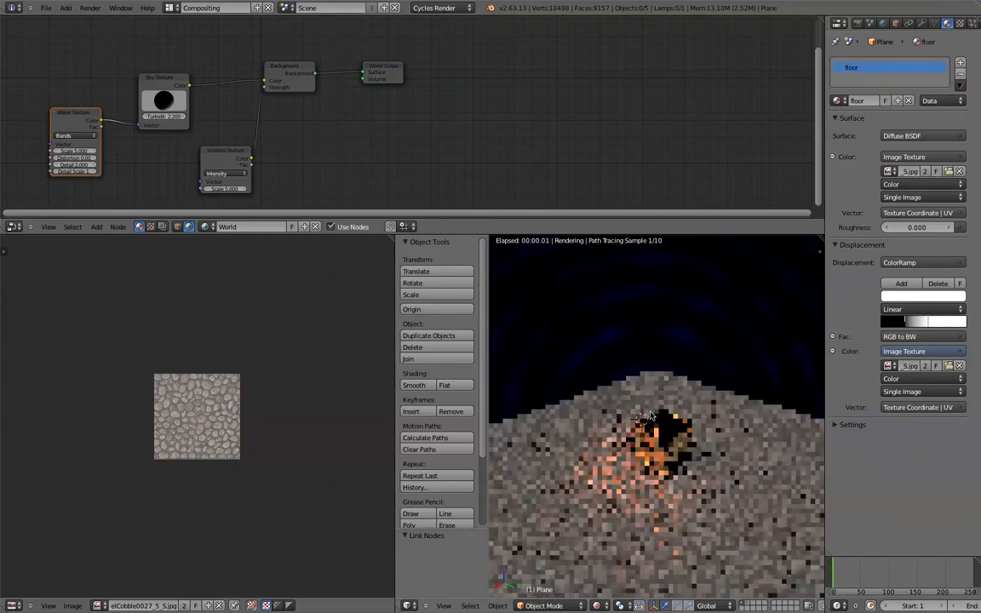
scroll(650, 417, down, 10)
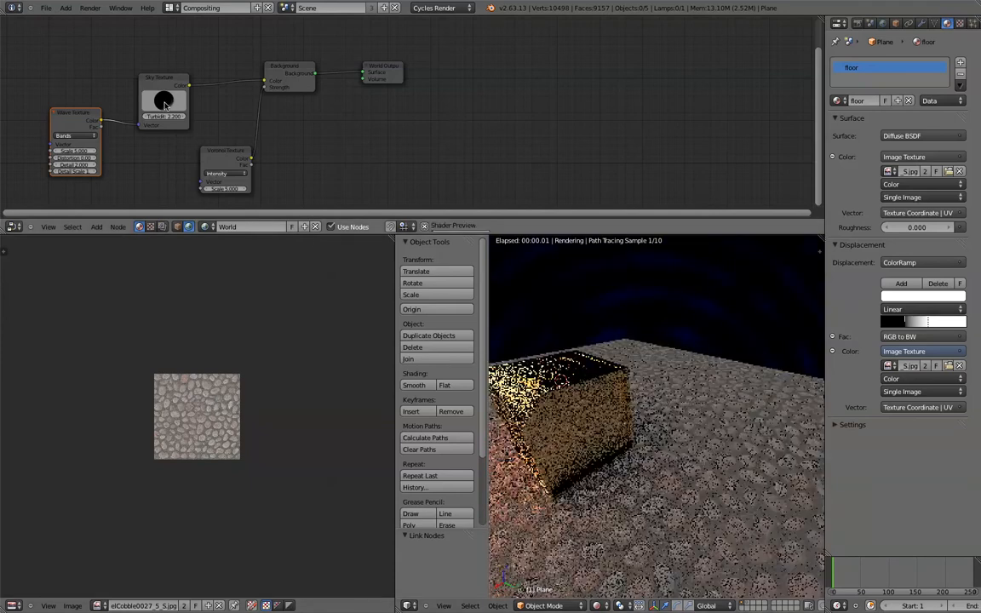
Rotate the Sky Texture's sun direction for a brighter sky and move the Wave Texture node farther from the Sky Texture.
drag(159, 103, 164, 99)
middle_drag(493, 263, 549, 372)
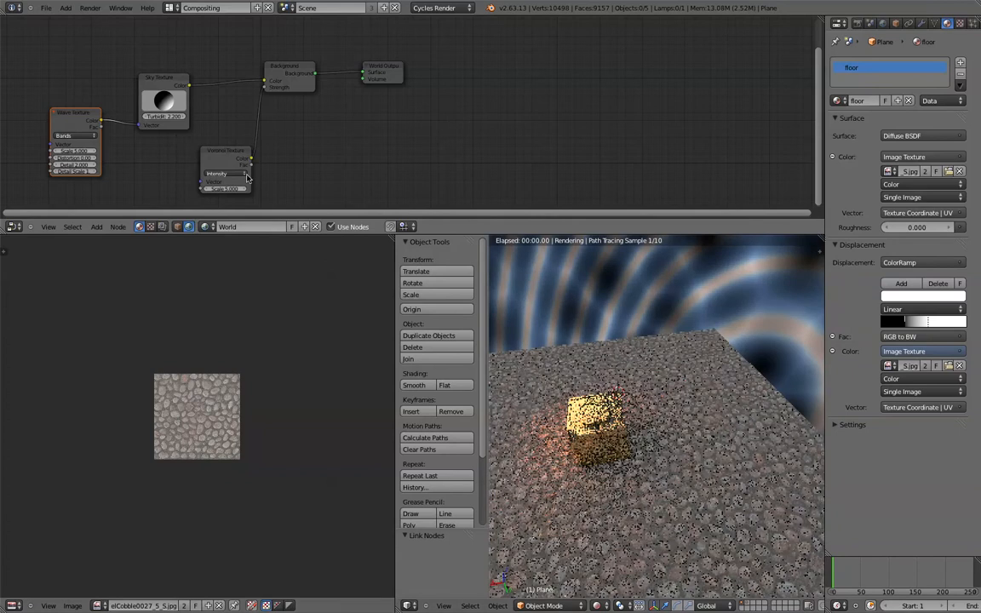
right_drag(87, 116, 68, 107)
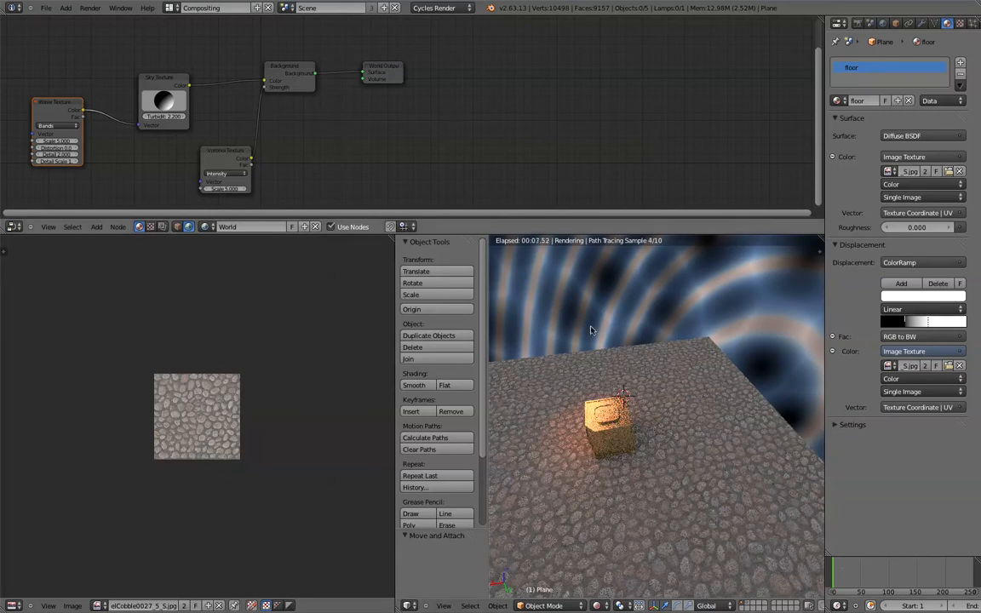
middle_drag(673, 377, 733, 341)
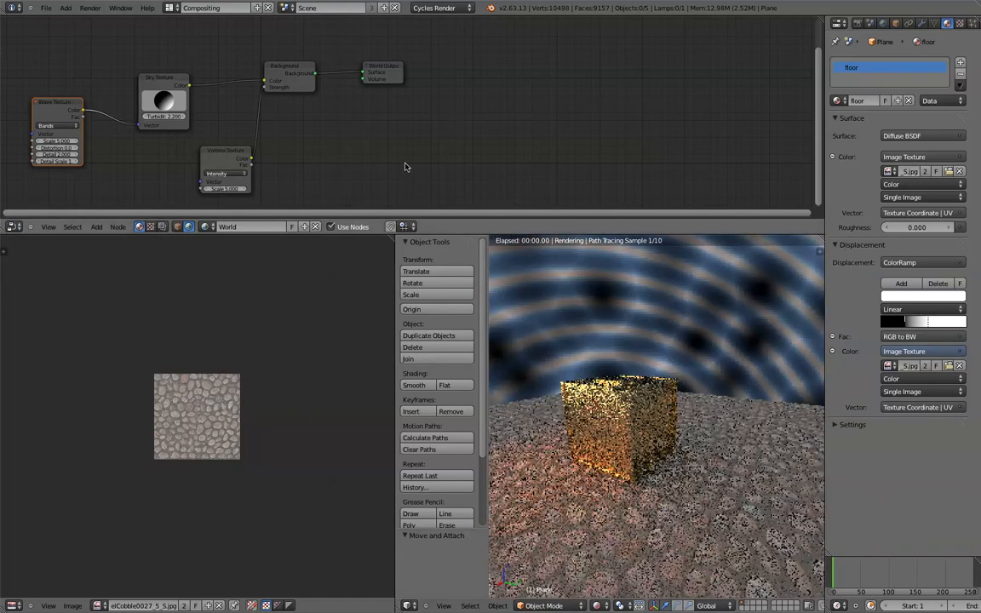
Tidy the world nodes by placing the Voronoi Texture below the Sky Texture and raising the Wave and Sky Textures above it.
right_click(215, 164)
key(g)
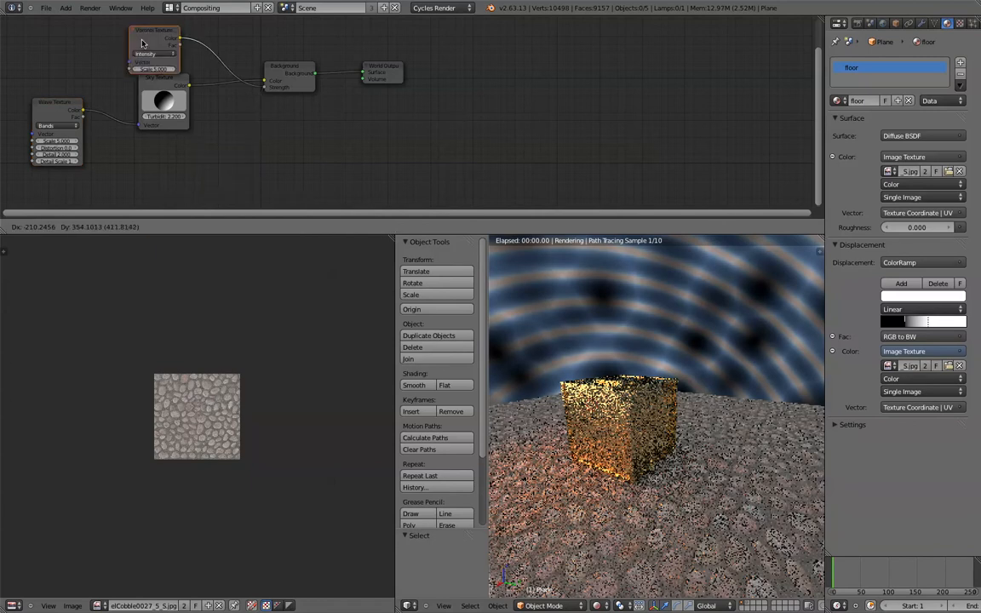
click(166, 143)
key(a)
key(b)
drag(66, 68, 155, 105)
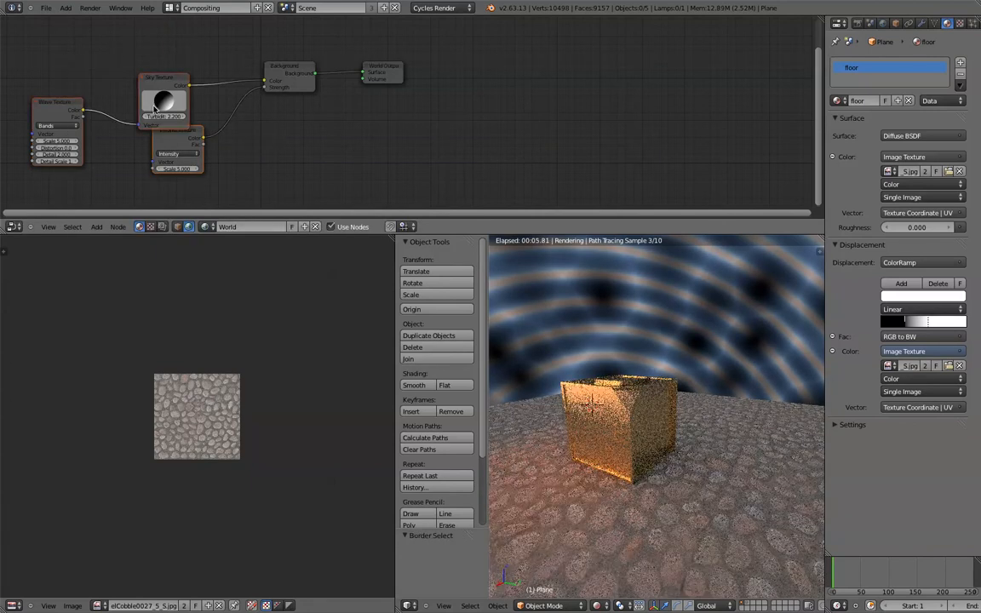
key(g)
click(156, 79)
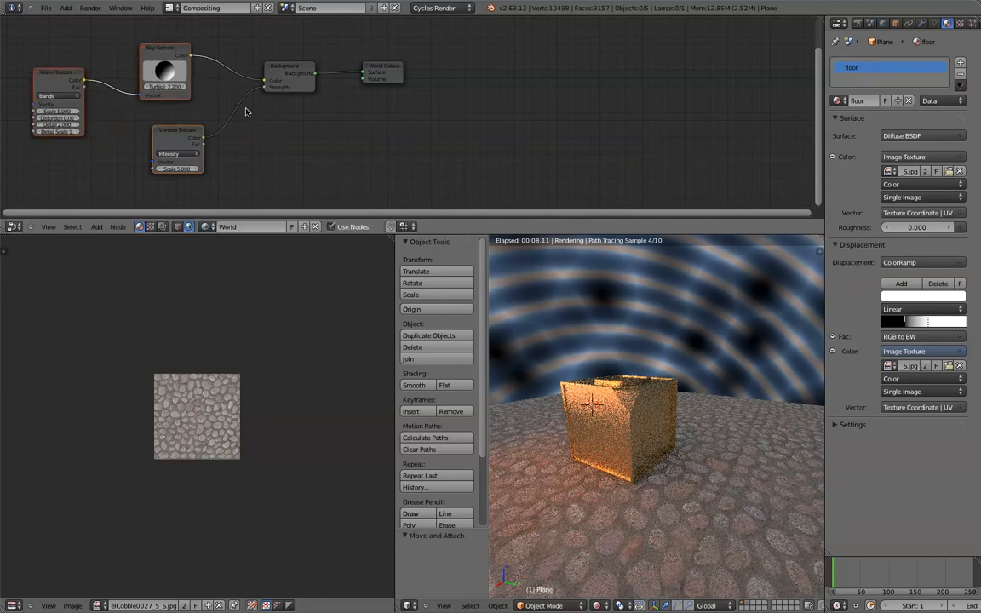
Duplicate the linked Sky Texture and Background nodes and place the copies below the originals, beside the Voronoi Texture.
key(a)
key(shift+a)
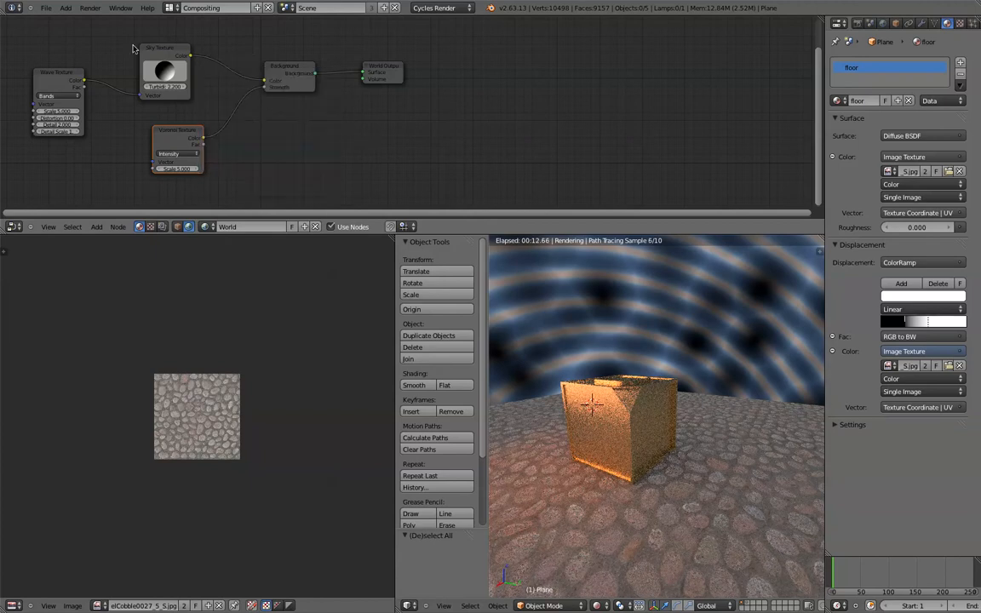
drag(114, 32, 274, 89)
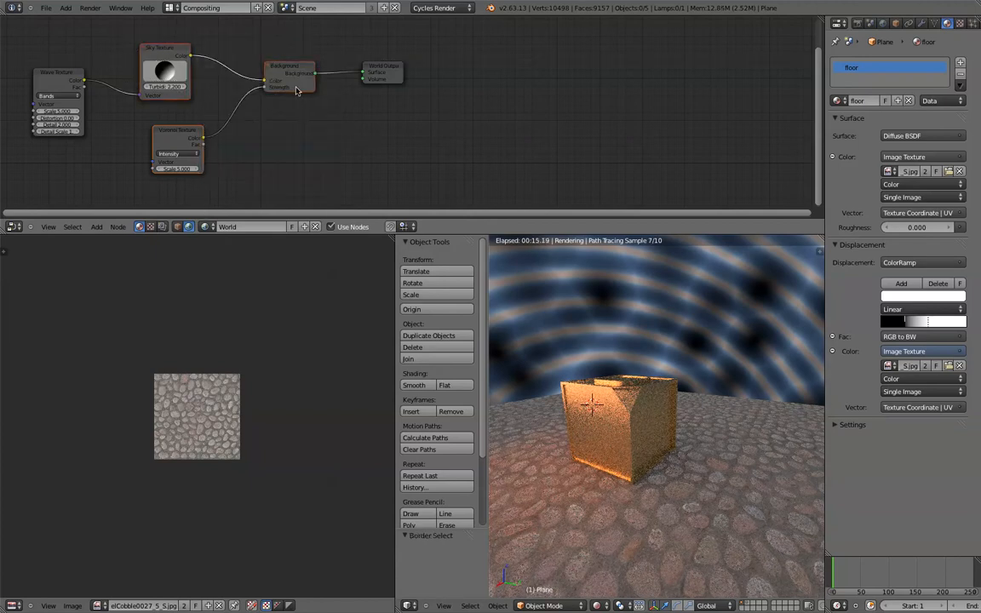
key(shift+d)
click(391, 179)
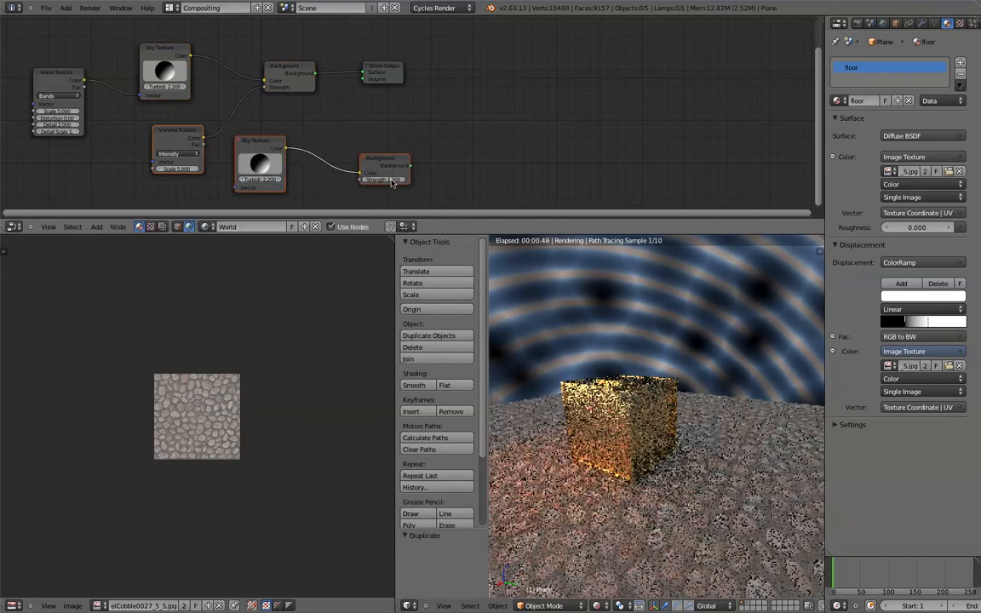
Move the World Output node farther from the original Background node to make room for another node between them.
click(376, 71)
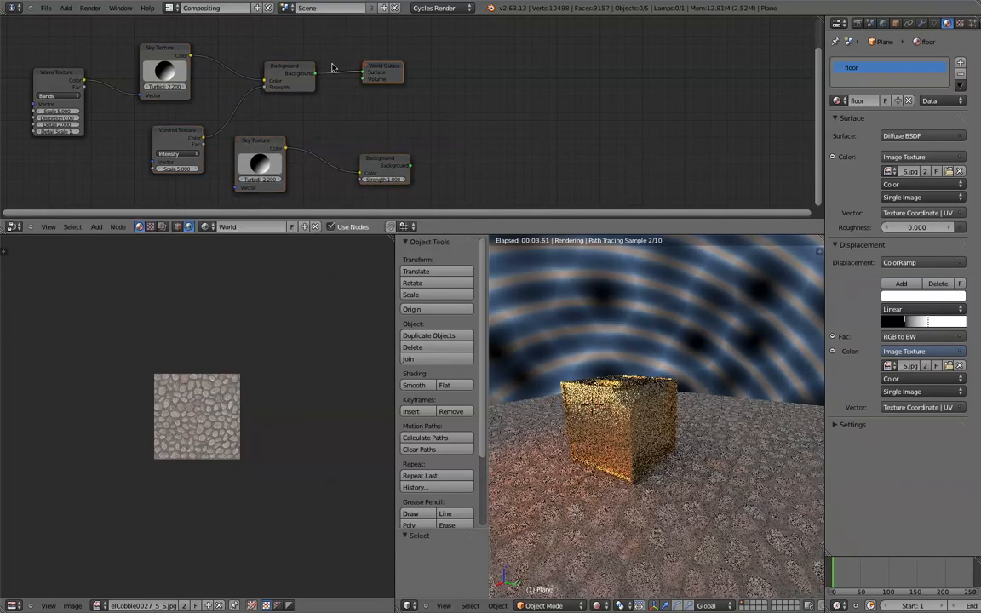
drag(241, 48, 415, 87)
click(396, 75)
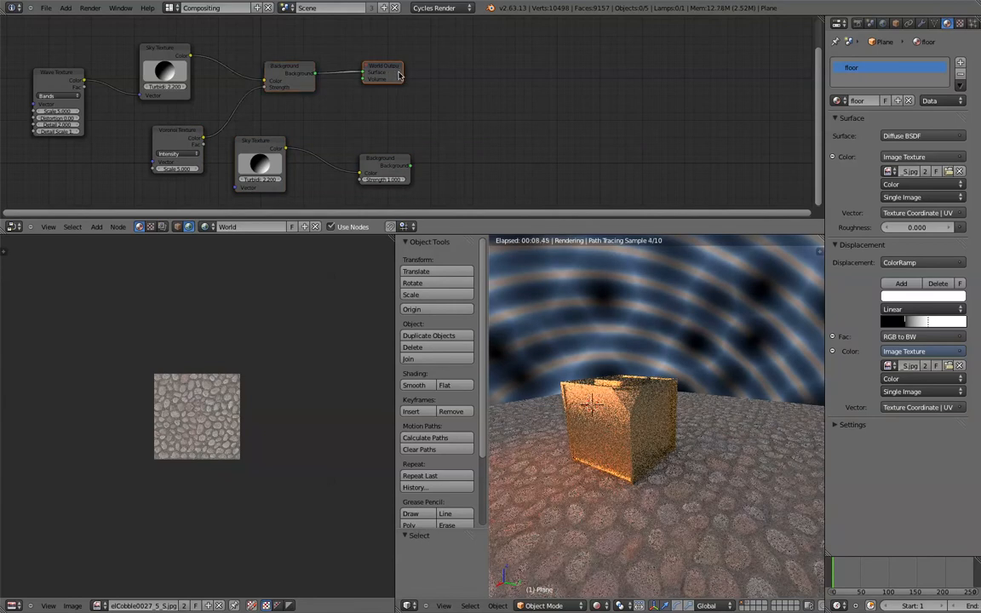
drag(400, 75, 546, 124)
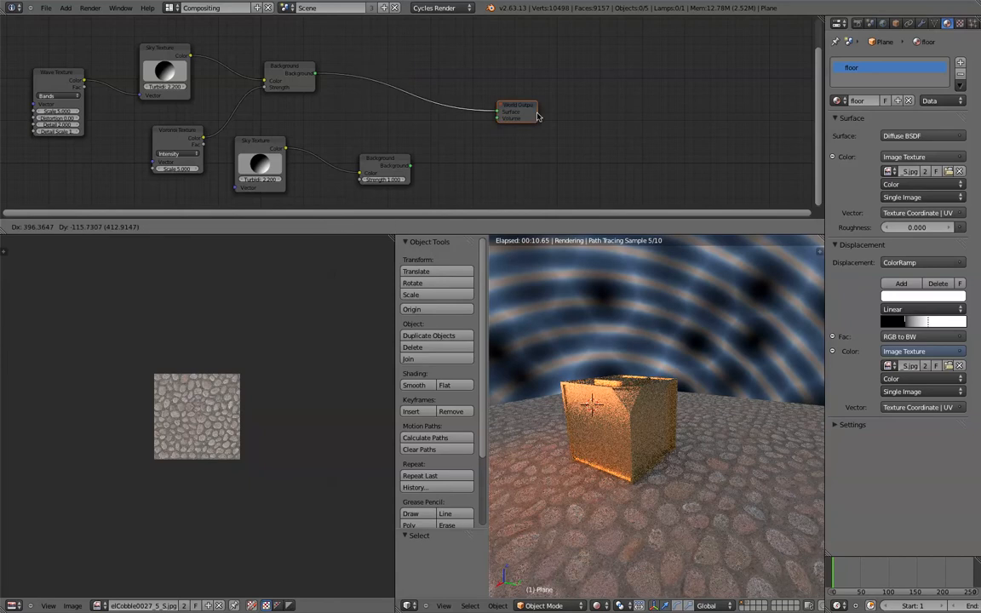
Insert a Mix Shader between the original Background and the World Output, and connect the duplicated Background to its second Shader input.
scroll(462, 130, up, 1)
scroll(438, 133, down, 1)
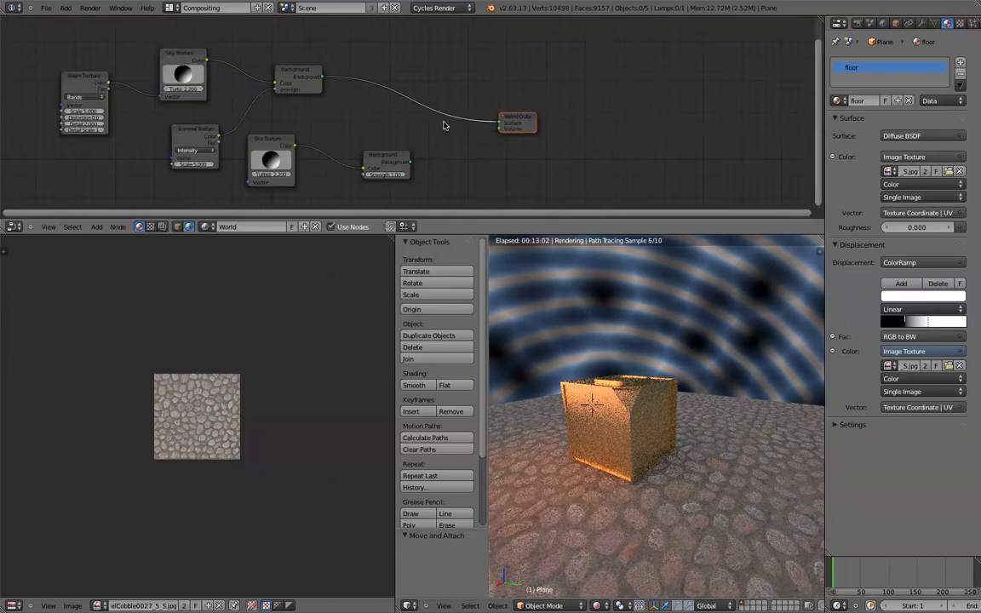
key(shift+a)
mouse_move(444, 125)
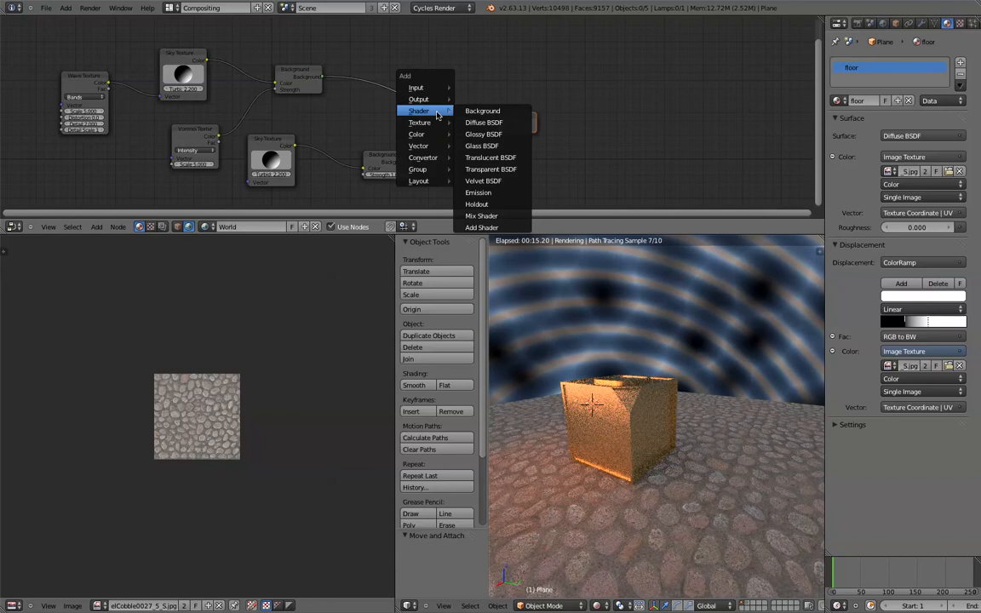
click(490, 216)
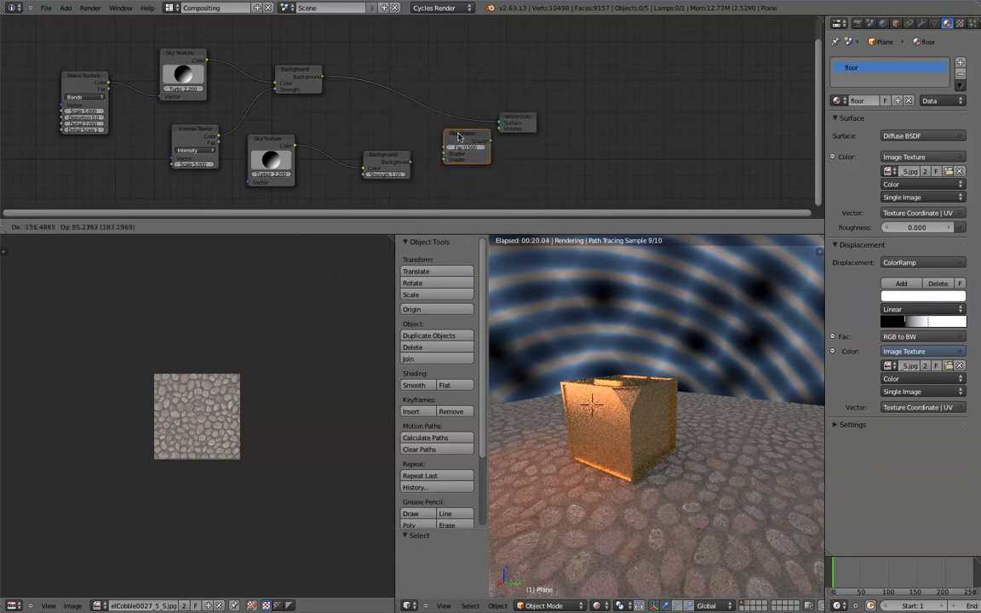
click(449, 116)
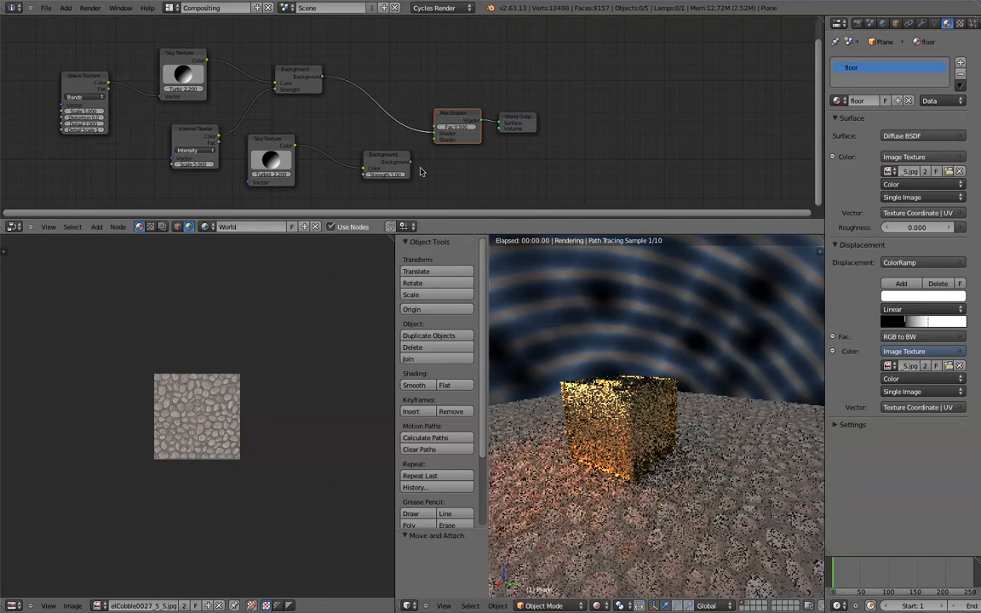
drag(408, 163, 437, 134)
Rotate the duplicated Sky Texture's sun direction, set the Mix Shader's Fac to 0.370 and inspect the blended sky around the cube.
middle_drag(562, 257, 641, 339)
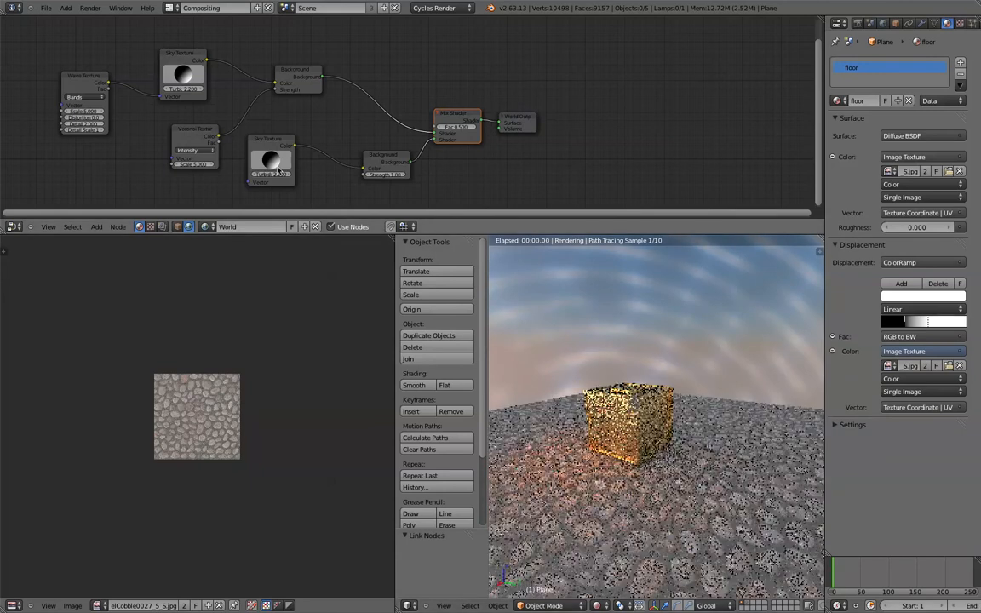
mouse_move(273, 166)
mouse_down()
mouse_move(286, 177)
mouse_move(272, 162)
mouse_up()
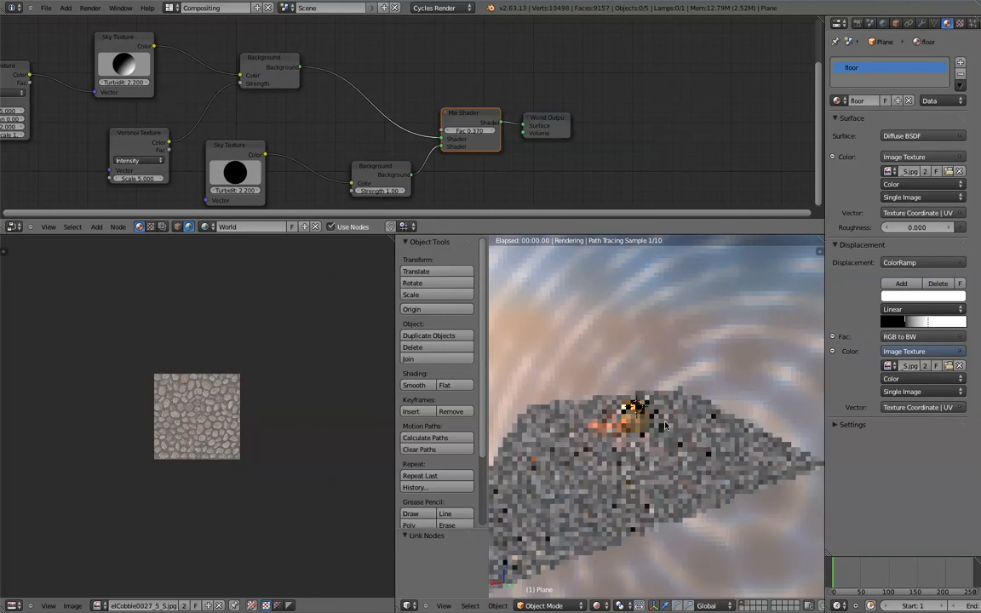
middle_drag(664, 426, 655, 448)
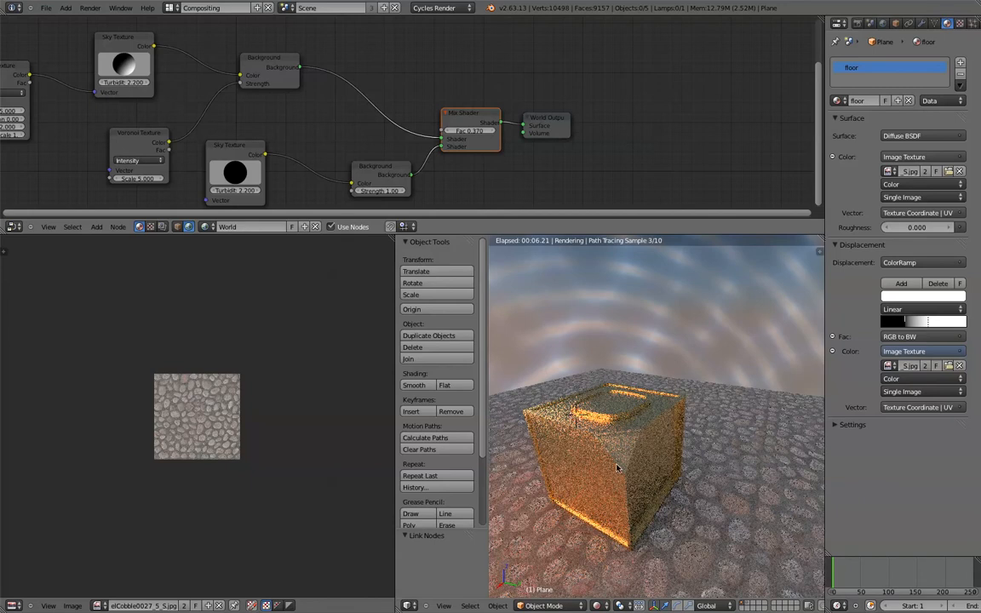
scroll(448, 187, down, 2)
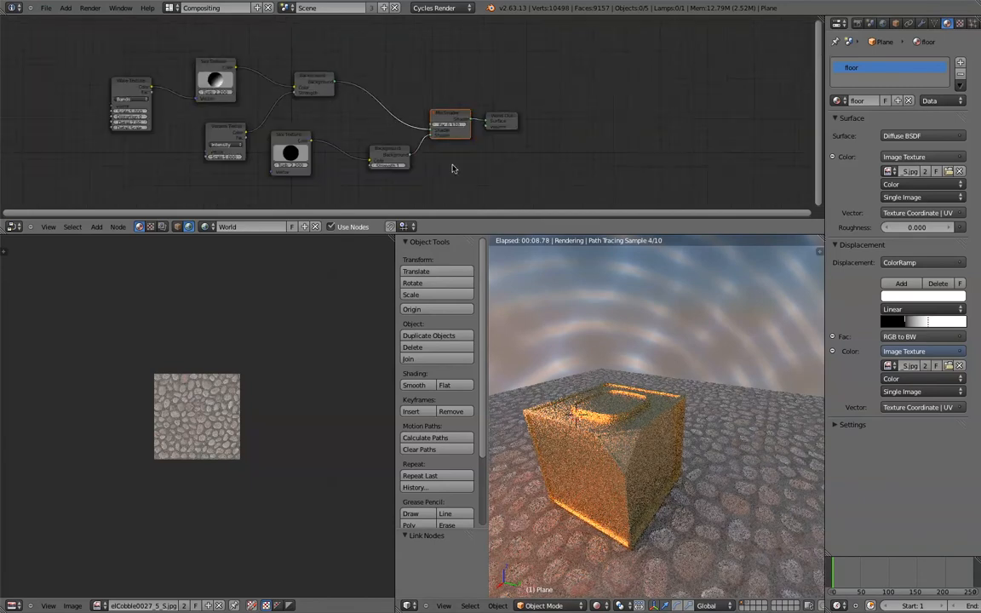
middle_drag(698, 332, 687, 372)
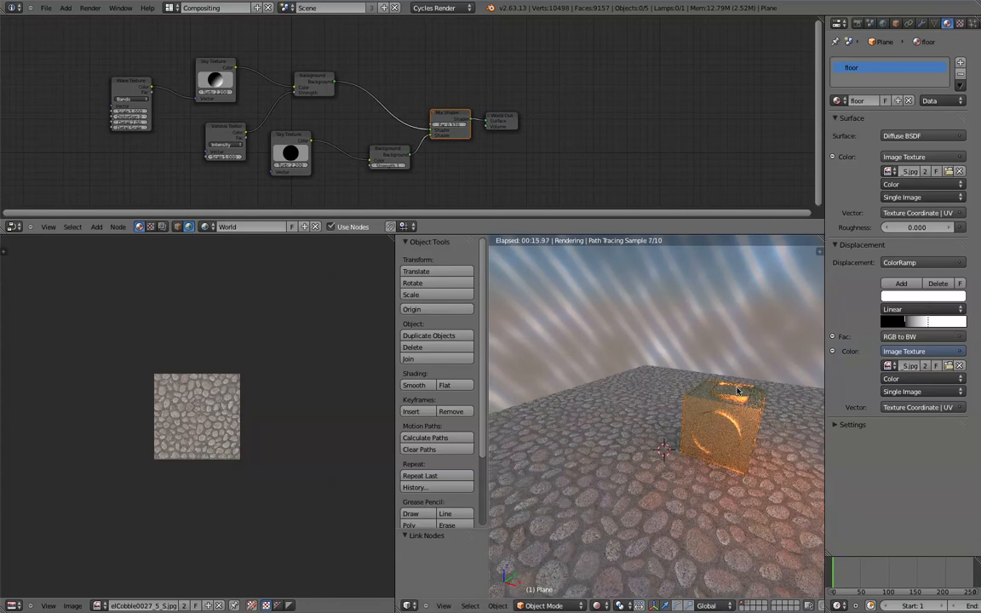
Switch the 3D view from rendered to wireframe display, select the golden cube and inspect its mesh from several sides.
key(shift+z)
mouse_move(738, 390)
middle_down()
mouse_move(639, 368)
mouse_move(638, 434)
mouse_move(632, 394)
mouse_move(714, 399)
mouse_move(661, 402)
middle_up()
key(z)
scroll(649, 376, up, 3)
right_click(659, 383)
scroll(659, 383, up, 2)
scroll(713, 399, down, 3)
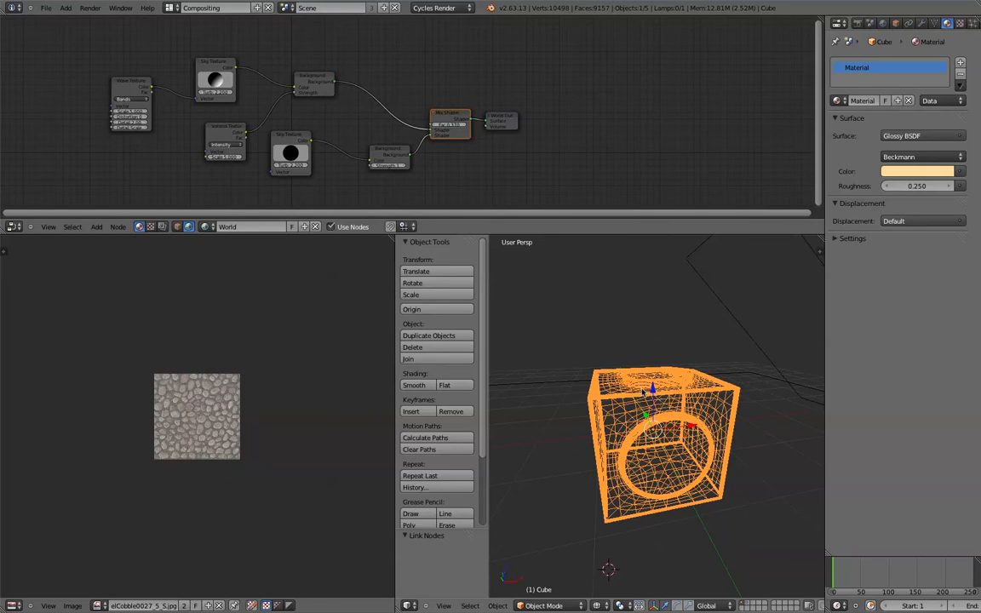
scroll(662, 371, down, 3)
middle_drag(618, 355, 592, 389)
scroll(600, 386, up, 5)
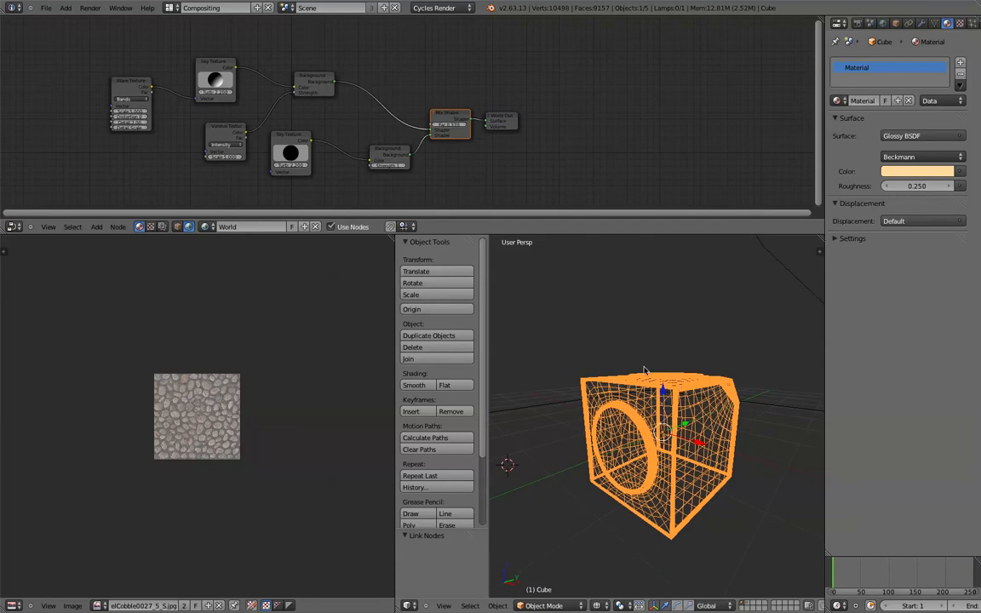
Show the cube's material nodes and move the Glossy BSDF up and away from the Material Output.
click(177, 226)
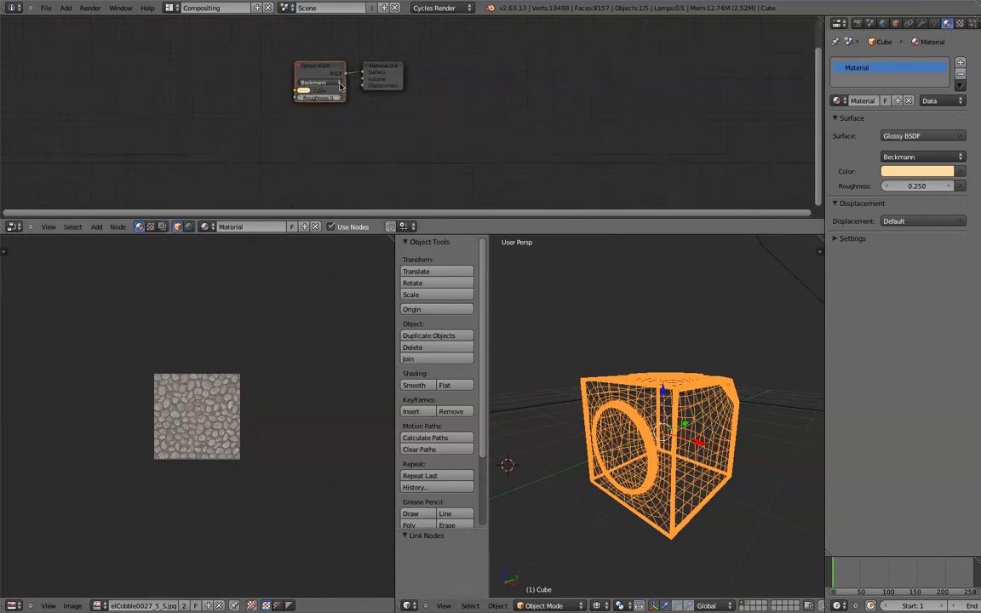
middle_drag(324, 125, 357, 203)
scroll(337, 155, up, 2)
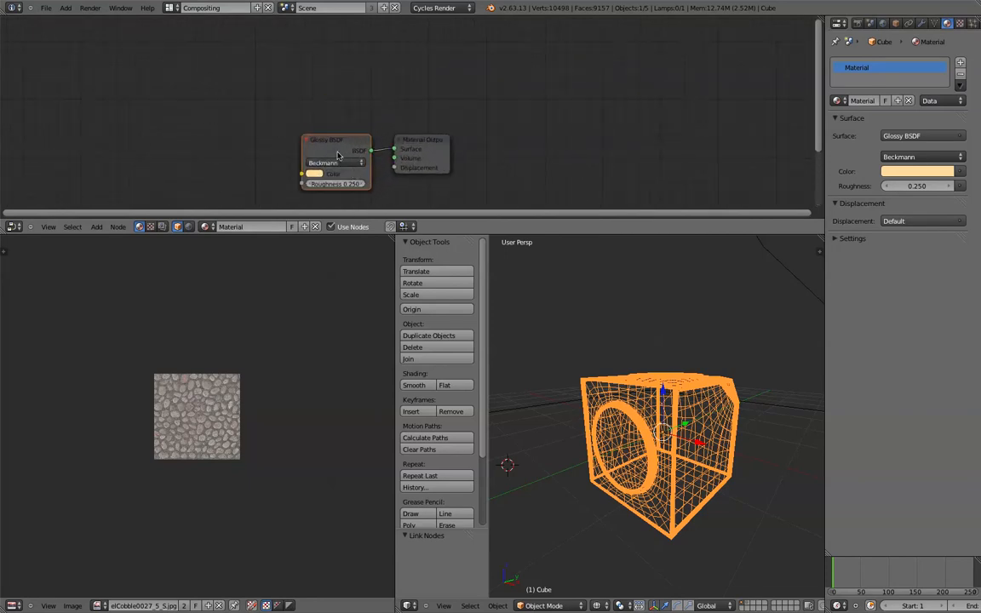
drag(337, 139, 332, 103)
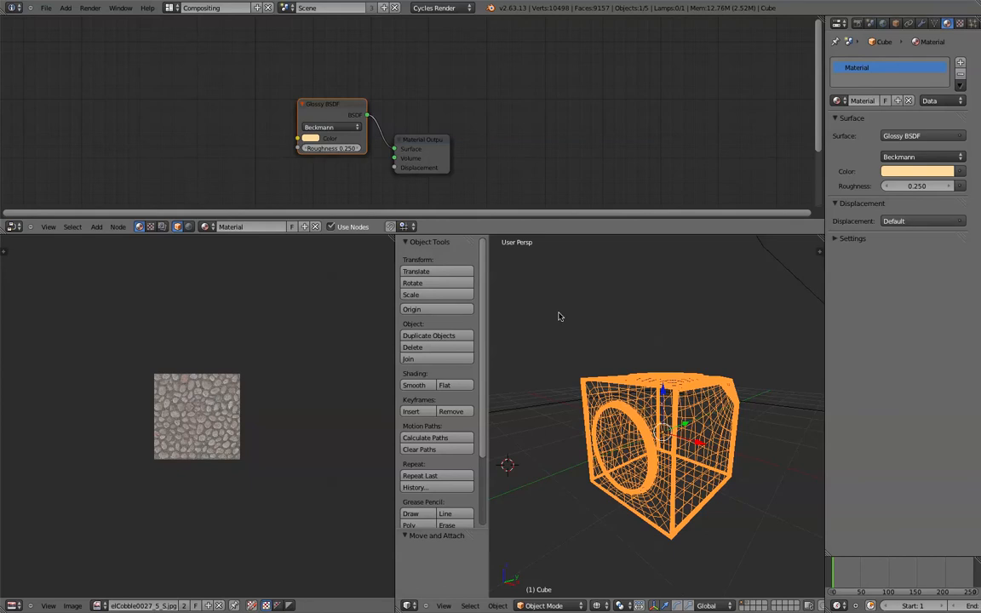
middle_drag(577, 369, 711, 474)
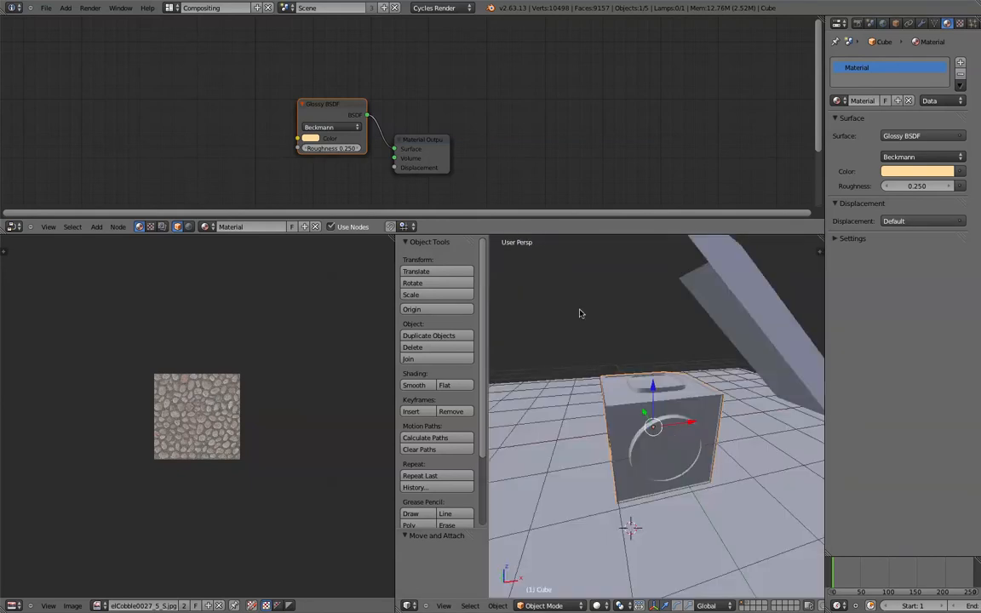
drag(335, 110, 288, 103)
middle_drag(382, 116, 347, 81)
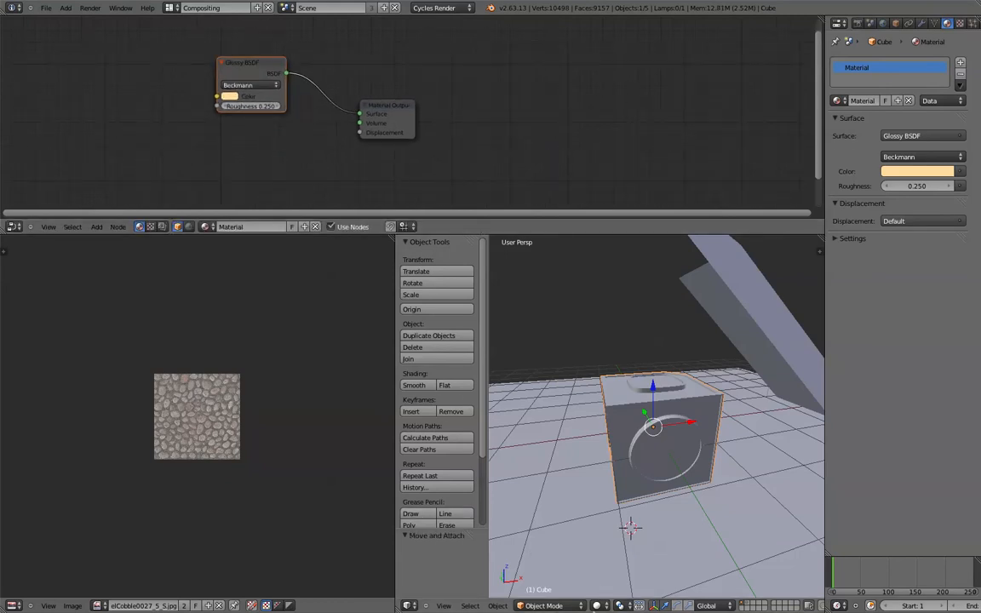
Set the 3D view to rendered shading and add a second Glossy BSDF node to the cube's material.
click(598, 605)
click(617, 531)
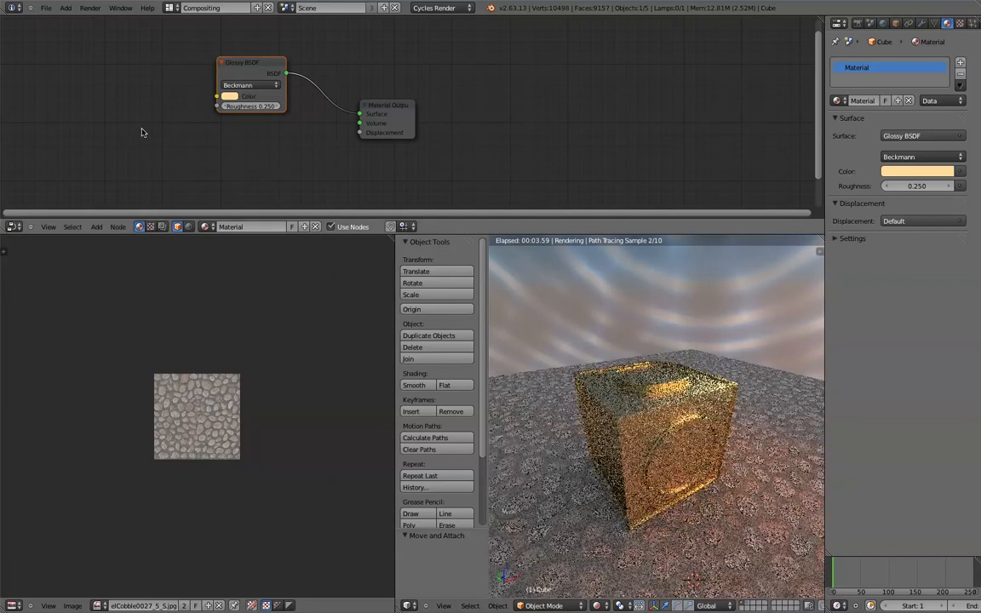
key(shift+a)
mouse_move(145, 129)
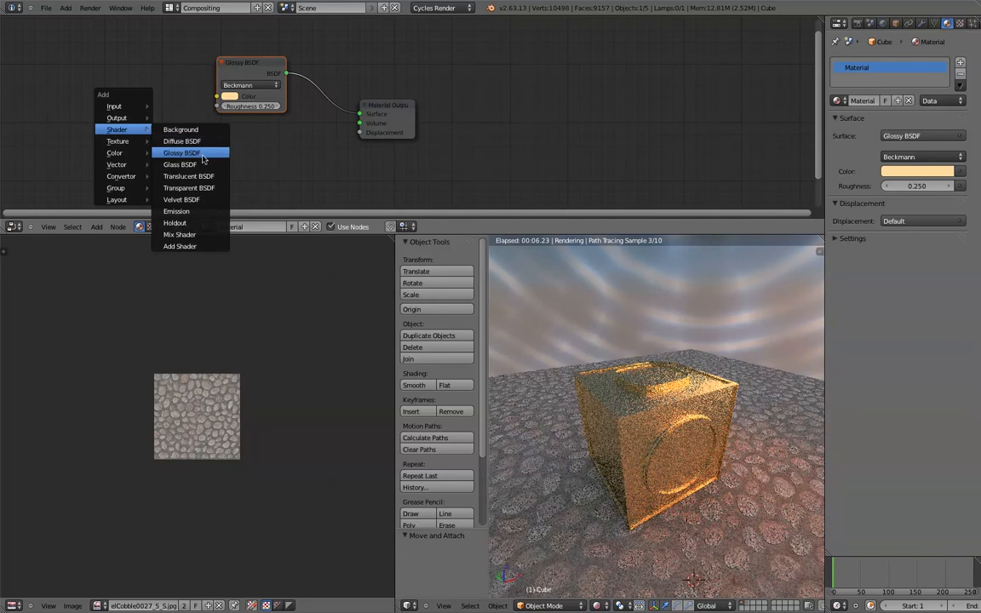
click(202, 153)
right_click(153, 140)
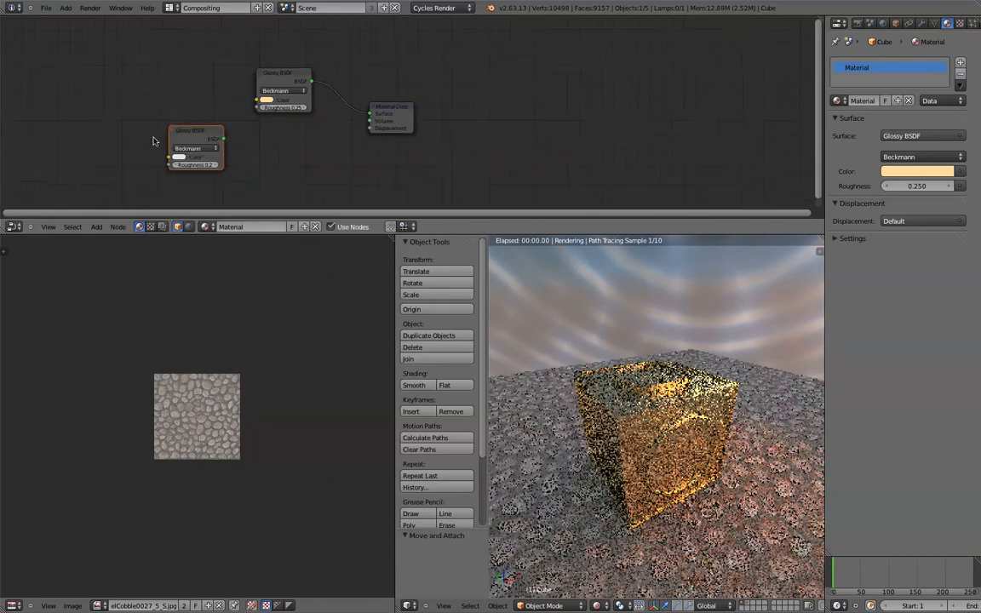
Add an Image Texture node and connect its Color output to the new Glossy BSDF's Color input.
key(shift+a)
mouse_move(166, 142)
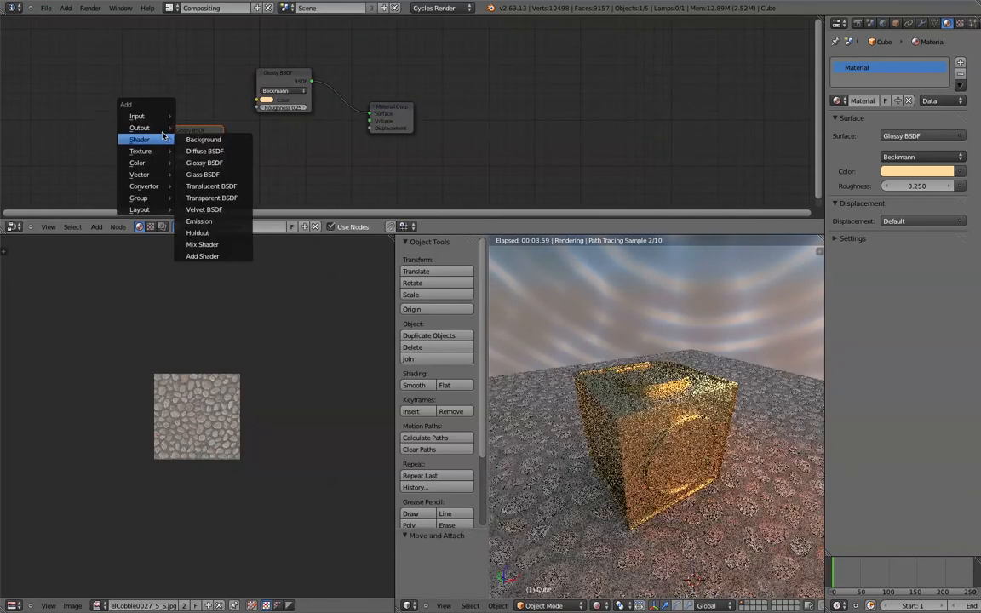
mouse_move(170, 116)
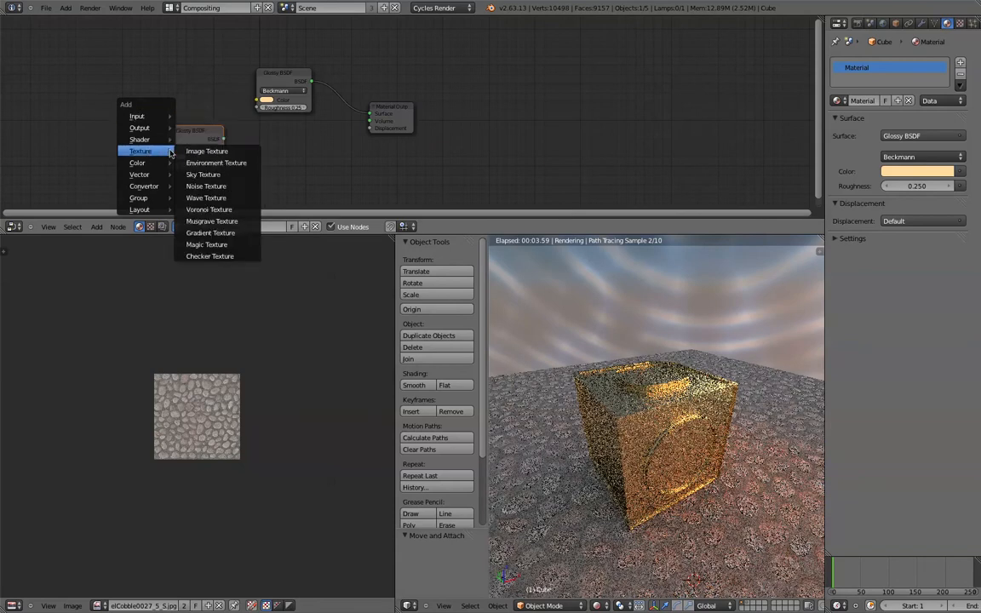
click(208, 150)
click(94, 153)
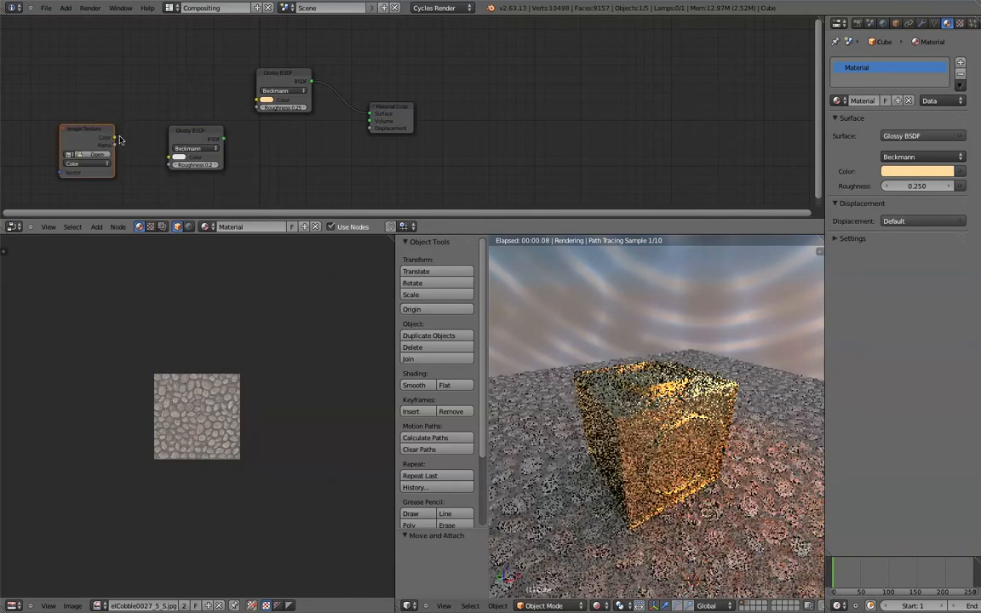
drag(114, 138, 170, 157)
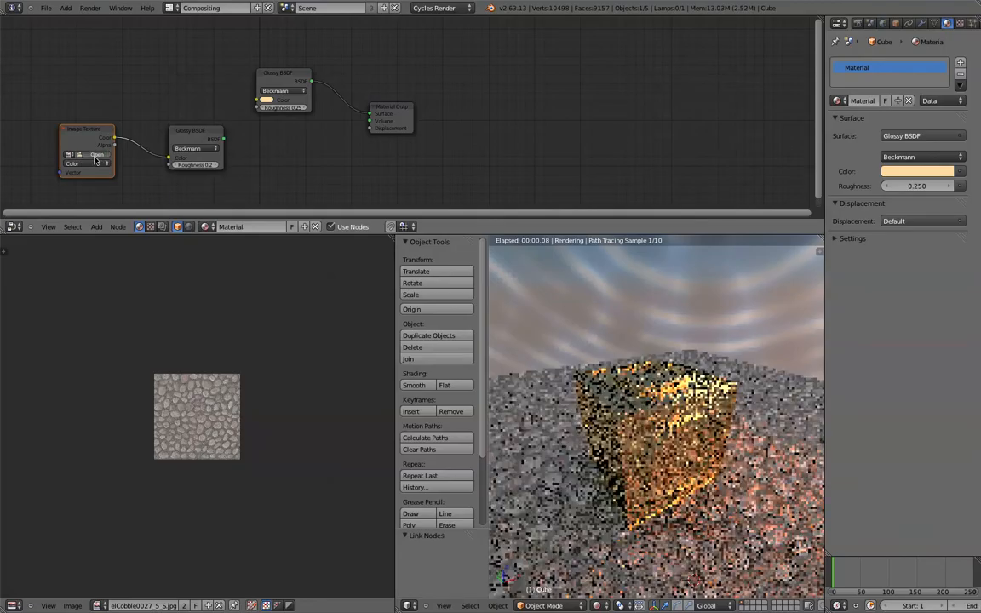
Start opening an image for the Image Texture node and browse to the Desktop/textures/meatals/rusty folder.
click(92, 154)
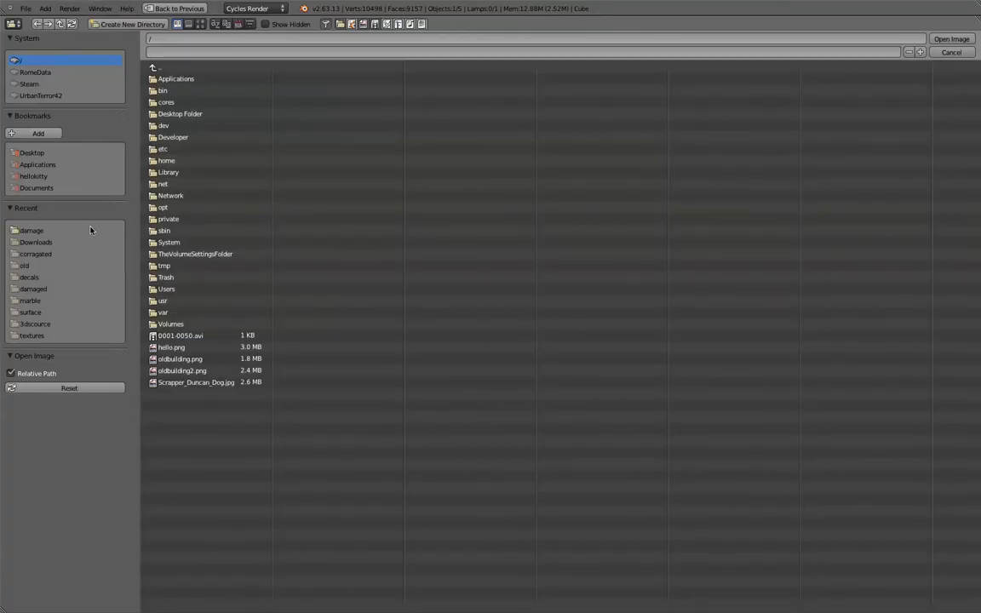
click(30, 153)
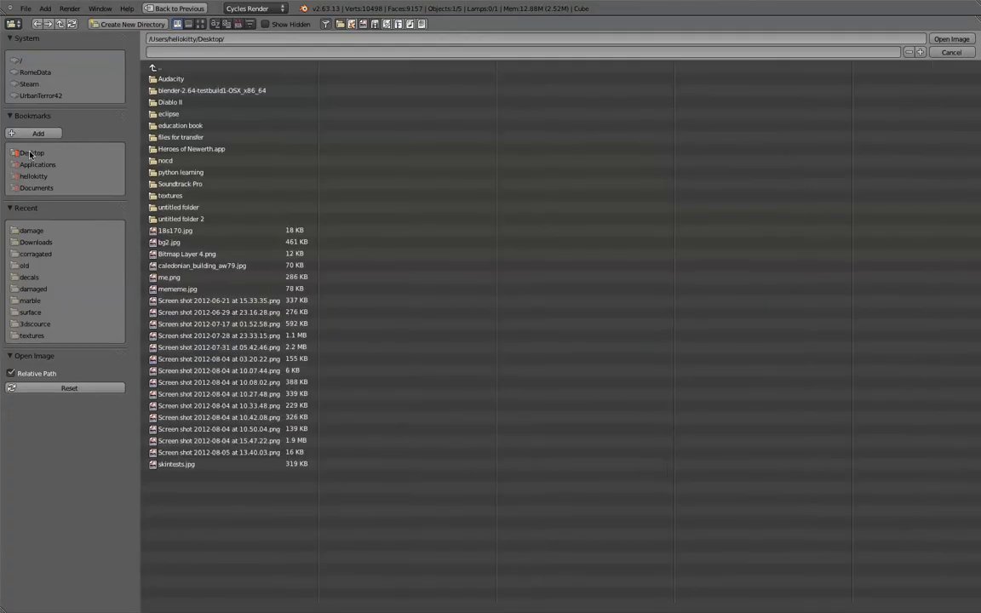
click(185, 196)
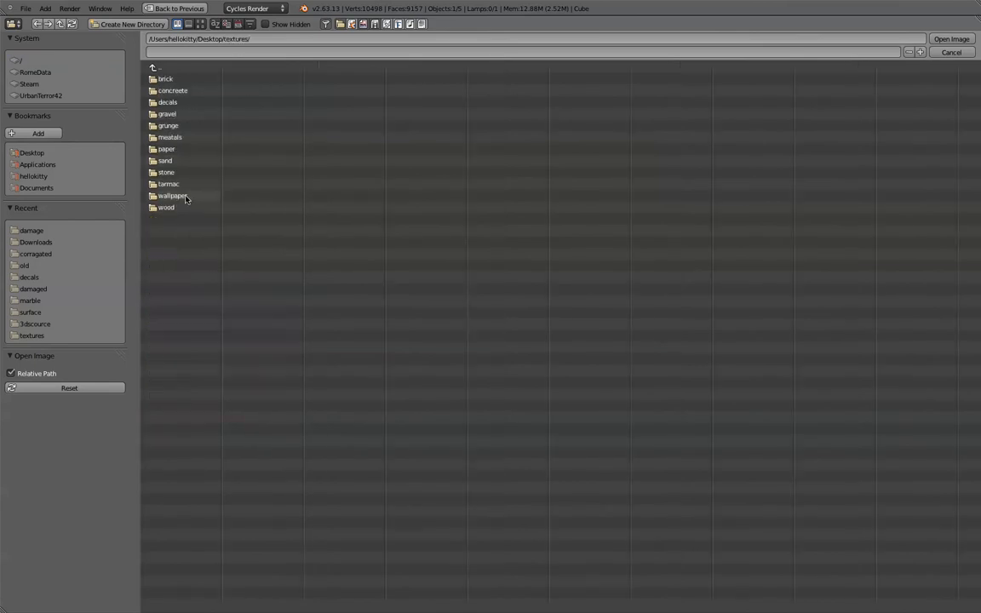
click(173, 138)
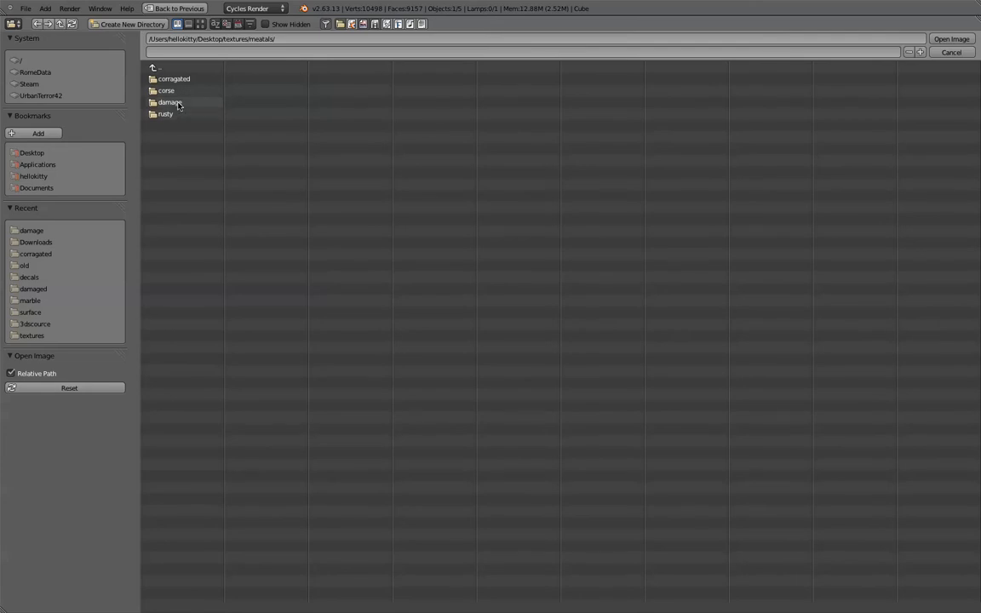
click(171, 102)
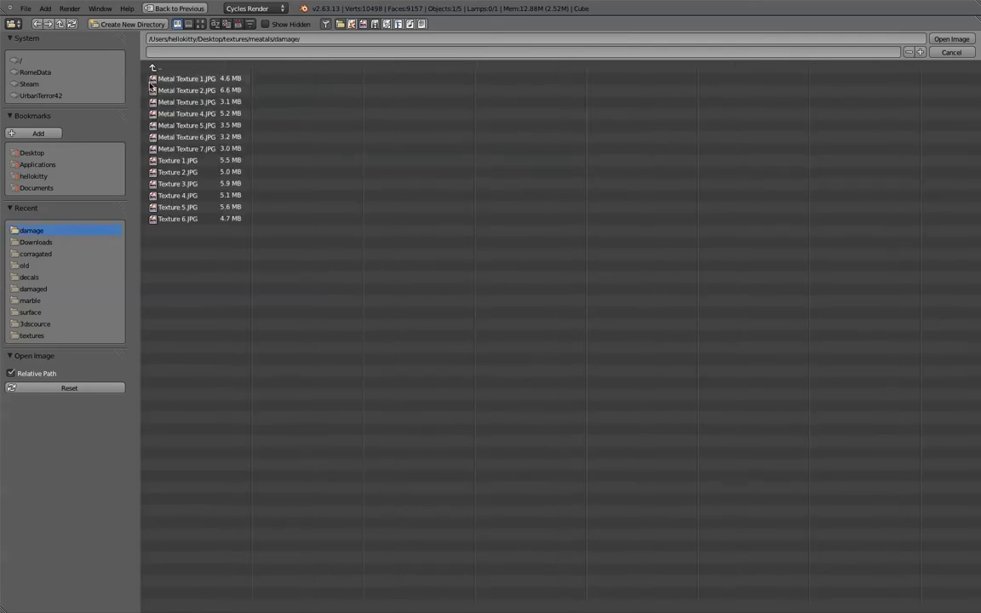
click(155, 68)
click(154, 113)
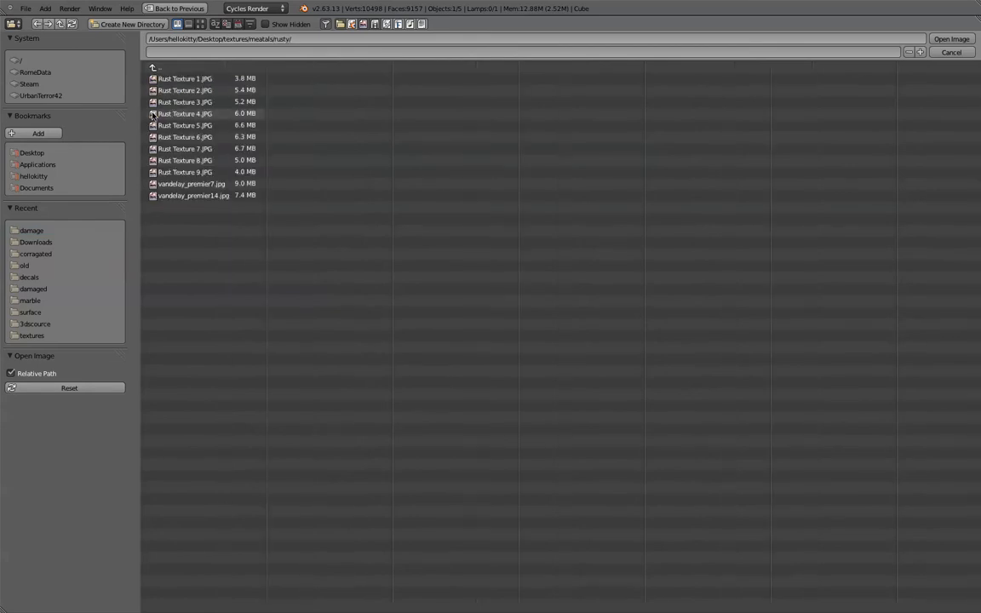
Display the rust images as thumbnails and load Rust Texture 8.JPG into the Image Texture node.
click(199, 24)
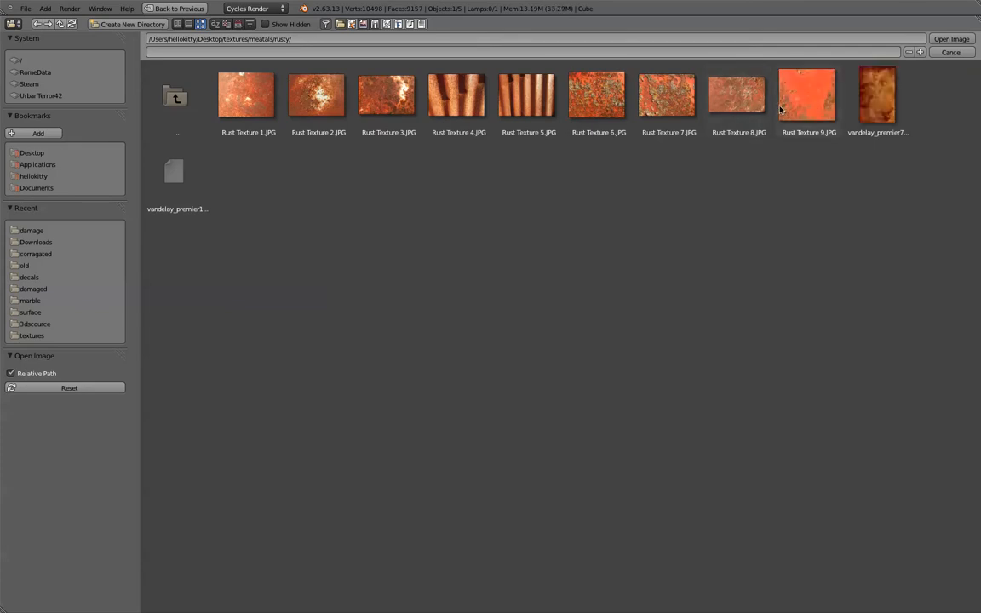
click(736, 100)
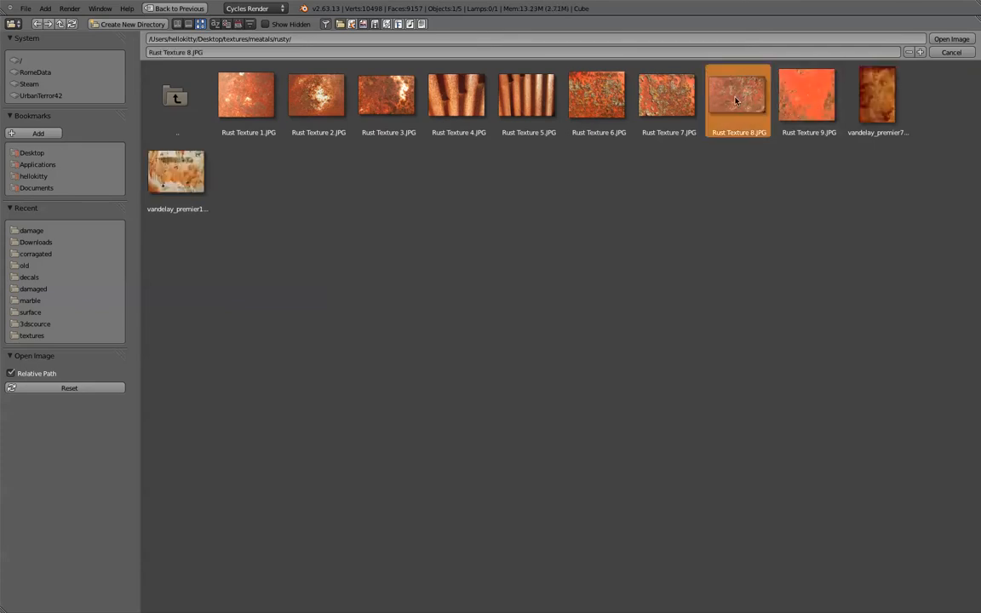
click(945, 40)
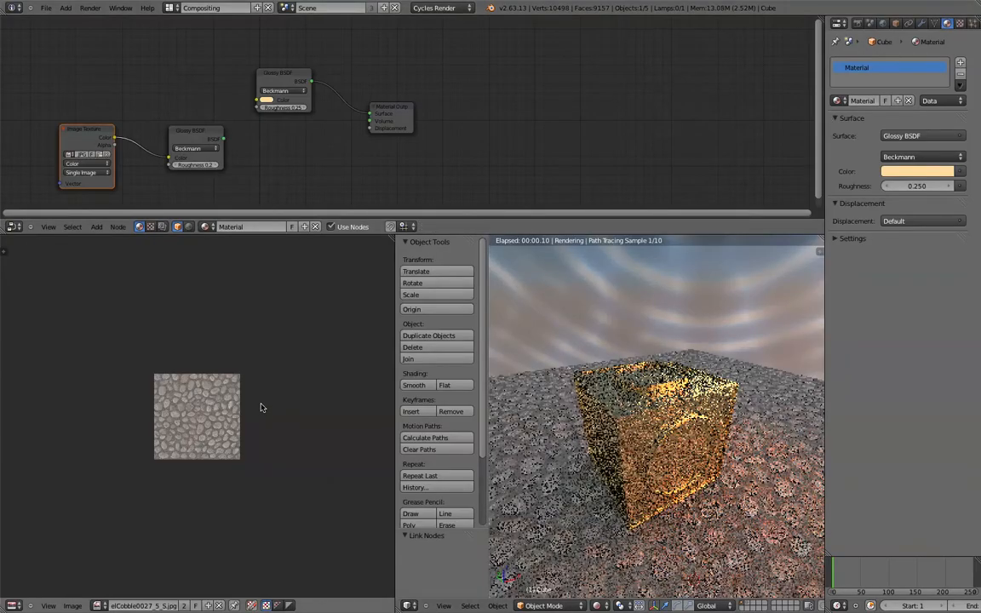
Move the textured Glossy BSDF beneath the first one and add a Mix Shader node beside it.
drag(210, 140, 265, 162)
key(shift+a)
key(Escape)
key(shift+a)
mouse_move(291, 204)
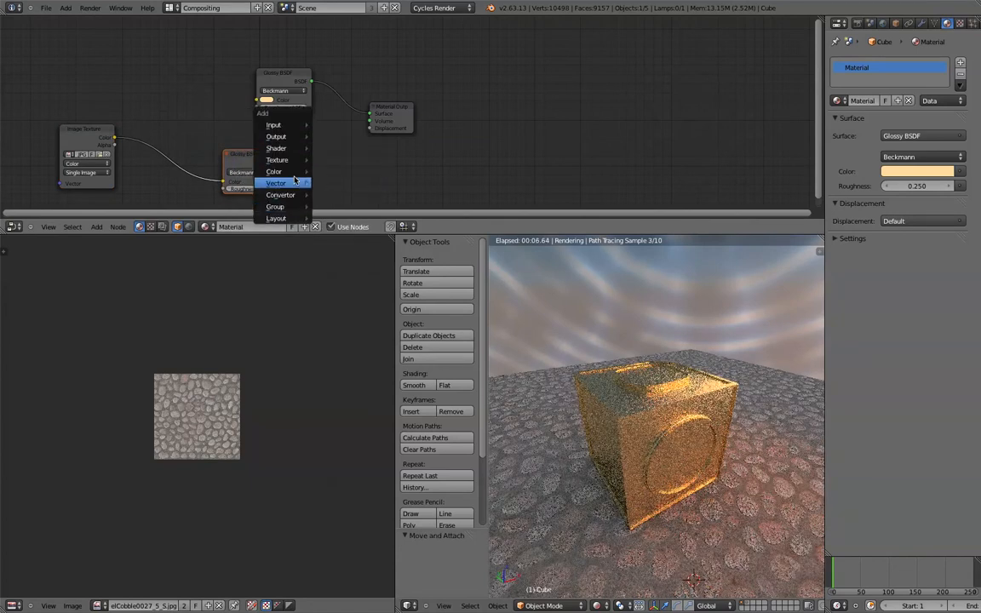
mouse_move(281, 148)
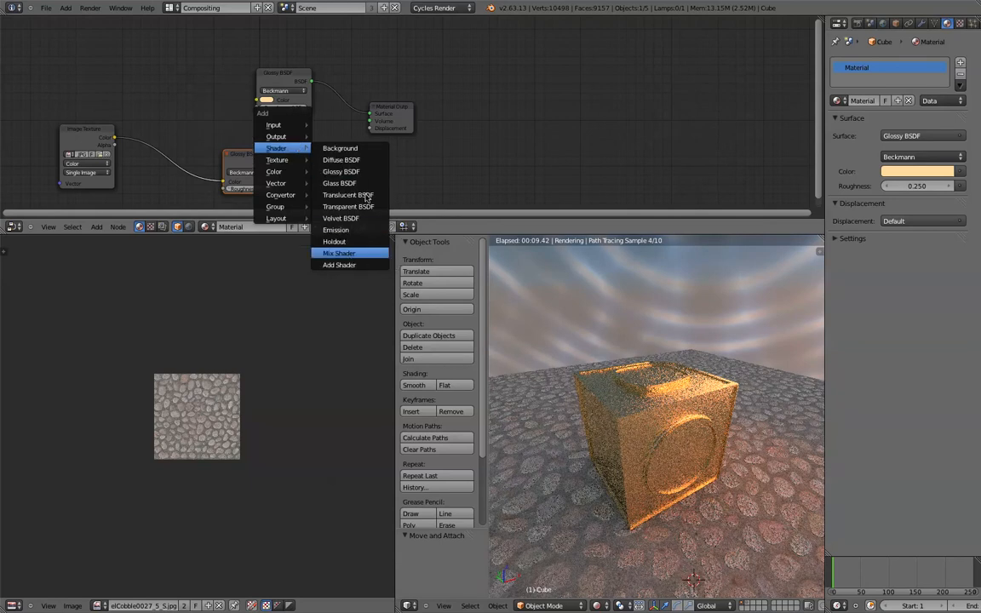
click(349, 258)
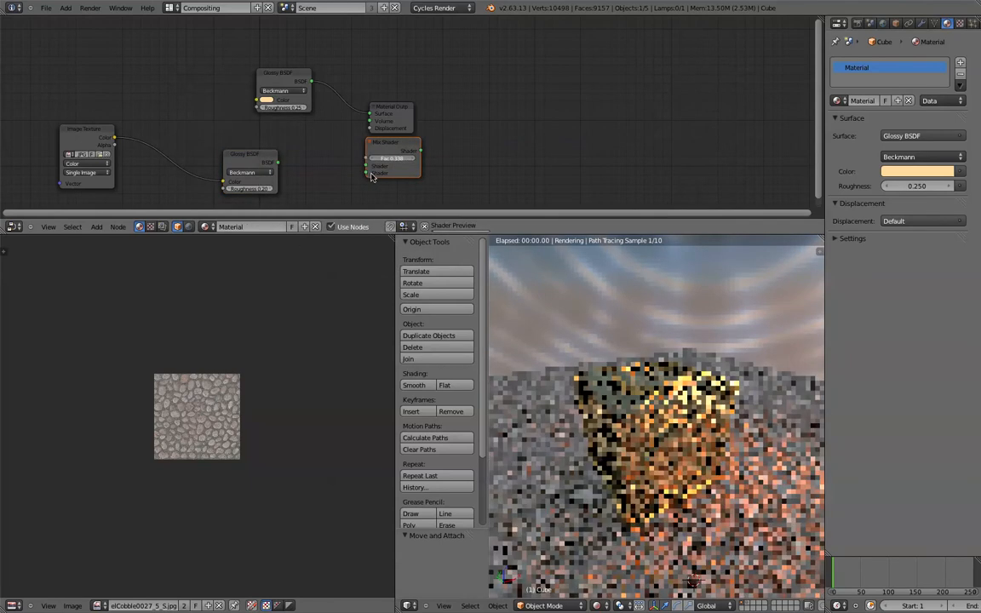
drag(388, 145, 344, 153)
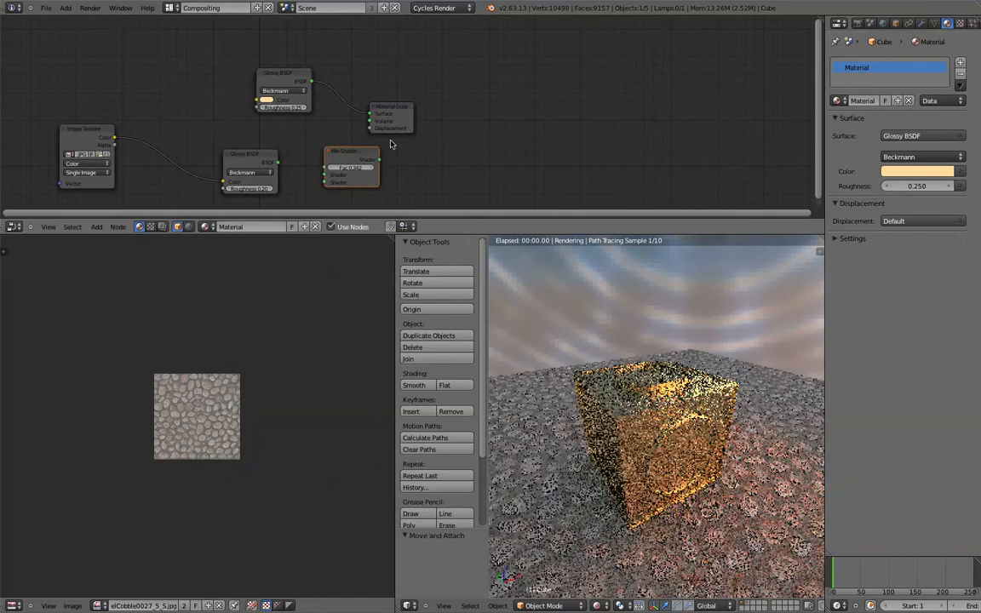
Insert the Mix Shader between the gold Glossy BSDF and the Material Output, and link the textured Glossy BSDF to its second Shader input.
drag(406, 116, 364, 166)
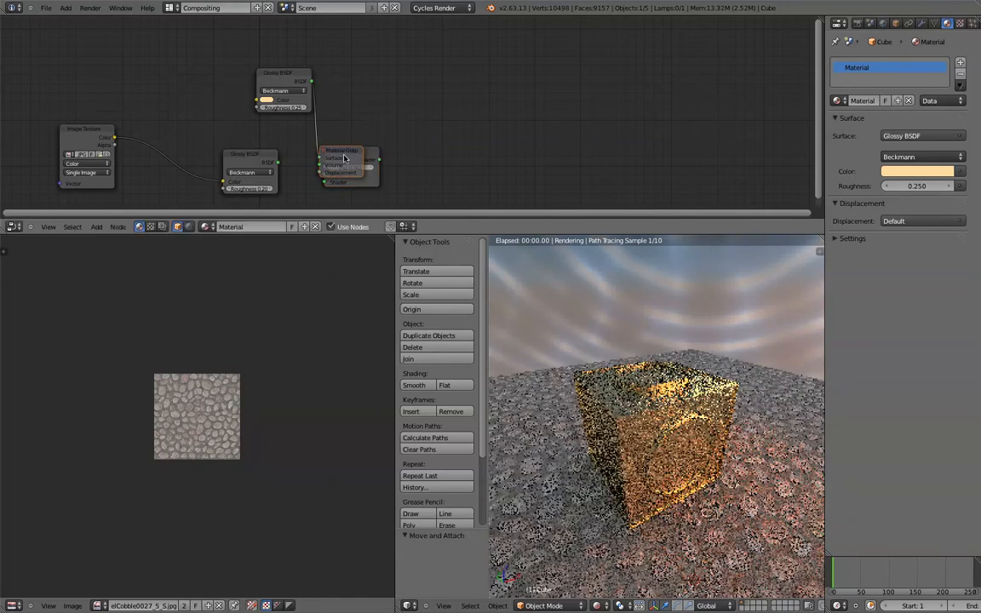
key(ctrl+z)
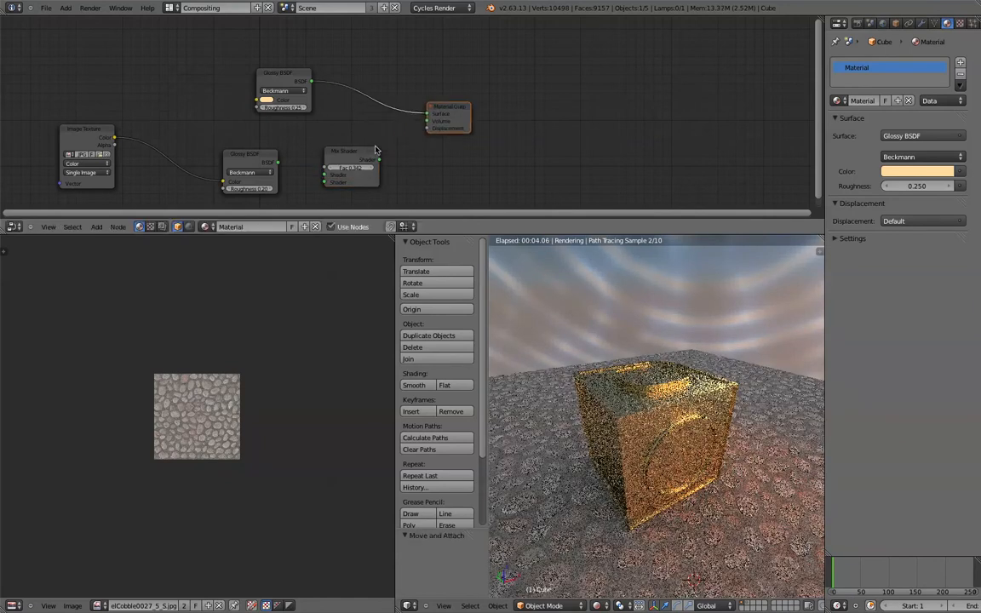
click(363, 156)
drag(363, 156, 395, 97)
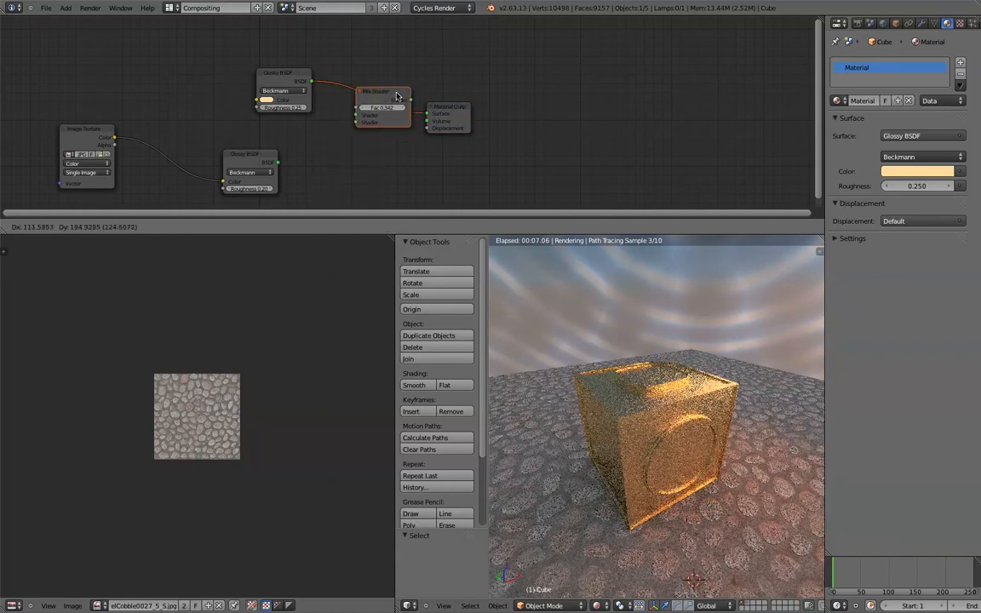
drag(276, 161, 355, 125)
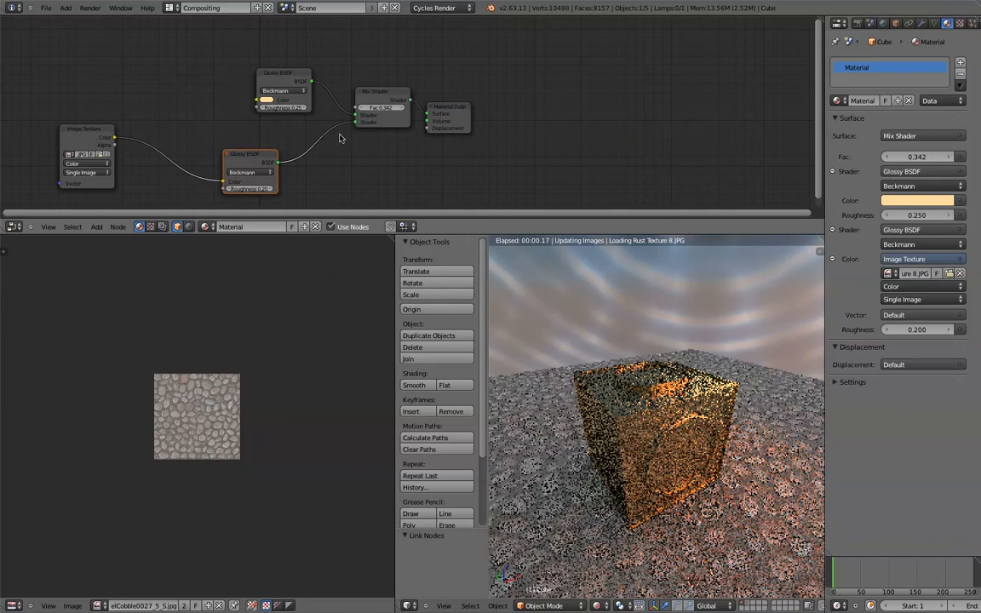
drag(455, 107, 540, 122)
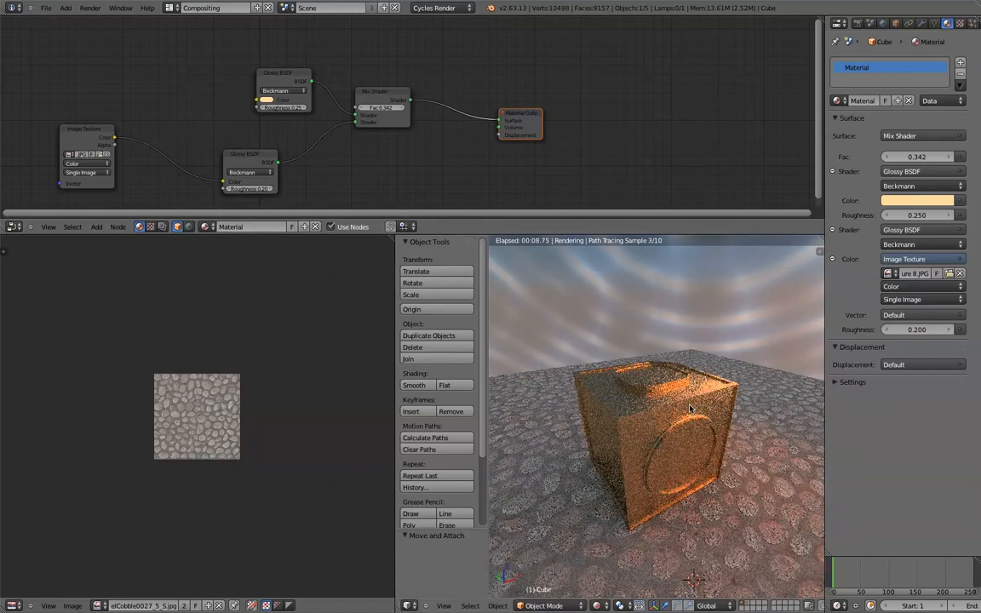
Switch the 3D view from rendered to solid shading and zoom out around the cube.
key(z)
scroll(689, 409, down, 2)
key(z)
right_click(662, 404)
key(Tab)
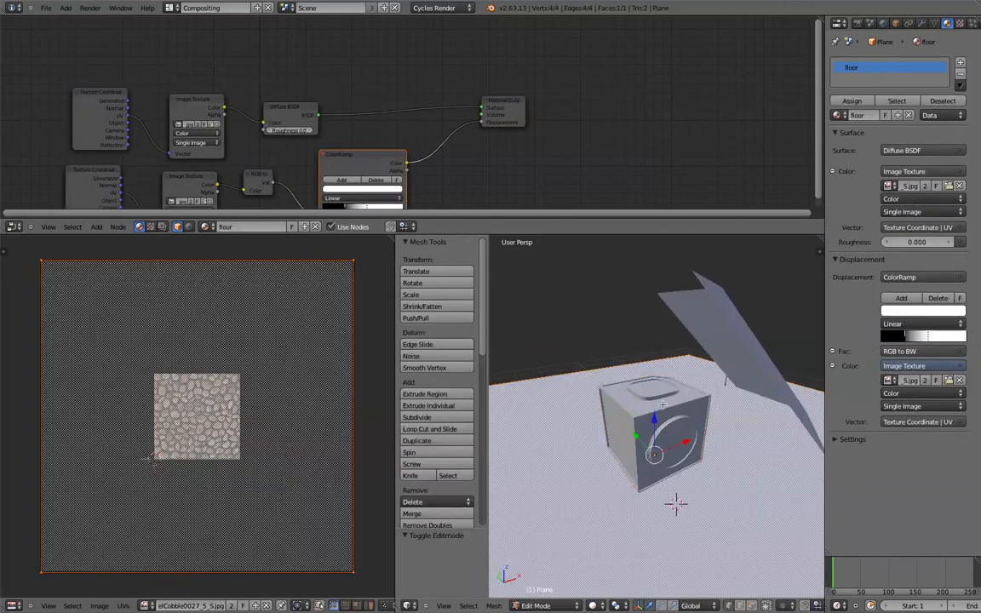
key(Tab)
Select the cube and enter Edit Mode on its mesh.
right_click(657, 403)
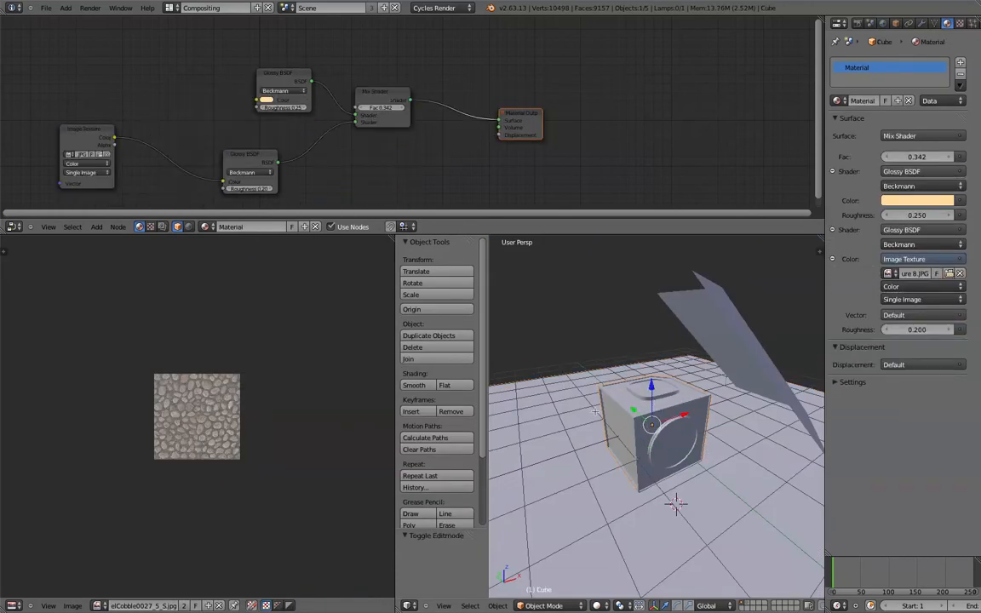
key(Tab)
Examine the Rust Texture 8 image in the image editor, both in close detail and as a whole.
scroll(303, 412, down, 1)
scroll(302, 412, up, 3)
scroll(257, 364, down, 2)
scroll(258, 363, up, 10)
scroll(246, 398, down, 5)
scroll(246, 398, down, 3)
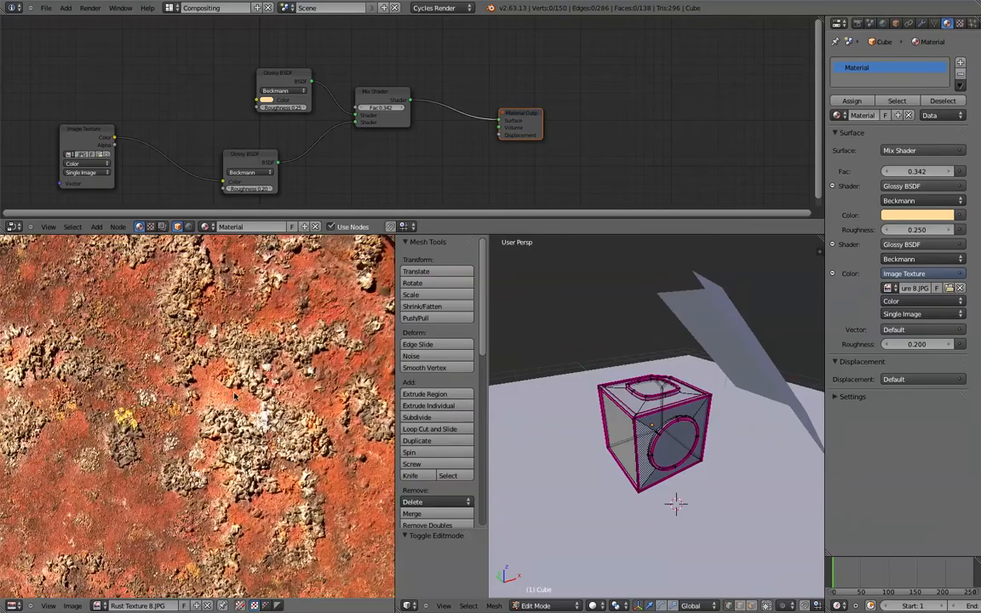
scroll(217, 327, up, 5)
scroll(212, 323, down, 3)
scroll(212, 326, down, 5)
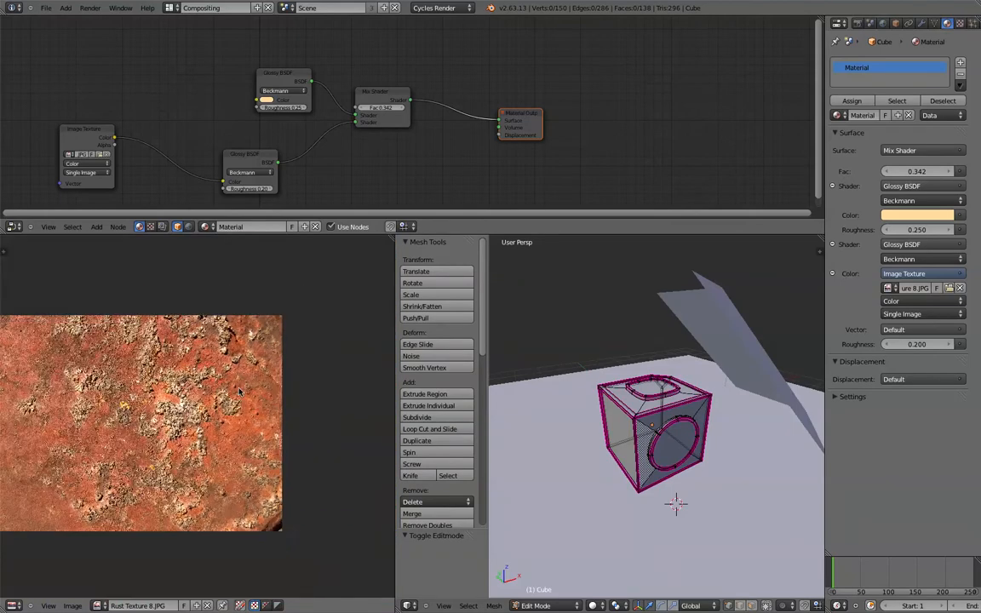
scroll(336, 382, down, 1)
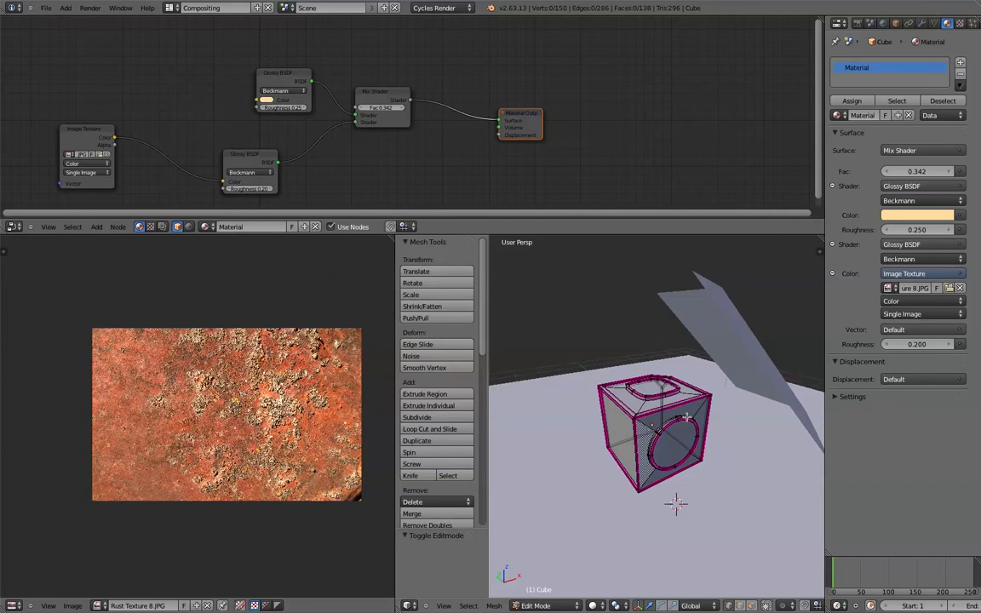
Select the cube's whole mesh and unwrap it with the basic Unwrap method.
key(a)
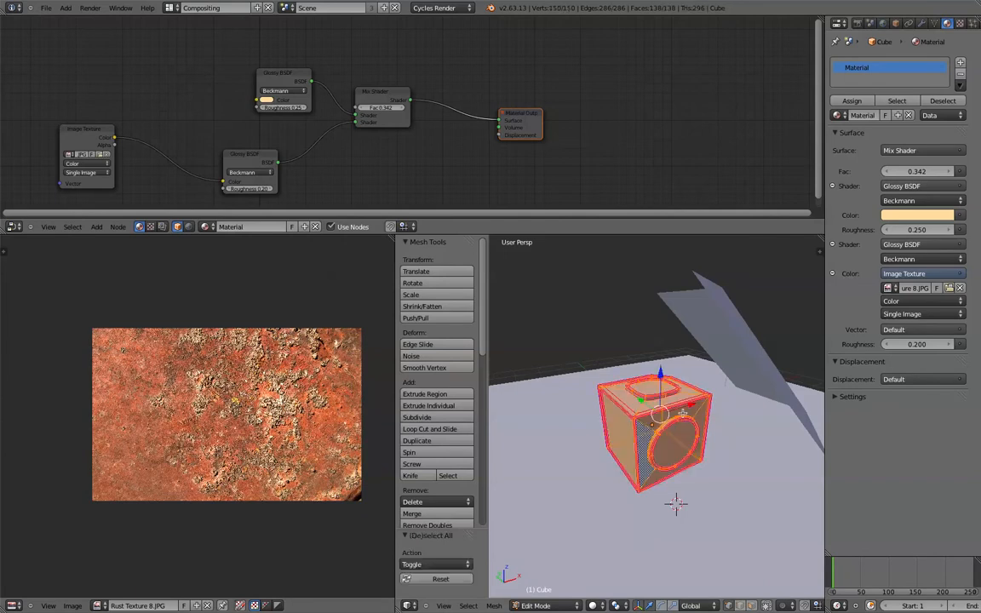
scroll(693, 580, up, 2)
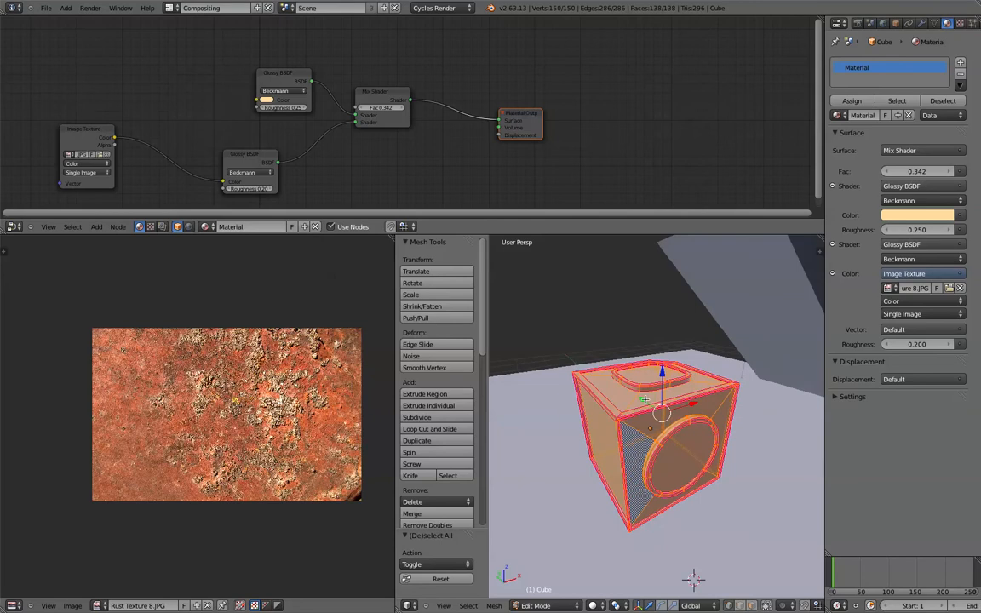
key(u)
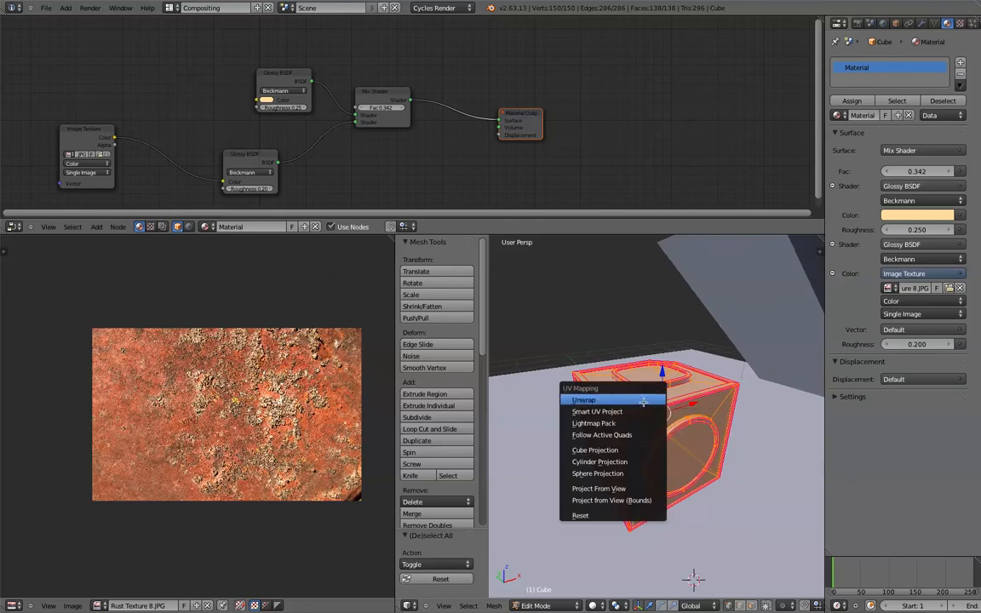
click(643, 401)
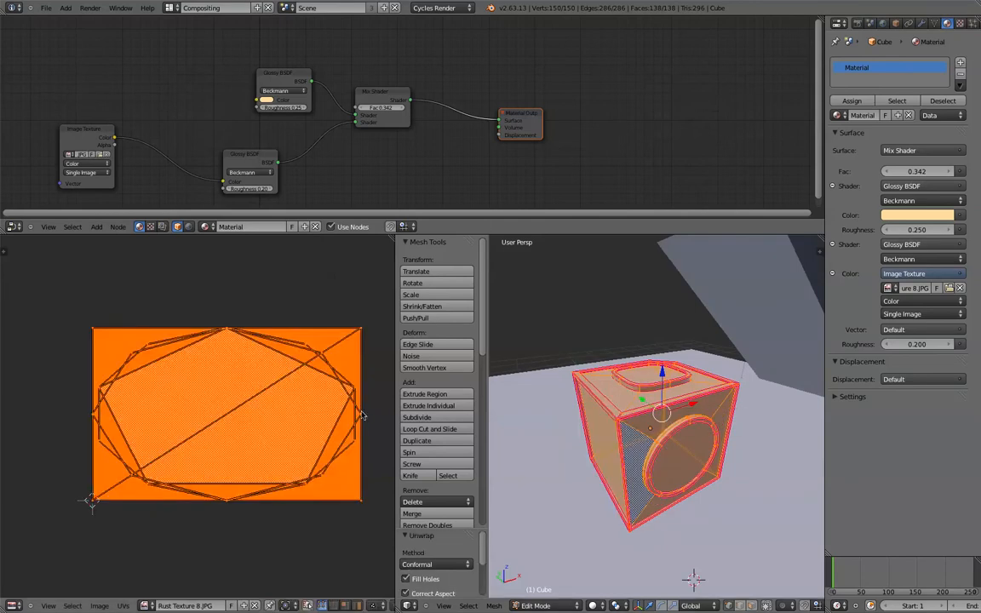
Examine how the unwrapped faces lie over the rust image in the UV editor.
scroll(317, 416, down, 3)
middle_drag(317, 415, 278, 396)
scroll(278, 396, up, 1)
scroll(253, 455, up, 1)
middle_drag(231, 447, 266, 441)
scroll(259, 394, up, 3)
scroll(253, 381, down, 3)
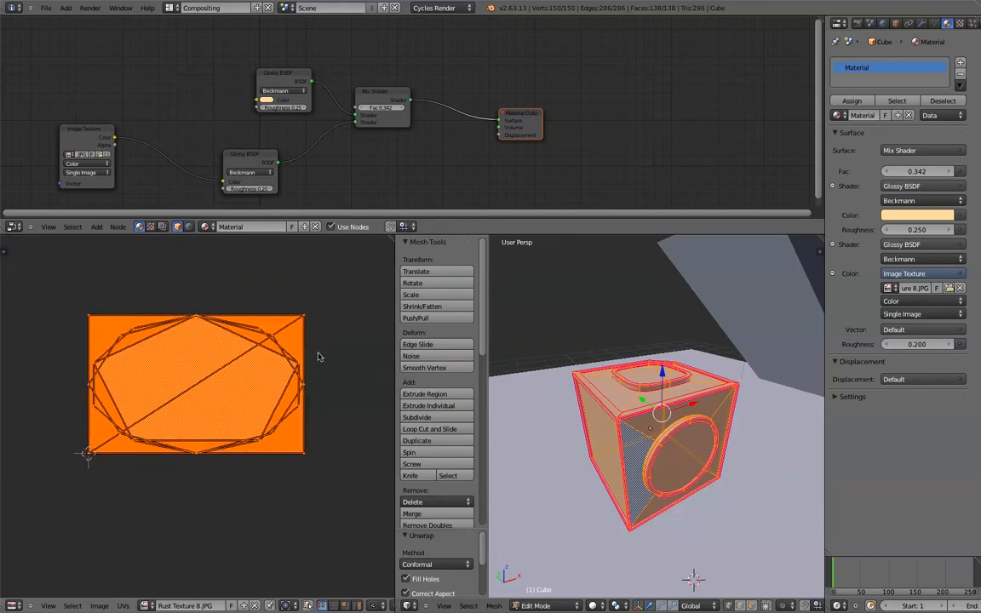
middle_drag(319, 357, 298, 359)
scroll(315, 368, up, 2)
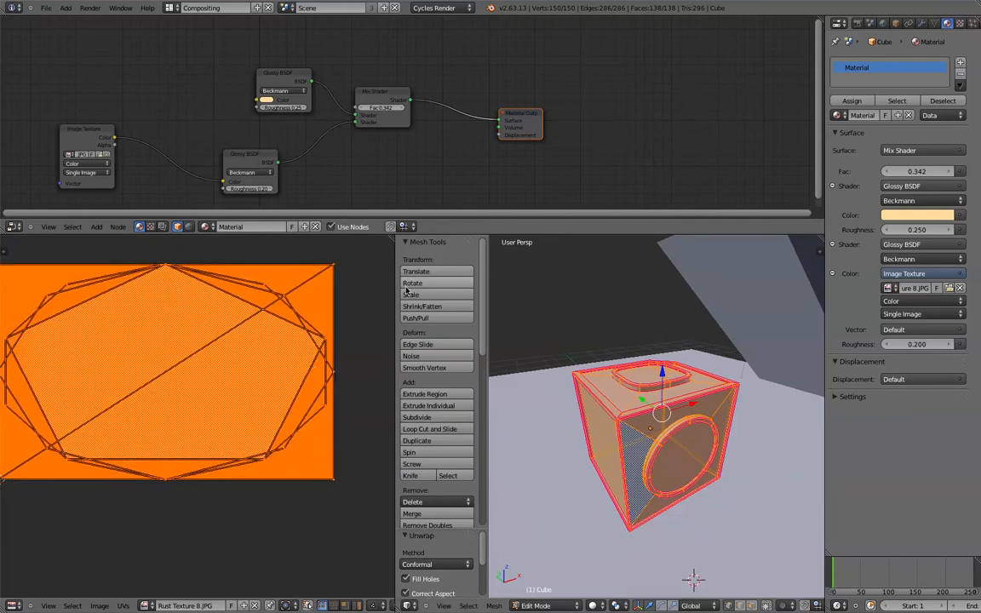
Leave Edit Mode and switch the 3D view to a shading mode that displays the textures.
key(Tab)
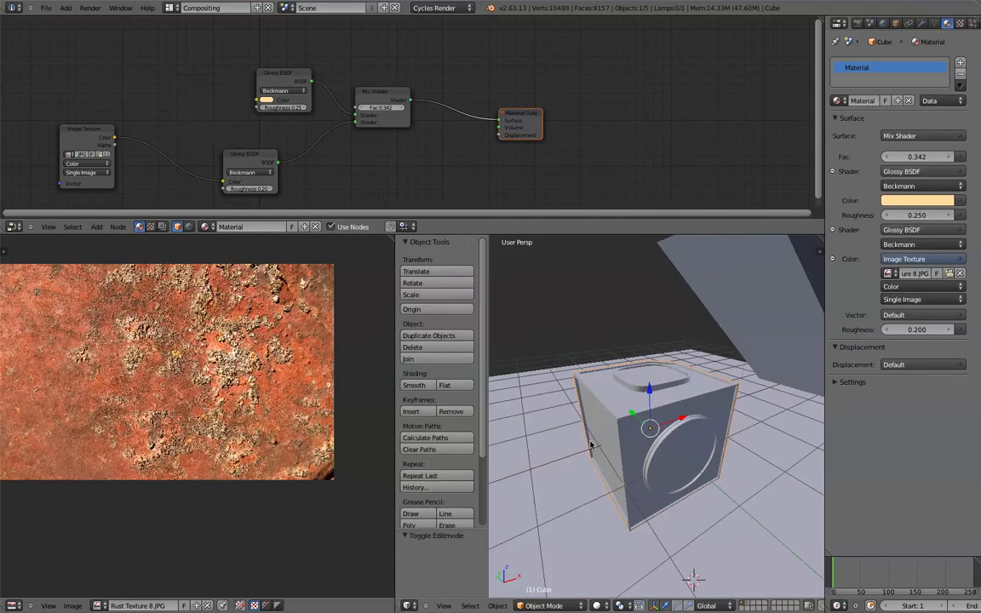
click(597, 605)
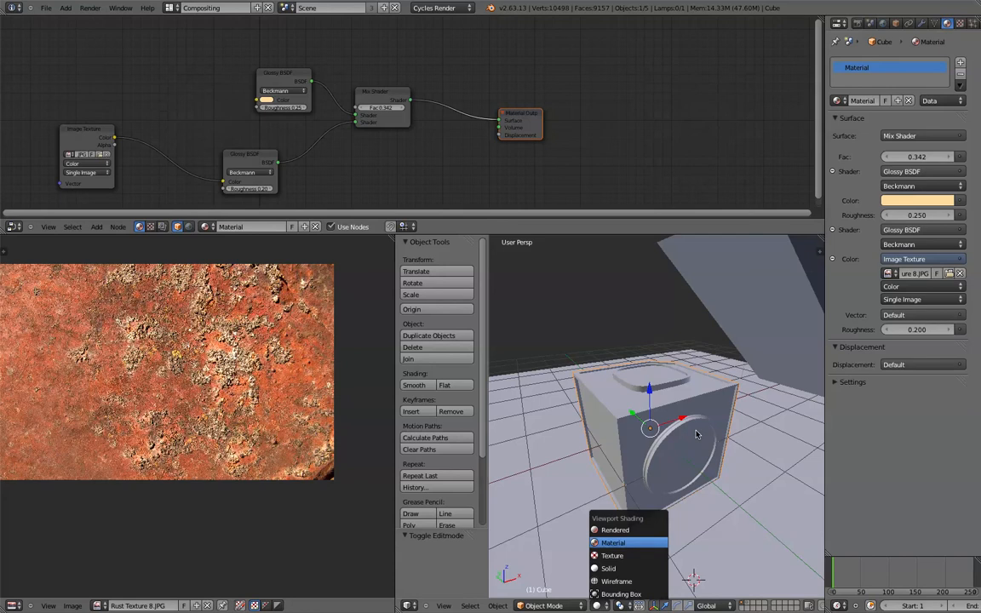
click(637, 555)
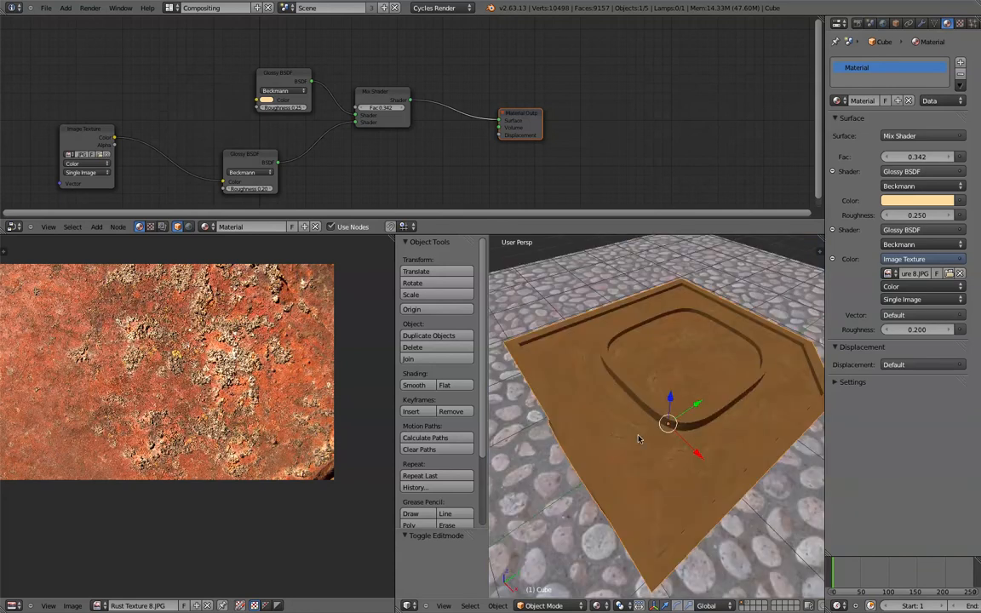
Examine the rust texture's mapping on the cube from several sides and distances, then reselect the cube.
key(a)
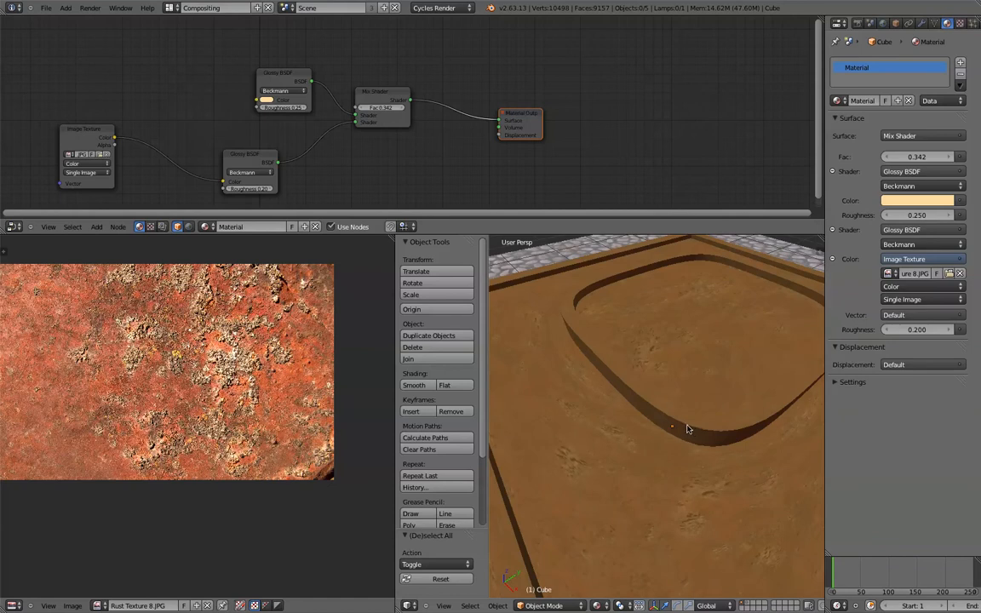
scroll(670, 429, down, 5)
mouse_move(698, 419)
middle_down()
mouse_move(742, 380)
mouse_move(773, 372)
mouse_move(704, 379)
mouse_move(709, 390)
mouse_move(662, 396)
mouse_move(739, 416)
mouse_move(632, 444)
mouse_move(681, 424)
middle_up()
scroll(720, 380, down, 5)
scroll(661, 396, up, 3)
scroll(661, 396, up, 3)
scroll(681, 424, down, 3)
scroll(680, 422, down, 2)
right_click(694, 425)
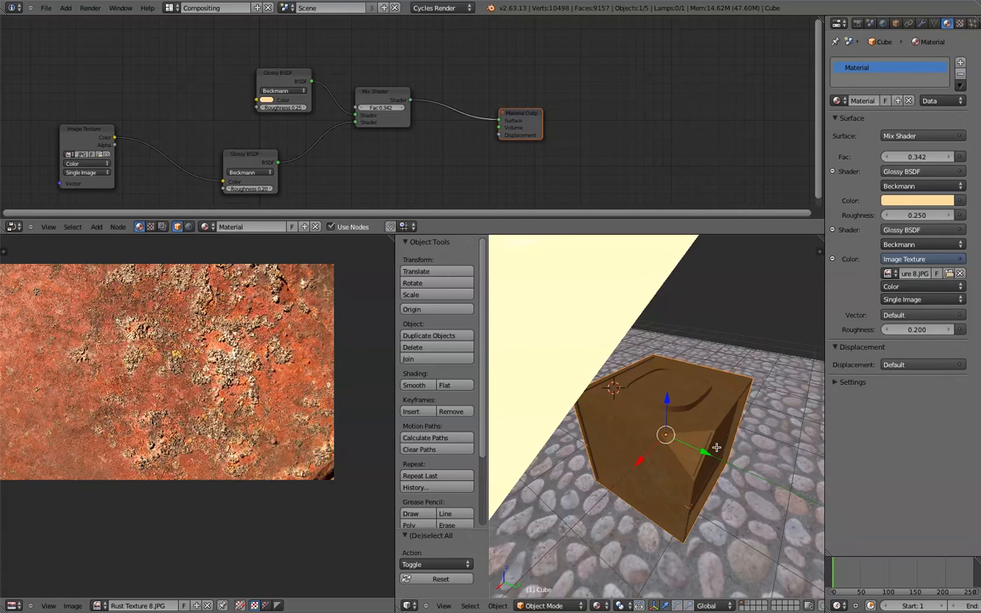
Enter Edit Mode on the cube with nothing selected and limit selection to visible geometry.
key(Tab)
middle_drag(716, 447, 696, 375)
key(a)
middle_drag(652, 434, 703, 431)
scroll(707, 426, up, 4)
scroll(709, 421, down, 2)
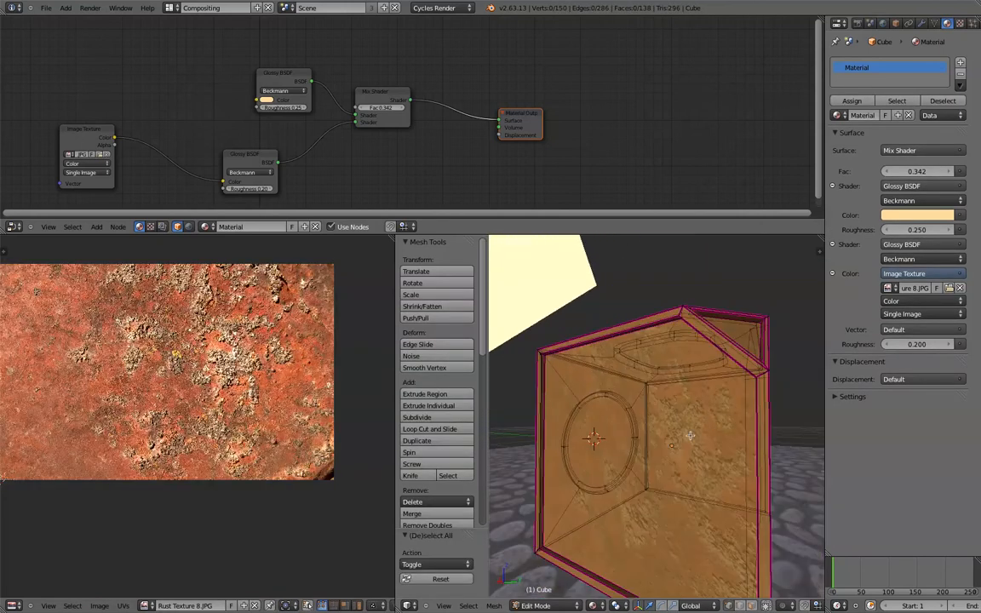
click(764, 606)
middle_drag(730, 516, 605, 425)
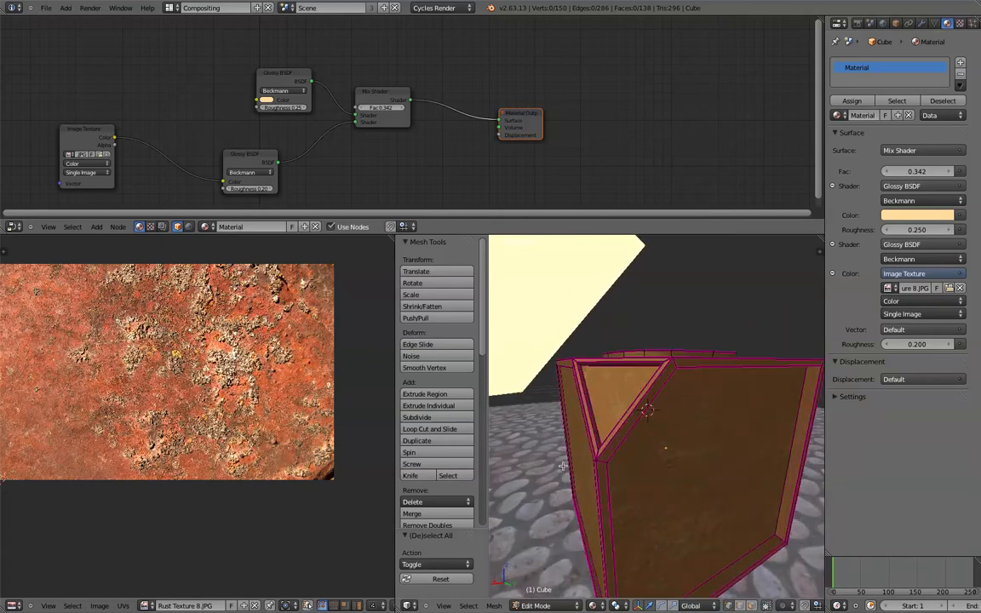
middle_drag(564, 383, 629, 399)
Select the whole mesh and unwrap it with Smart UV Project, using angle limit 66, island margin 0 and area weight 0.
key(a)
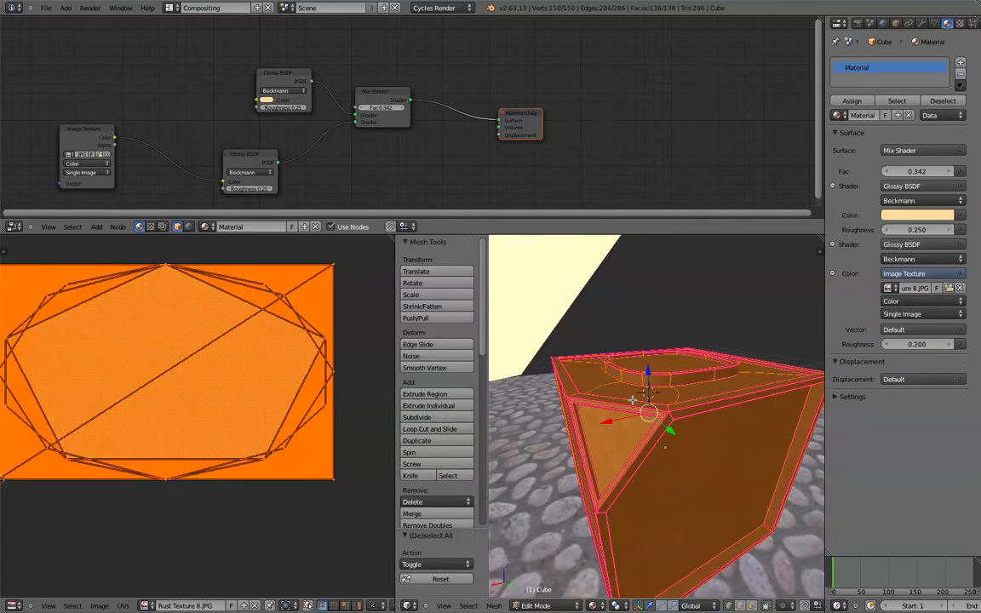
key(u)
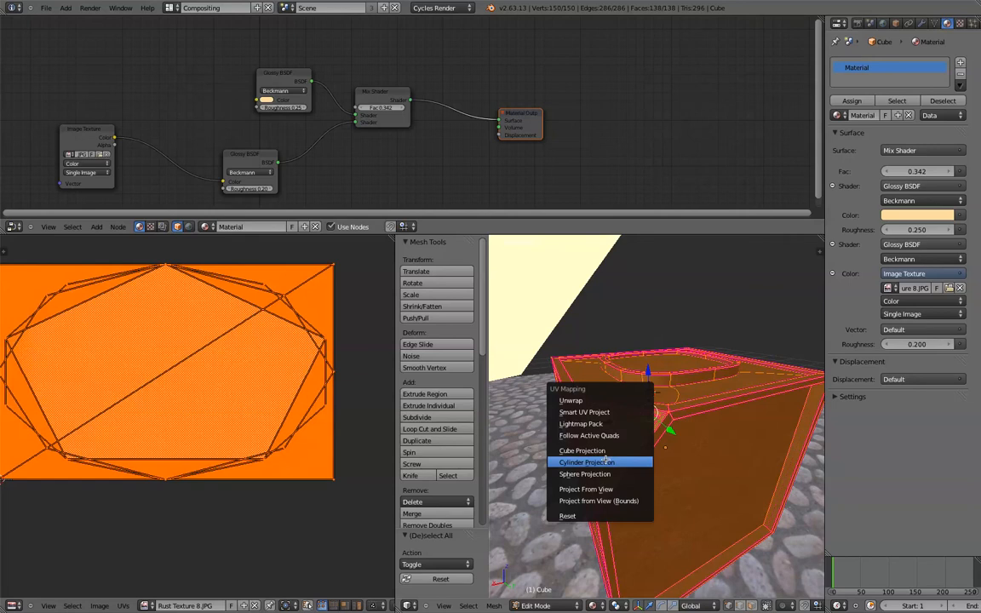
click(611, 400)
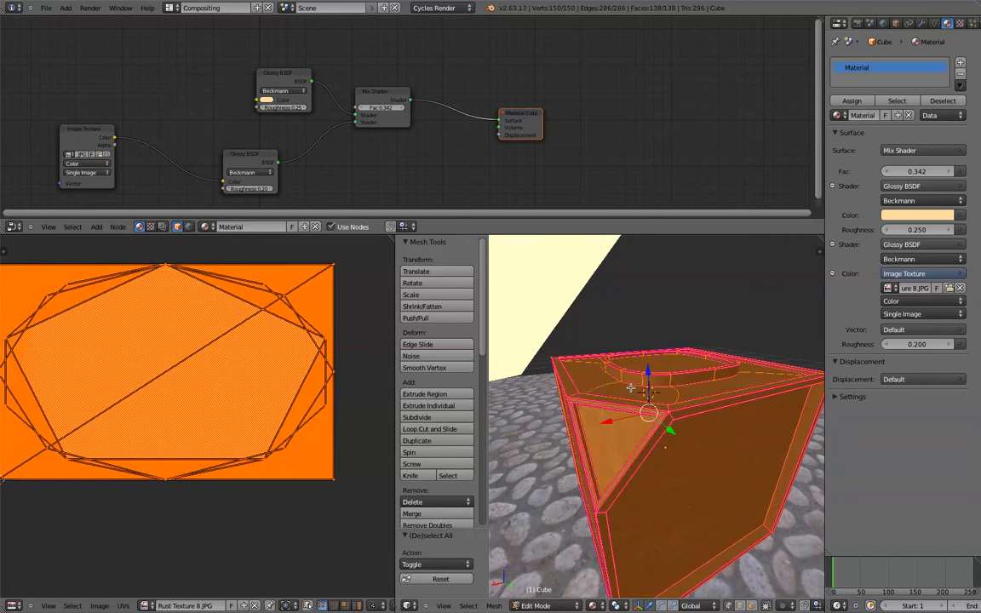
key(u)
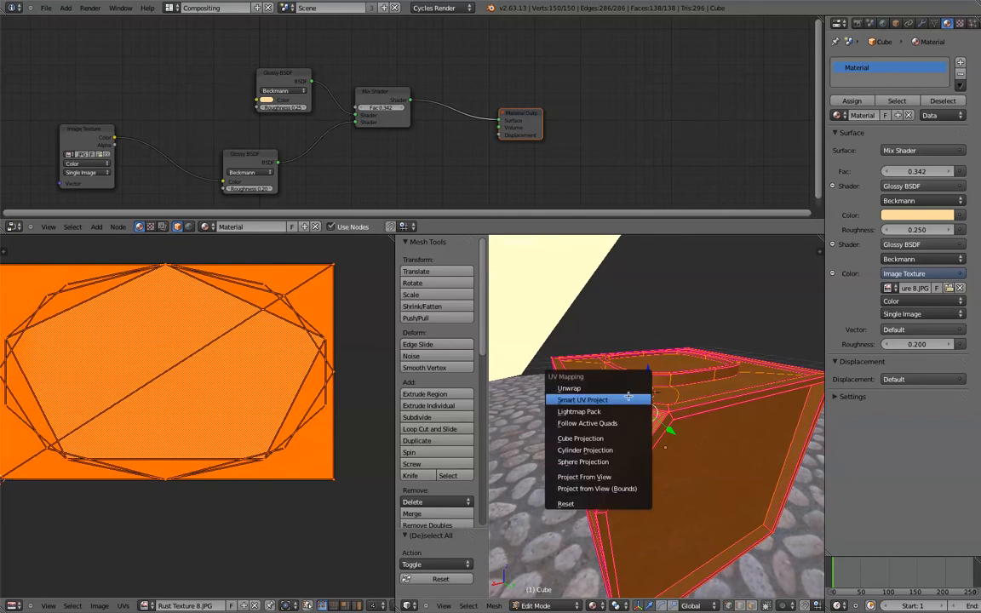
click(627, 396)
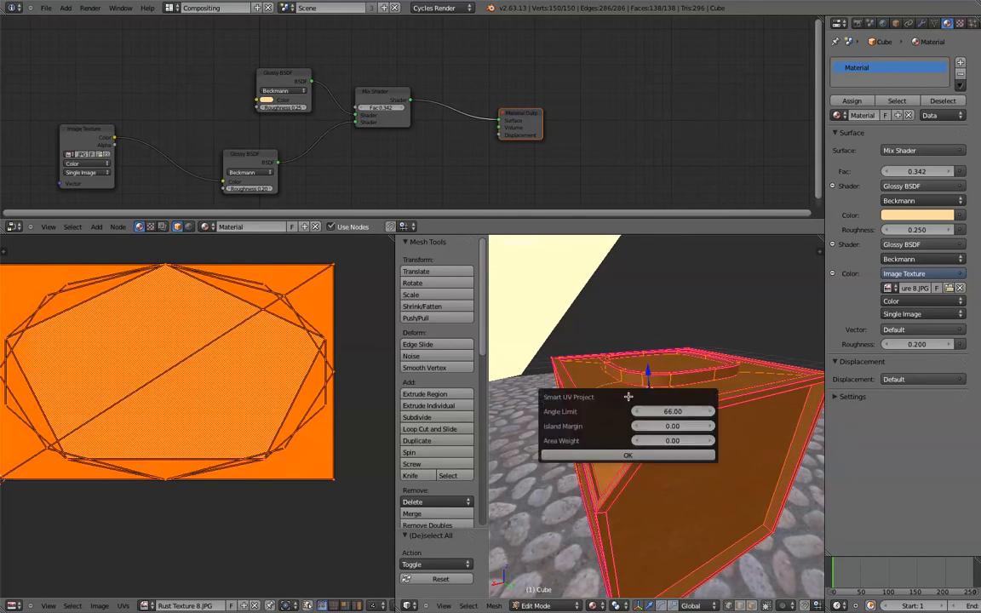
click(599, 455)
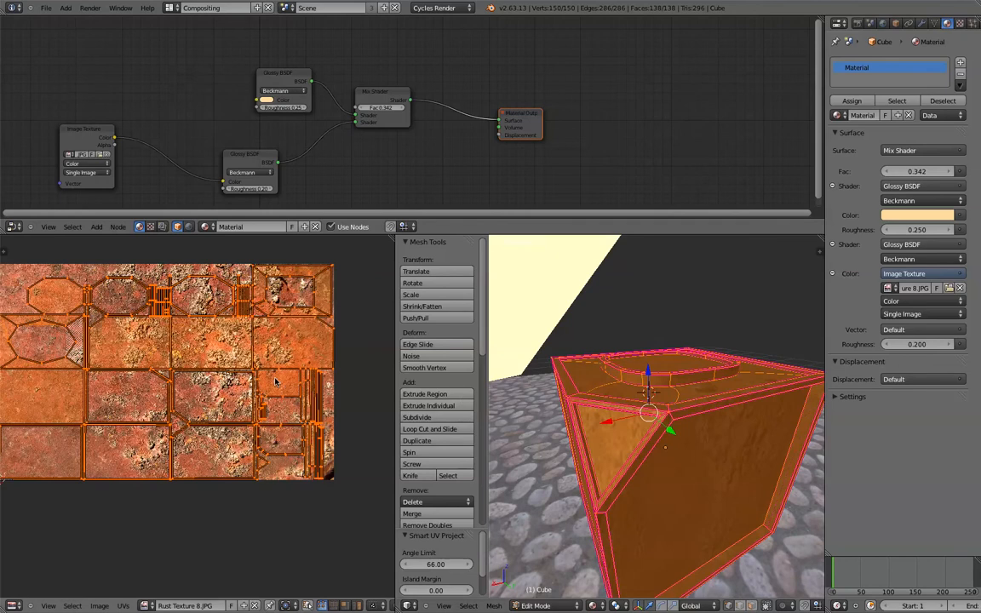
scroll(213, 295, down, 1)
scroll(186, 267, up, 1)
scroll(214, 324, up, 1)
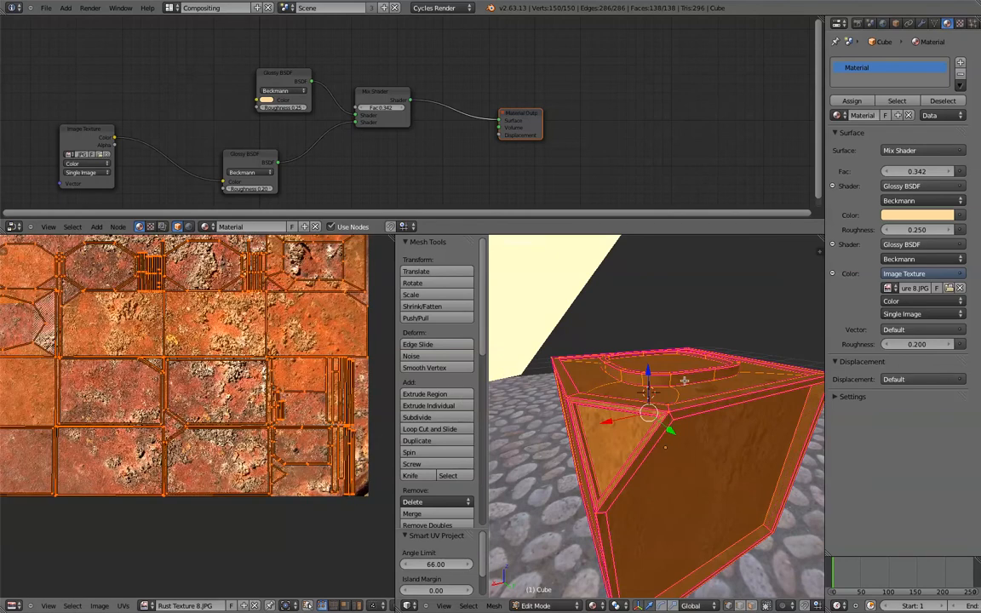
scroll(215, 323, up, 1)
scroll(605, 366, down, 1)
Deselect the mesh, return to Object Mode and switch the 3D view to rendered shading.
middle_drag(605, 366, 644, 342)
key(Tab)
scroll(636, 399, up, 3)
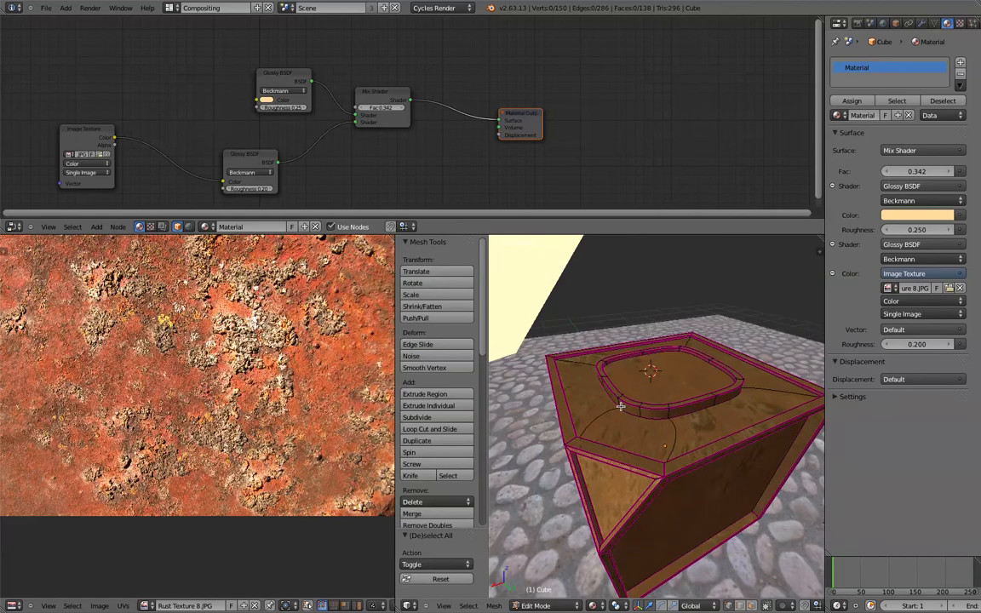
middle_drag(621, 406, 580, 525)
key(Tab)
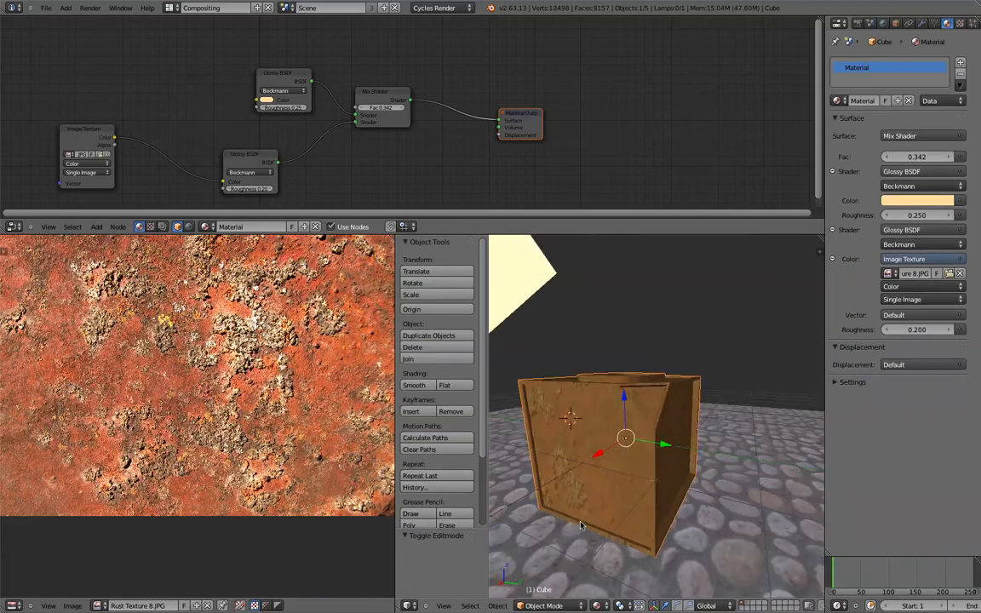
click(598, 606)
click(627, 533)
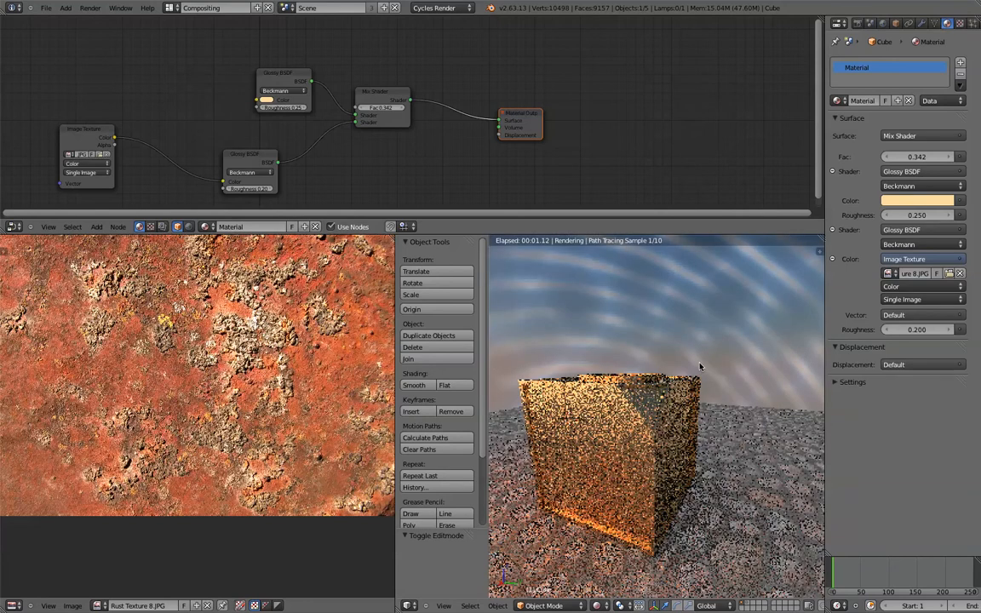
Set the Mix Shader's factor to 0.622 while viewing the cube's side with the cut corner.
middle_drag(699, 354, 708, 380)
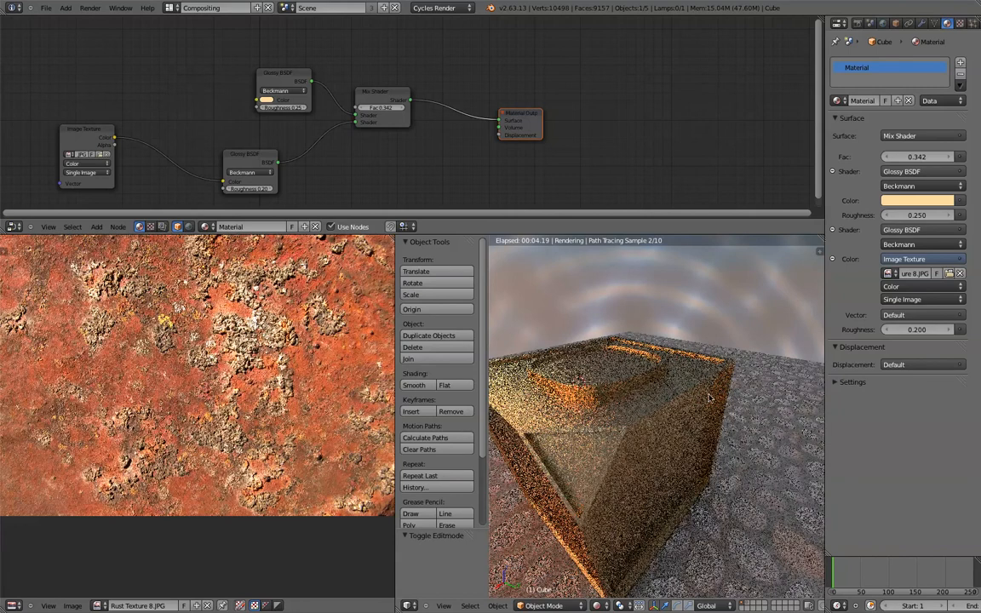
middle_drag(649, 452, 730, 386)
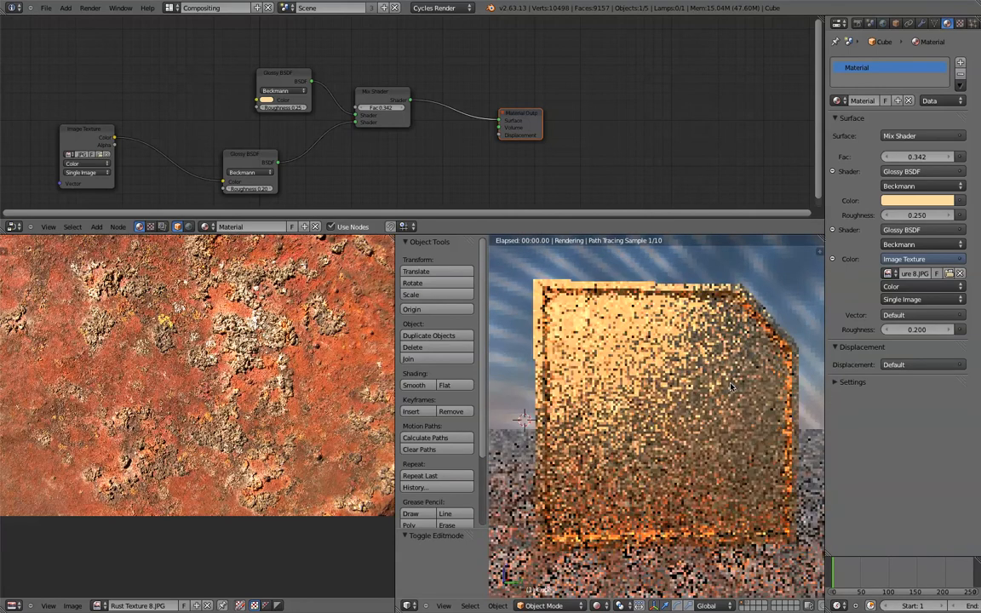
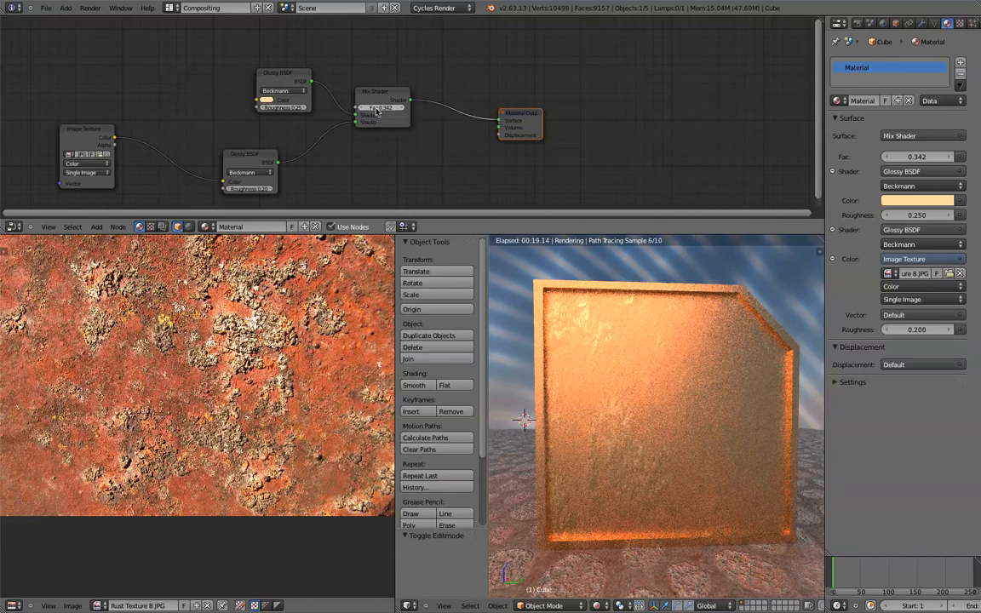
drag(377, 111, 460, 170)
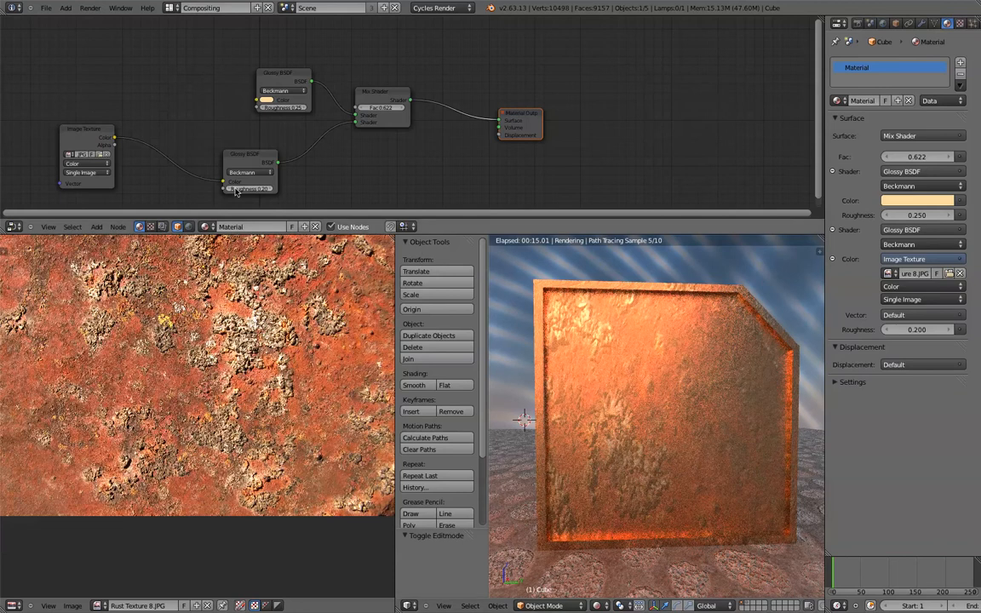
Duplicate the Image Texture node together with its linked Glossy BSDF and place the copies below the originals.
key(b)
key(Escape)
key(a)
drag(54, 122, 263, 192)
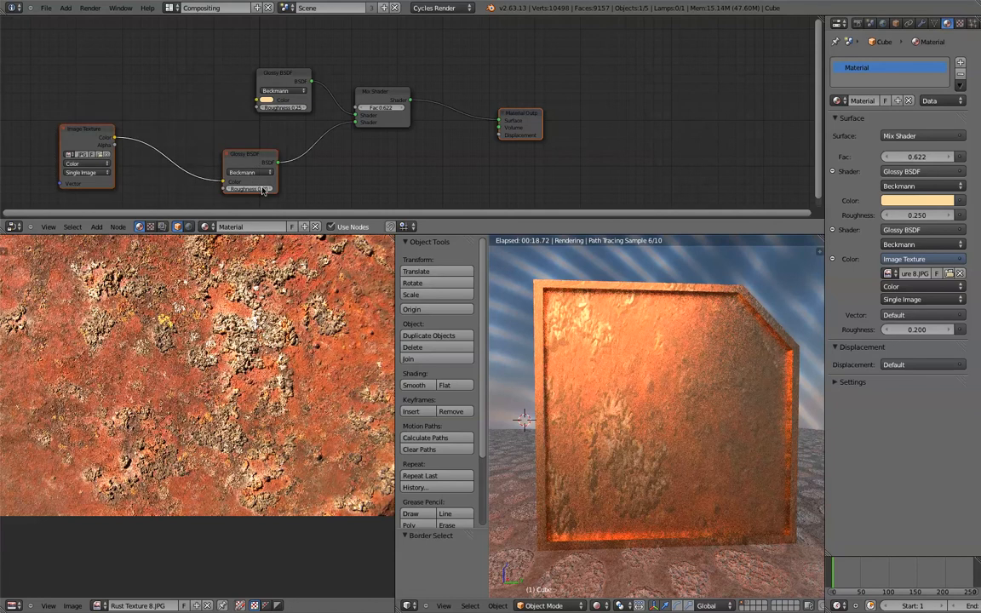
scroll(229, 166, down, 2)
middle_drag(229, 166, 203, 147)
key(shift+d)
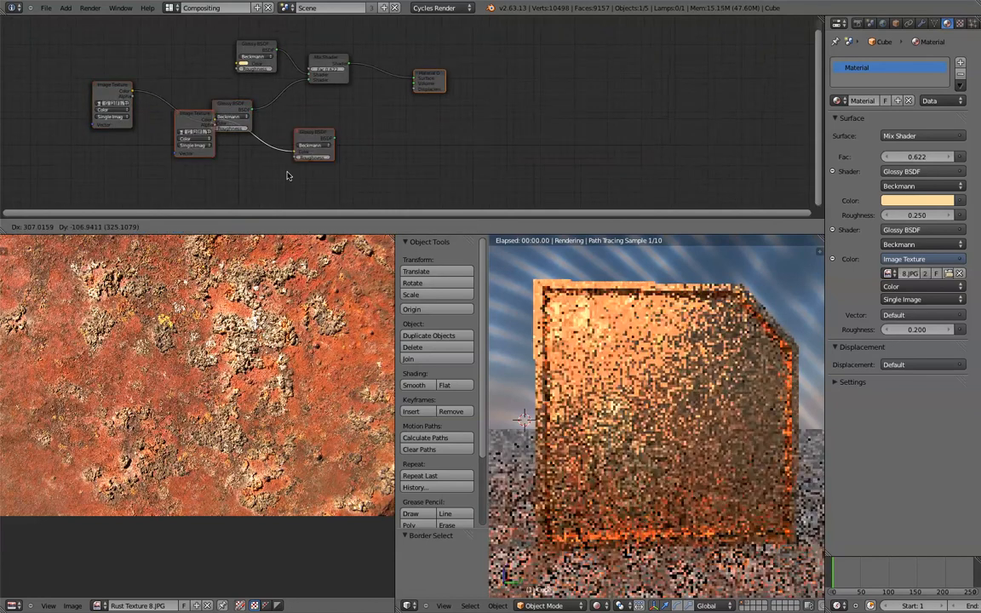
click(462, 146)
scroll(405, 181, up, 1)
right_click(348, 173)
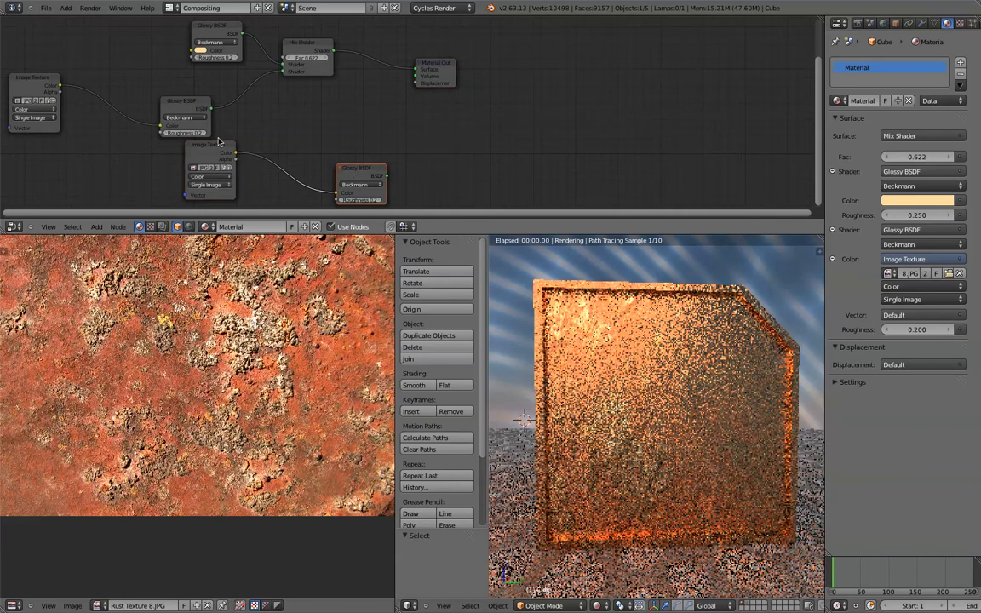
Add a Texture Coordinate node and place it just before the original Image Texture node.
scroll(183, 134, down, 2)
scroll(181, 133, up, 3)
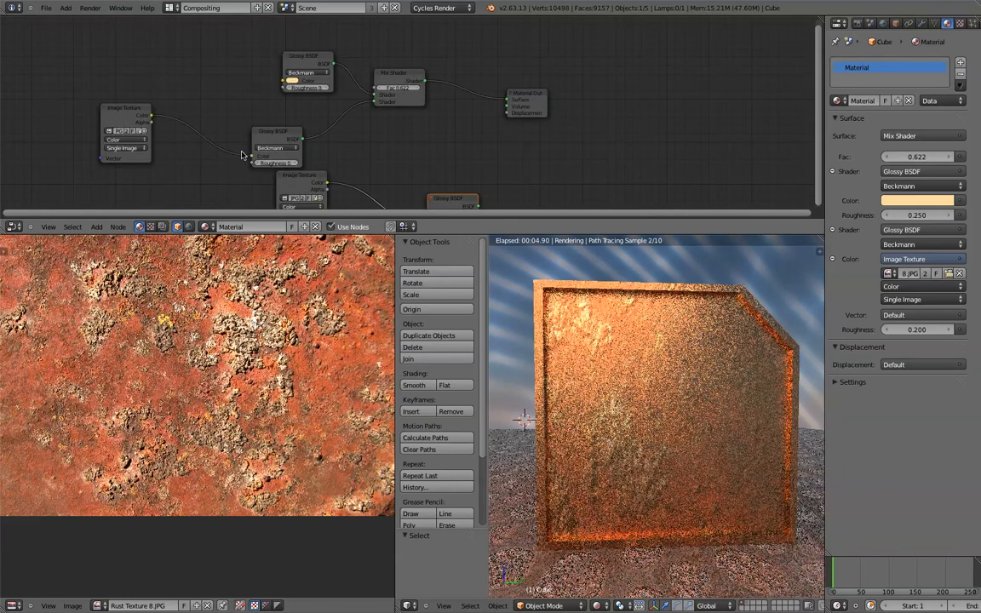
scroll(229, 152, down, 3)
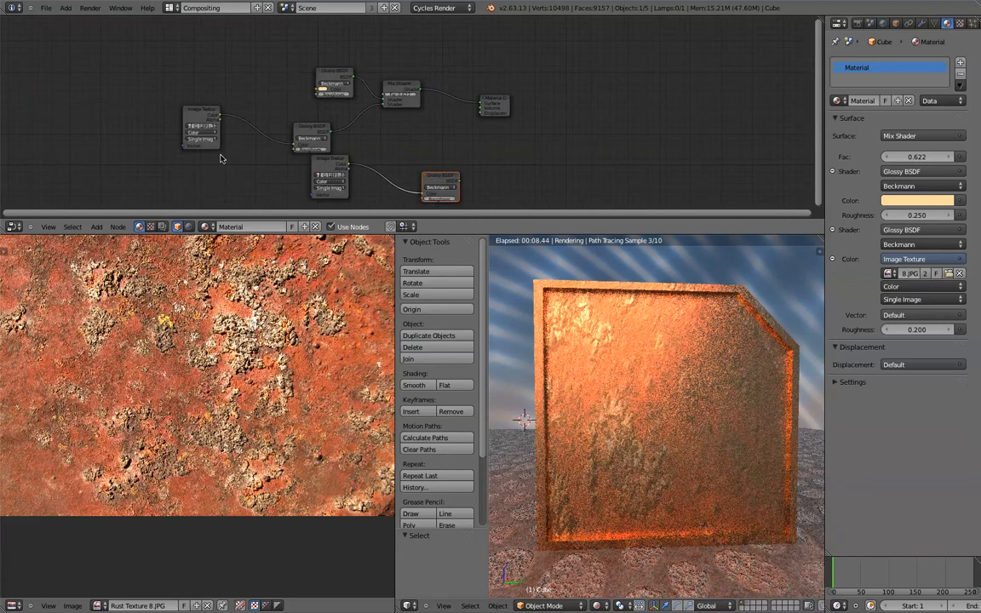
key(shift+a)
mouse_move(194, 132)
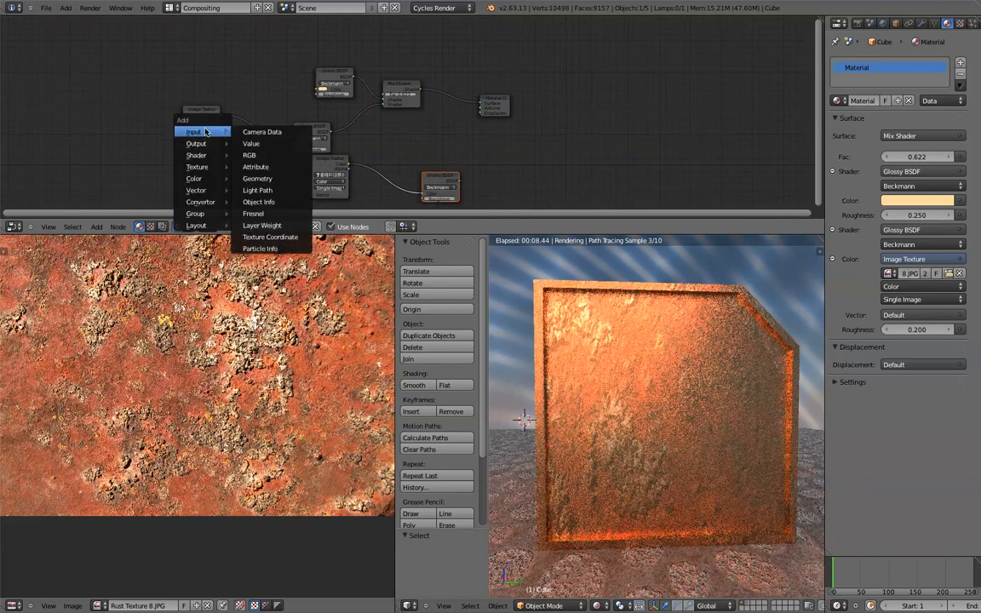
click(271, 237)
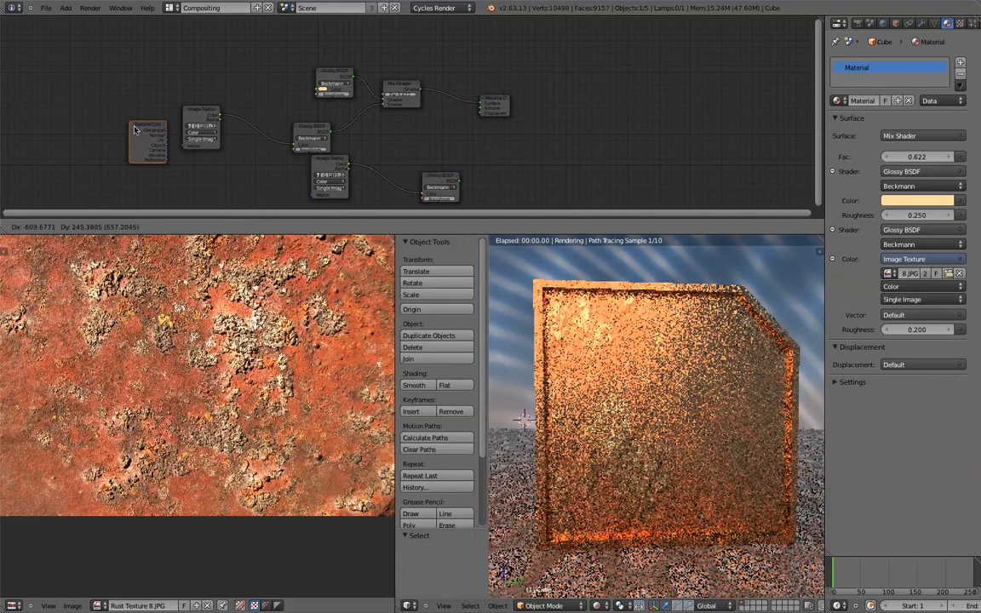
click(122, 113)
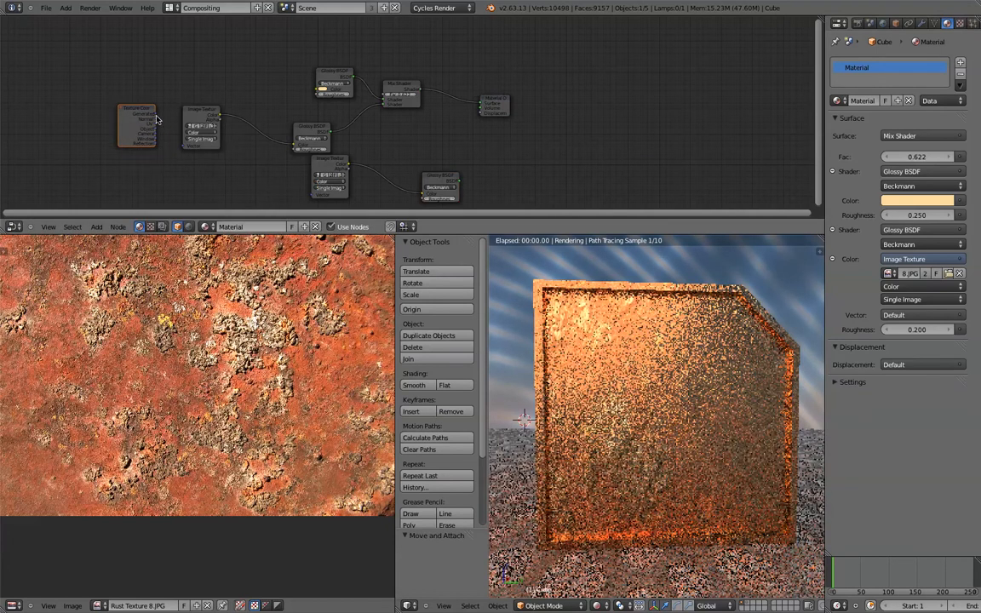
Link the Texture Coordinate's UV output to the original Image Texture's Vector input and delete the duplicated Glossy BSDF node.
drag(155, 120, 184, 147)
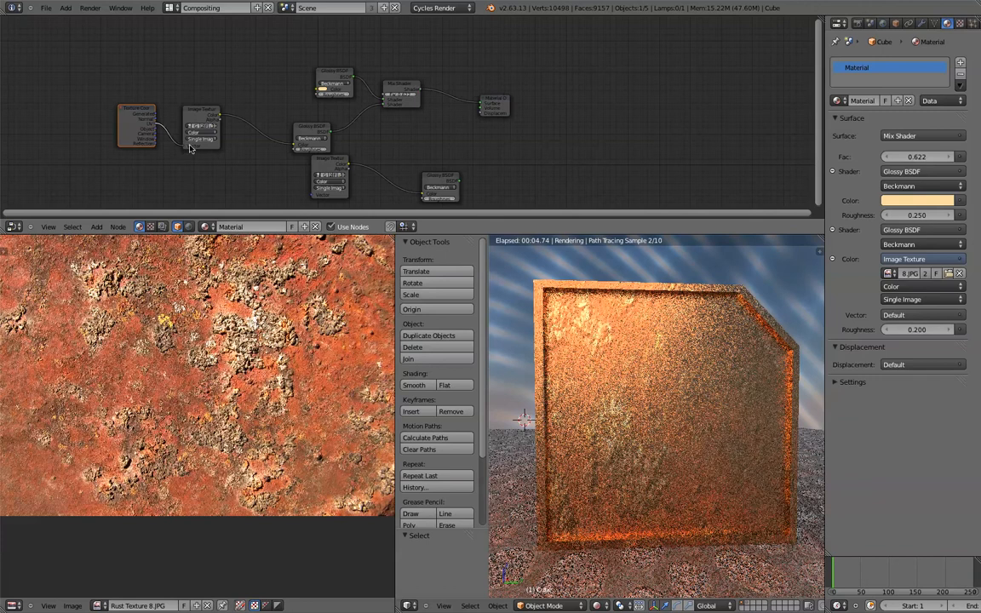
scroll(237, 165, up, 2)
scroll(235, 167, down, 3)
scroll(235, 167, up, 2)
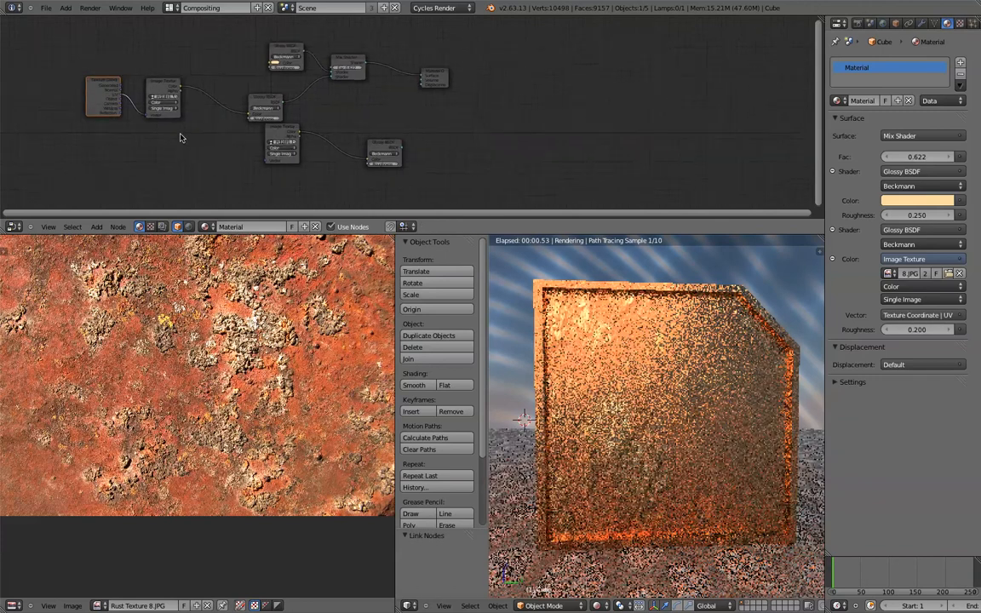
click(246, 136)
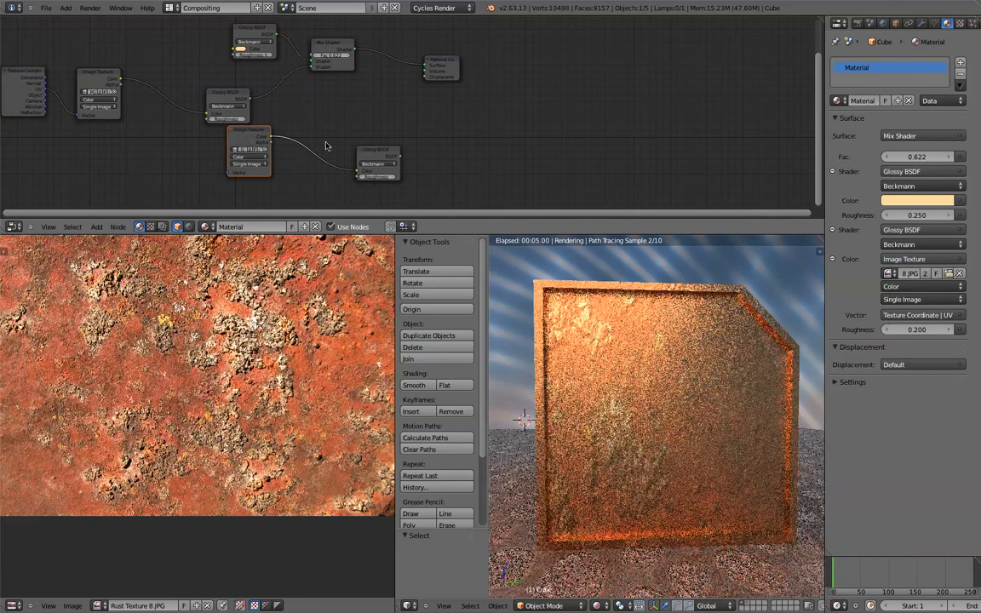
key(x)
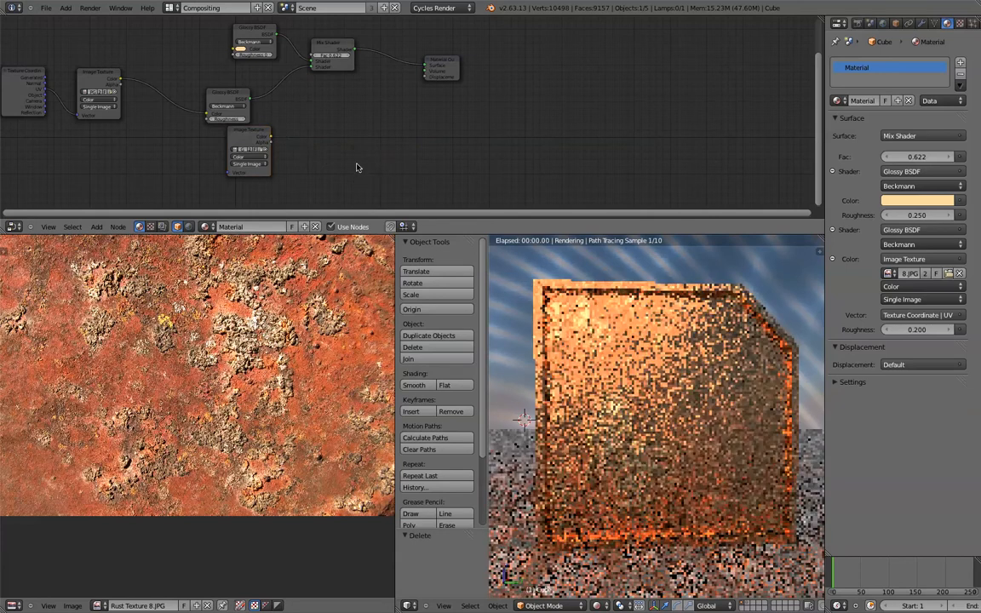
key(shift+a)
mouse_move(243, 164)
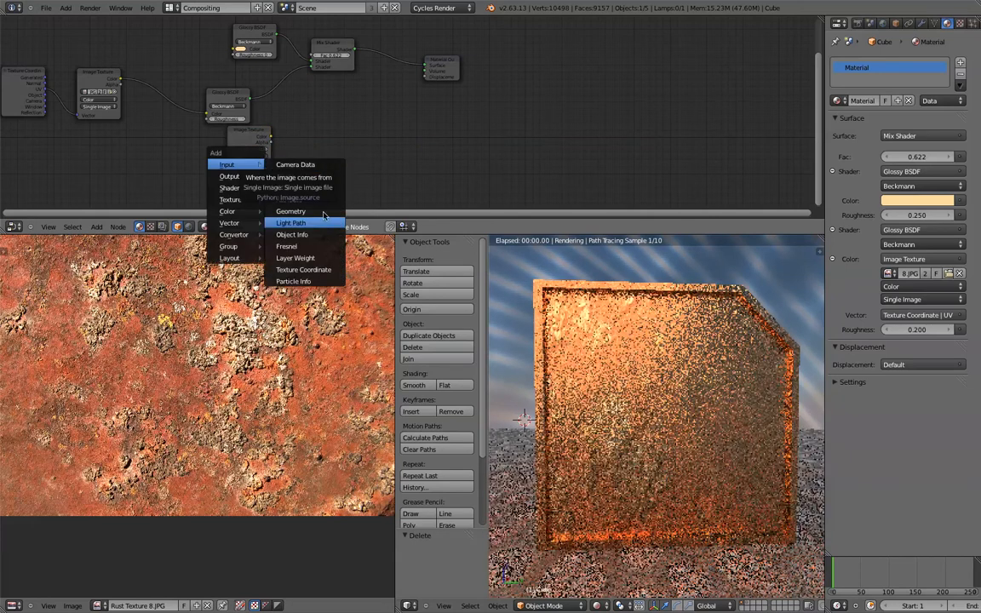
key(Escape)
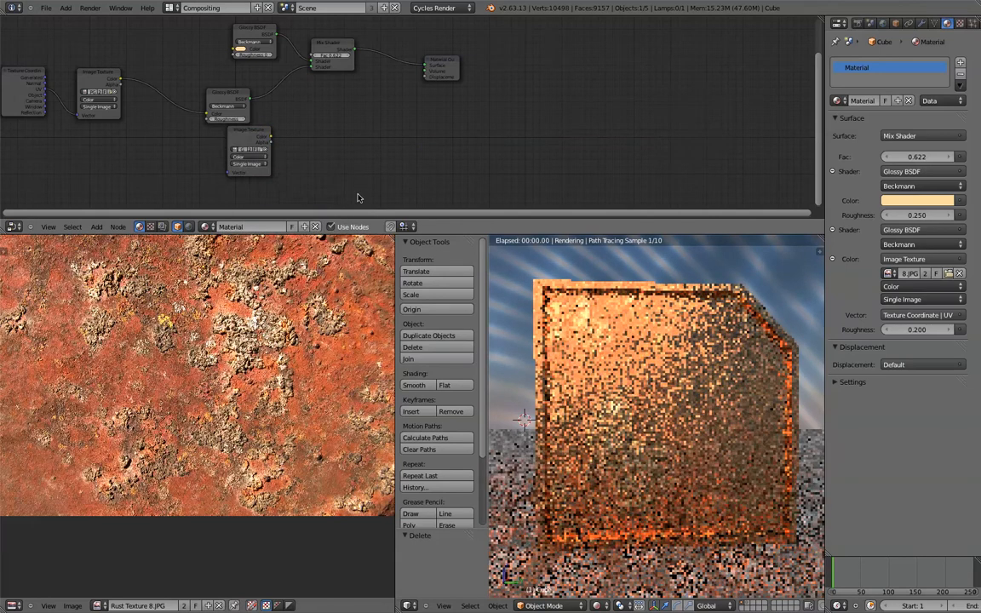
Place a second Texture Coordinate node before the duplicated Image Texture and link its UV output to that texture's Vector input.
scroll(358, 197, down, 2)
drag(358, 195, 250, 163)
scroll(249, 163, up, 2)
drag(163, 177, 146, 135)
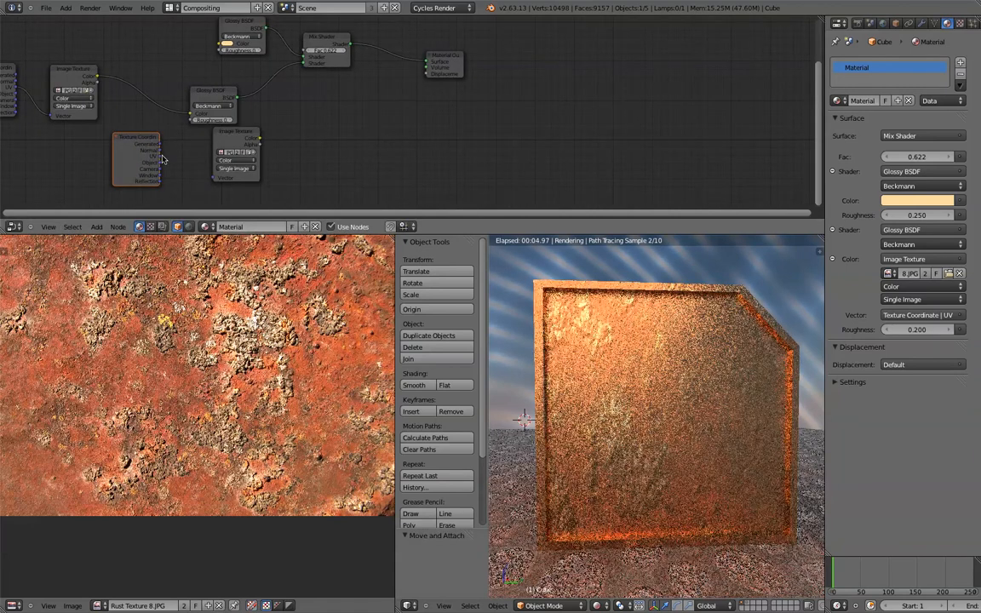
drag(160, 156, 214, 178)
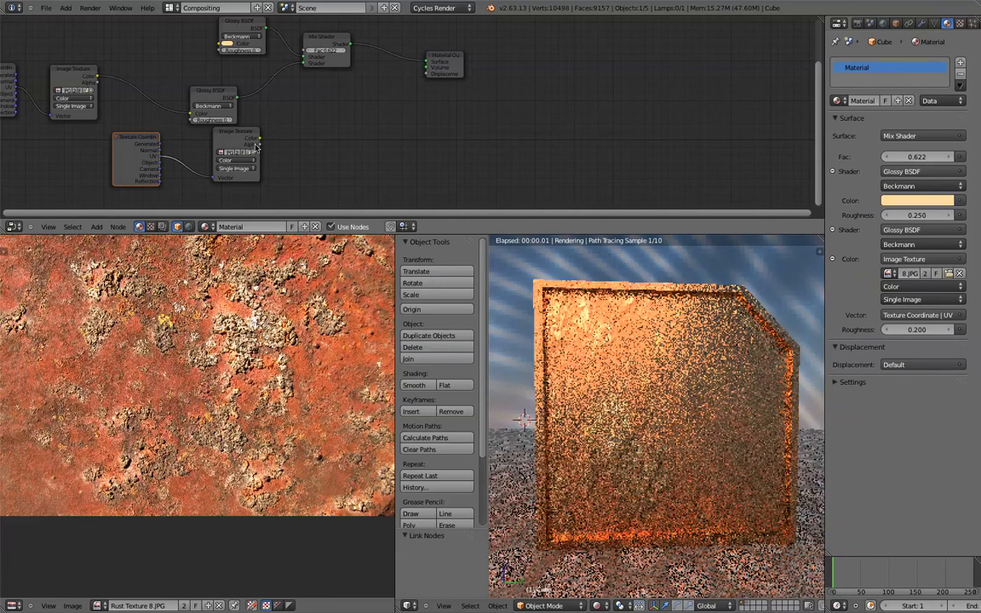
Link the duplicated Image Texture's Color to the Material Output's Displacement and insert an RGB to BW node on that link.
drag(259, 138, 425, 75)
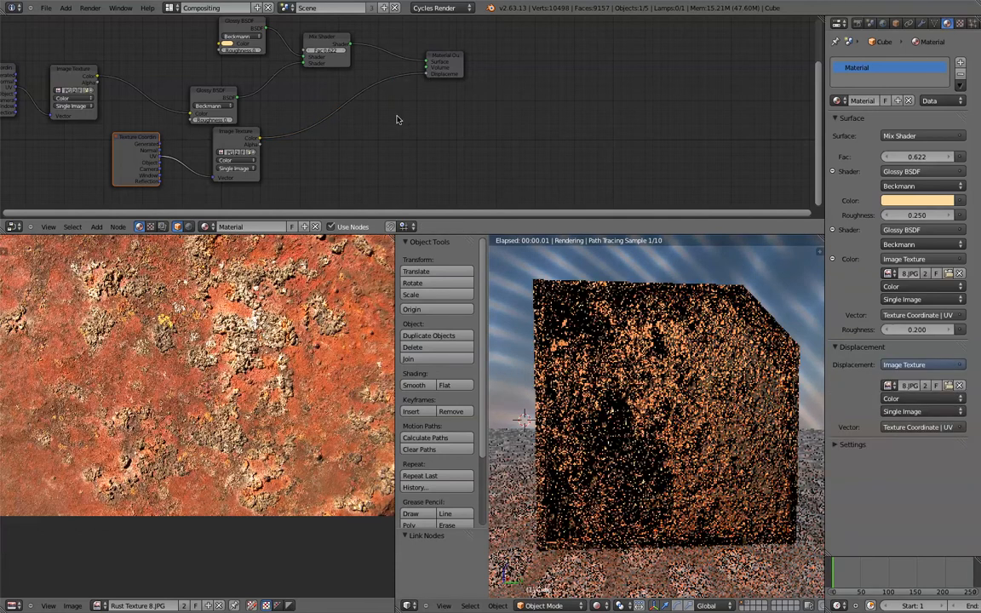
key(shift+a)
mouse_move(351, 214)
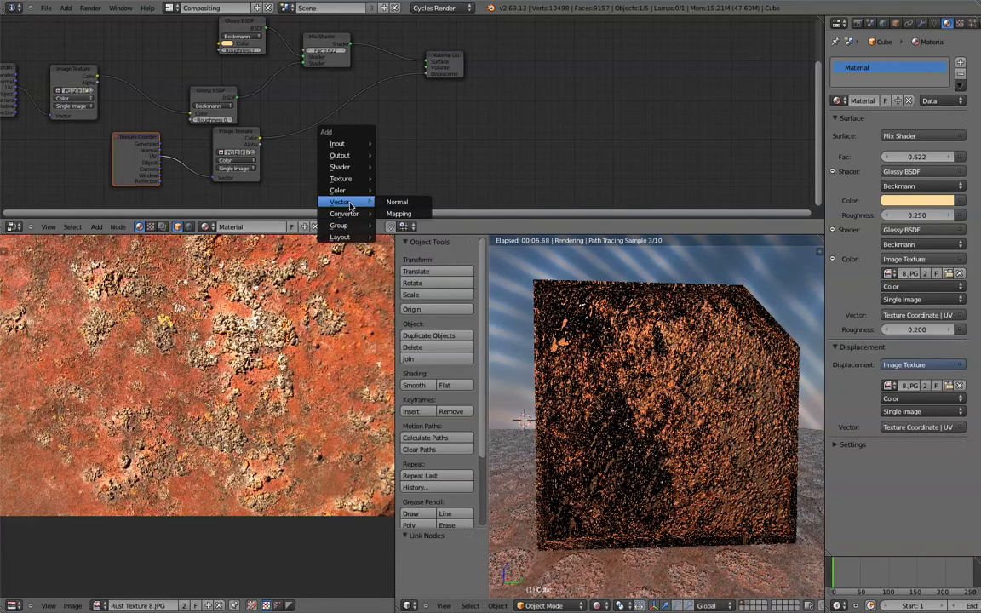
click(402, 225)
click(432, 189)
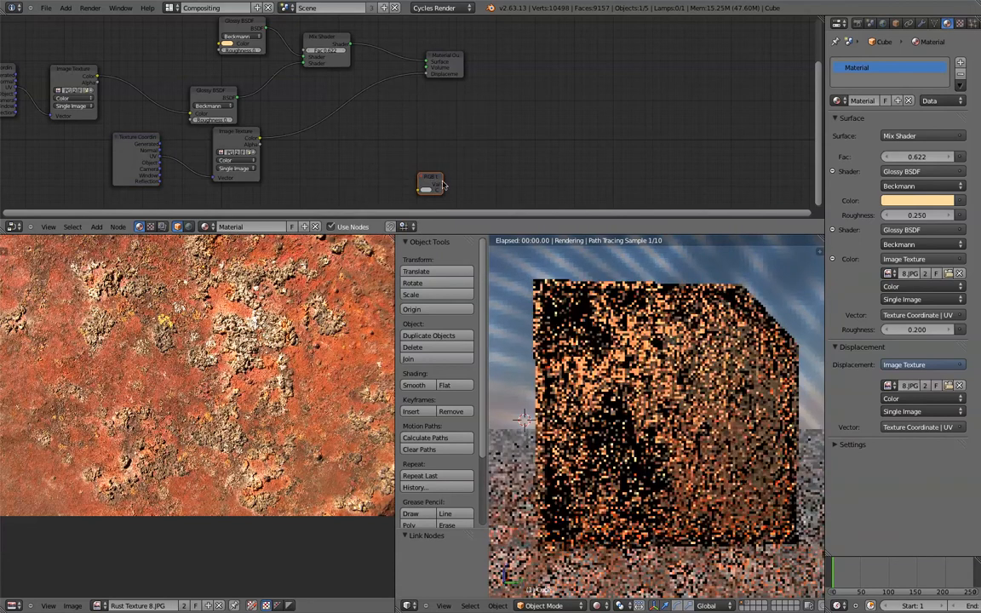
drag(432, 183, 316, 127)
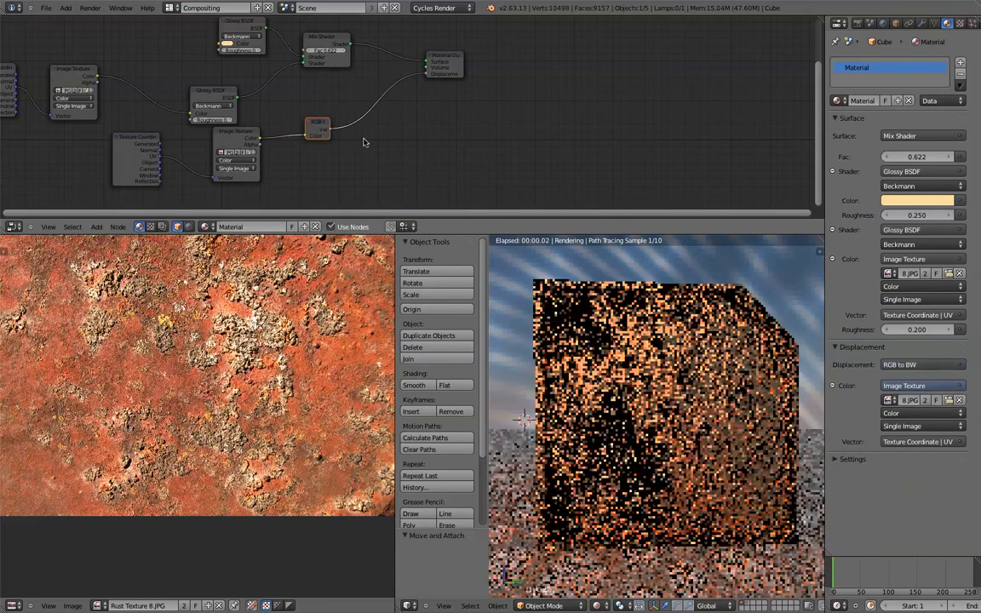
Insert a ColorRamp after the RGB to BW node, with its black stop near the start and white stop slightly past the middle.
key(shift+a)
mouse_move(357, 150)
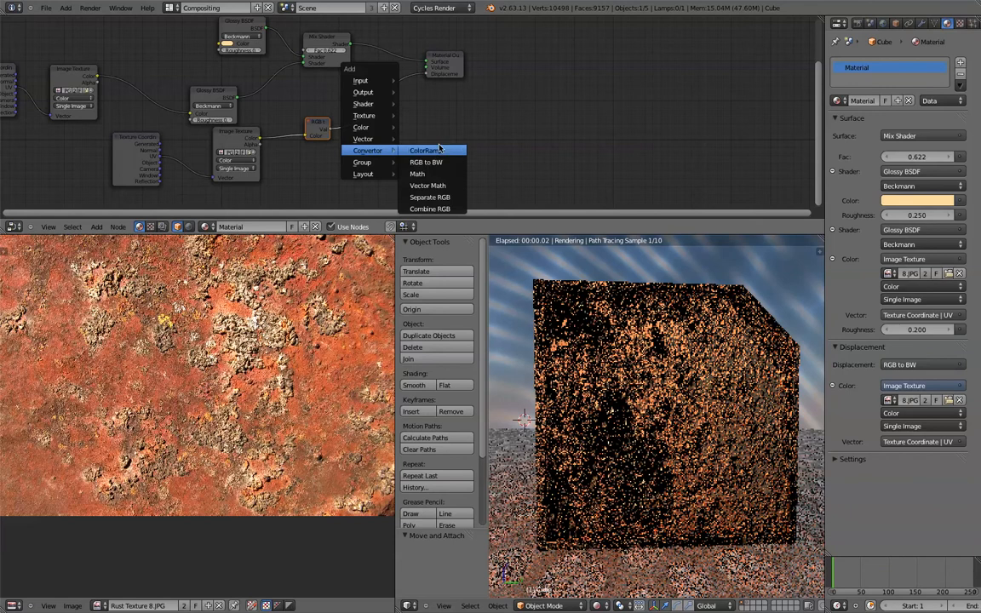
click(438, 149)
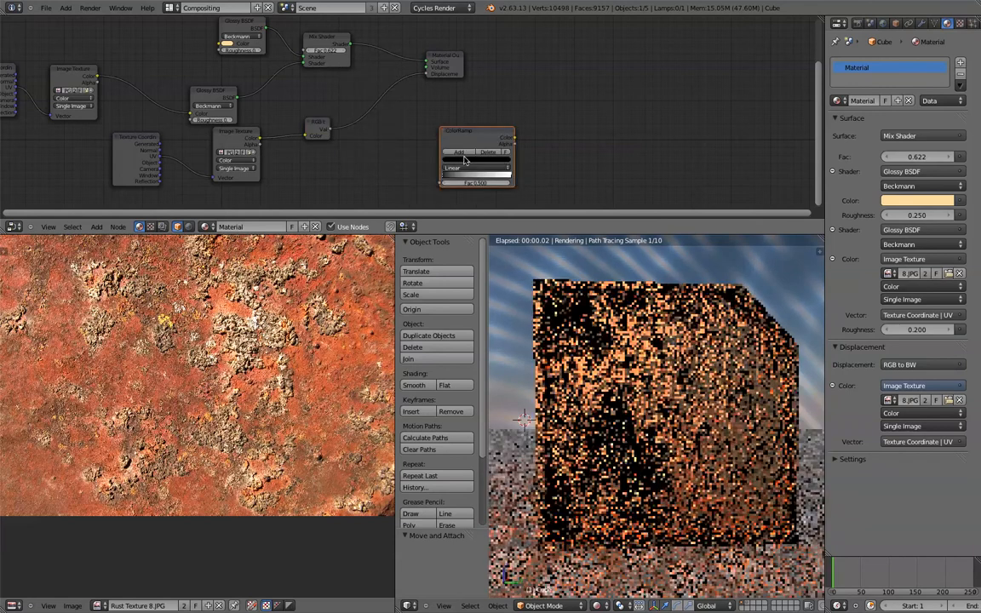
click(393, 94)
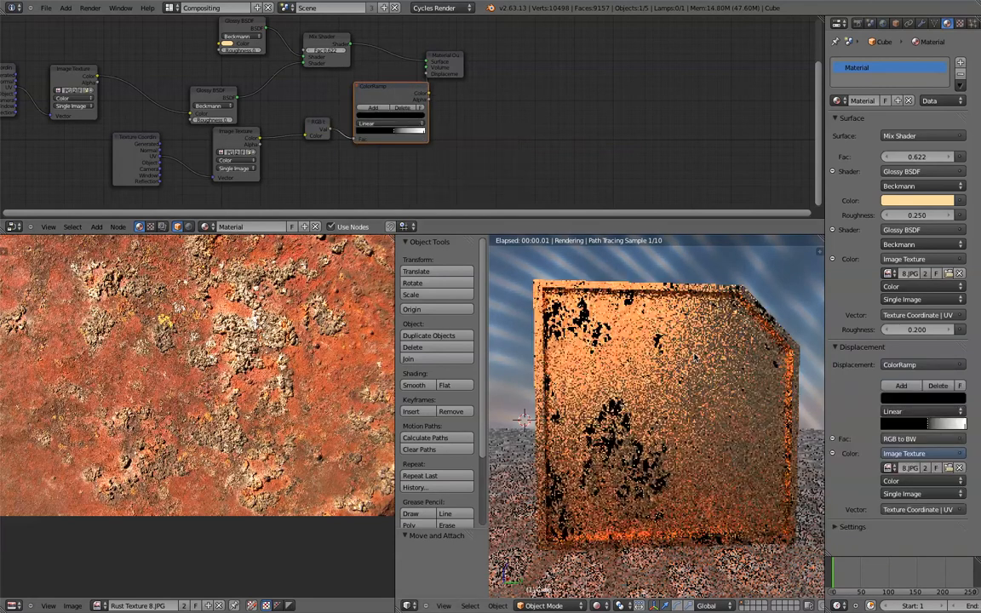
drag(398, 138, 363, 137)
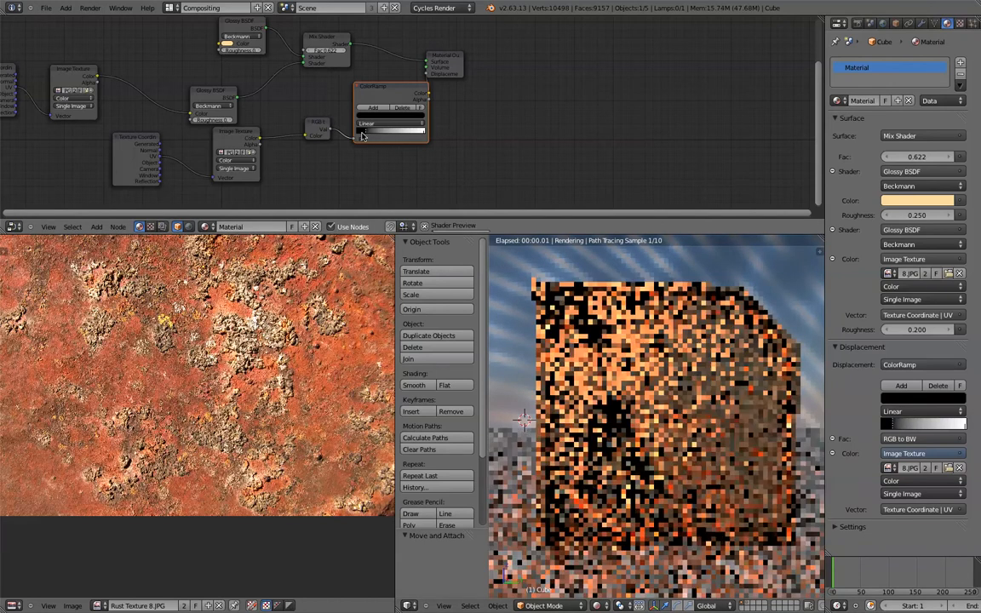
drag(423, 132, 396, 132)
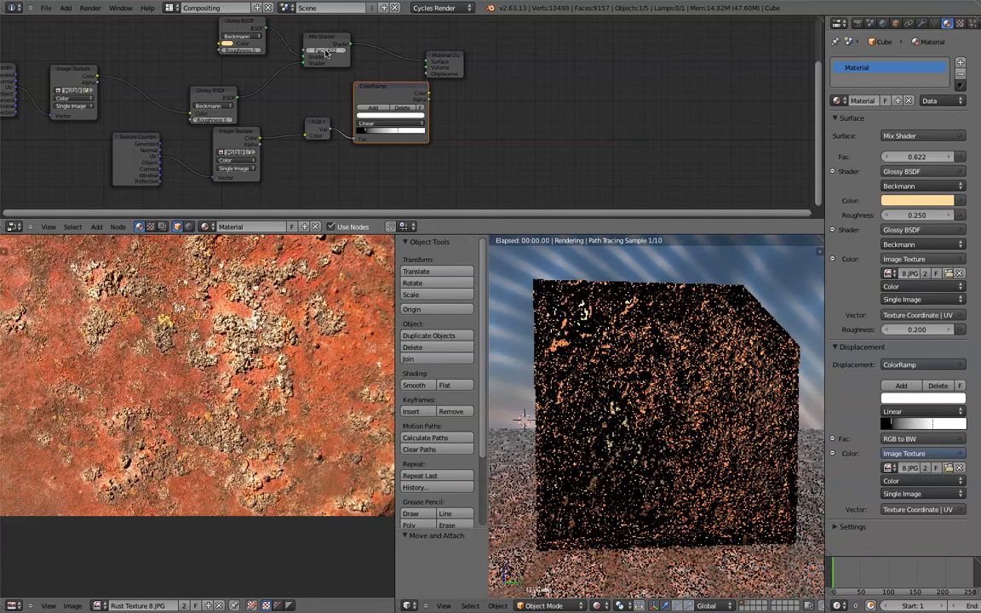
Set the Mix Shader's factor to 0.610 and inspect the rendered cube from above and from its cut corner.
drag(326, 53, 316, 54)
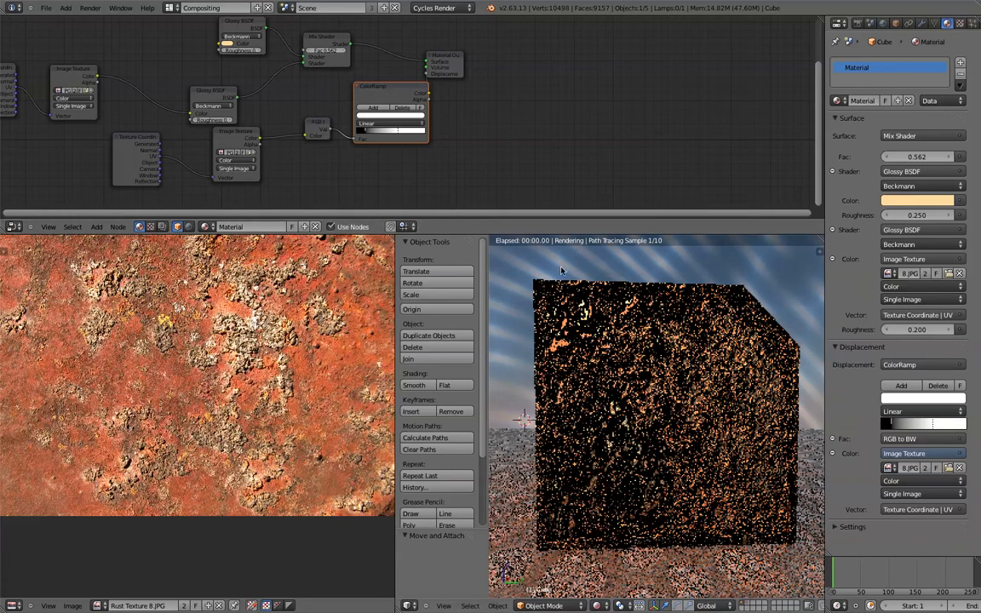
drag(324, 53, 330, 53)
scroll(650, 324, down, 2)
scroll(651, 324, down, 1)
middle_drag(655, 325, 511, 383)
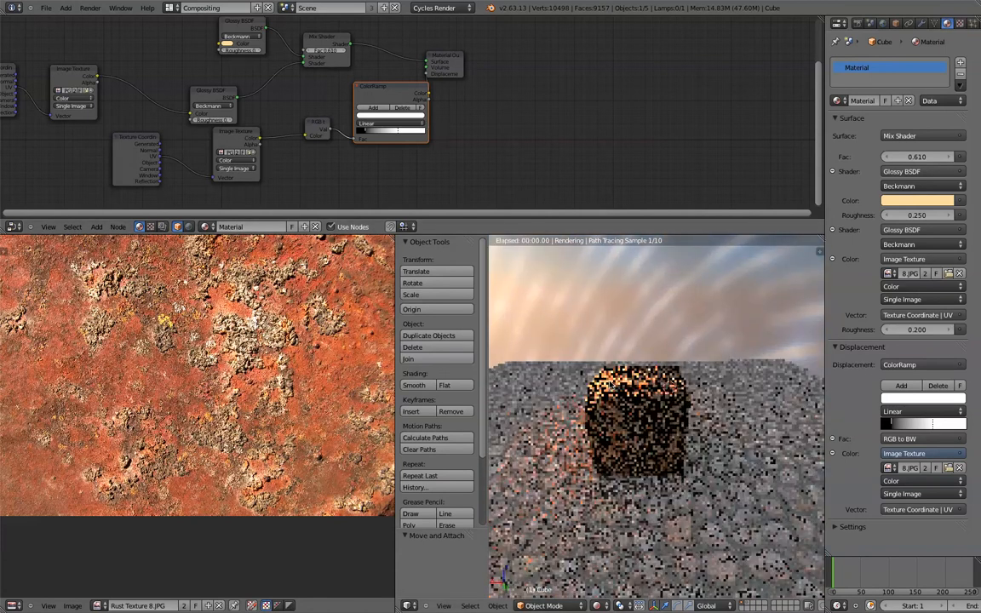
scroll(608, 382, up, 1)
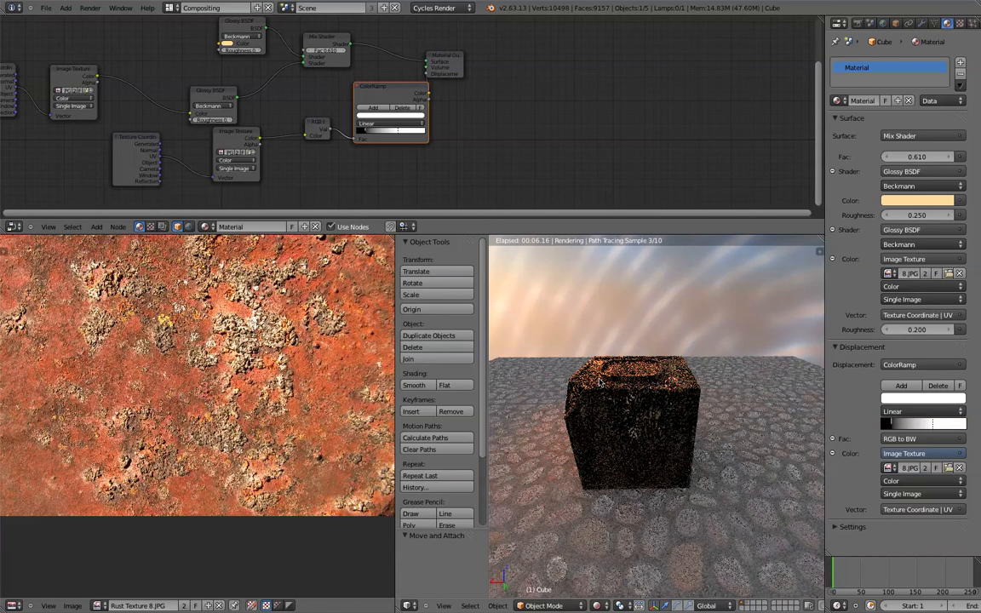
middle_drag(579, 380, 644, 394)
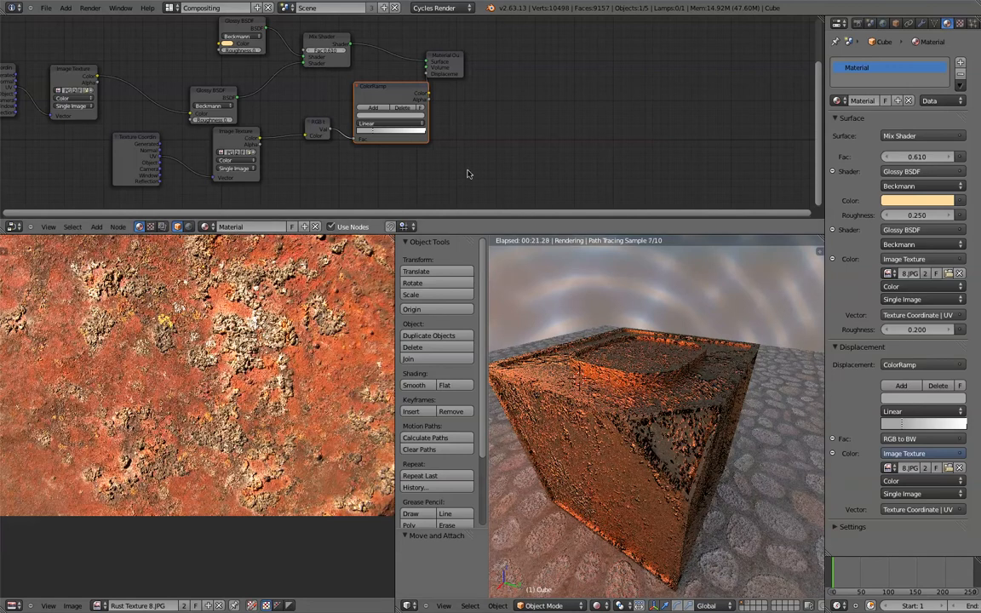
scroll(442, 160, down, 2)
scroll(443, 160, down, 1)
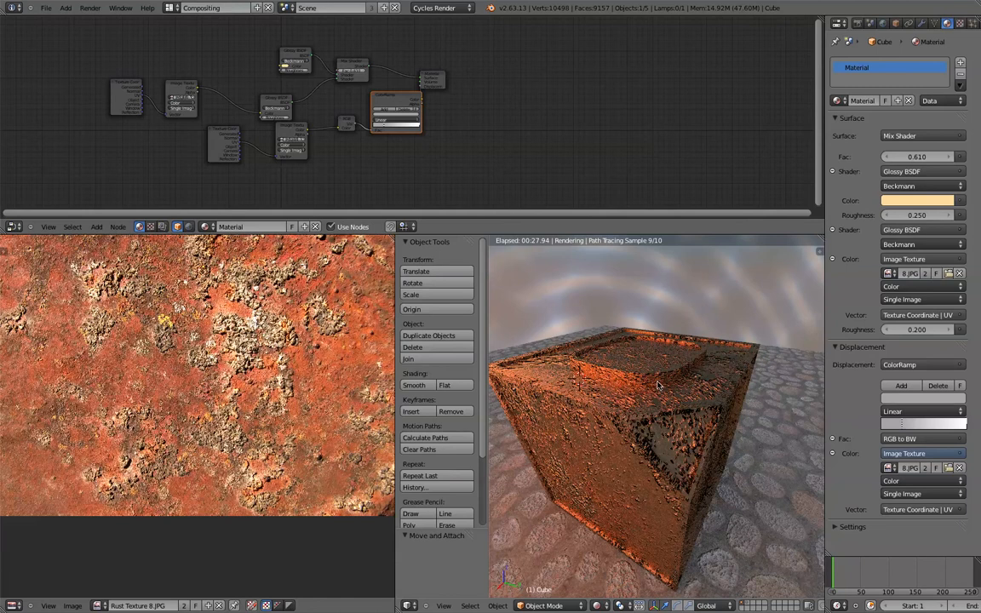
Switch the 3D view to solid shading and move the cube about -4.73 units along the X axis.
key(z)
key(z)
scroll(615, 390, down, 7)
mouse_move(674, 390)
middle_down()
mouse_move(604, 384)
mouse_move(663, 426)
middle_up()
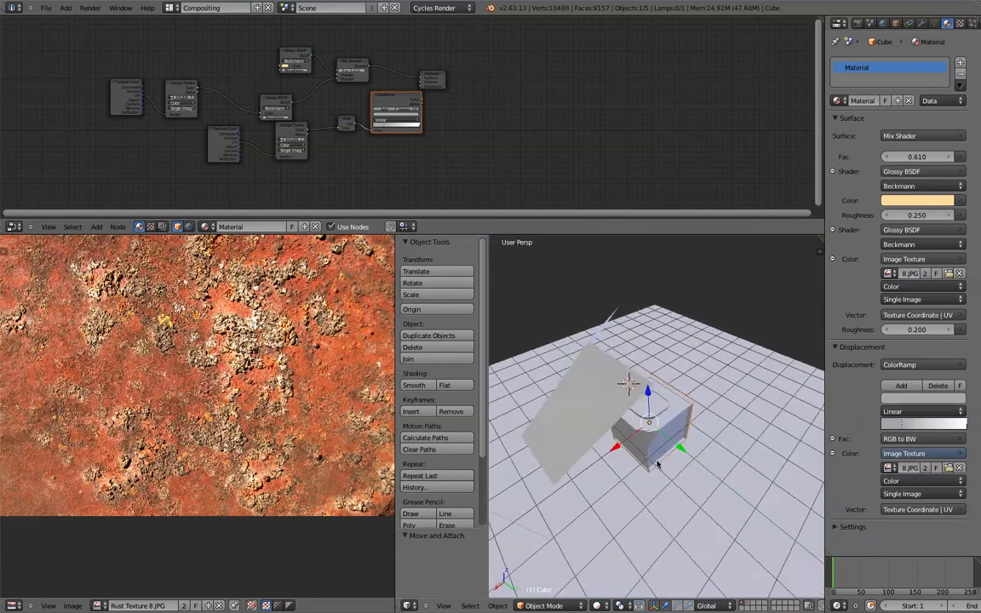
key(g)
key(x)
click(711, 406)
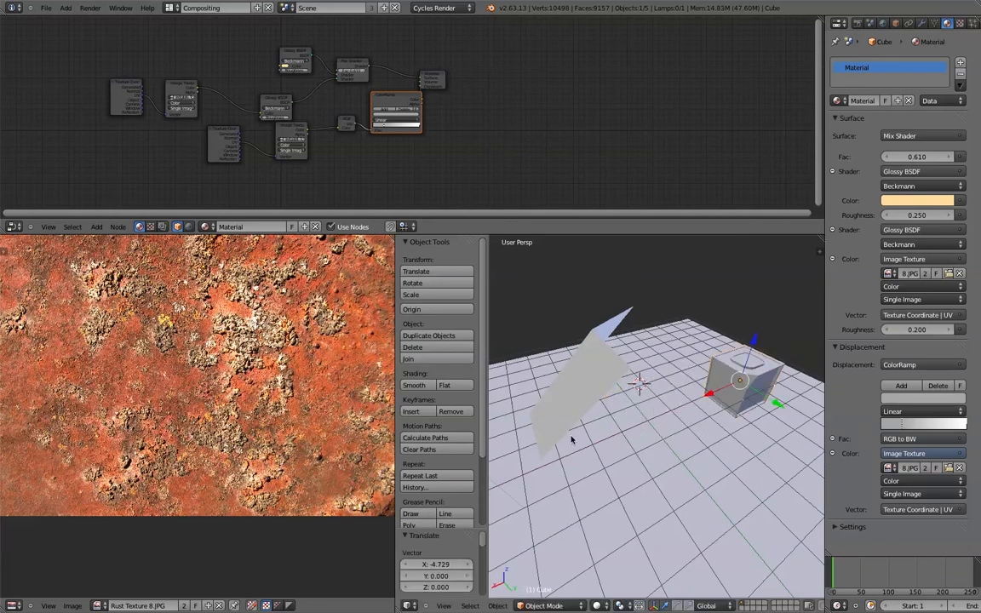
Add a UV sphere at the 3D cursor and move it about 2.47 units along the Y axis.
key(shift+a)
key(shift+a)
mouse_move(645, 405)
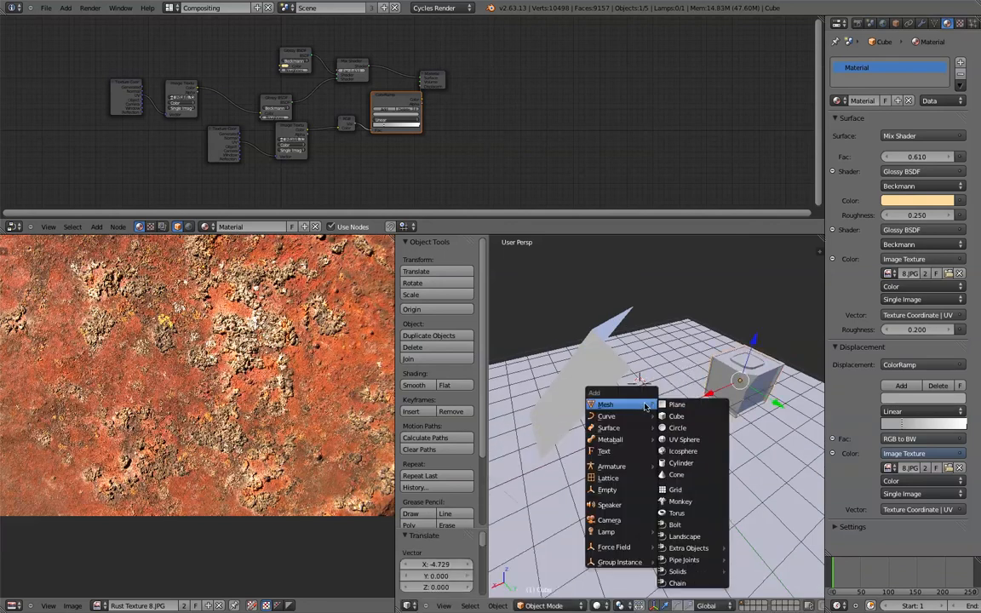
click(684, 439)
scroll(647, 415, down, 2)
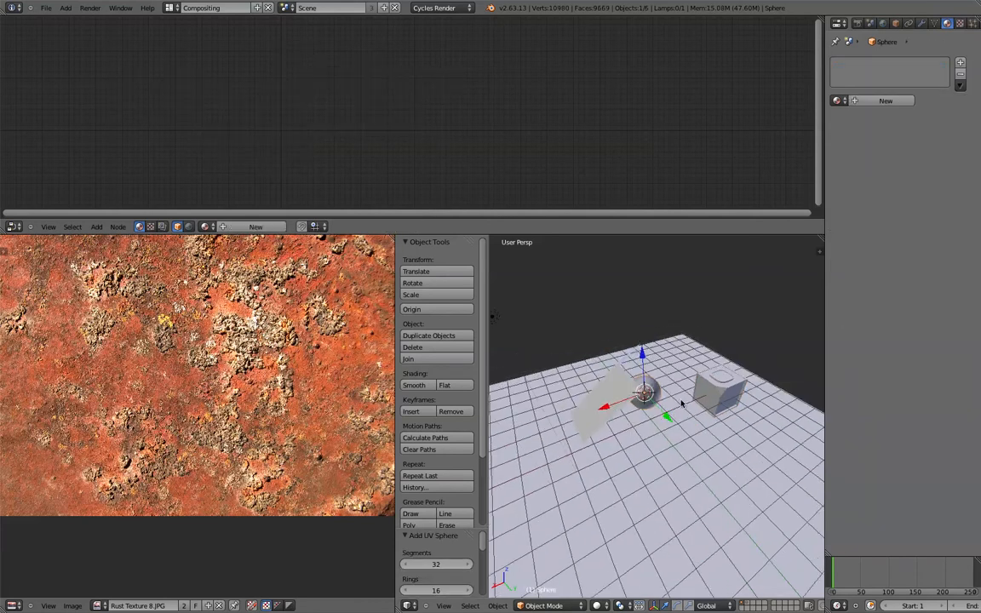
drag(654, 415, 692, 427)
scroll(703, 458, up, 2)
scroll(703, 457, up, 4)
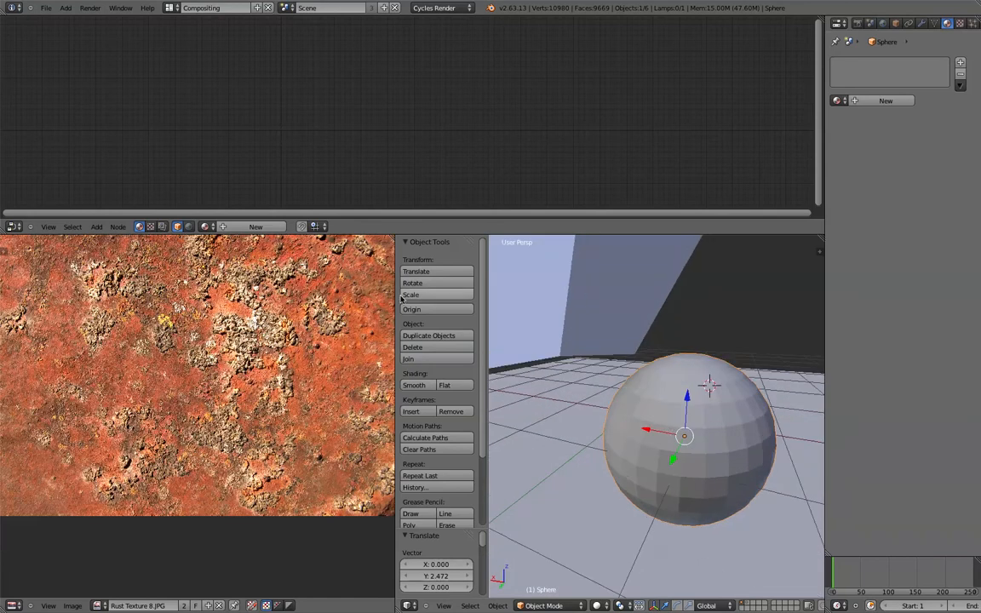
Shade the sphere smooth and assign it the existing material named Material.
click(414, 385)
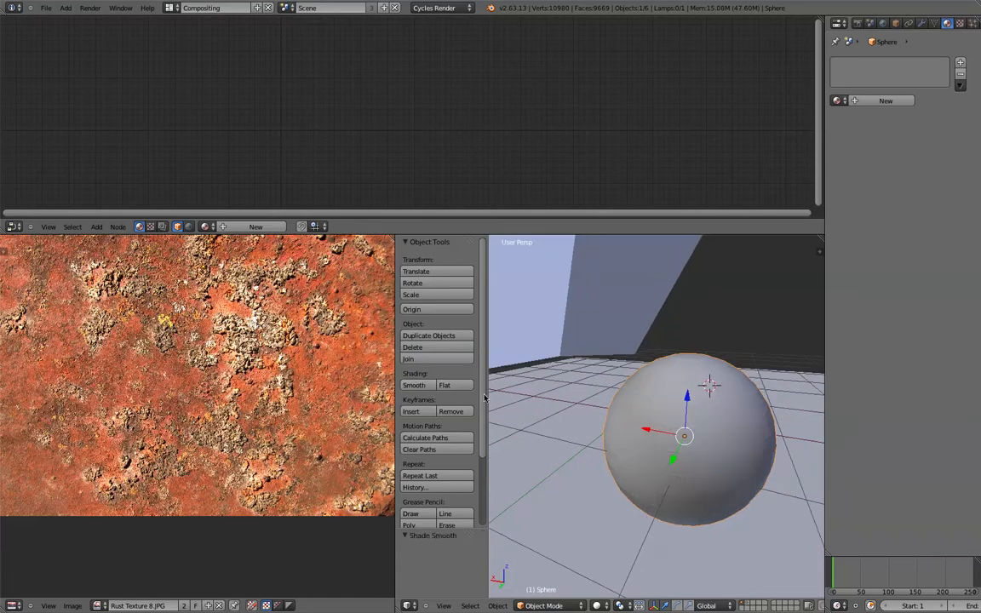
click(838, 100)
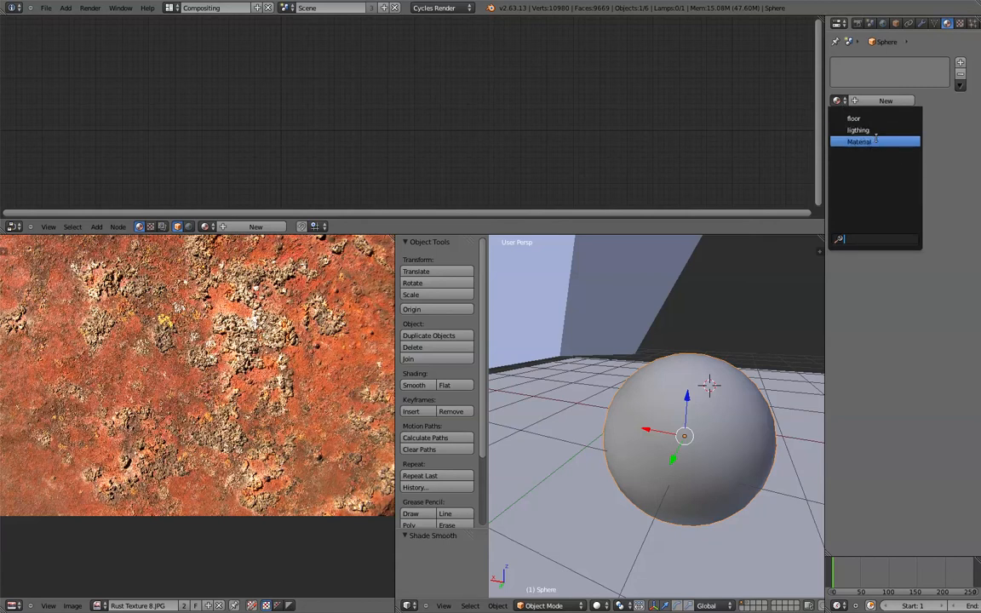
click(875, 141)
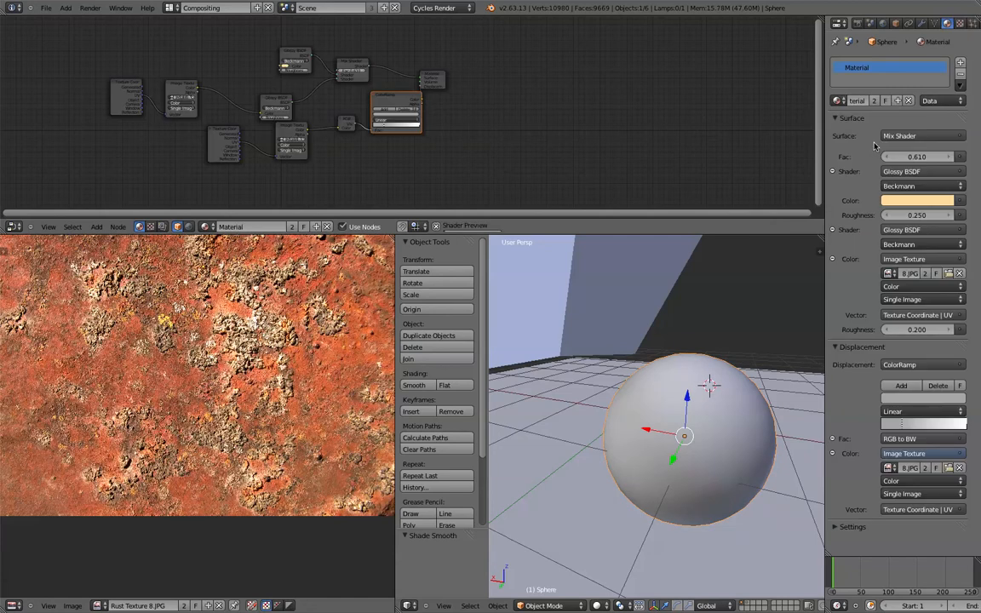
scroll(733, 305, down, 5)
middle_drag(734, 305, 758, 325)
scroll(758, 325, up, 2)
key(Tab)
middle_drag(689, 401, 724, 403)
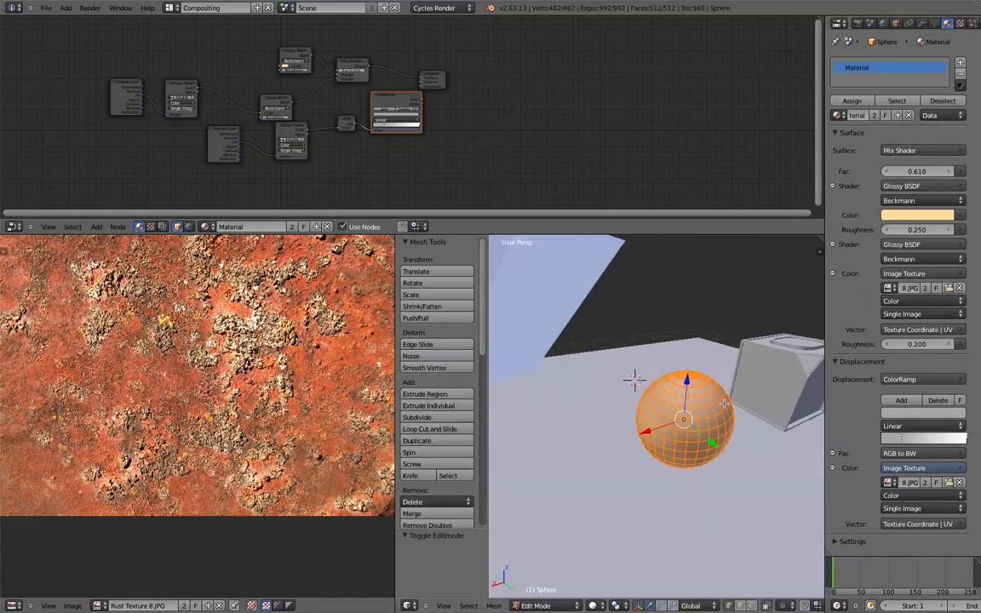
key(Tab)
right_click(730, 391)
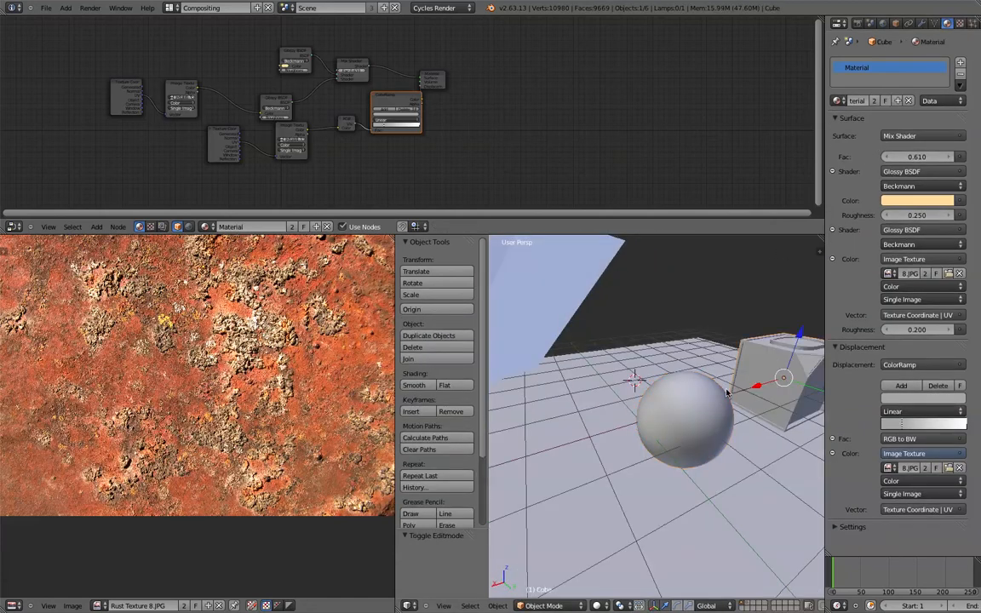
right_click(681, 430)
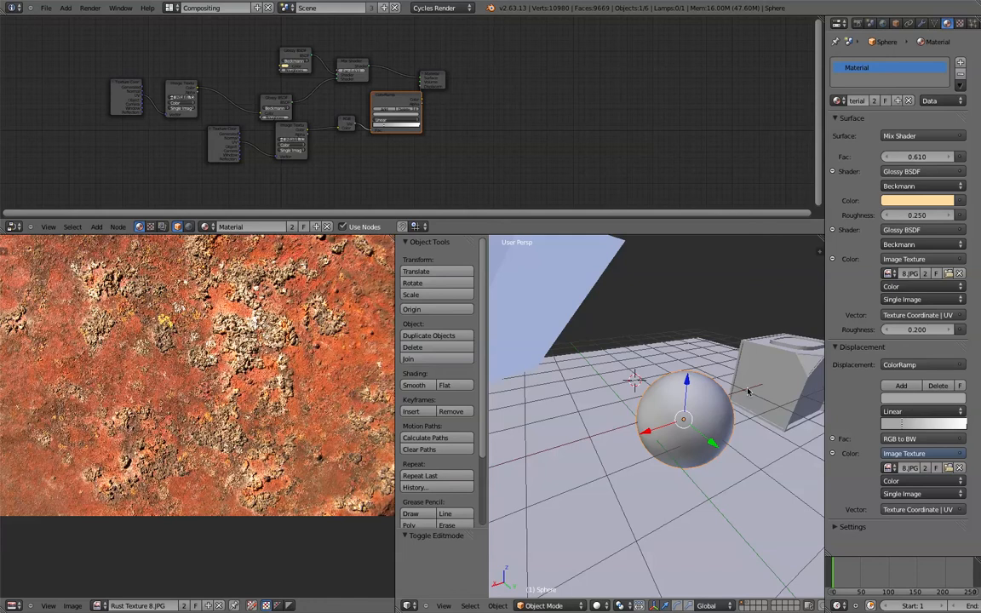
Frame the sphere closely and switch the 3D view to rendered shading.
scroll(624, 420, up, 3)
shift+middle_drag(680, 438, 642, 430)
click(602, 605)
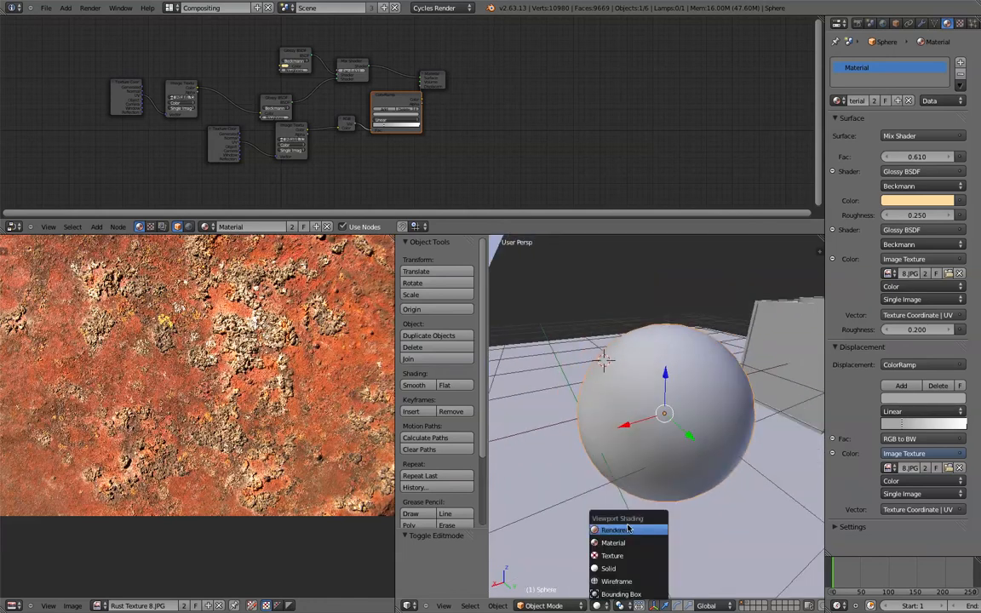
click(566, 478)
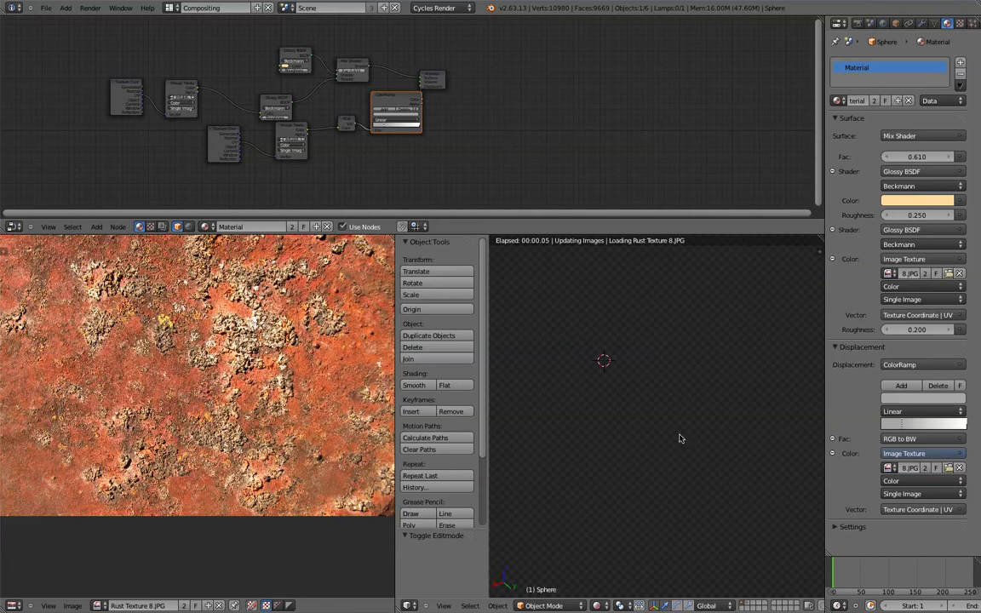
Unwrap the whole UV sphere with Smart UV Project, using an angle limit of 66 and zero island margin.
key(Tab)
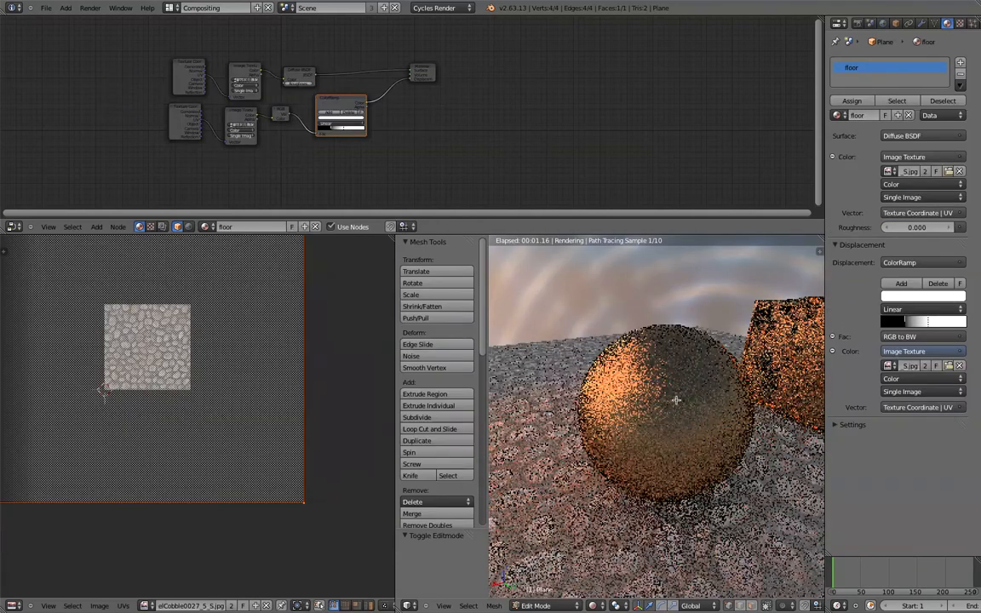
key(Tab)
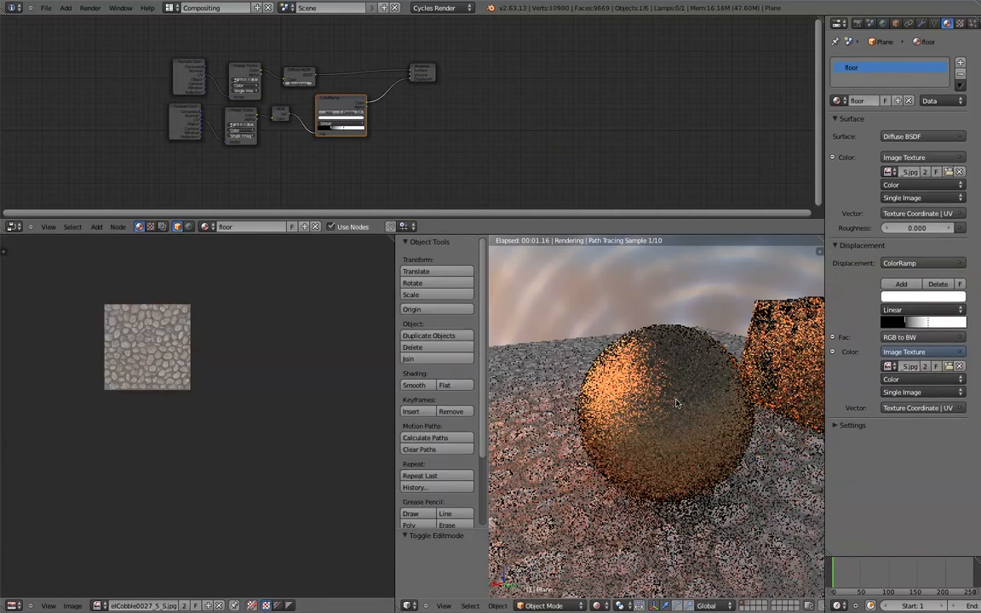
key(z)
key(z)
right_click(665, 396)
key(Tab)
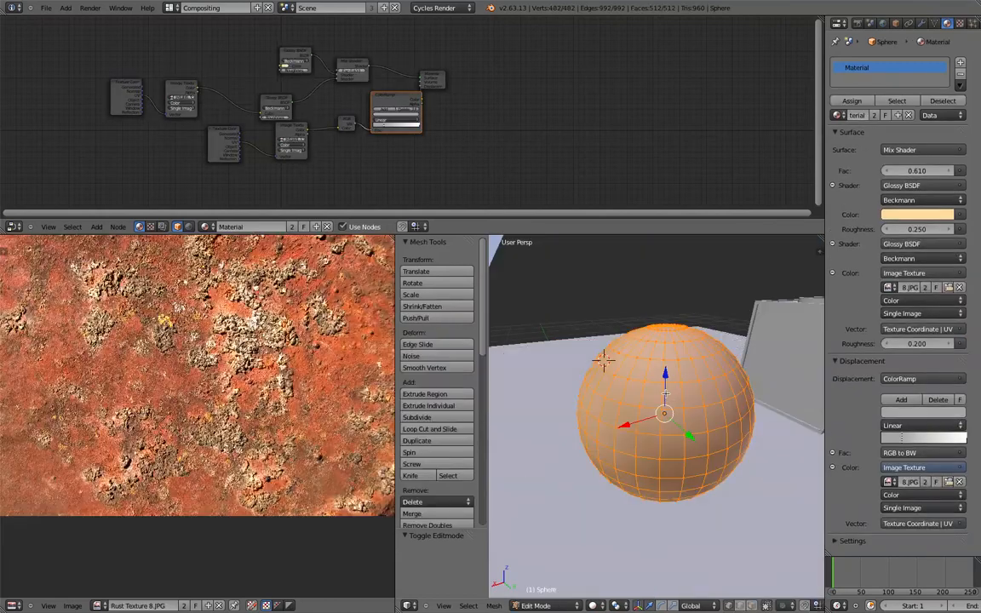
key(u)
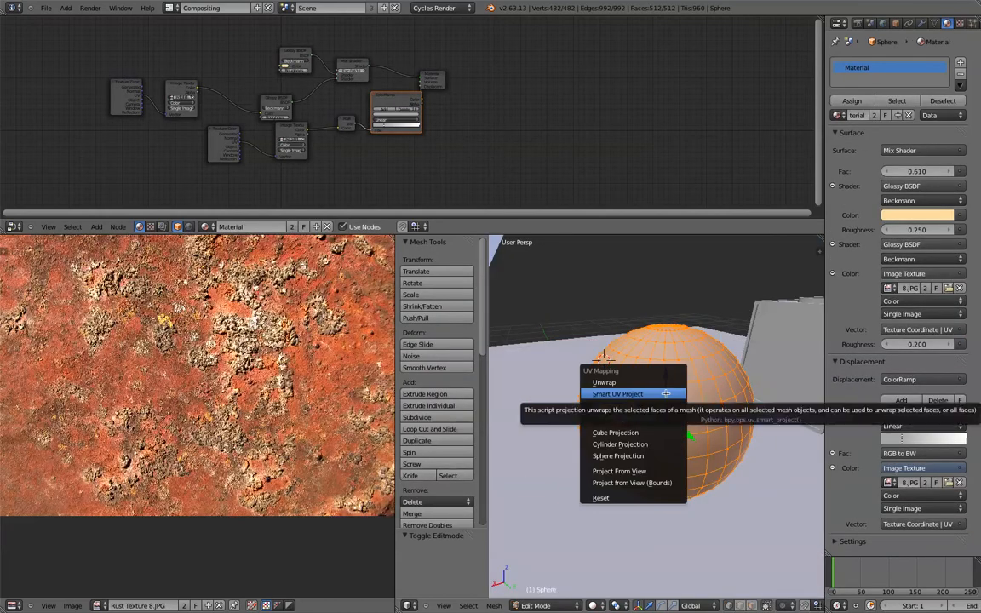
click(635, 392)
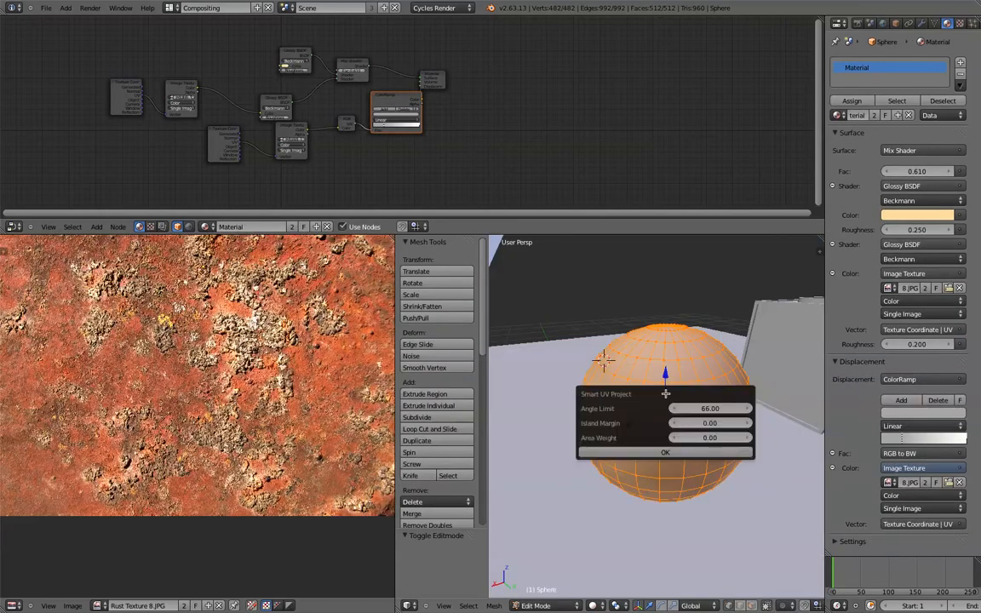
click(647, 451)
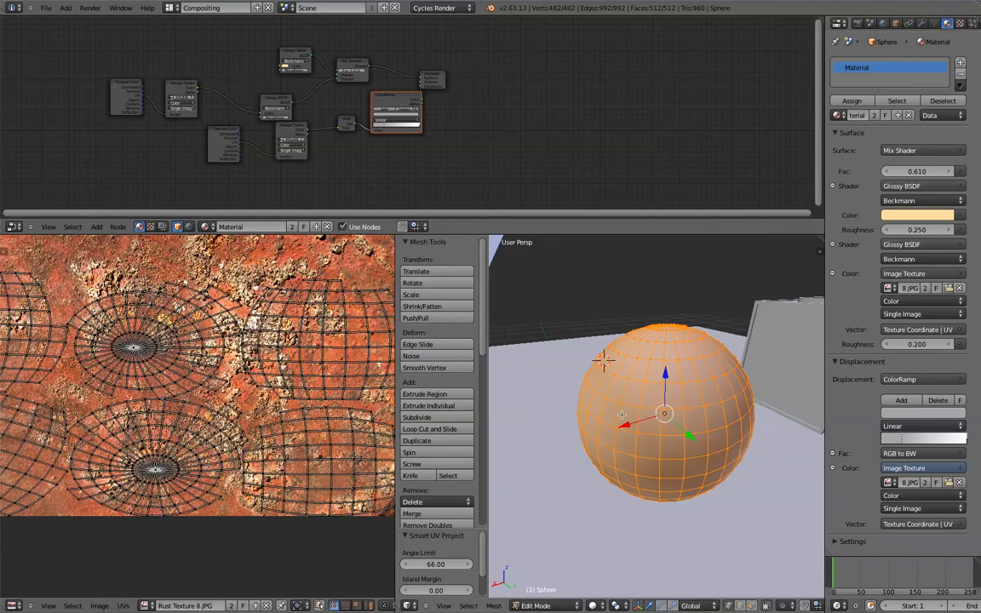
Return to object mode and inspect the unwrapped sphere's material in rendered shading.
key(Tab)
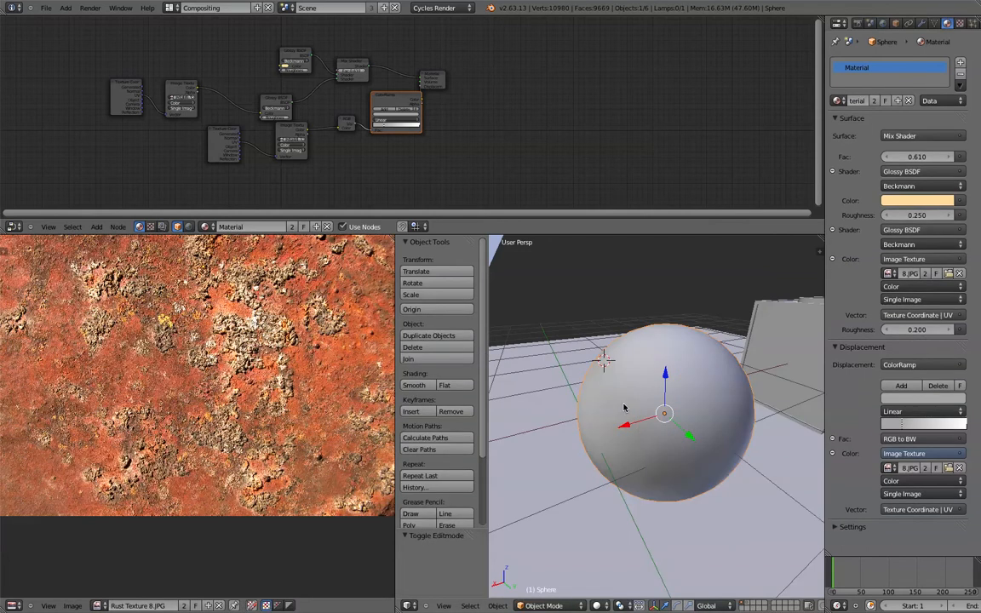
click(597, 606)
click(629, 537)
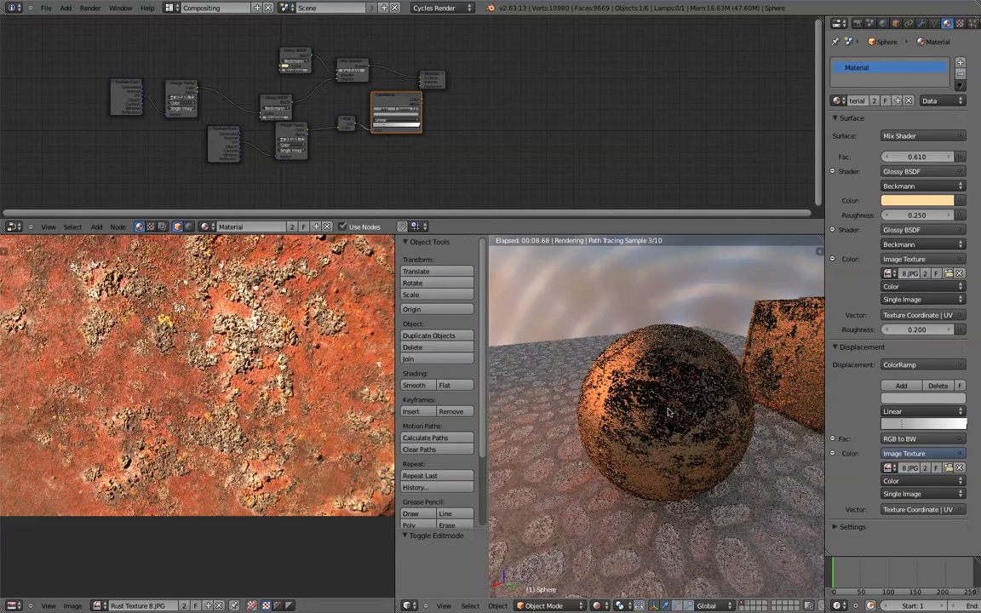
Select only the band around the sphere's equator, front and back, using wireframe shading in the front orthographic view.
key(z)
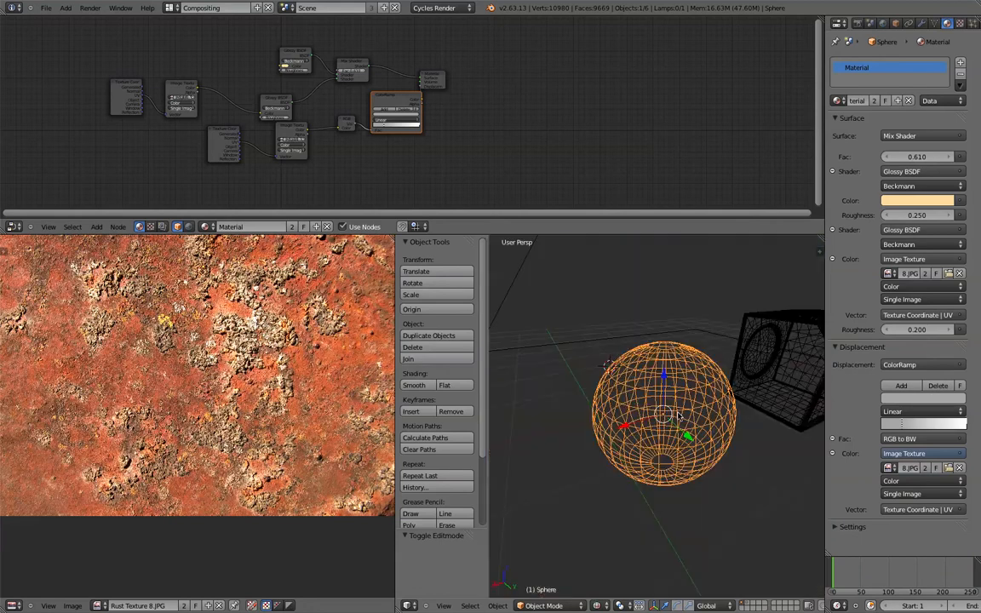
key(z)
key(KP_3)
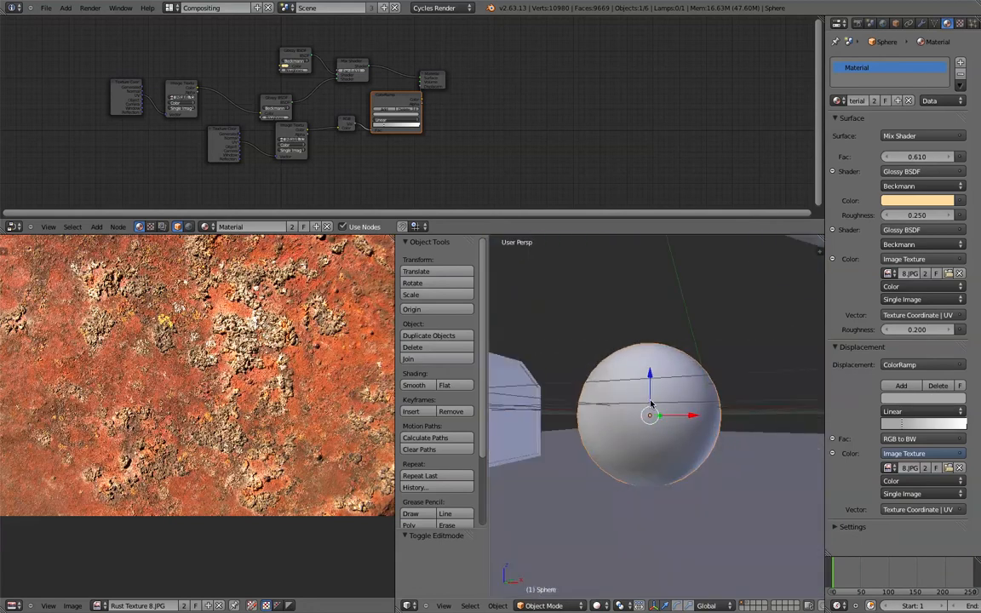
key(KP_1)
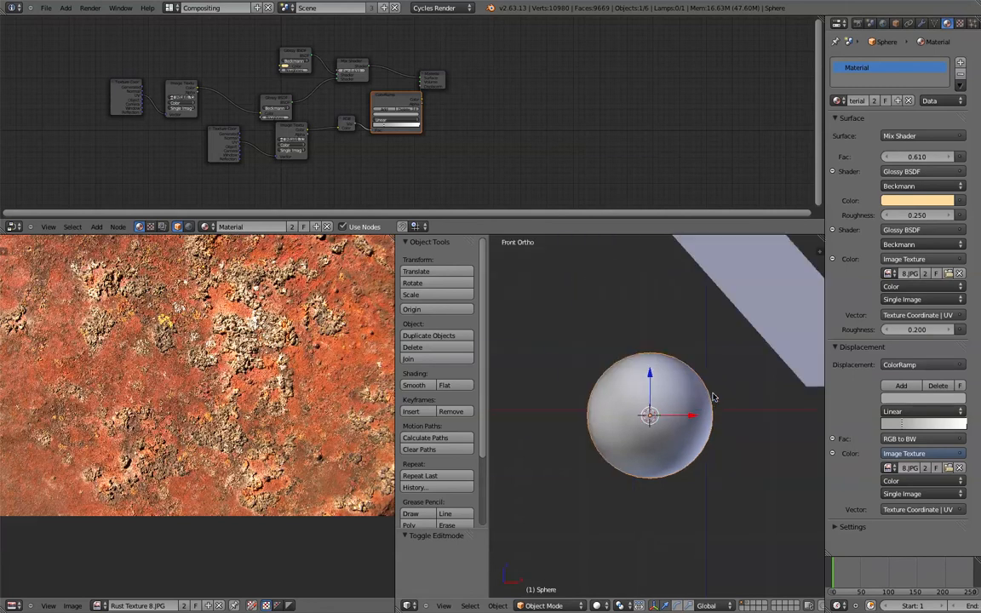
key(Tab)
key(a)
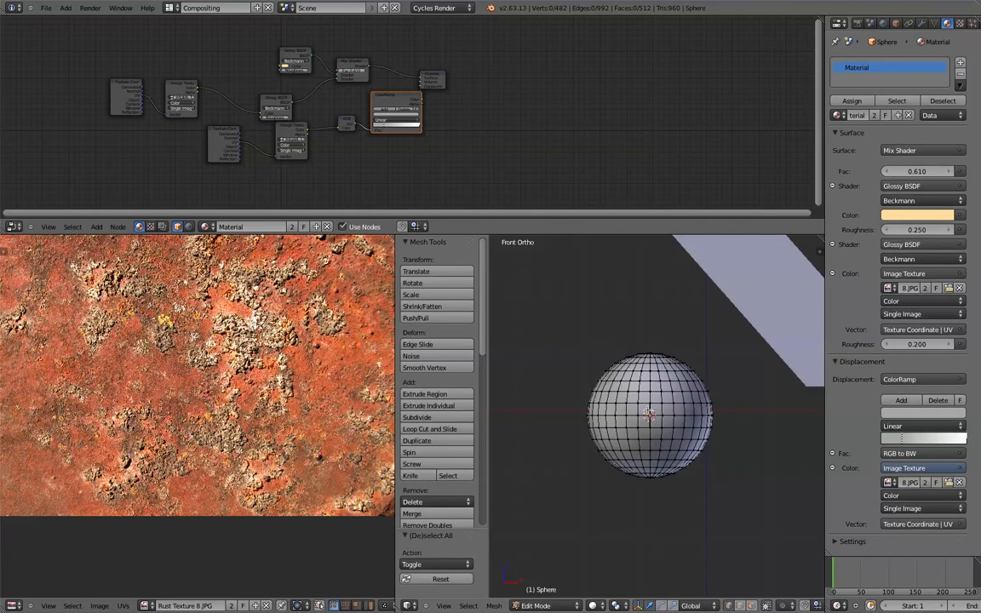
key(b)
drag(550, 394, 763, 442)
key(a)
key(a)
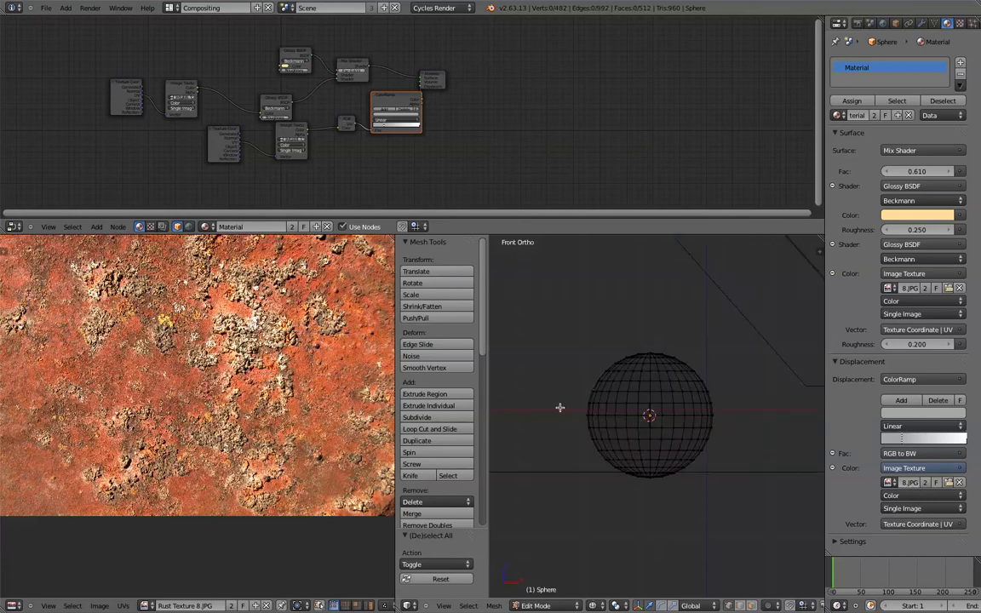
key(b)
drag(552, 398, 760, 431)
Extrude the equatorial band in place and scale it slightly inward on X and Y only to form a groove.
key(e)
right_click(746, 430)
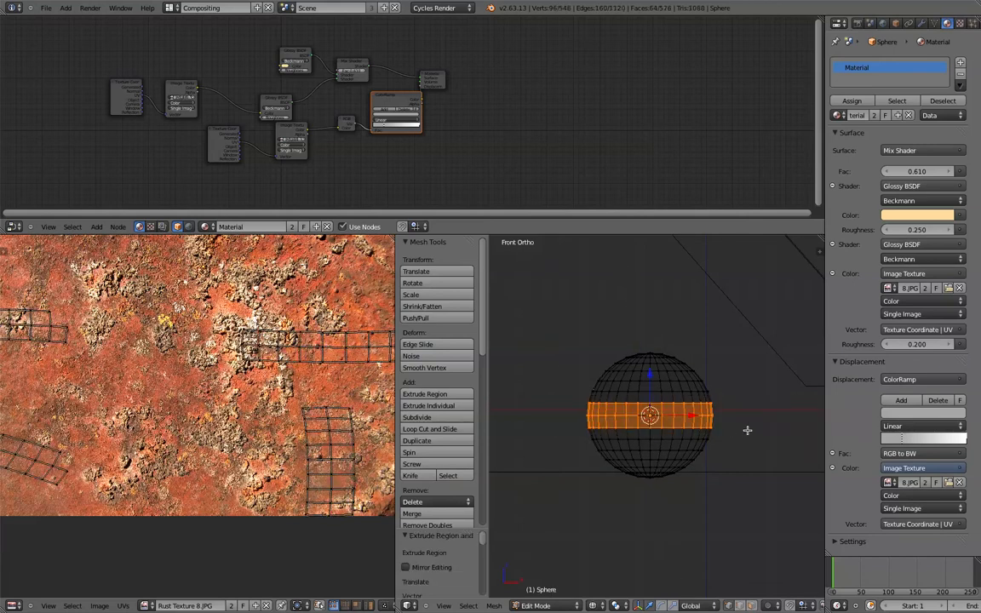
key(s)
key(shift+z)
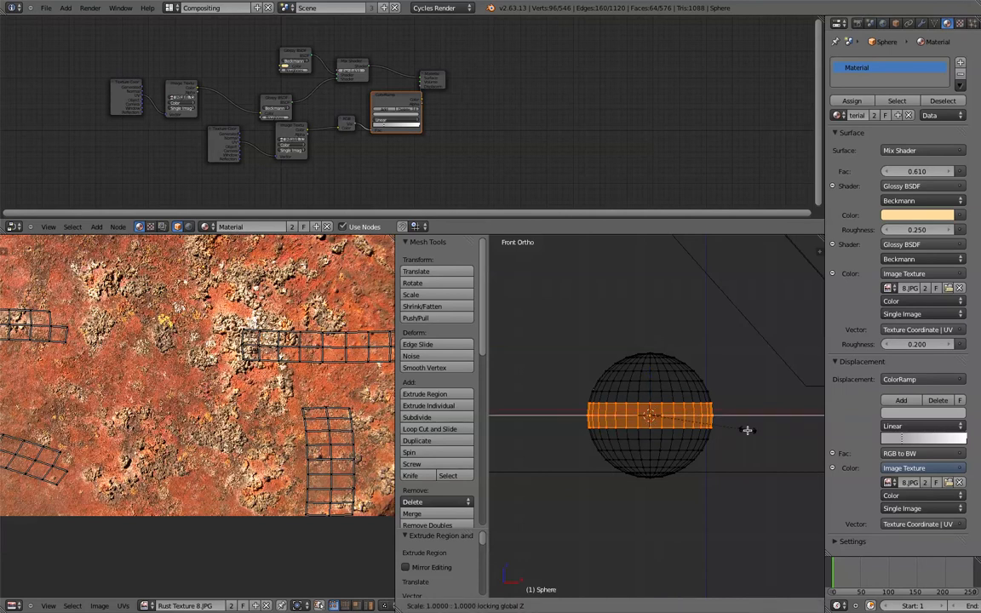
click(735, 428)
key(a)
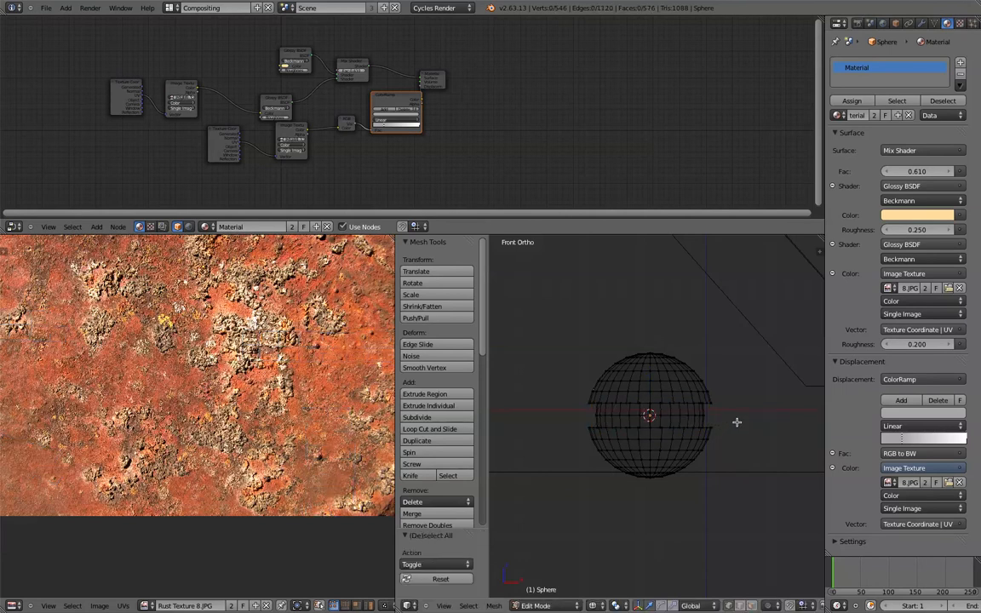
Add an Edge Split modifier to the sphere and return to object mode in solid shading.
key(z)
middle_drag(737, 421, 689, 439)
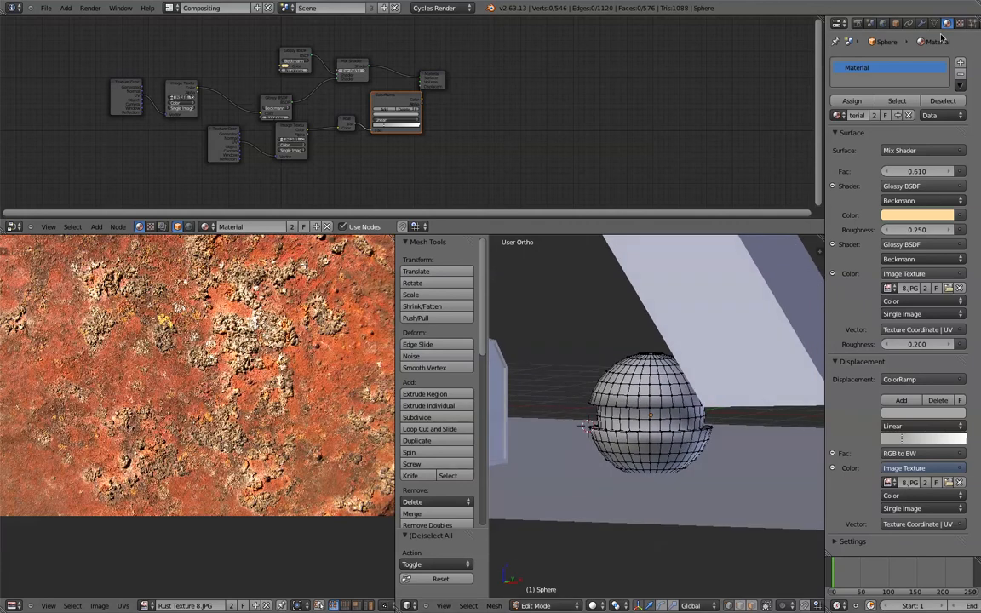
click(921, 23)
click(874, 65)
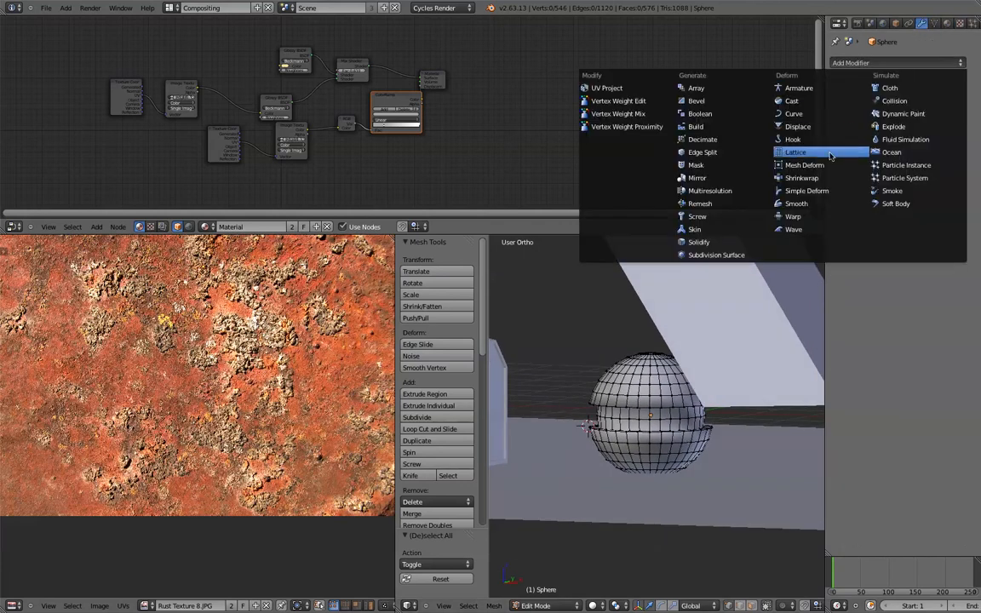
click(720, 154)
key(a)
middle_drag(656, 426, 647, 387)
key(Tab)
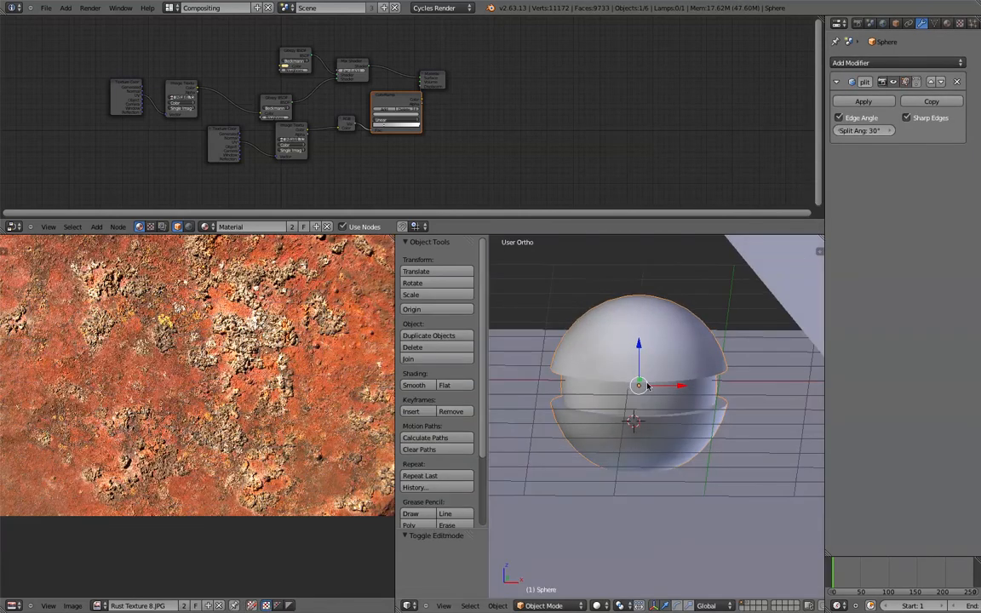
Move the grooved sphere up 0.223 units along Z and preview it with rendered shading in perspective.
drag(638, 363, 642, 342)
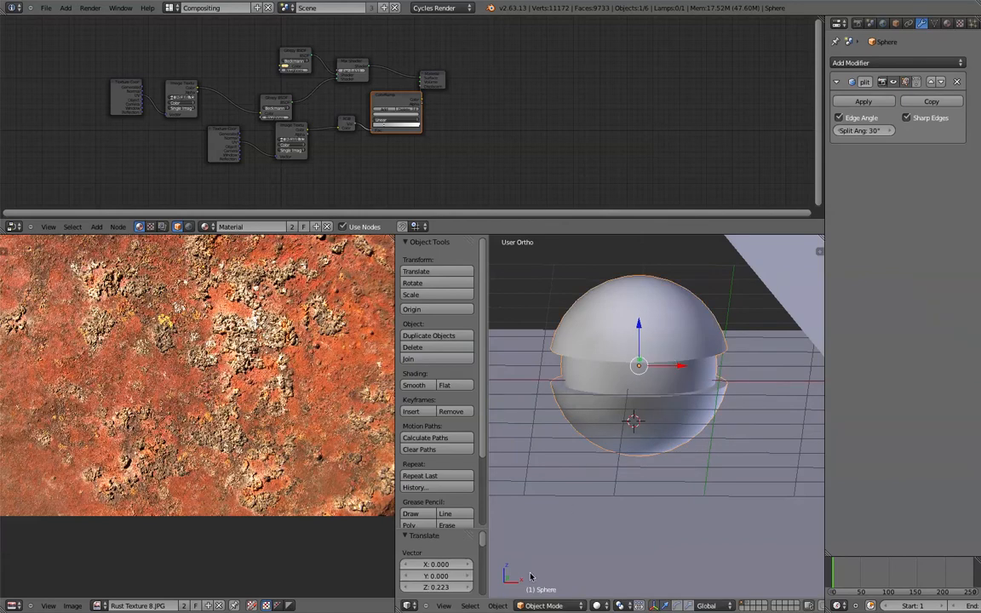
key(KP_5)
scroll(668, 472, down, 1)
middle_drag(667, 473, 822, 484)
scroll(720, 472, down, 3)
middle_drag(719, 473, 733, 440)
scroll(704, 464, up, 2)
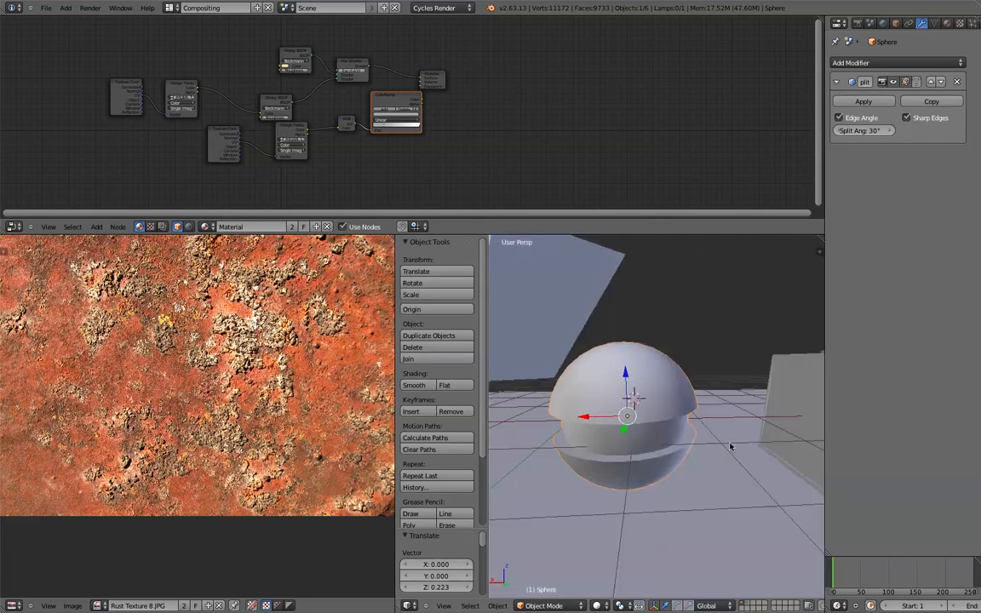
click(601, 604)
click(612, 531)
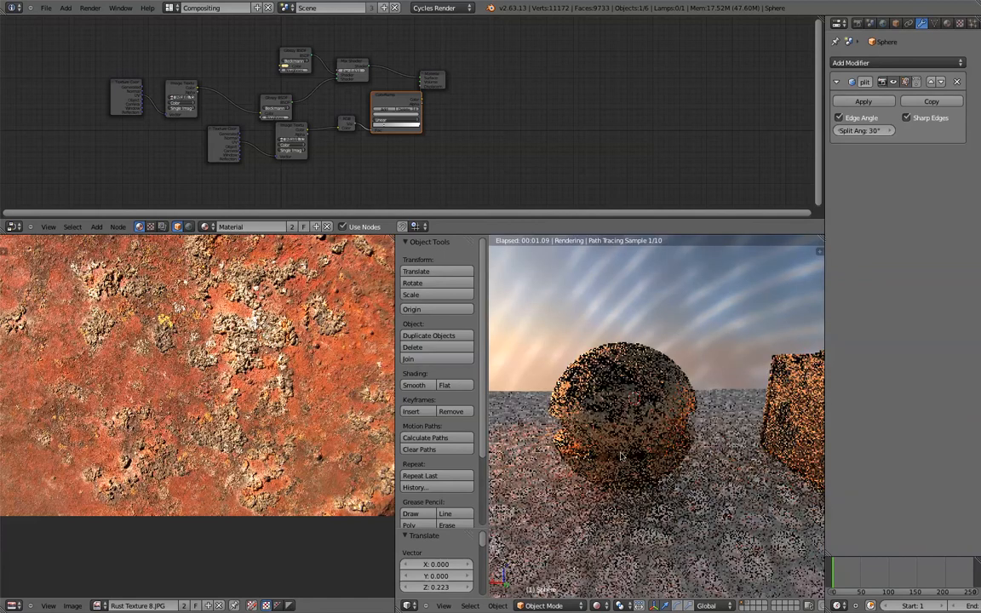
Switch the 3D view back to solid shading and frame the sphere closely in front orthographic view.
mouse_move(615, 457)
middle_down()
mouse_move(606, 458)
mouse_move(645, 461)
middle_up()
key(z)
key(z)
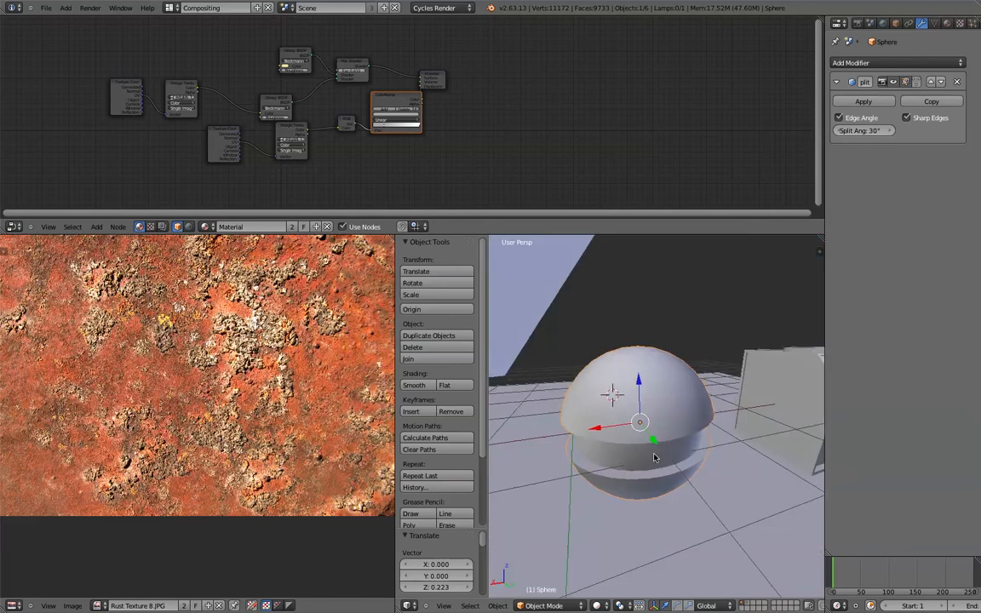
key(KP_1)
key(KP_3)
key(KP_2)
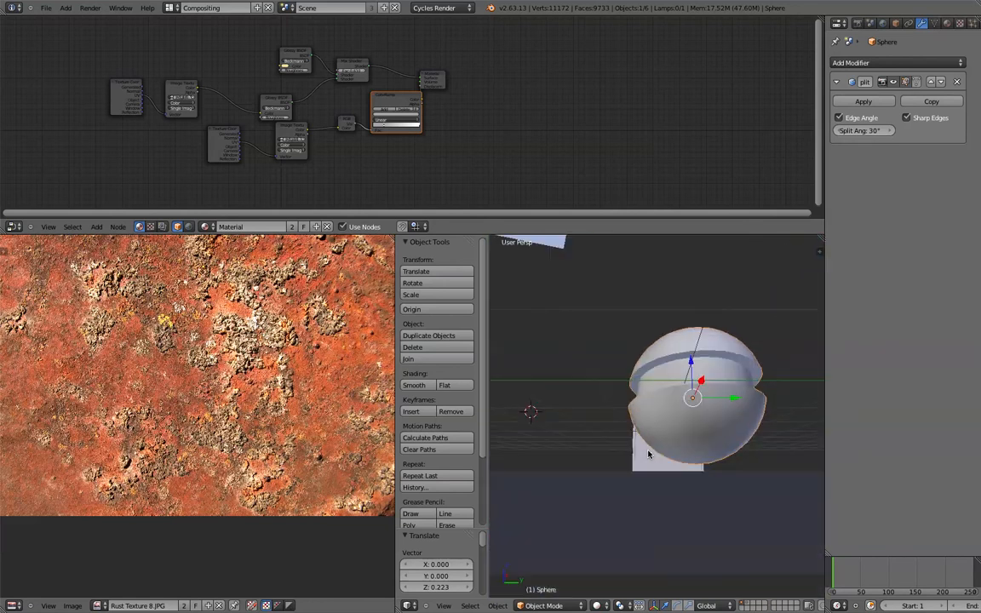
key(KP_1)
key(KP_5)
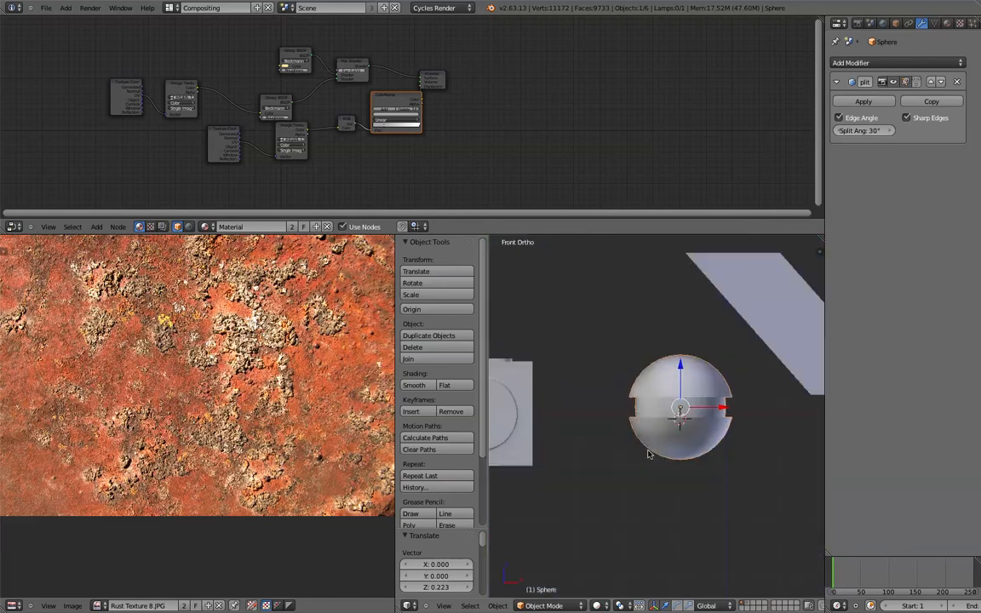
scroll(678, 392, up, 4)
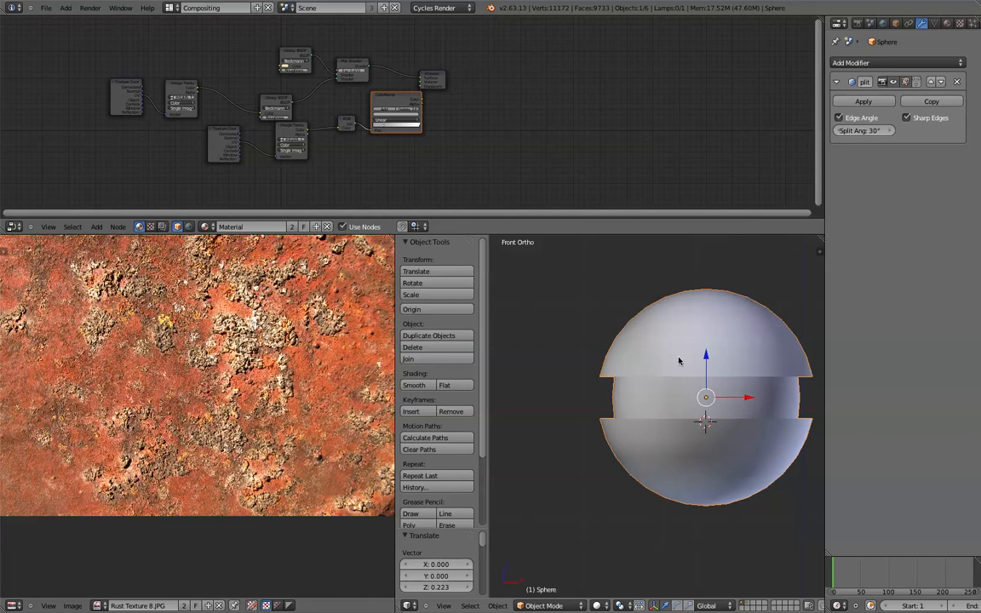
Show the sphere's material settings and, in face selection mode, select all faces of the recessed band through the mesh.
click(947, 24)
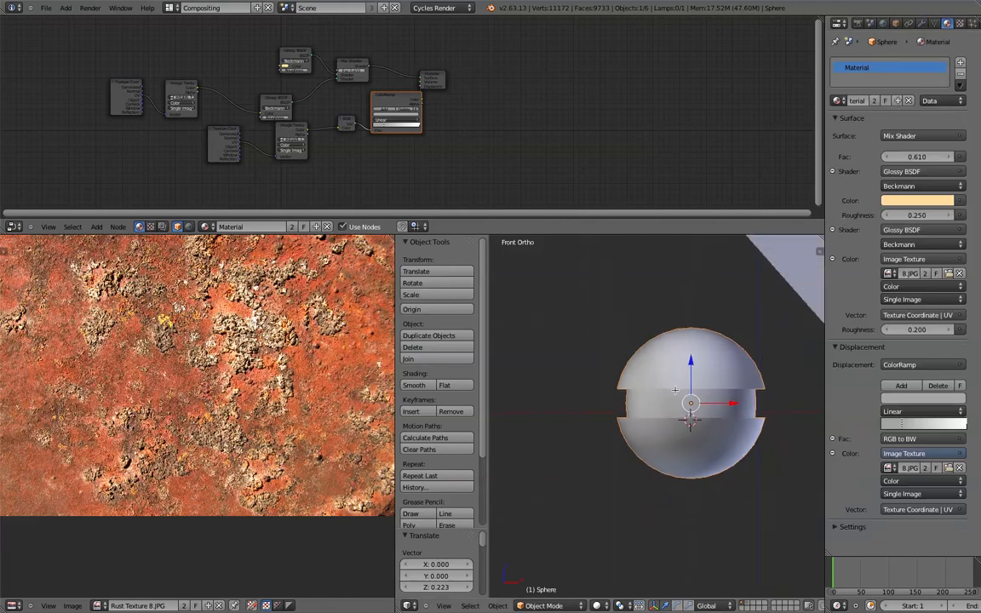
key(Tab)
key(a)
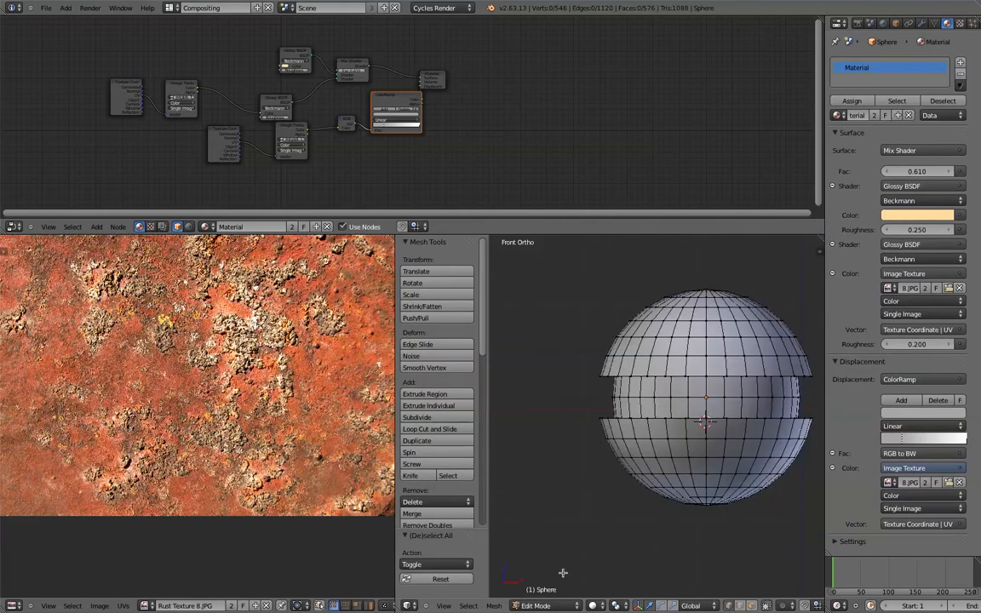
click(749, 606)
key(a)
key(a)
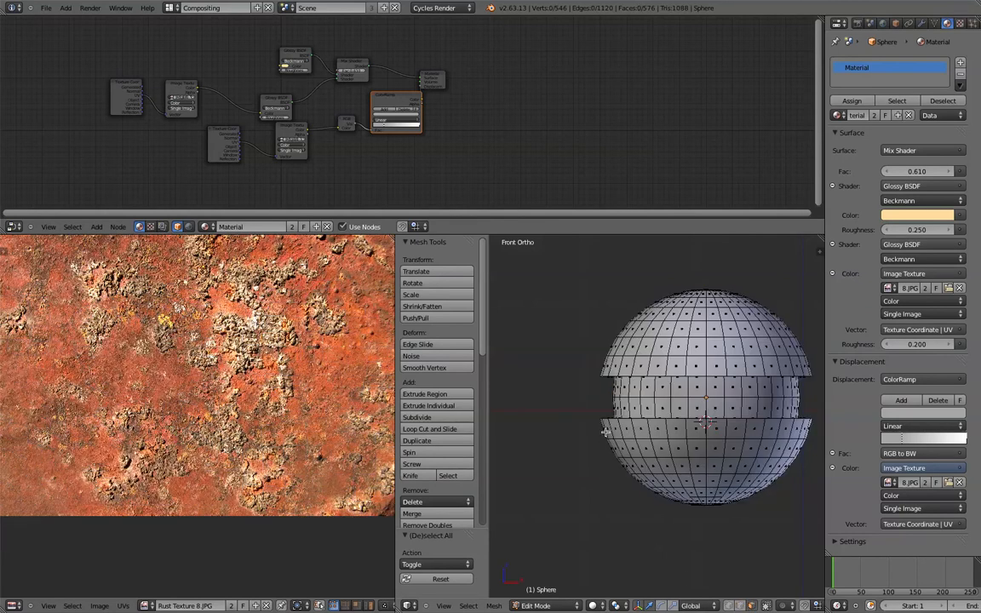
key(z)
key(b)
drag(554, 385, 815, 402)
middle_drag(599, 396, 627, 416)
key(z)
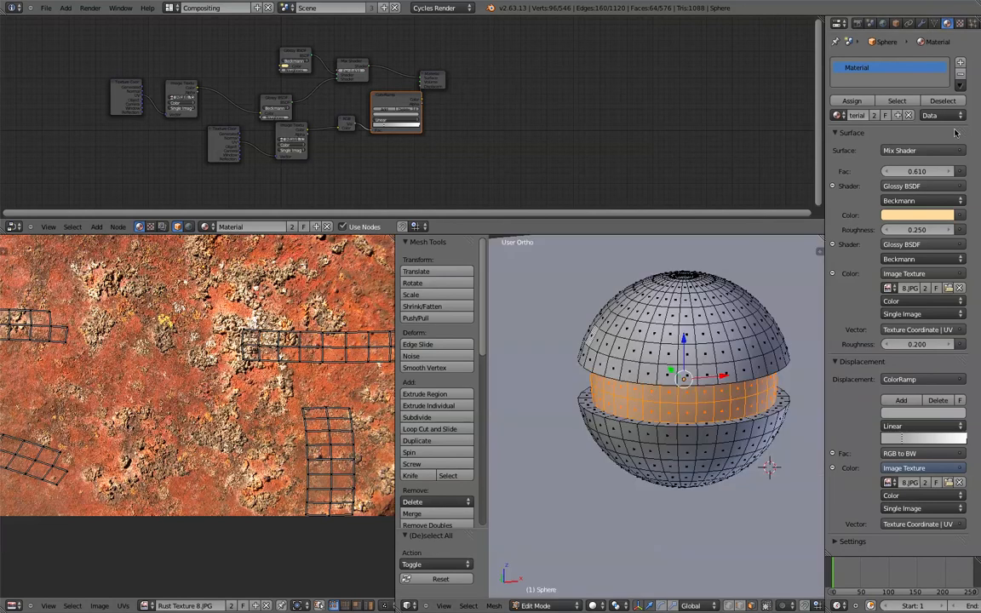
Add a second material slot with a new material to the sphere and assign it to the recessed band.
click(959, 63)
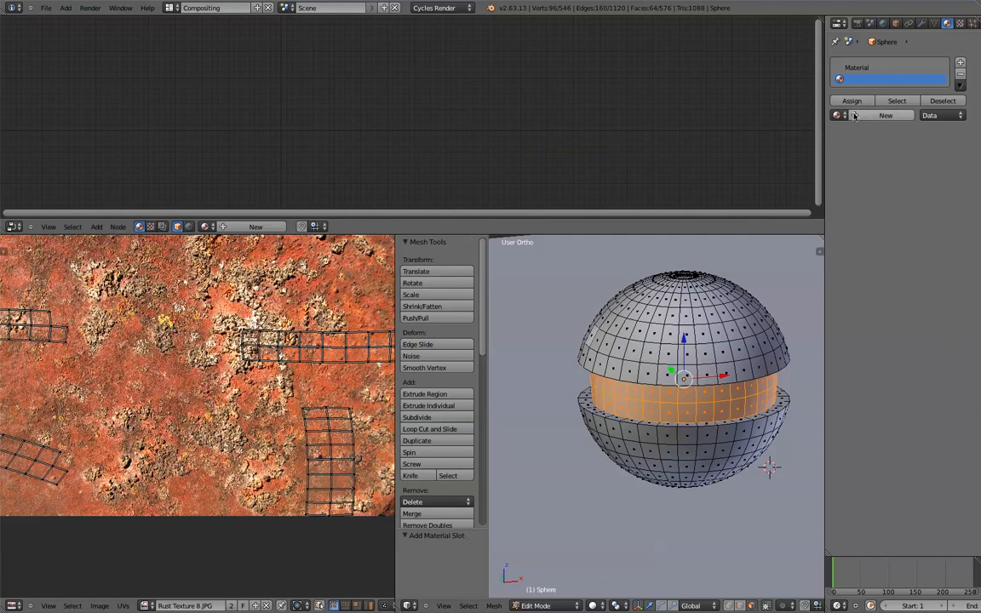
click(867, 117)
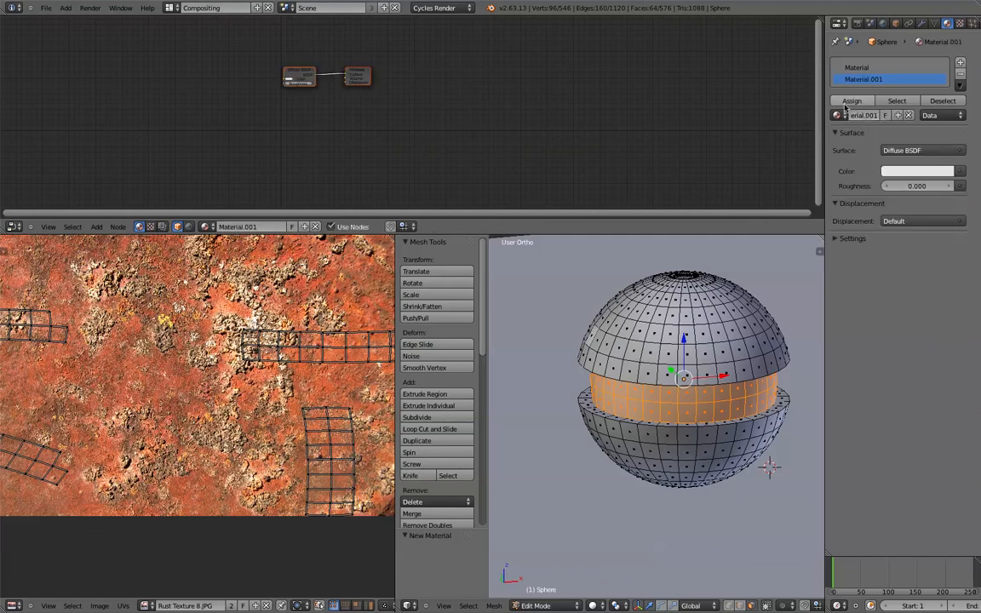
click(849, 101)
scroll(647, 308, down, 3)
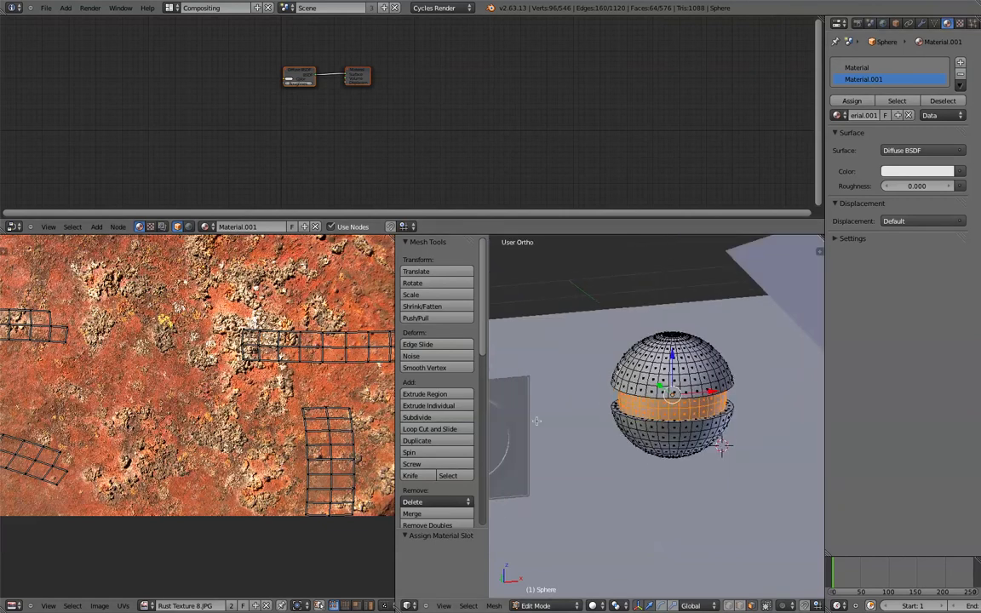
scroll(102, 383, down, 4)
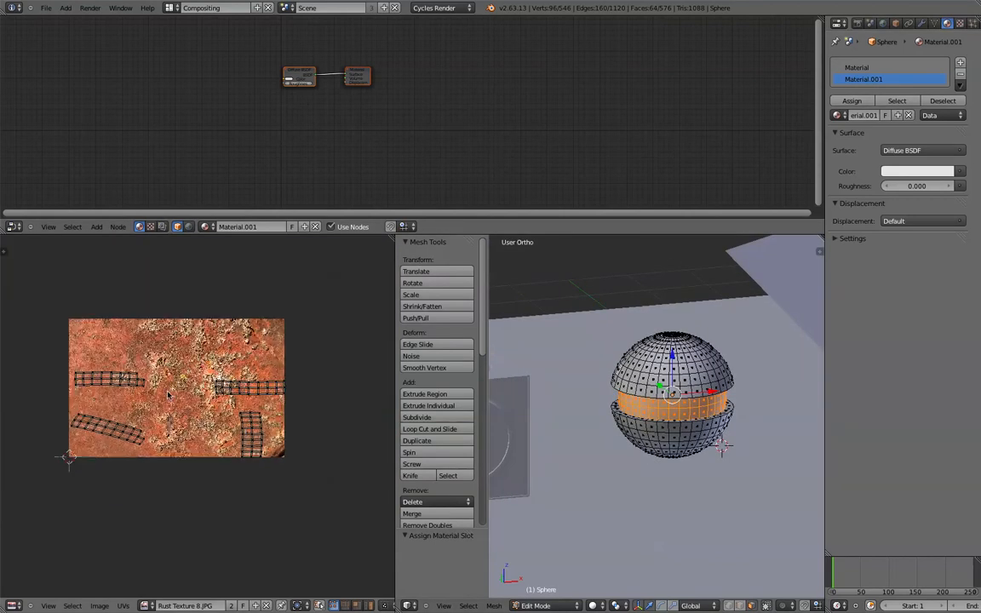
scroll(716, 388, up, 4)
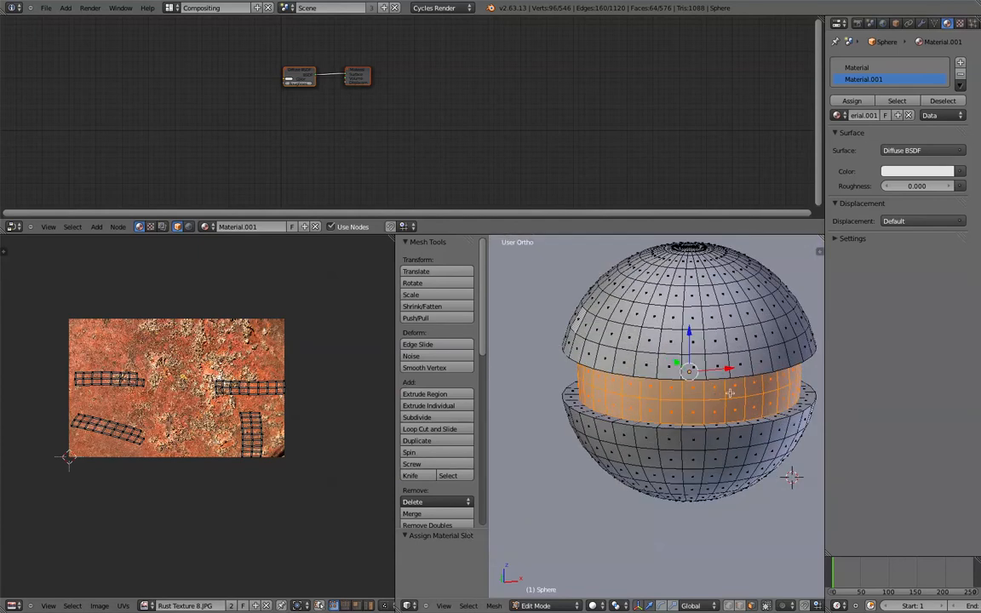
Show the mesh in wireframe, deselect all faces and return the sphere to object mode.
middle_drag(716, 388, 690, 360)
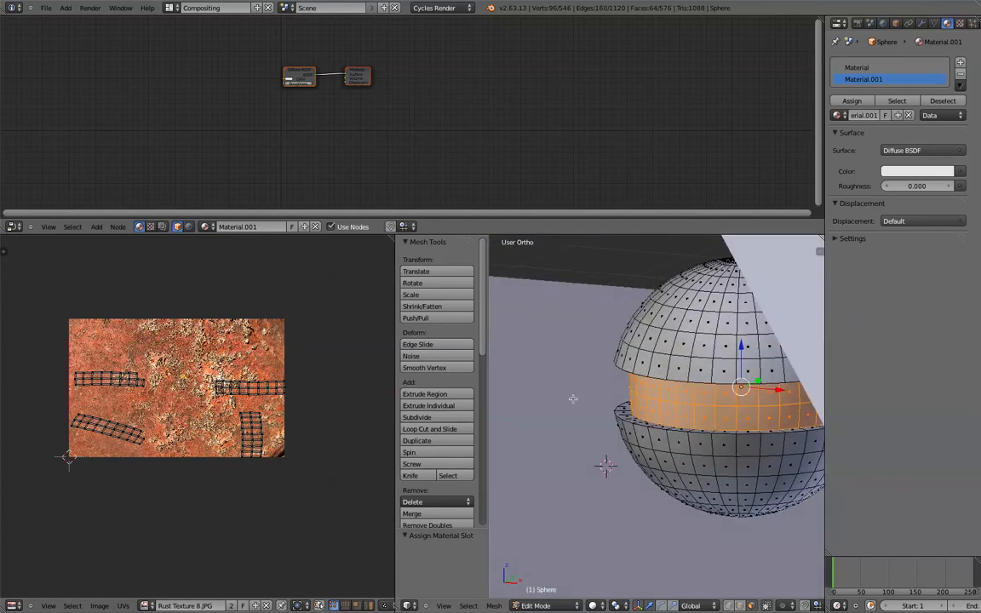
middle_drag(550, 332, 680, 385)
scroll(638, 373, up, 1)
scroll(681, 387, up, 2)
scroll(698, 382, down, 3)
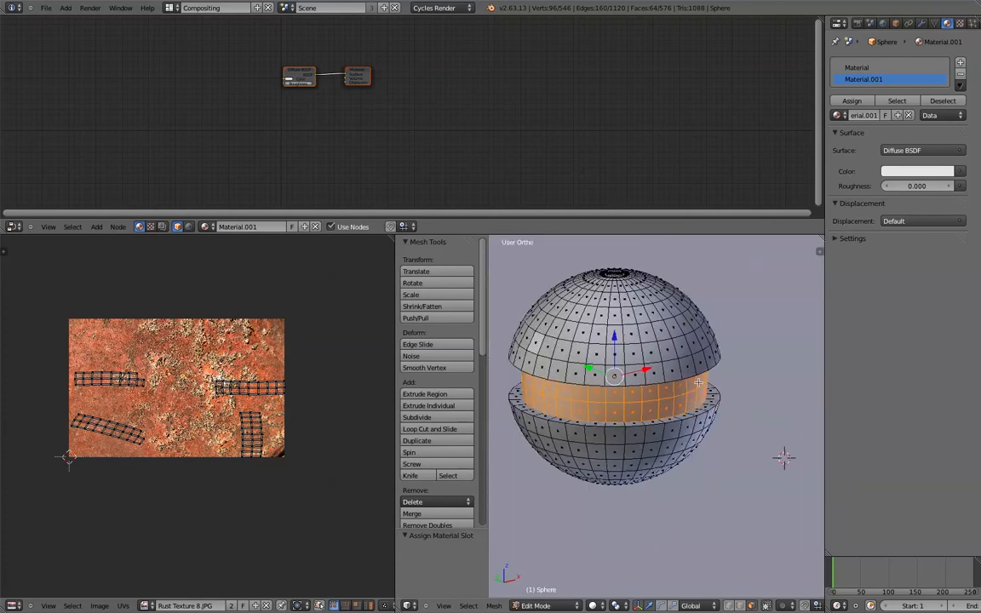
scroll(430, 66, up, 1)
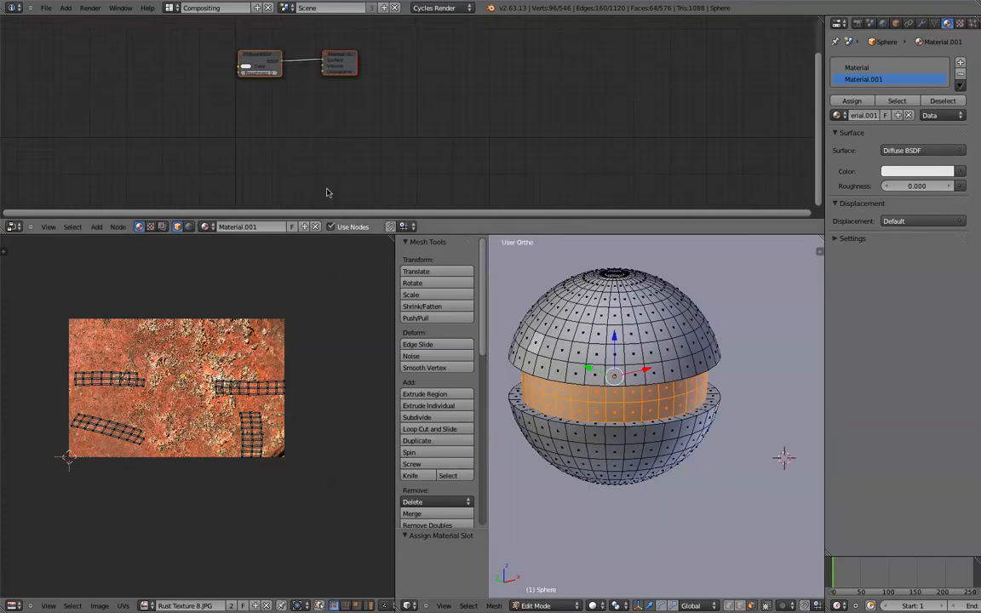
key(z)
scroll(639, 413, down, 2)
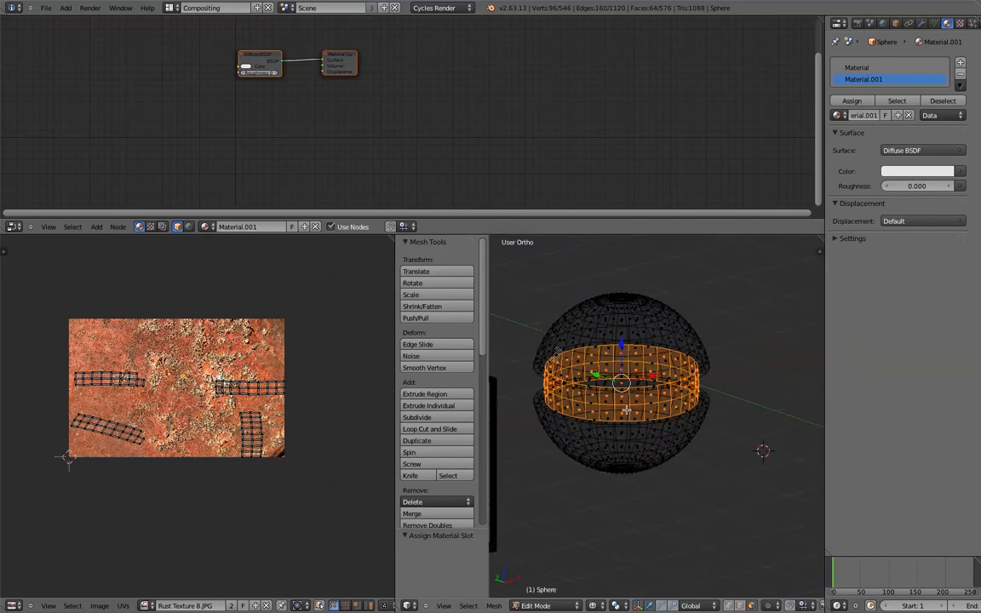
key(a)
middle_drag(711, 453, 660, 446)
key(Tab)
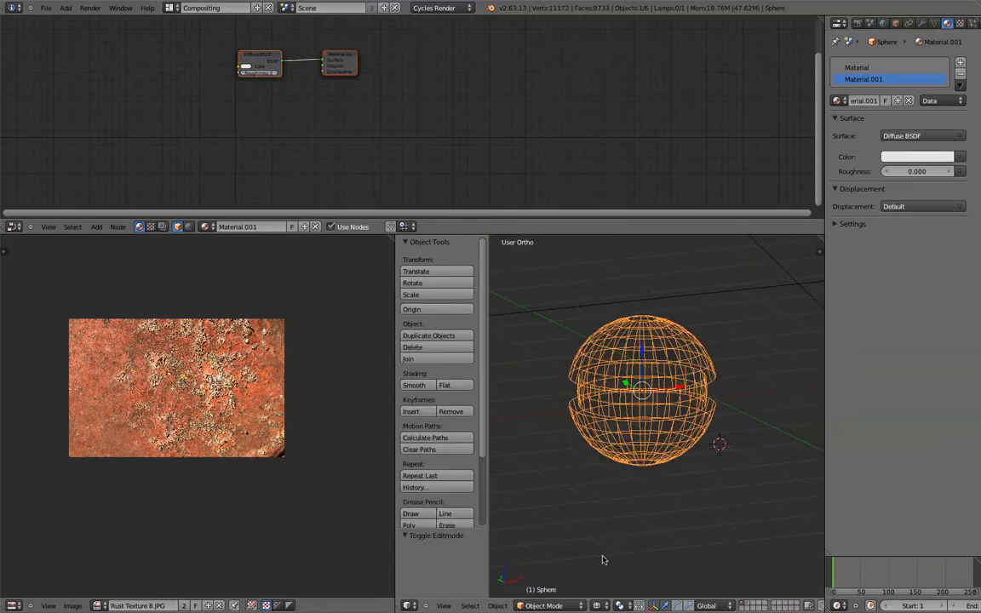
Preview the two-material sphere with rendered viewport shading and inspect its recessed band up close.
click(608, 606)
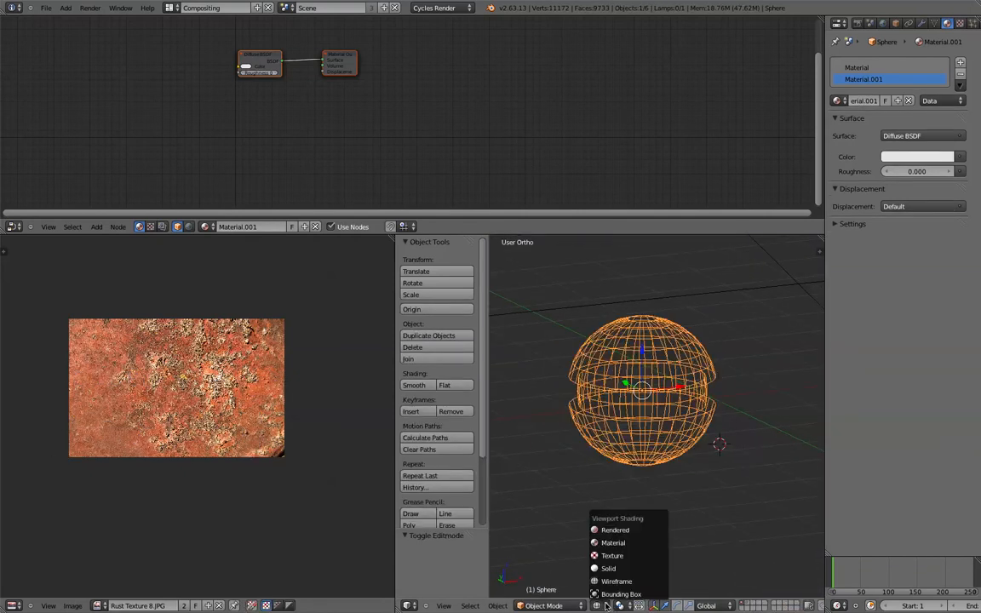
click(626, 529)
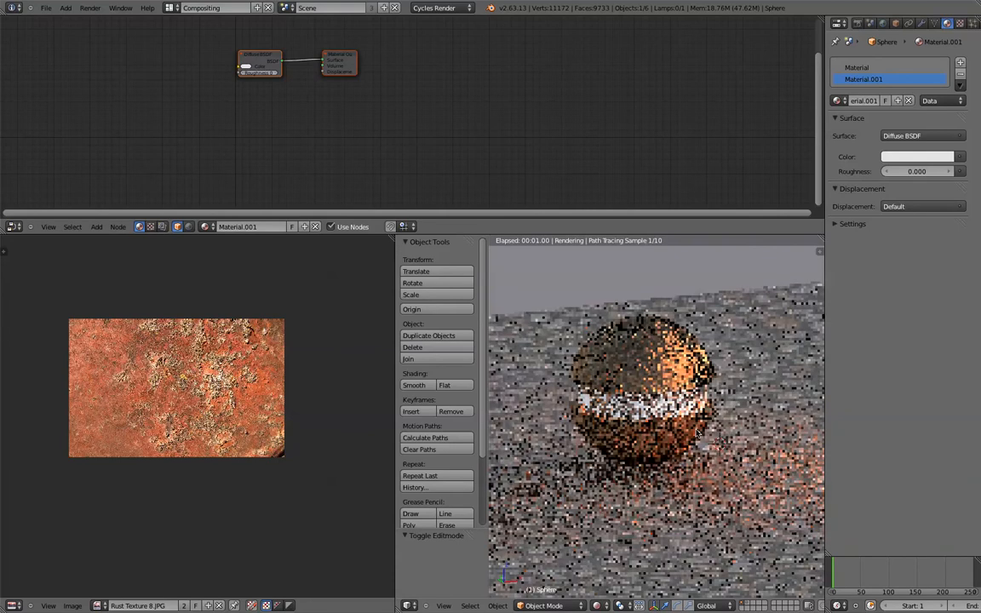
mouse_move(728, 423)
middle_down()
mouse_move(700, 423)
mouse_move(721, 422)
middle_up()
scroll(721, 422, up, 2)
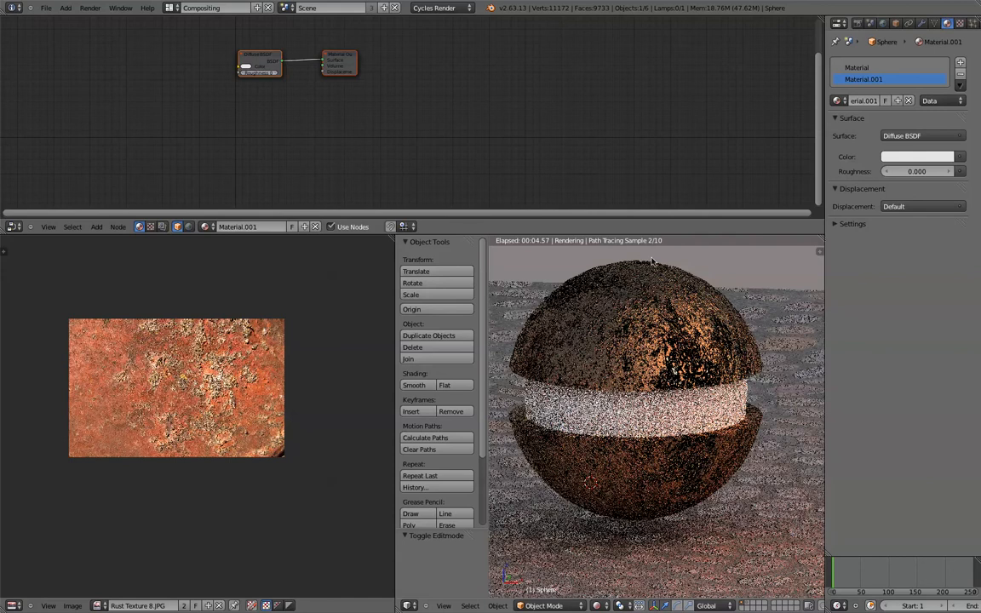
scroll(615, 397, down, 3)
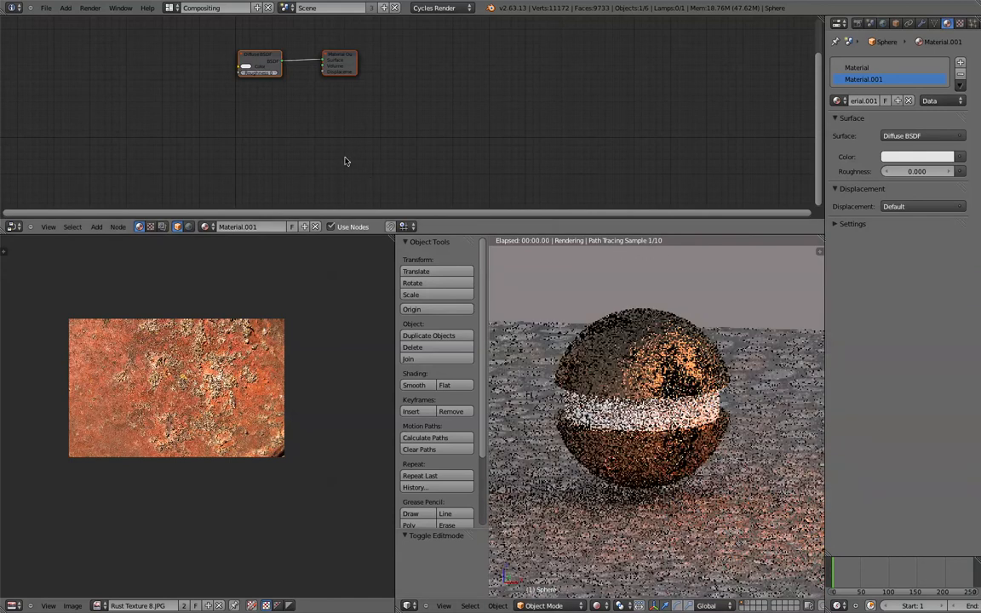
Add an Image Texture node using Rust Texture 8.JPG to the band's material and connect its Color to the Diffuse BSDF's Color.
key(shift+a)
mouse_move(256, 130)
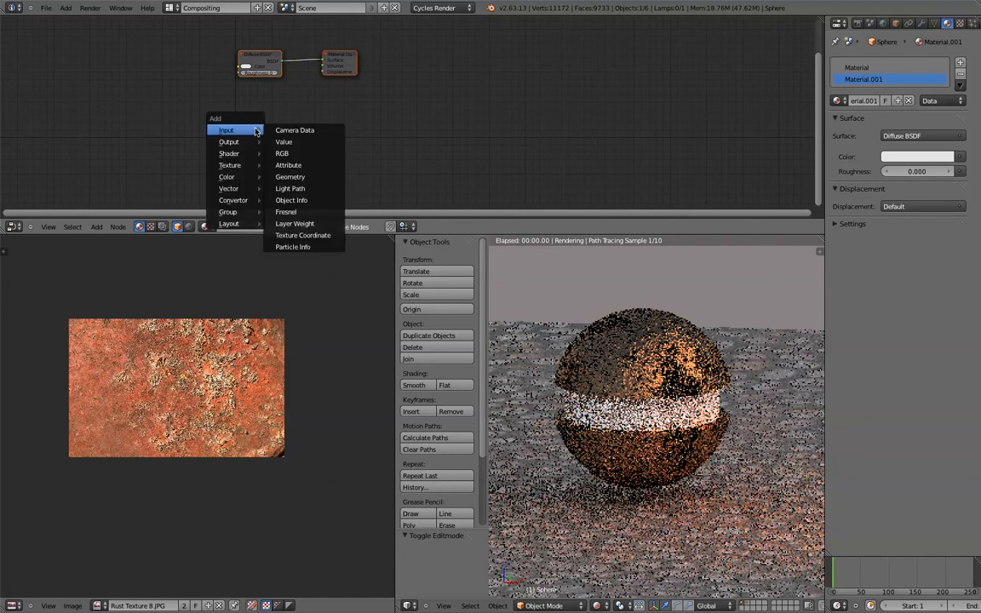
mouse_move(256, 165)
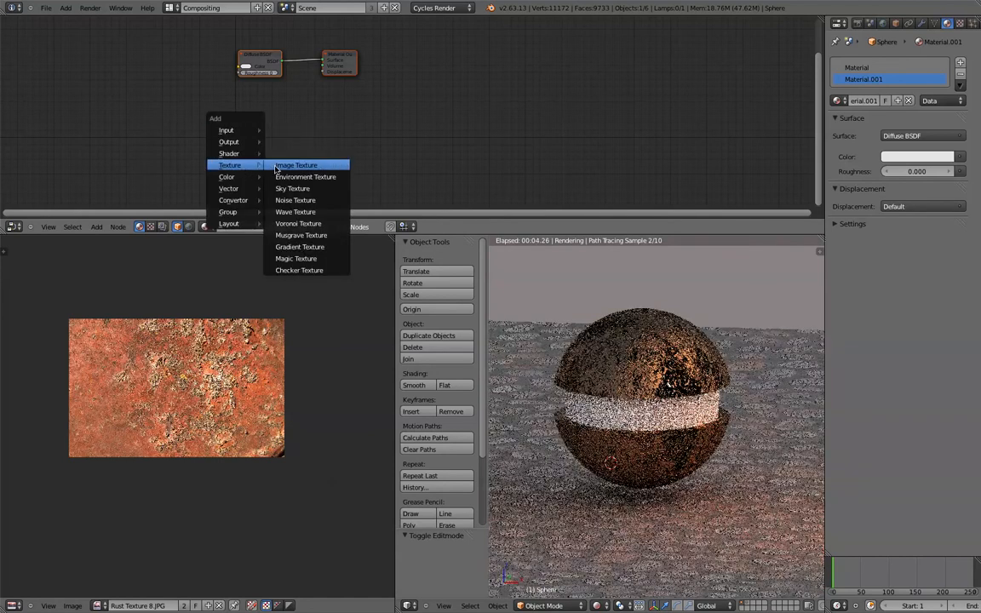
click(327, 165)
scroll(258, 120, up, 3)
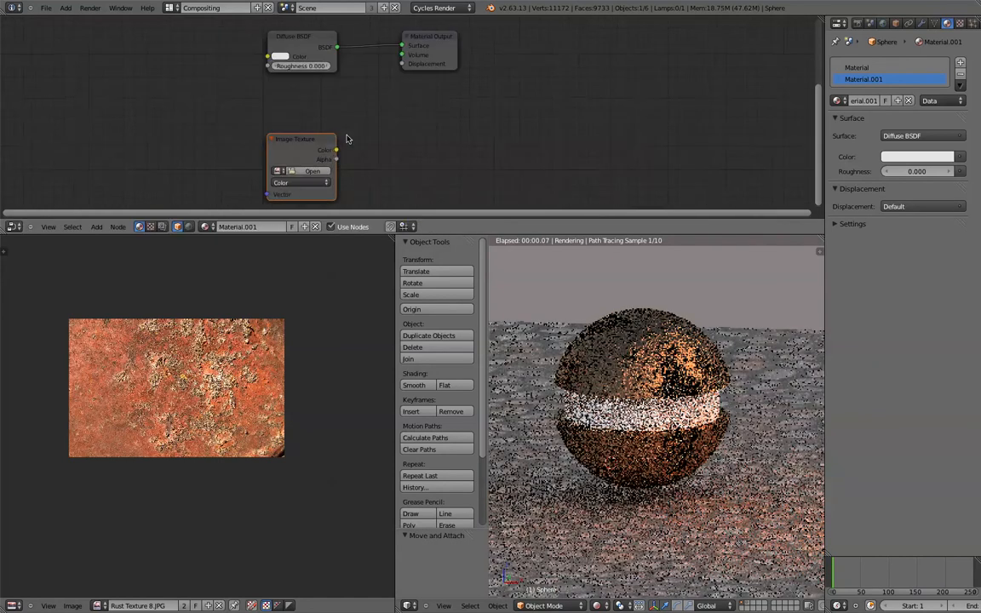
click(278, 171)
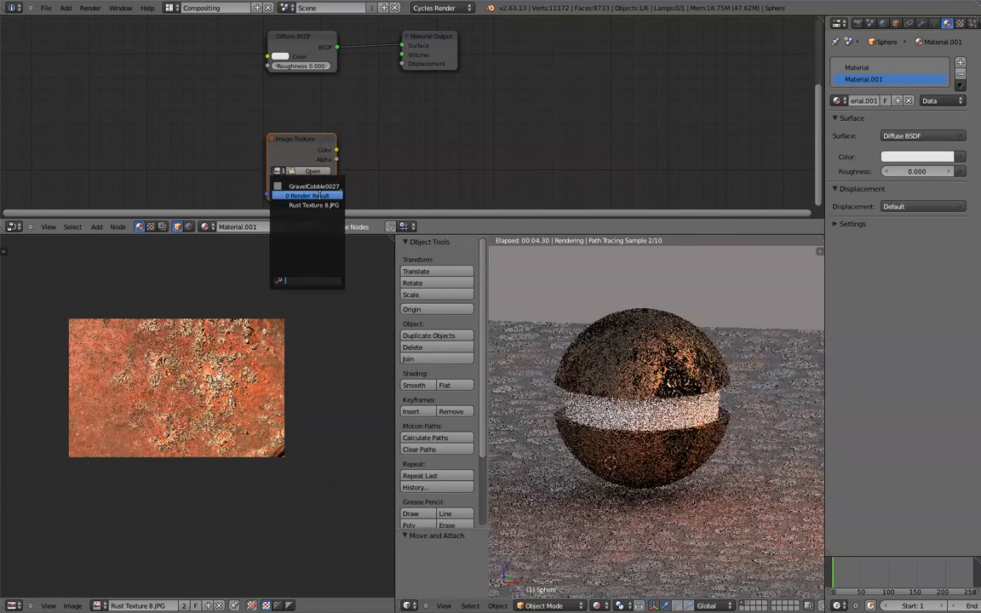
click(313, 205)
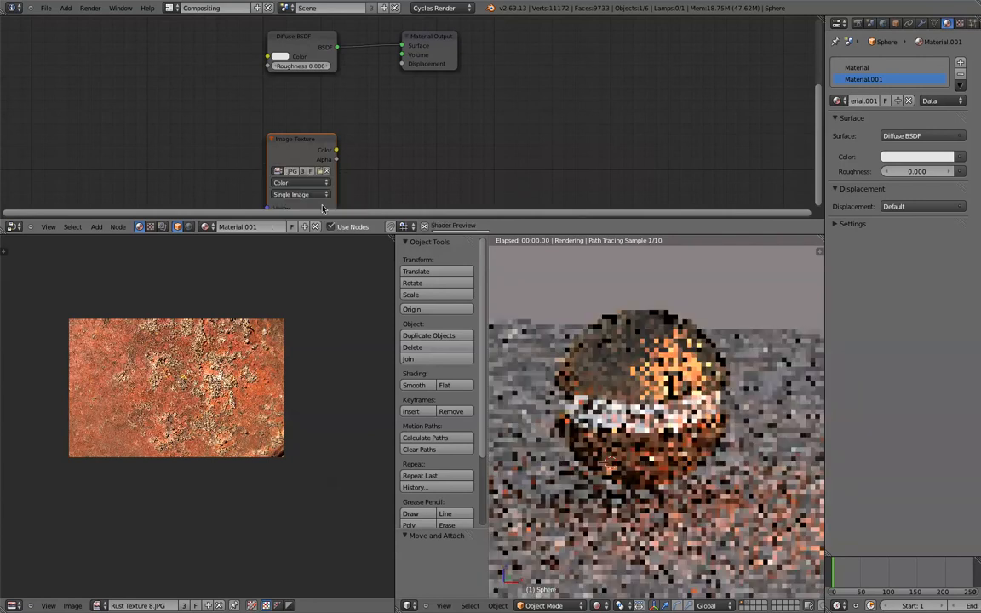
drag(284, 146, 268, 57)
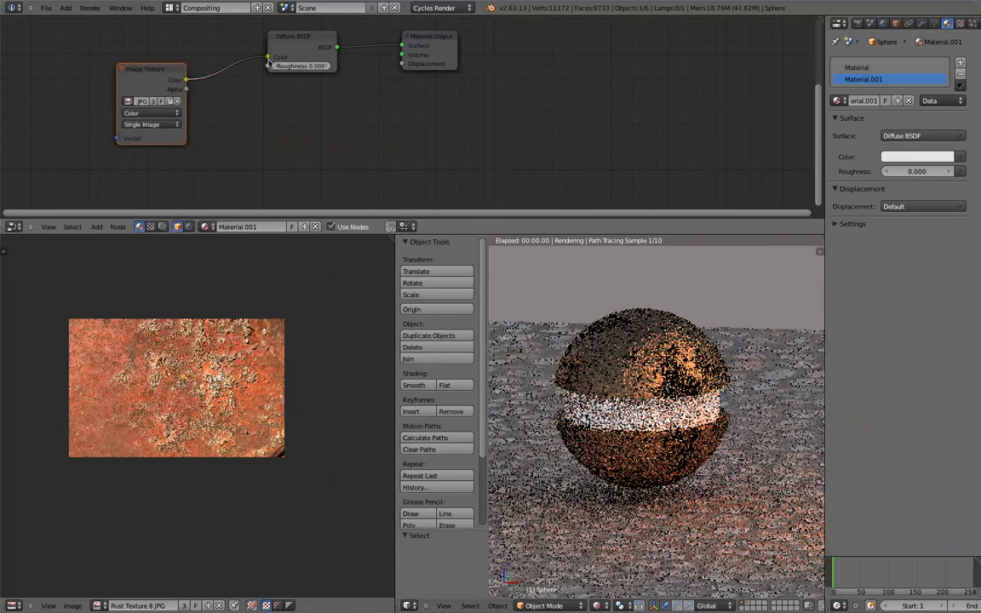
Add a Texture Coordinate node, feed its UV output into the Image Texture's Vector, and check the textured band in the rendered preview.
key(shift+a)
mouse_move(243, 104)
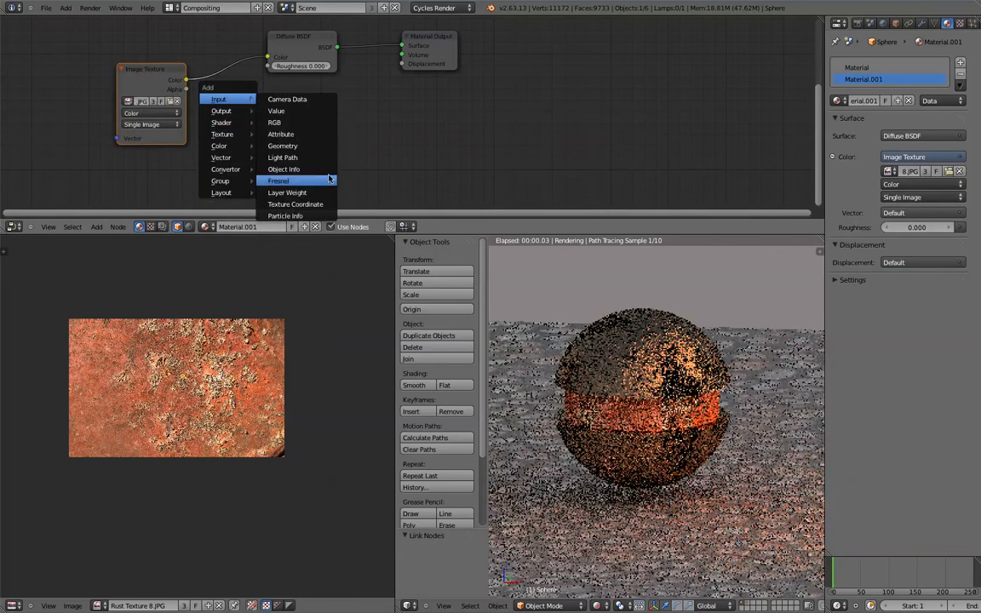
click(306, 202)
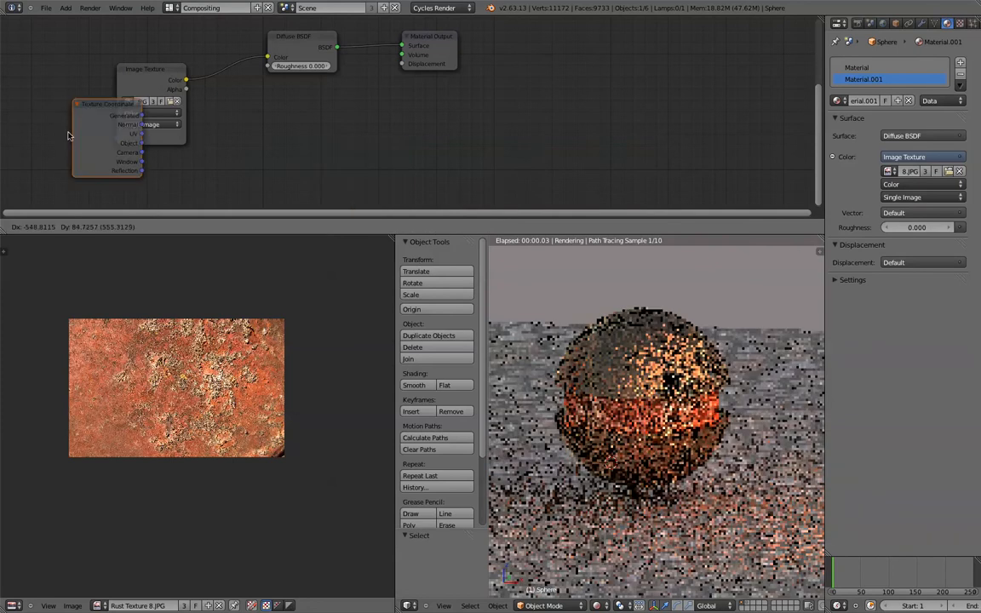
click(26, 160)
drag(94, 135, 117, 138)
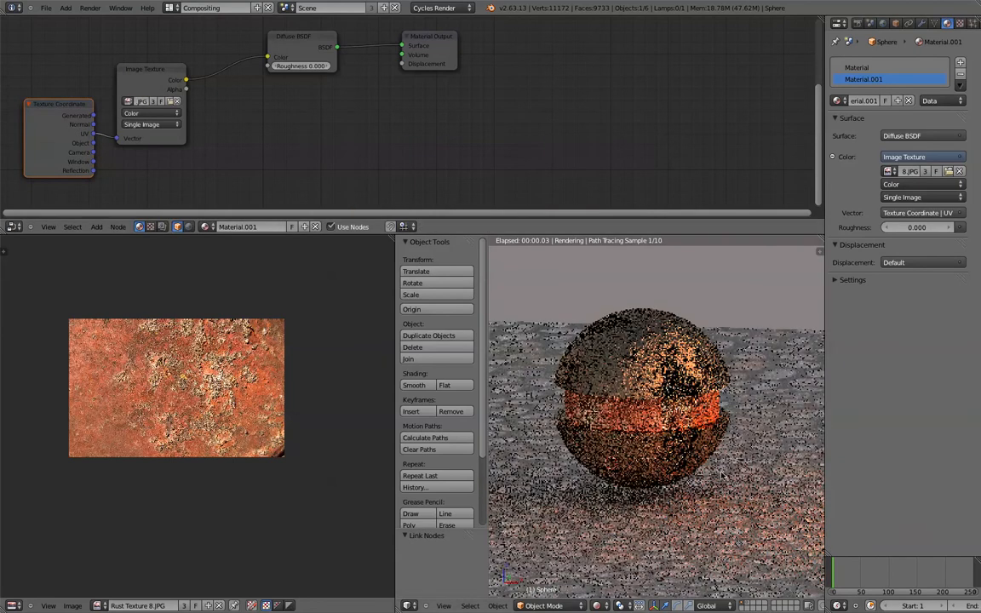
scroll(721, 475, up, 1)
middle_drag(721, 475, 675, 441)
scroll(628, 435, up, 4)
scroll(675, 441, down, 5)
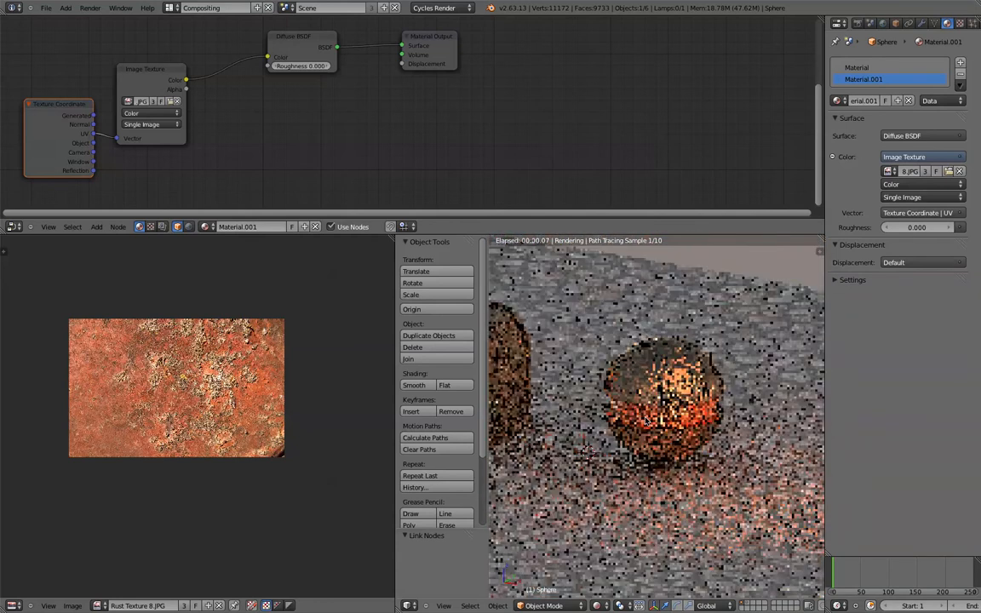
middle_drag(645, 421, 682, 436)
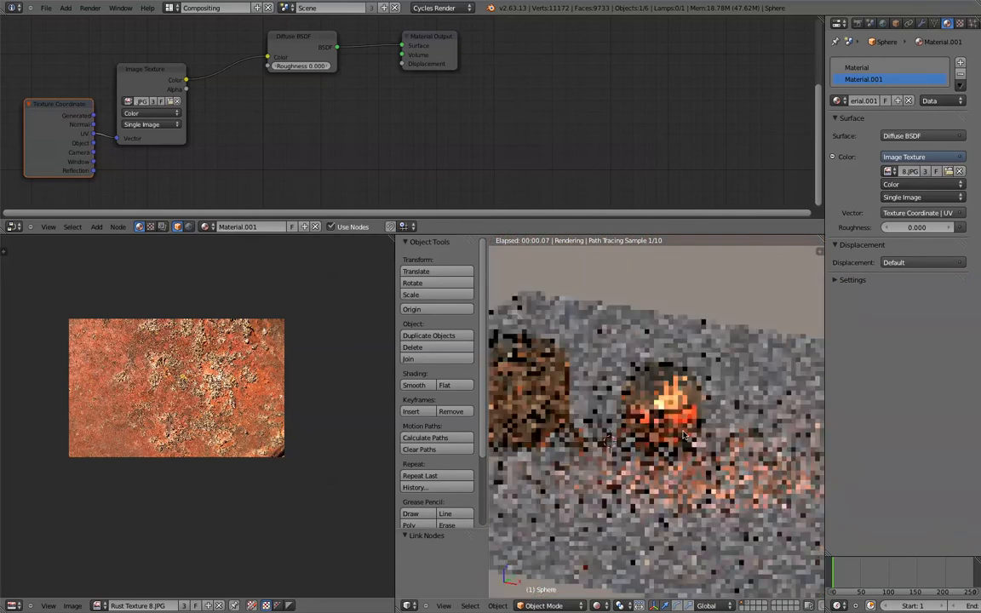
scroll(298, 75, up, 1)
Replace the Diffuse BSDF with a Glossy BSDF, linked from the Image Texture's Color and into the Material Output's Surface.
drag(294, 53, 295, 103)
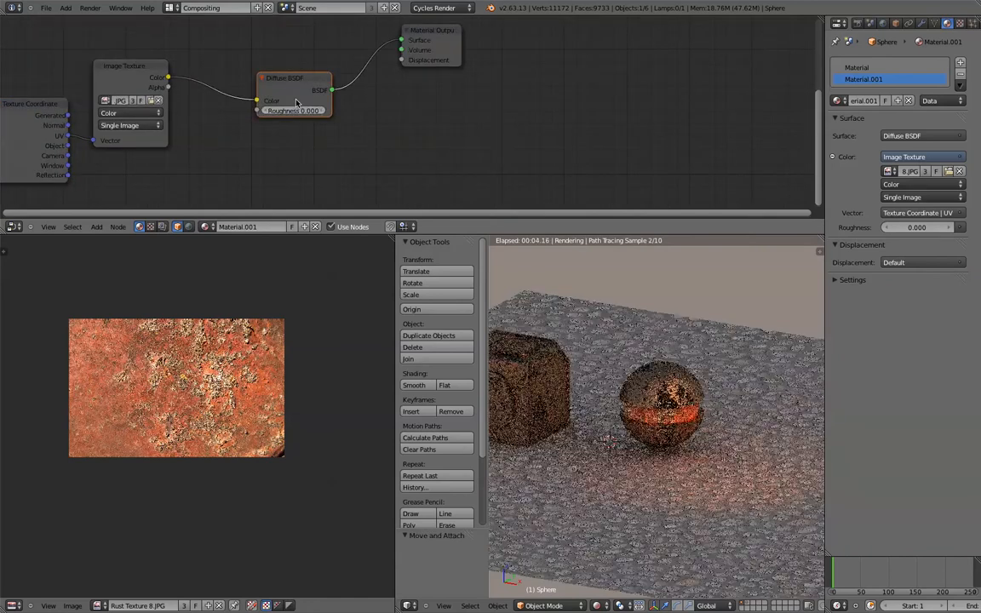
key(x)
key(shift+a)
mouse_move(297, 101)
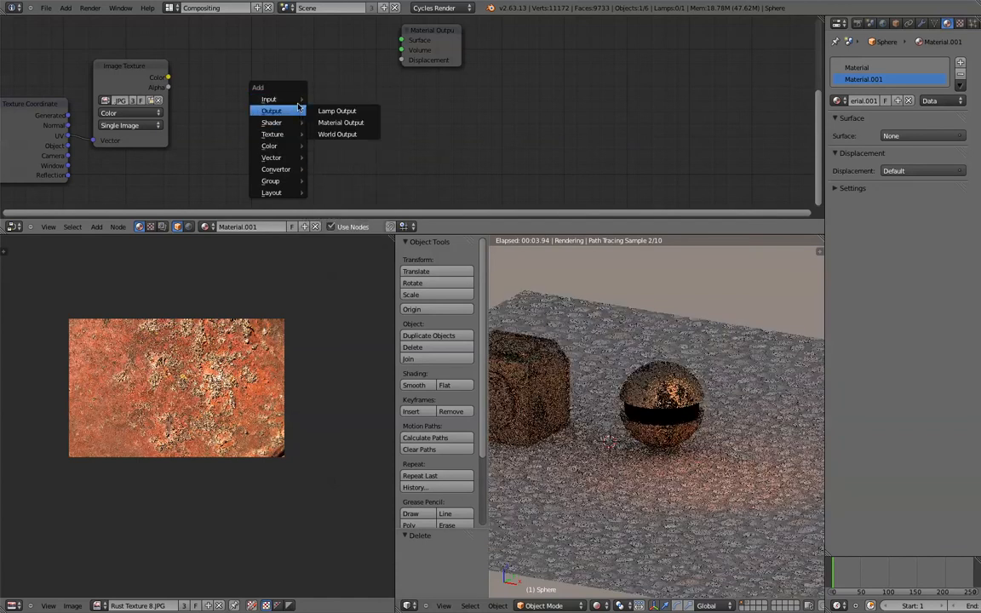
mouse_move(280, 122)
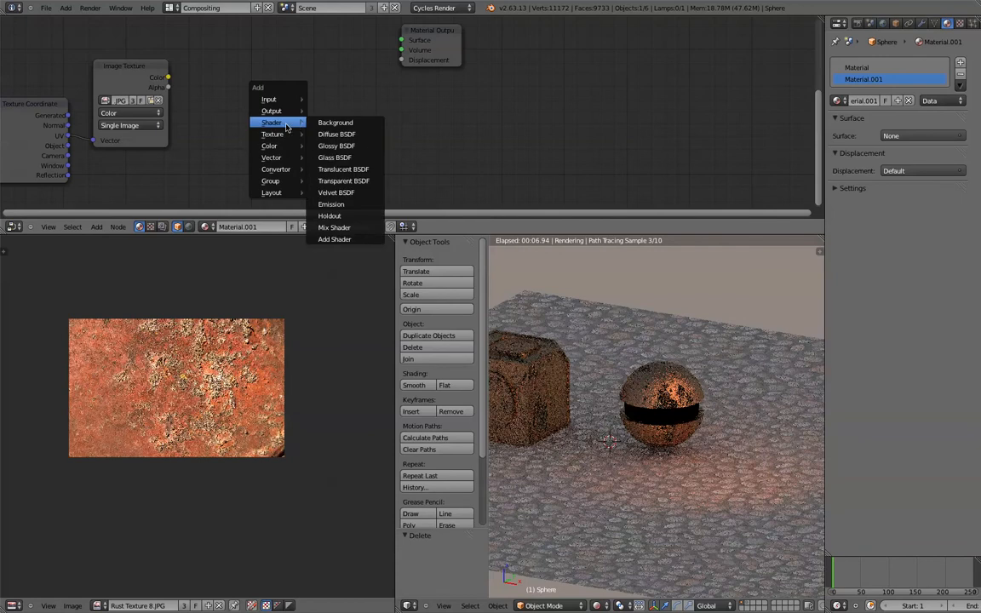
click(349, 145)
click(270, 79)
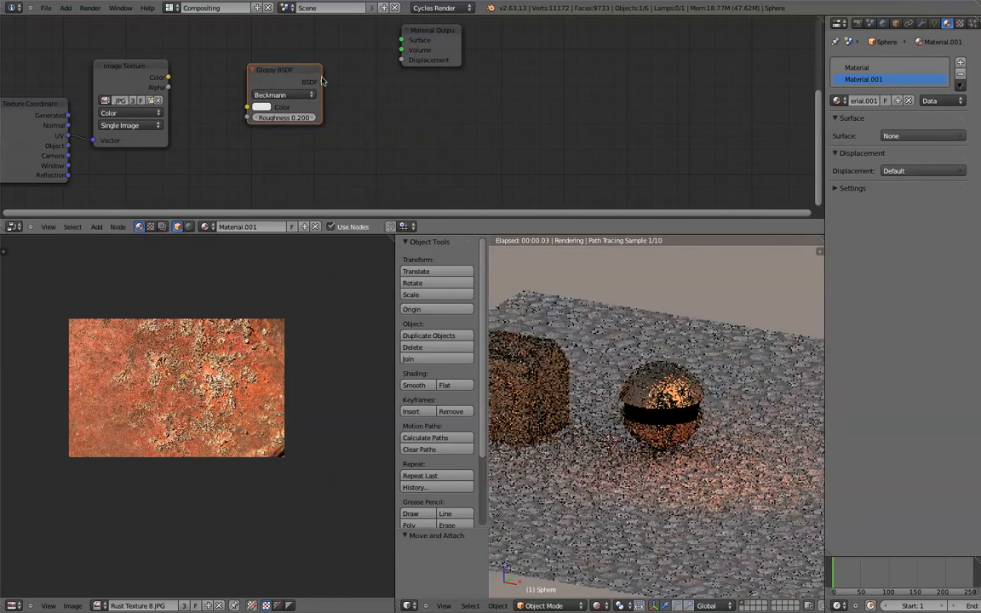
drag(321, 82, 401, 40)
drag(246, 106, 169, 78)
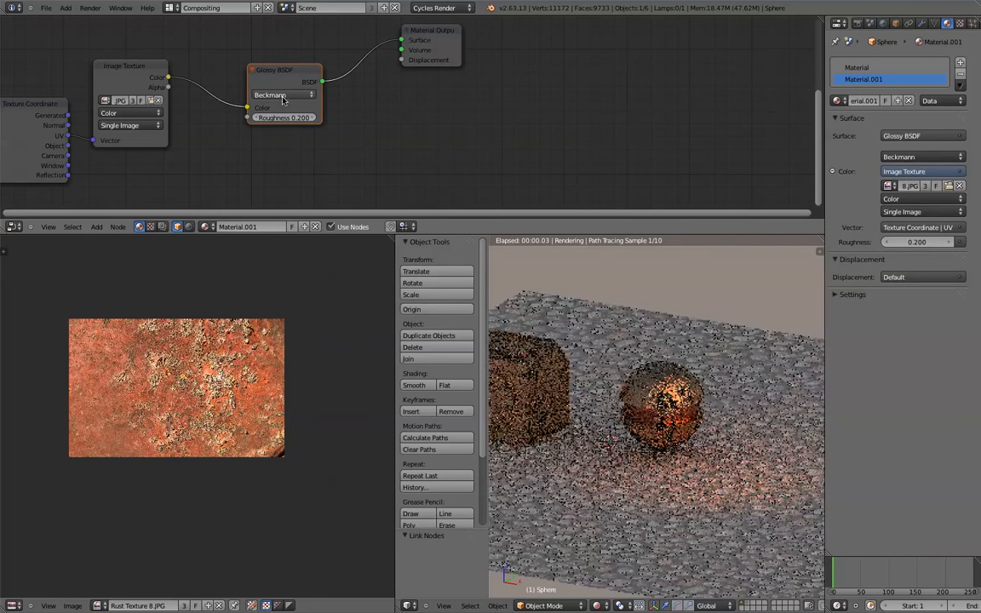
Insert an RGB to BW converter node between the Image Texture's Color and the Glossy BSDF's Color.
scroll(196, 119, up, 2)
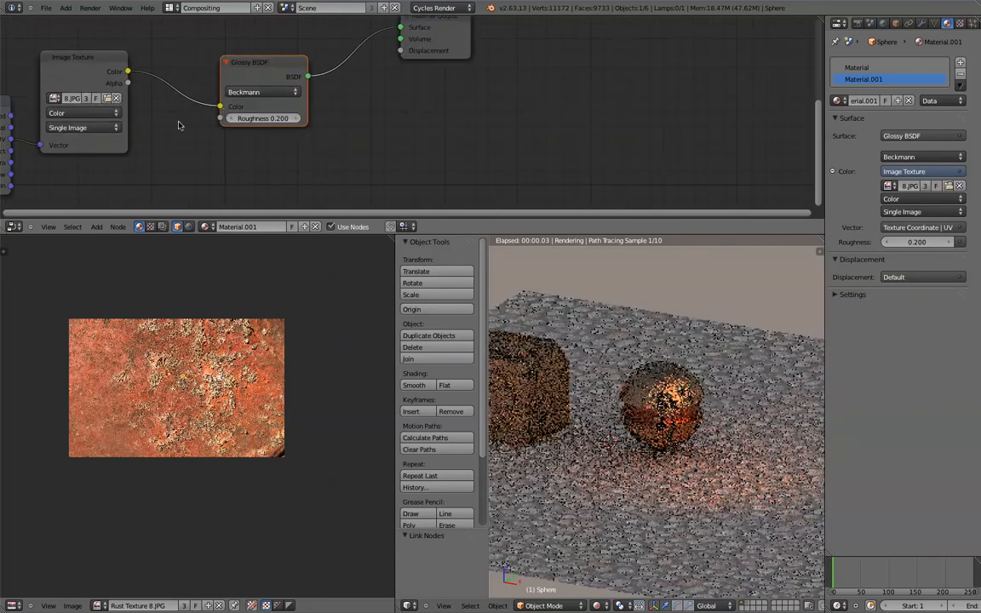
key(shift+a)
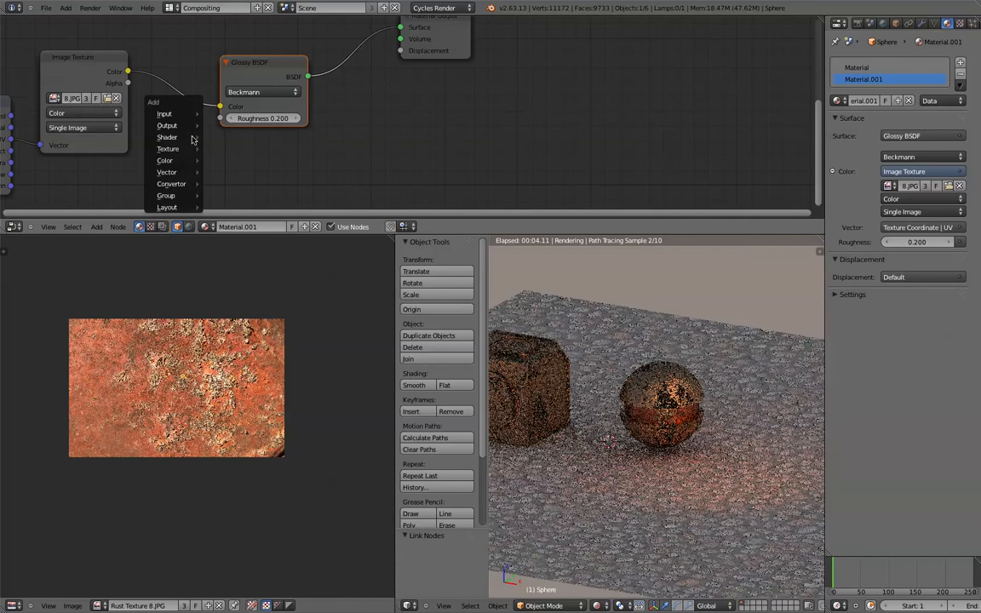
mouse_move(193, 138)
scroll(323, 141, down, 1)
key(shift+a)
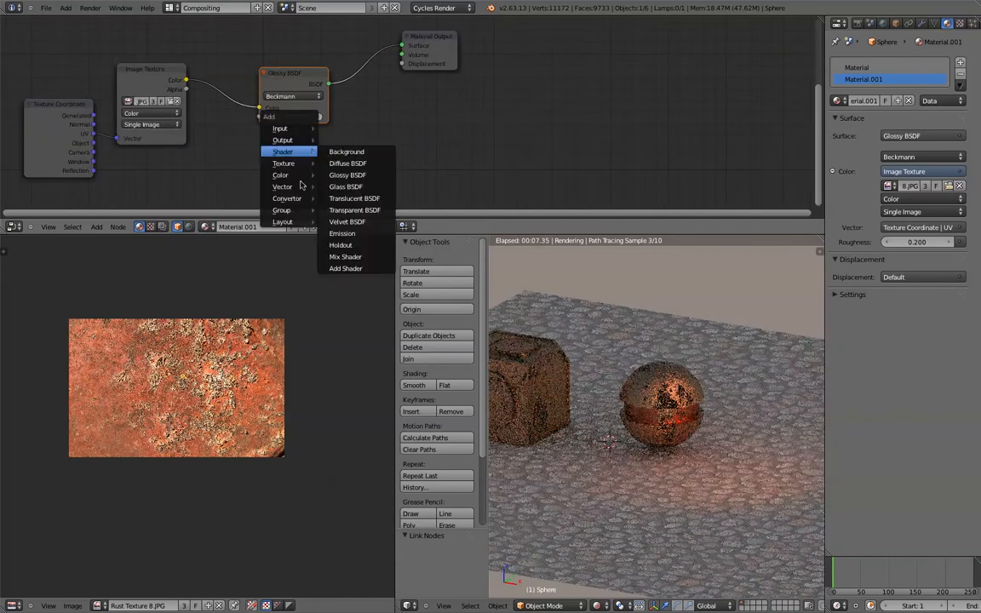
mouse_move(289, 175)
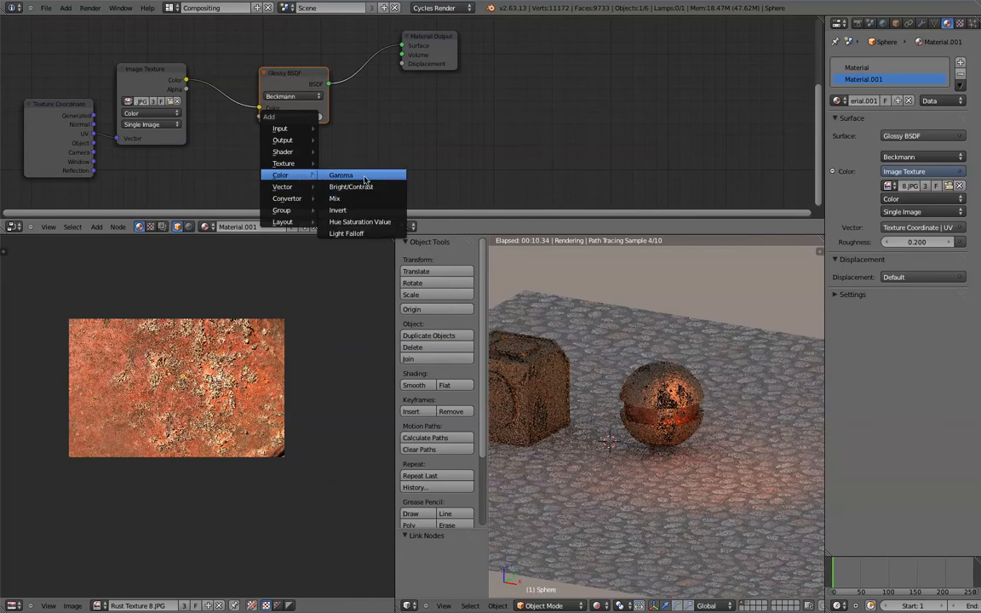
mouse_move(291, 202)
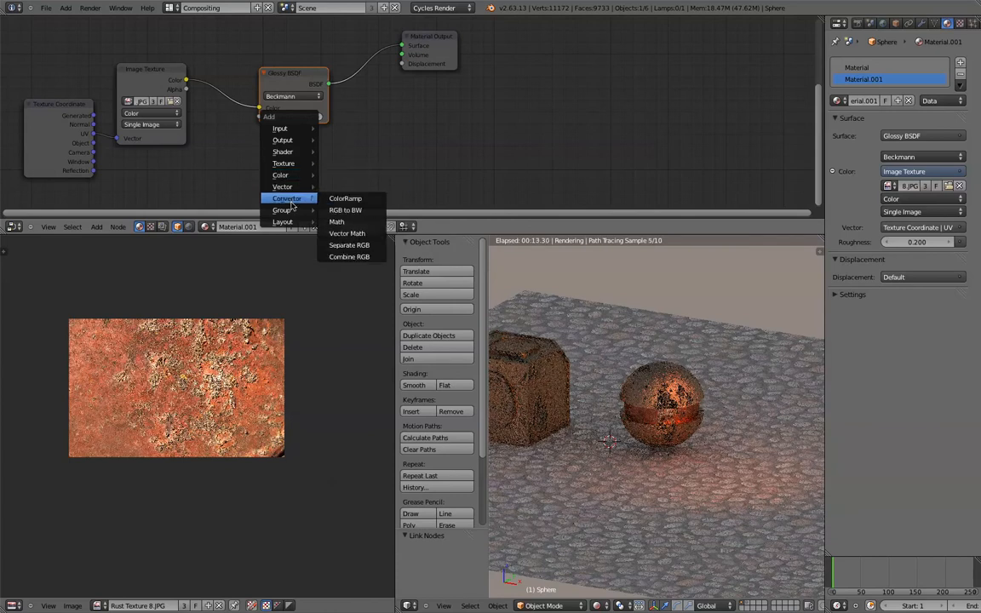
click(345, 210)
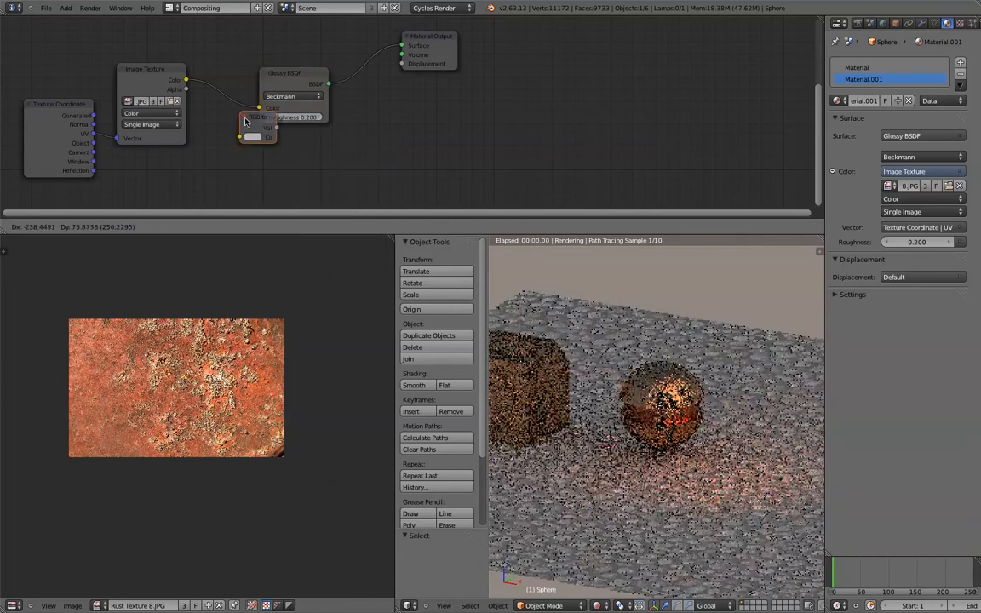
click(222, 104)
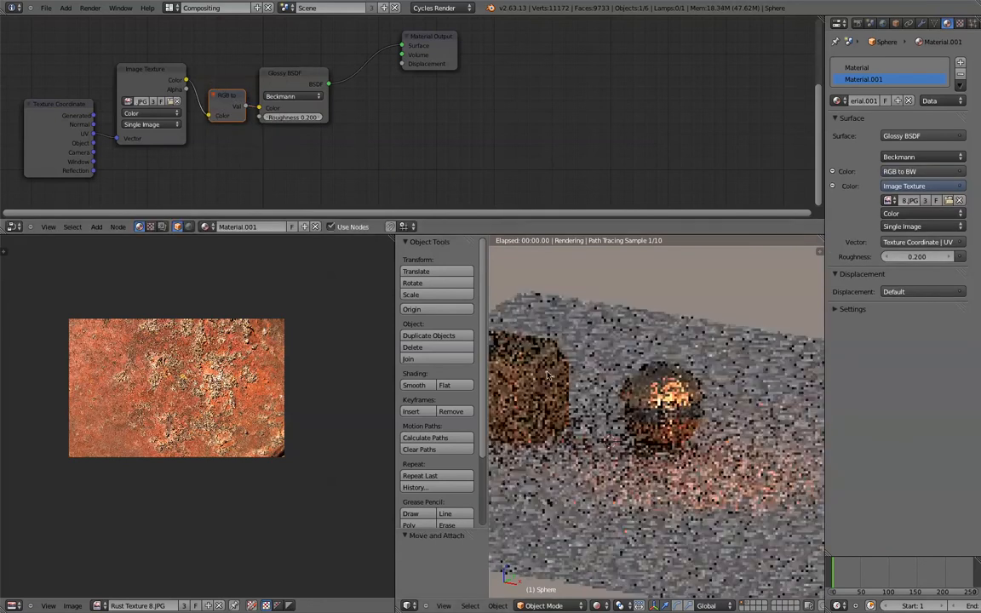
Inspect the band in the rendered preview, show the World node tree, and view the sphere together with the cube.
scroll(688, 447, up, 5)
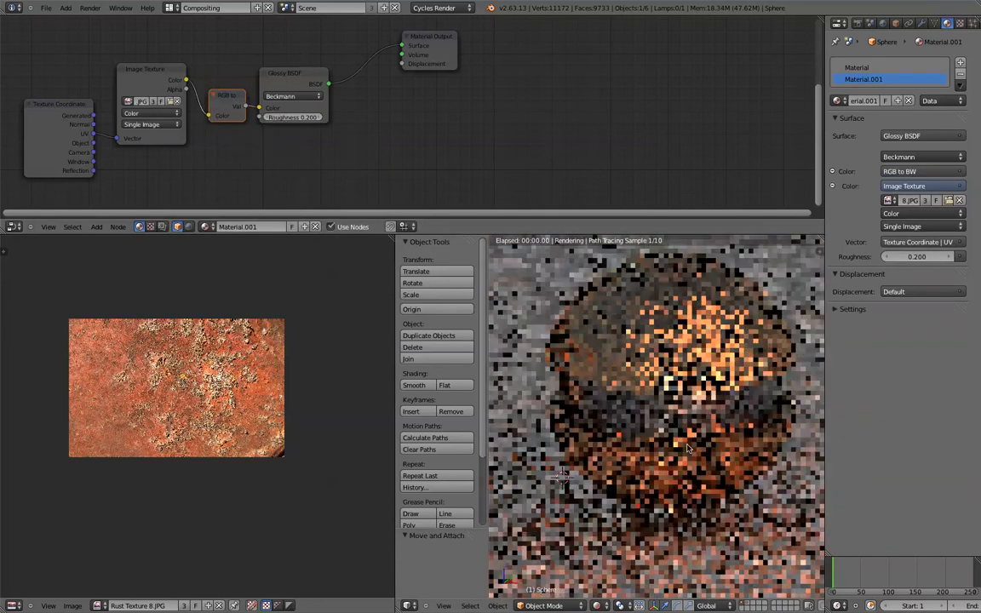
scroll(687, 447, down, 5)
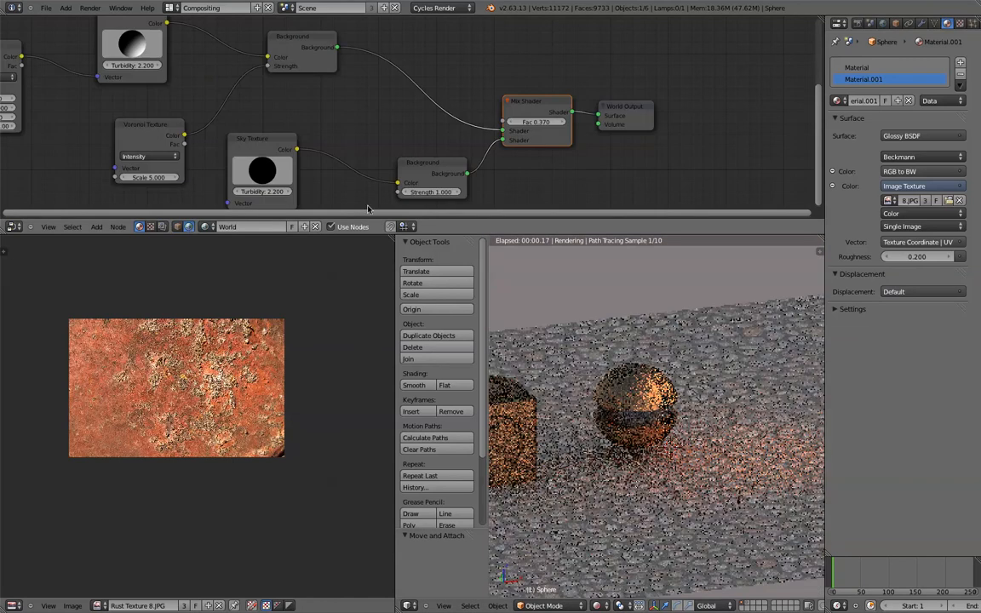
scroll(645, 369, down, 8)
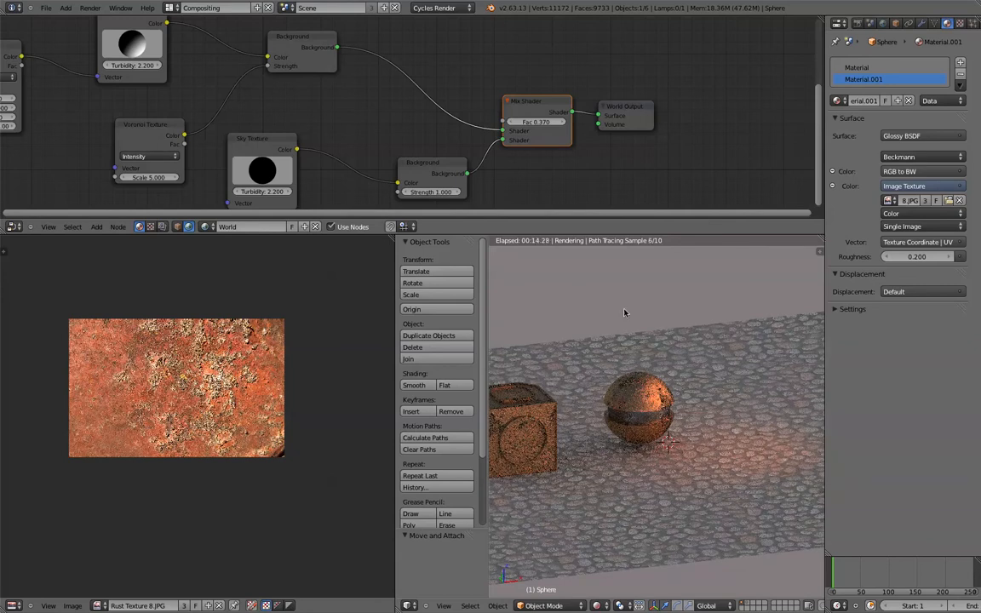
Switch the viewport to wireframe, look through the scene camera, and fly it to frame both the cube and the sphere.
scroll(624, 333, down, 4)
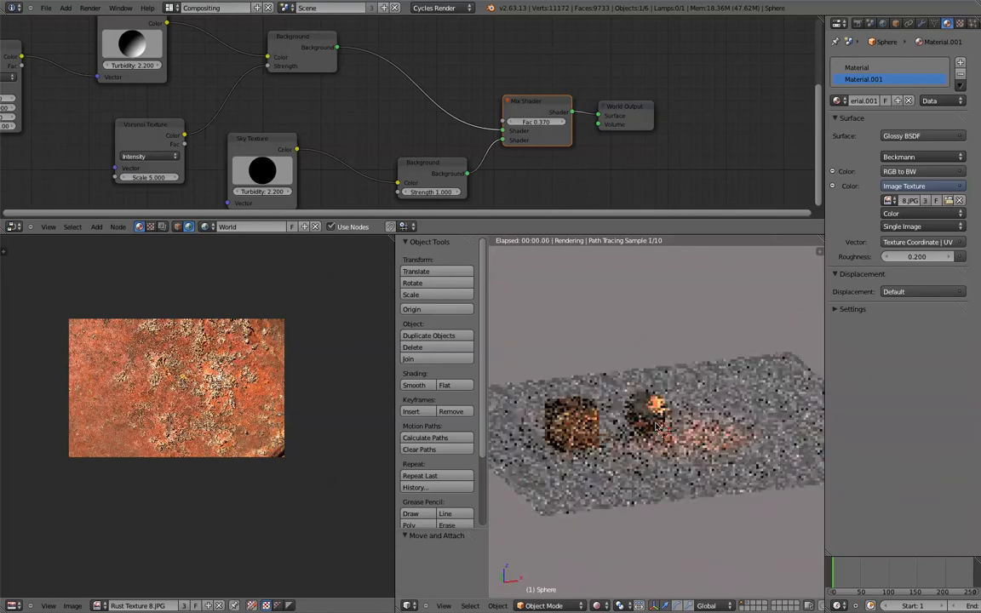
key(z)
middle_drag(611, 464, 729, 407)
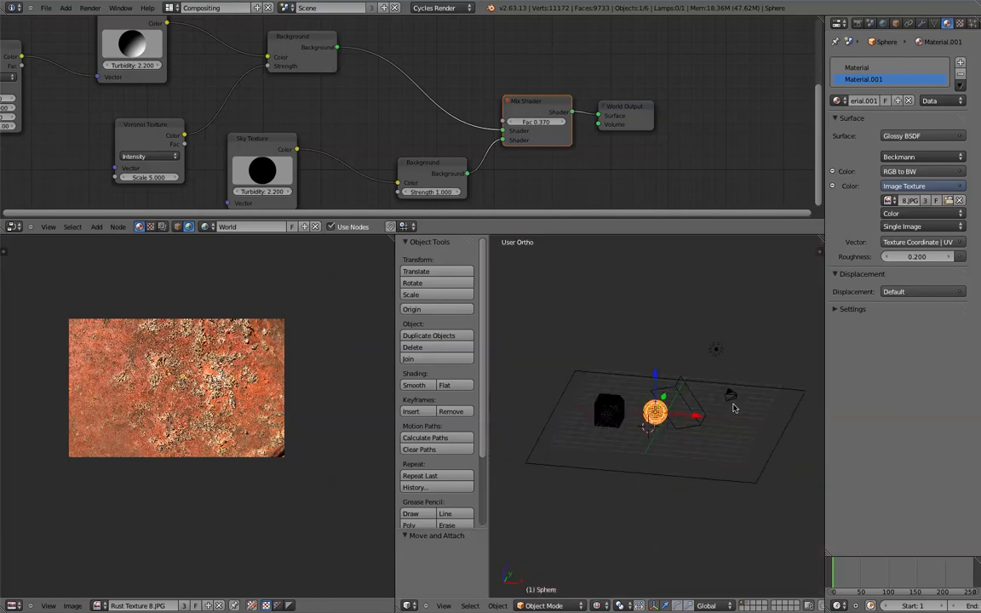
right_click(735, 400)
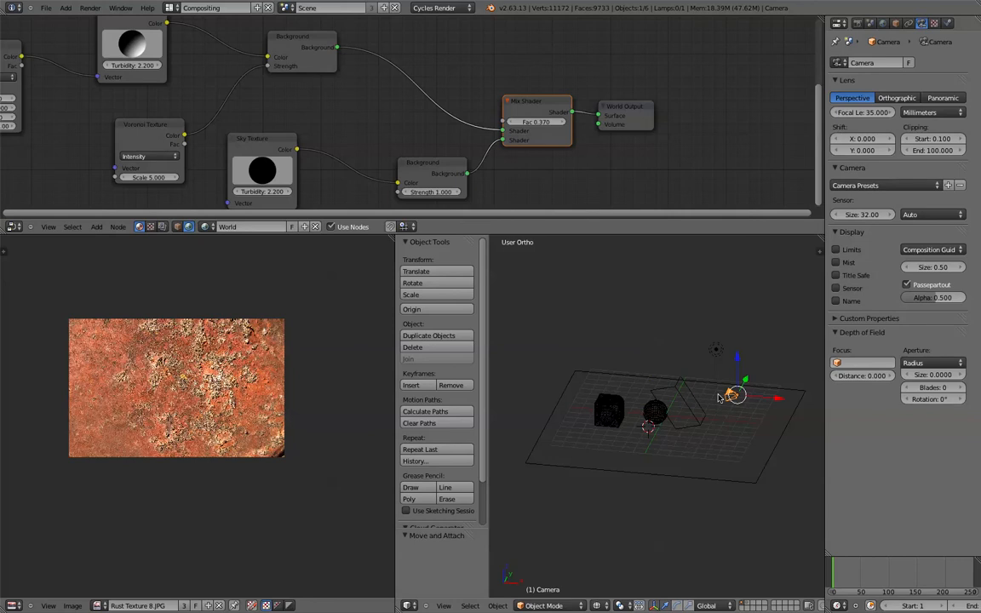
key(KP_0)
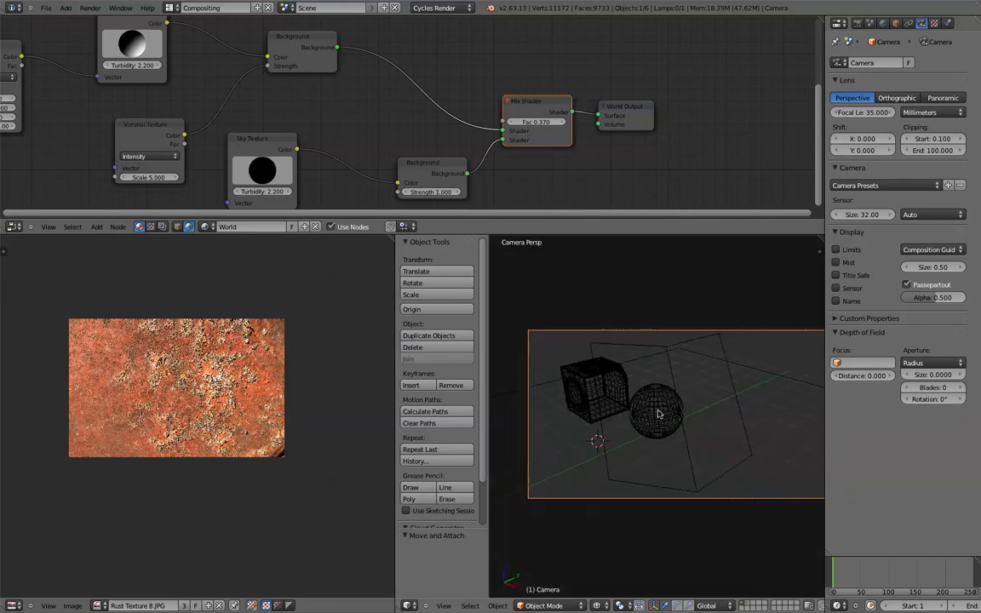
key(shift+f)
scroll(535, 415, up, 1)
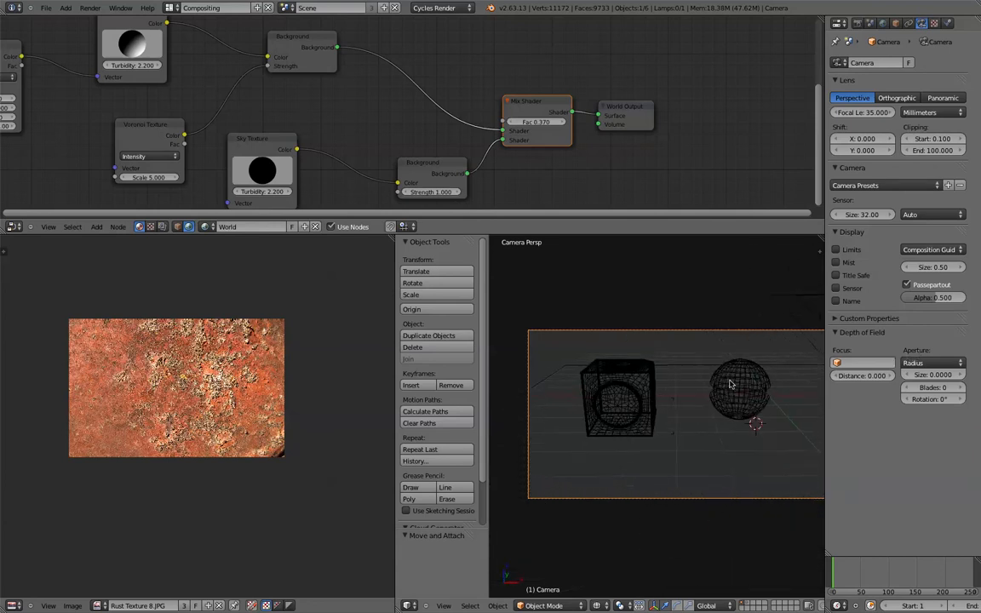
click(691, 363)
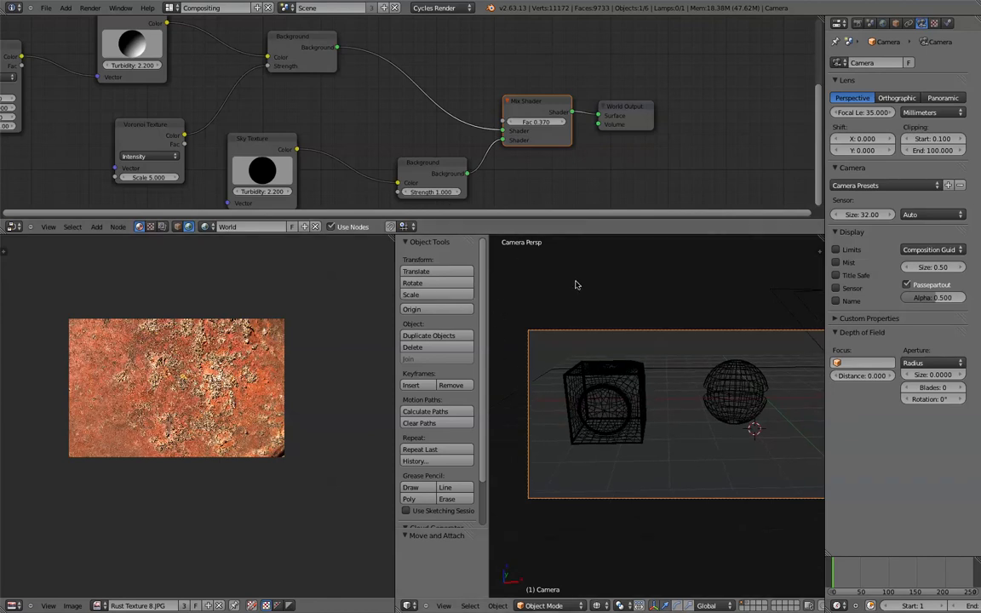
Render a still image from the camera and enlarge the render result.
click(90, 8)
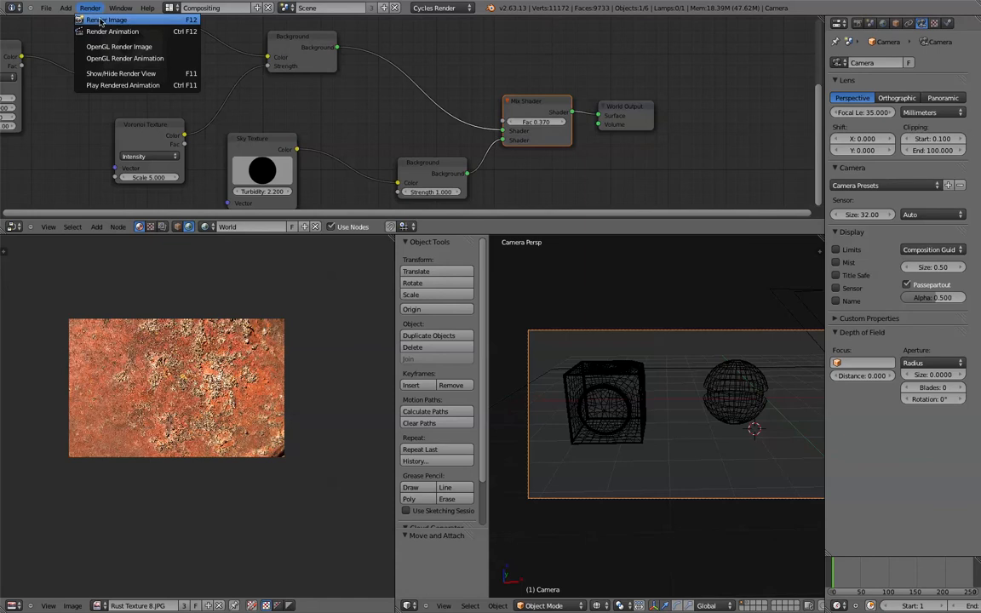
click(101, 19)
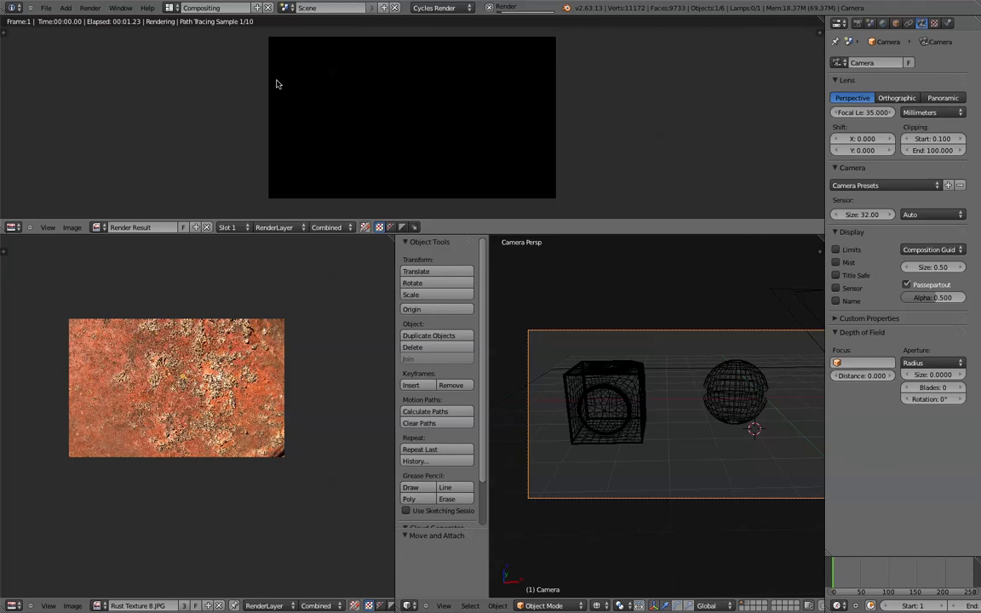
scroll(320, 98, up, 2)
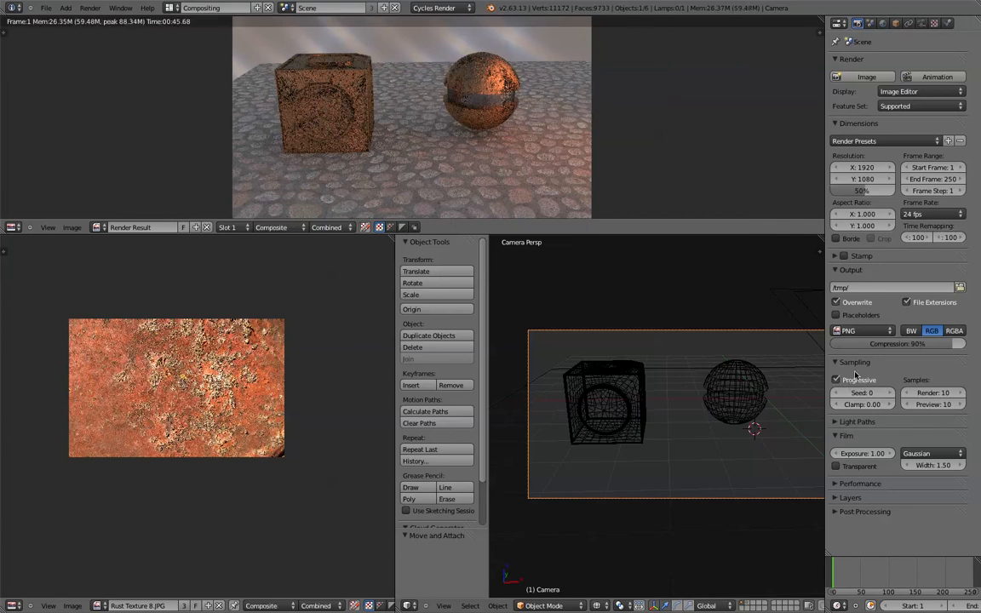
Expand the Light Paths settings and review them together with the render and preview sample settings.
click(836, 422)
scroll(851, 425, down, 3)
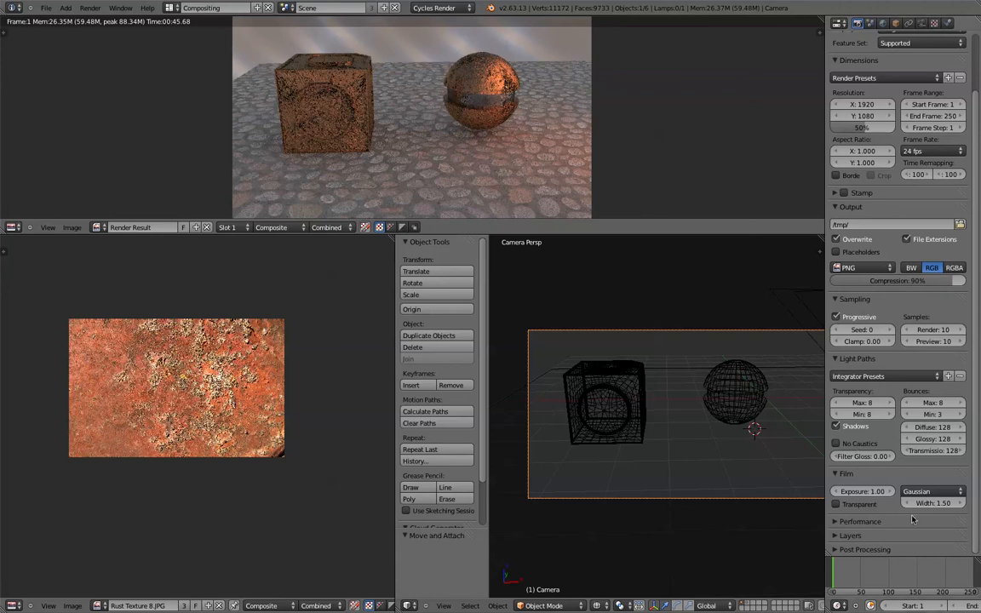
scroll(889, 379, up, 3)
scroll(889, 379, down, 3)
scroll(902, 359, up, 1)
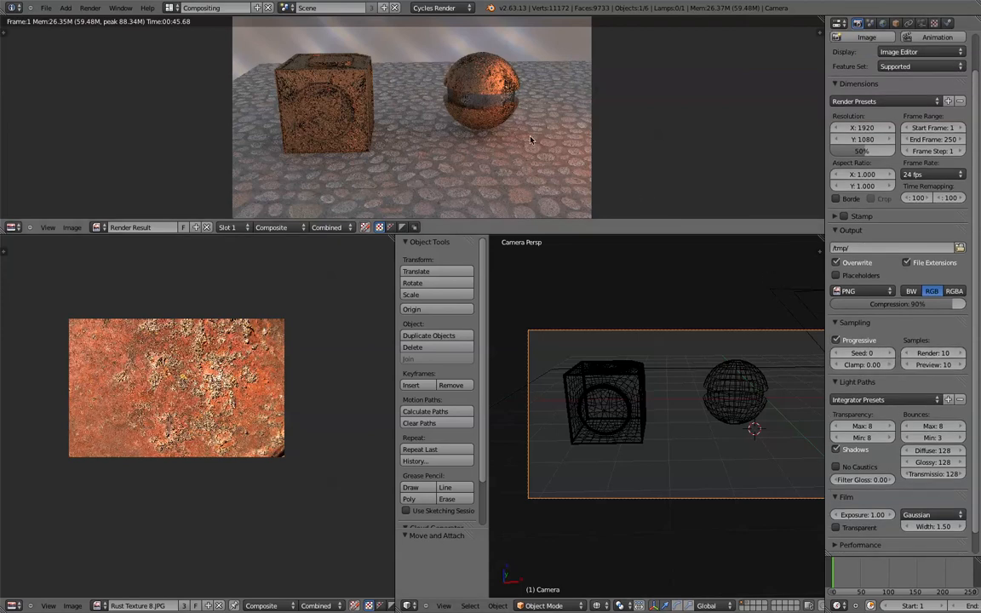
click(959, 365)
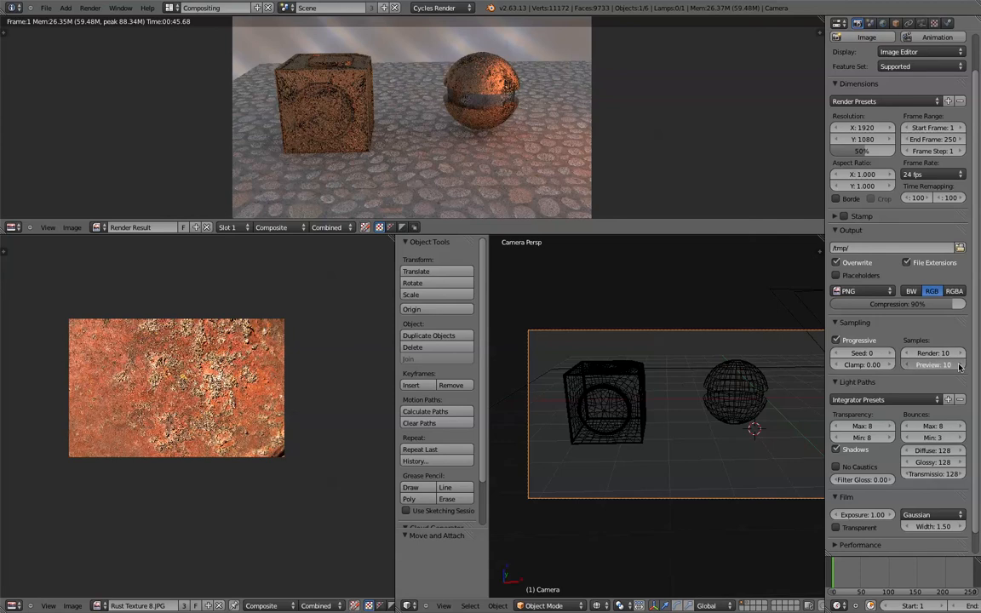
click(905, 365)
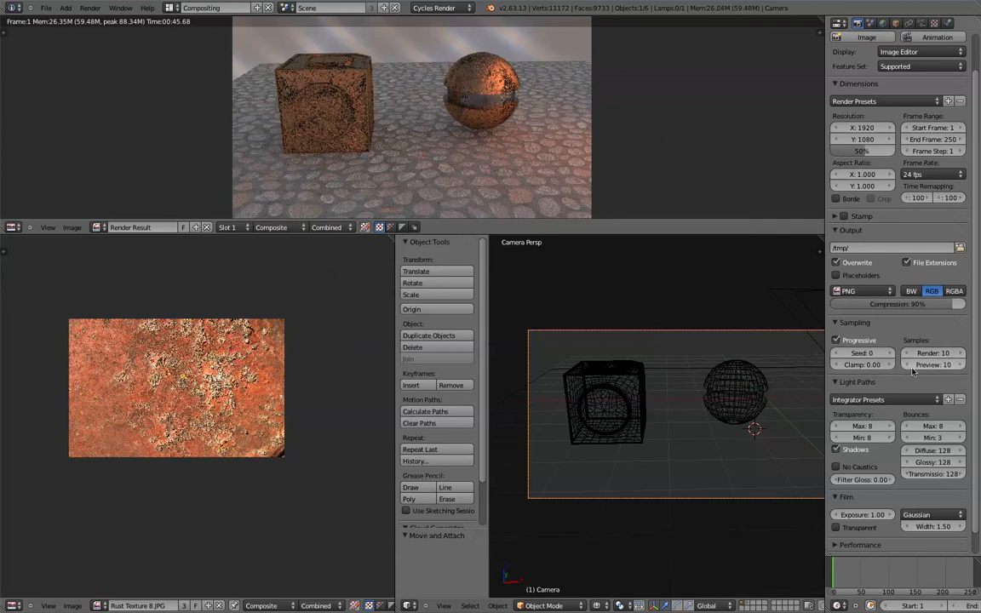
Examine the rendered cube, sphere and banded metal up close and in the full frame.
scroll(514, 140, up, 4)
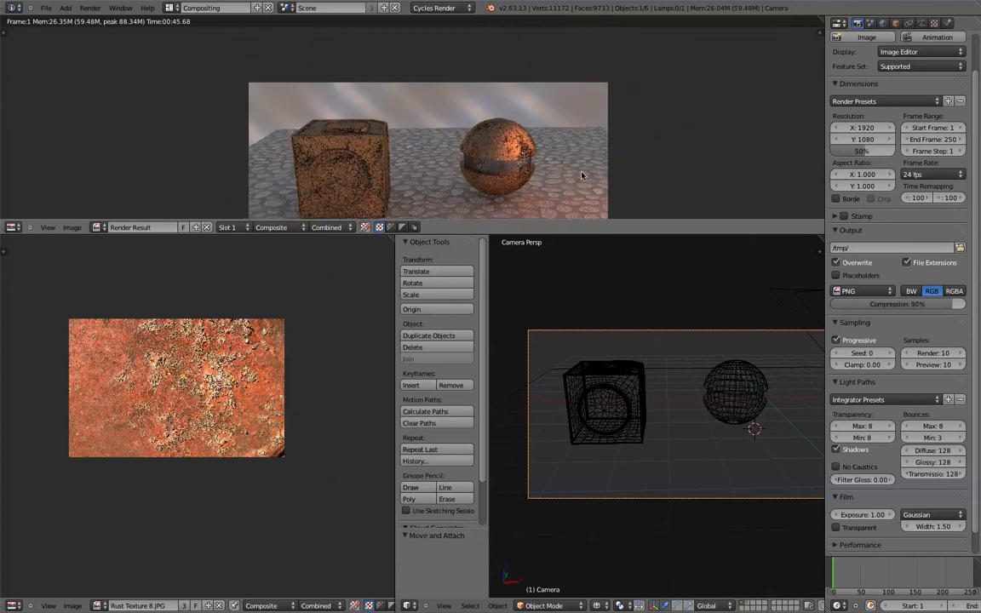
scroll(505, 86, down, 3)
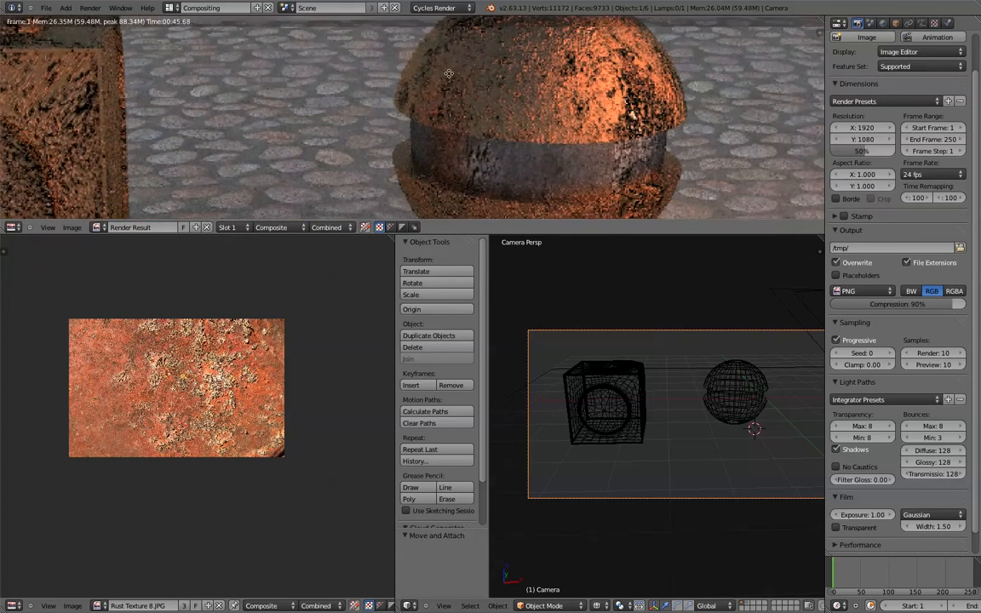
scroll(507, 83, down, 2)
middle_drag(398, 129, 356, 114)
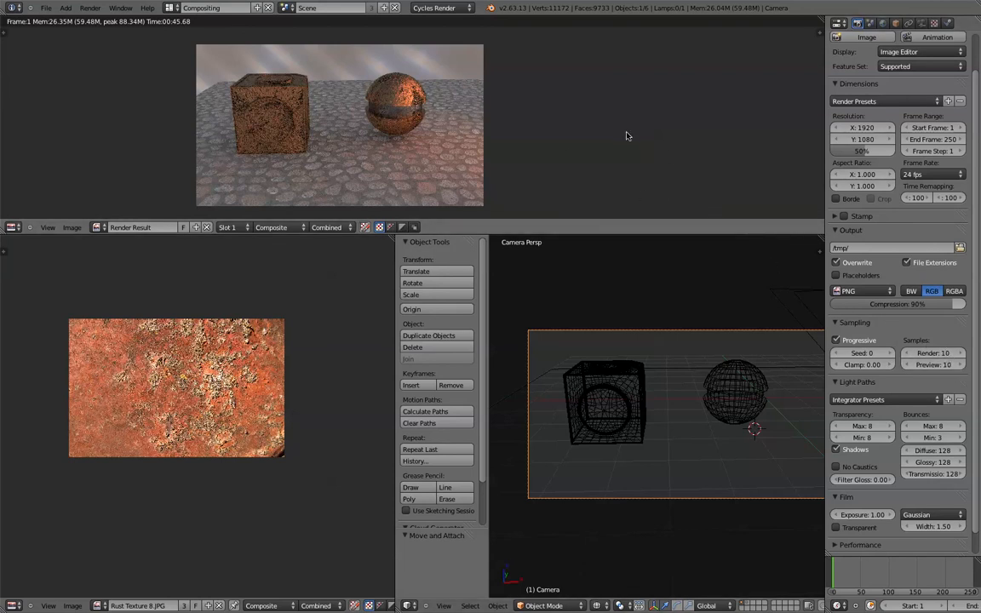
scroll(410, 134, up, 9)
scroll(410, 134, down, 5)
scroll(409, 135, down, 4)
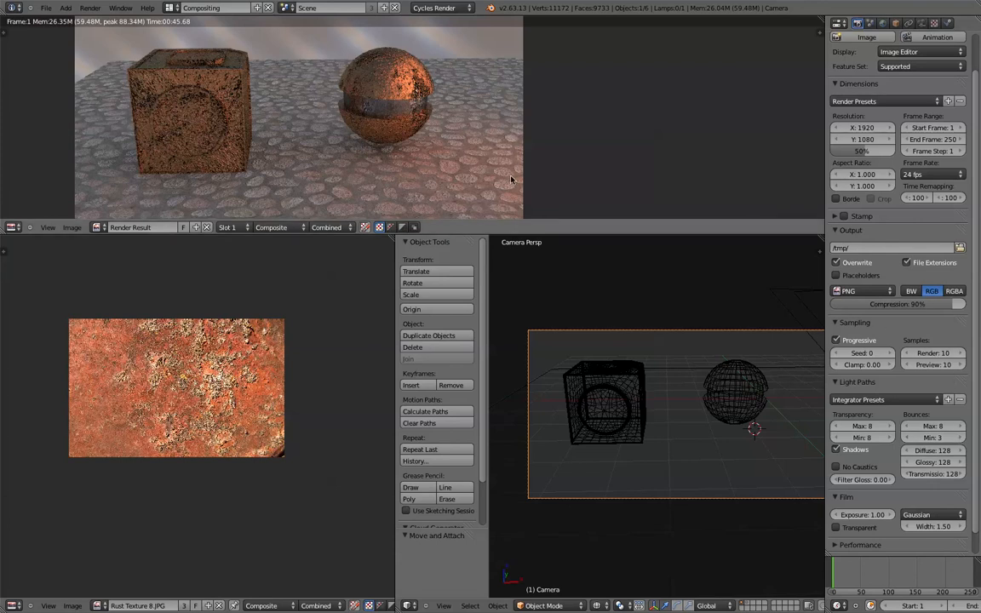
scroll(383, 120, down, 2)
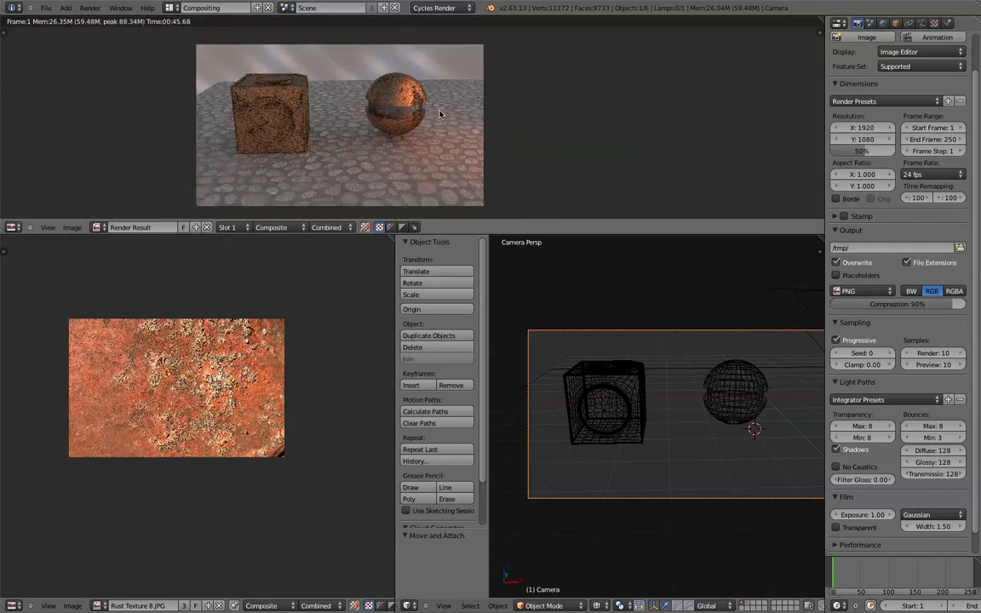
scroll(407, 106, up, 2)
scroll(400, 111, down, 2)
scroll(267, 152, up, 2)
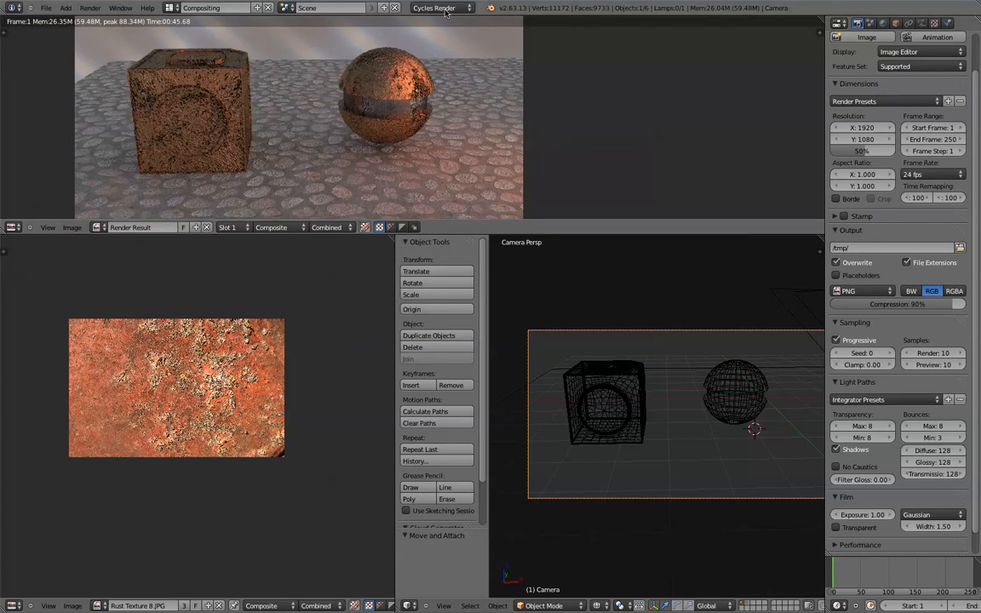
scroll(366, 90, down, 2)
scroll(349, 88, up, 2)
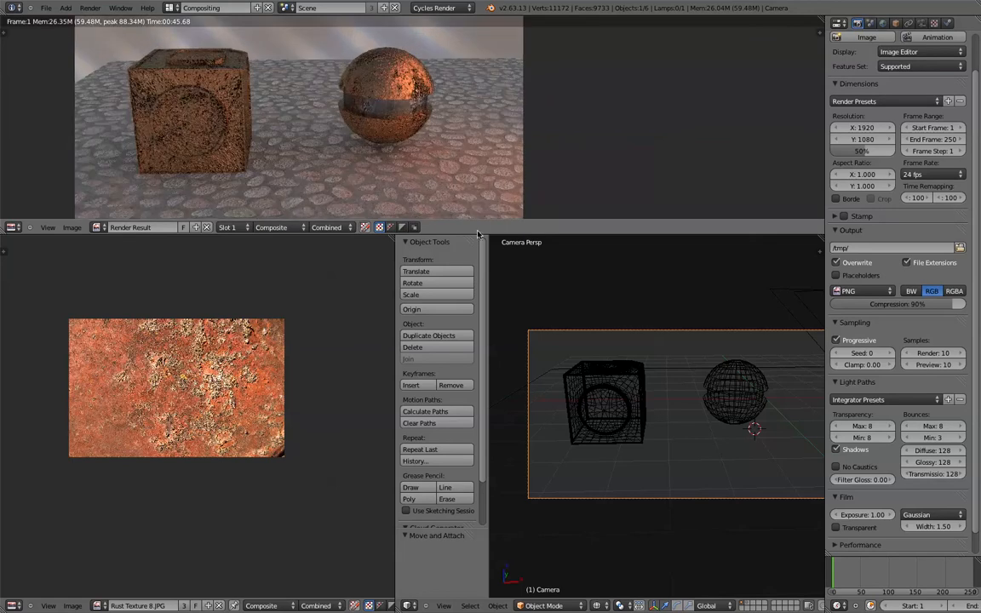
scroll(438, 152, down, 3)
scroll(439, 151, up, 1)
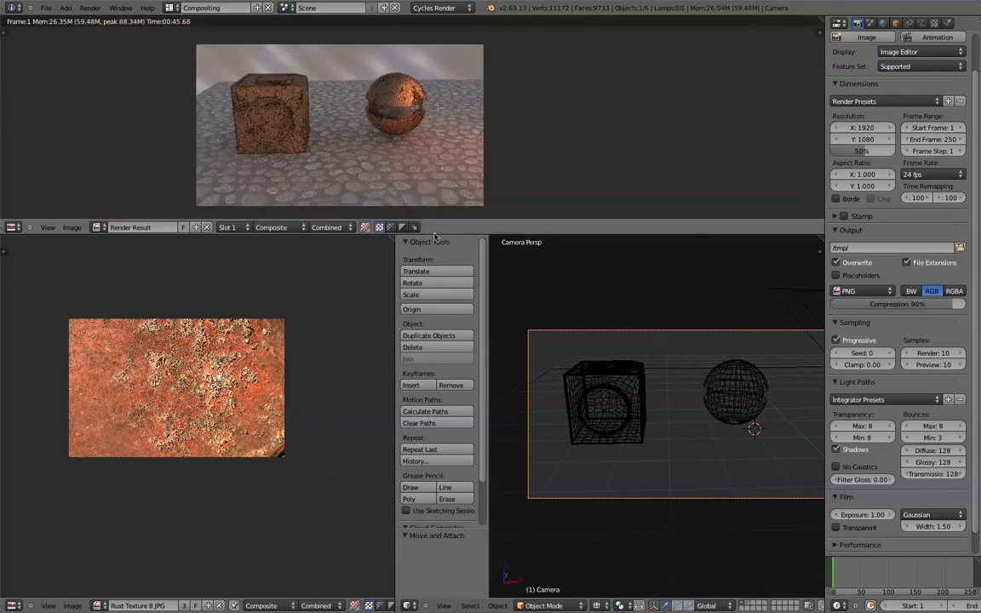
Turn the rust texture's image editor into a Node Editor and enlarge the render result area above it.
click(13, 605)
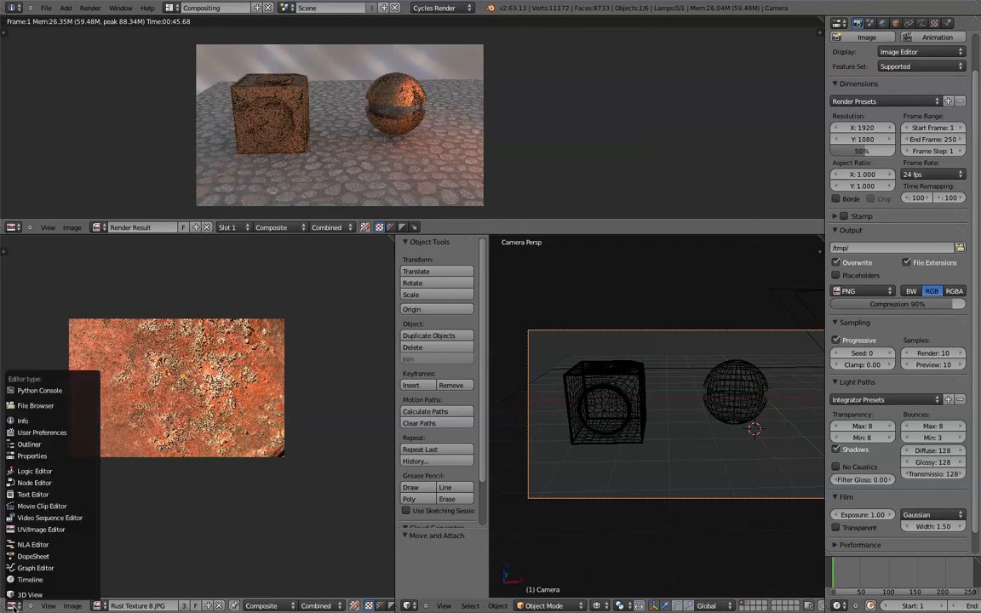
click(61, 482)
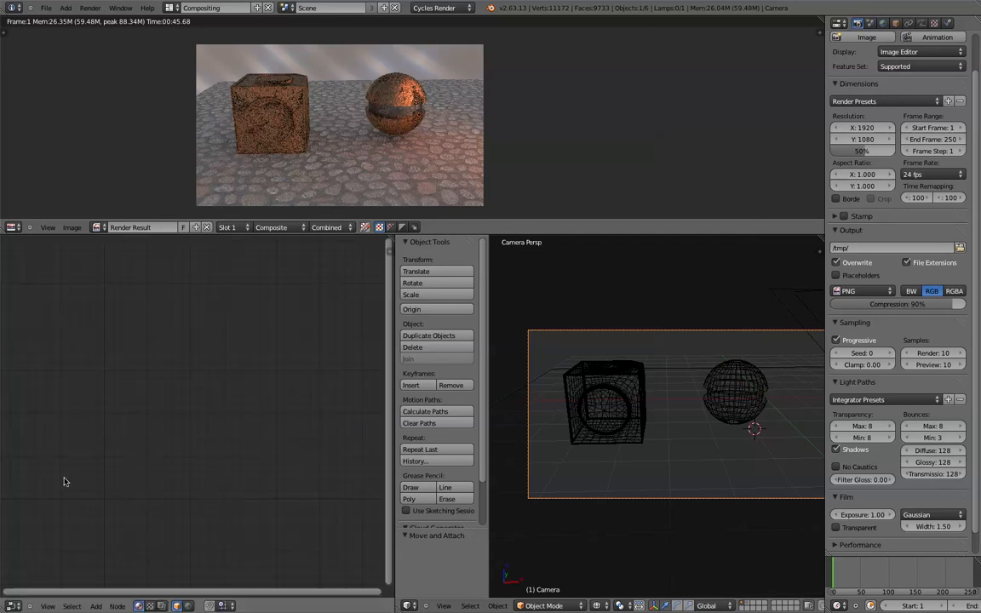
drag(473, 232, 474, 399)
scroll(416, 210, up, 5)
scroll(325, 274, down, 1)
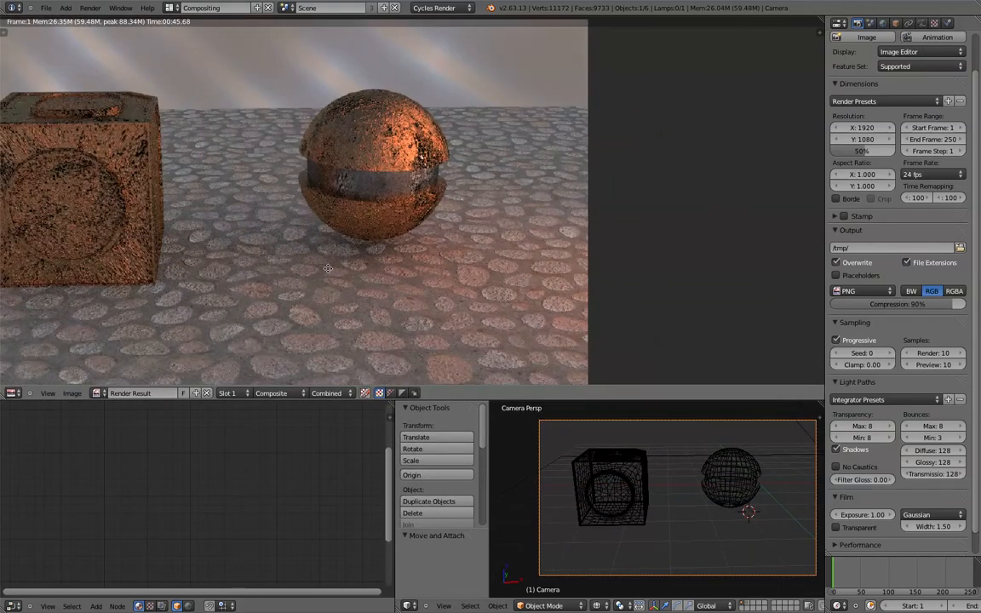
middle_drag(326, 274, 475, 253)
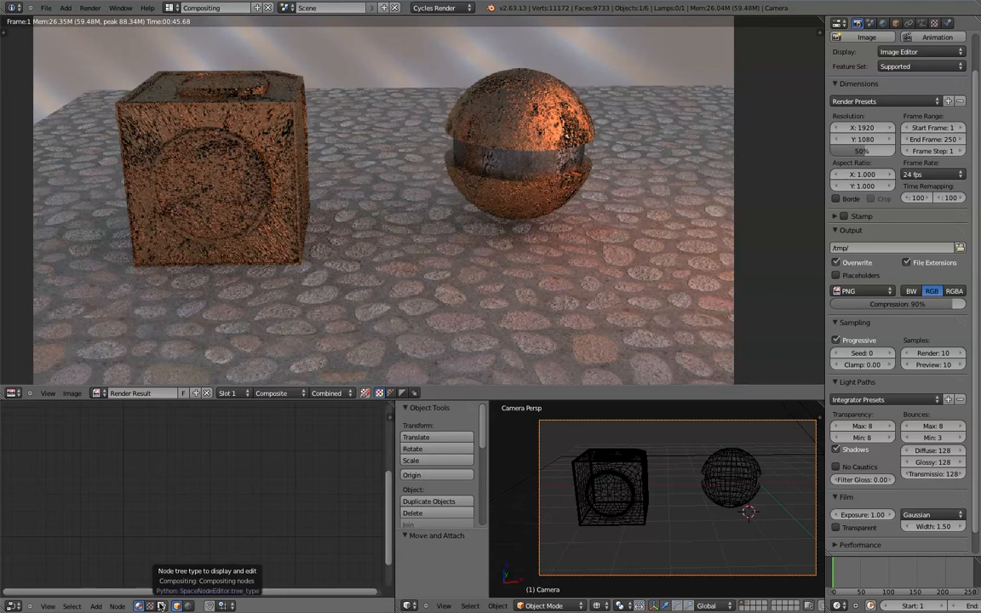
Show the compositing node tree and spread the Render Layers and Composite nodes apart.
click(160, 605)
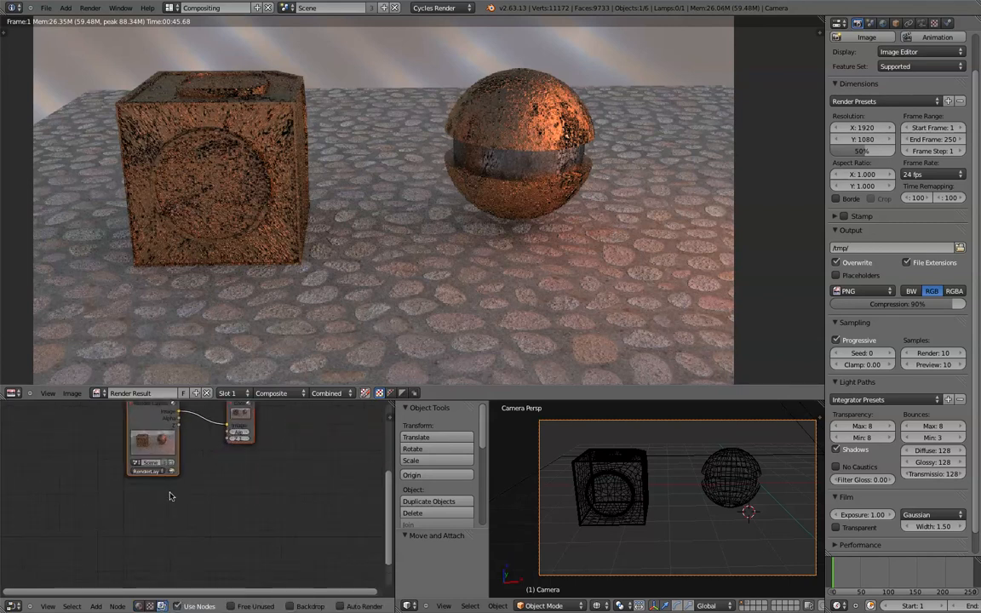
key(Home)
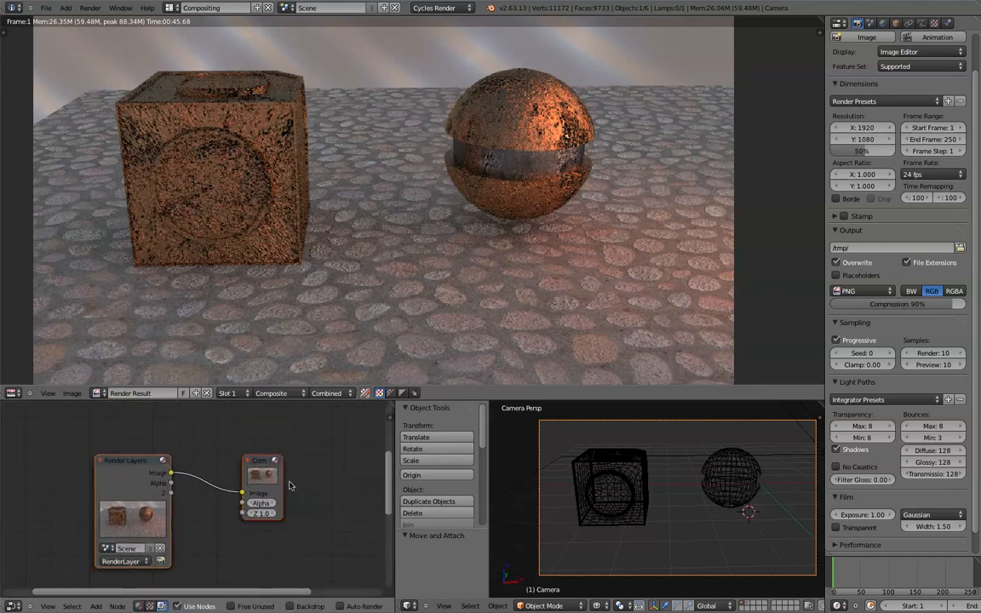
drag(265, 469, 357, 445)
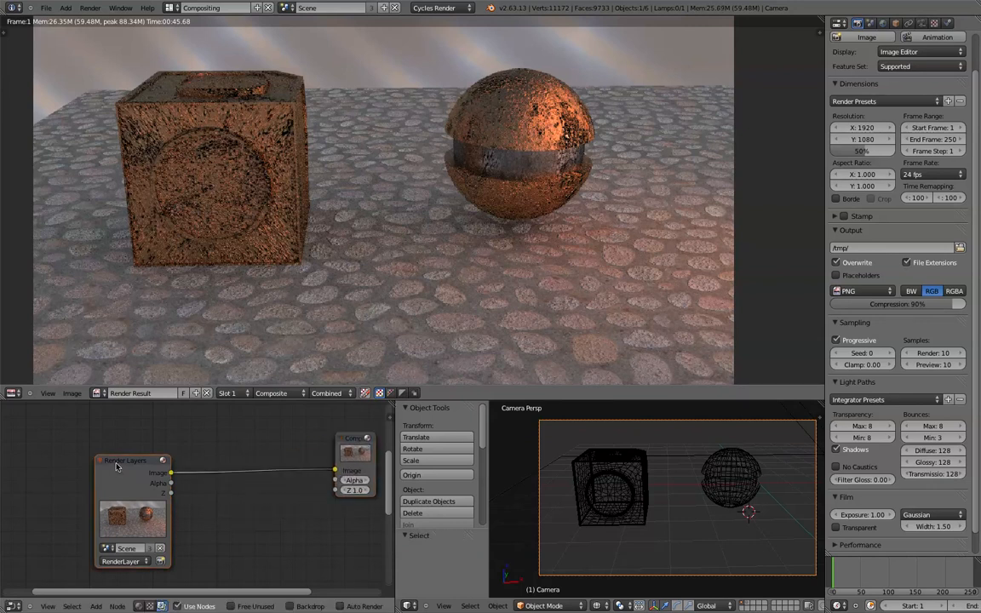
drag(139, 475, 98, 449)
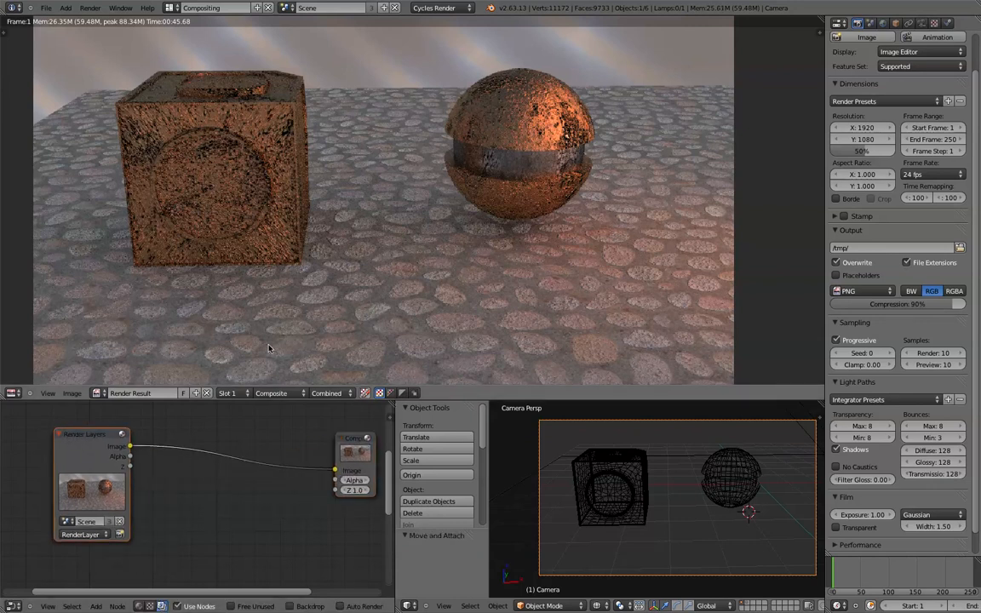
Insert a Lens Distortion node on the link between Render Layers and Composite.
scroll(269, 494, down, 1)
key(shift+a)
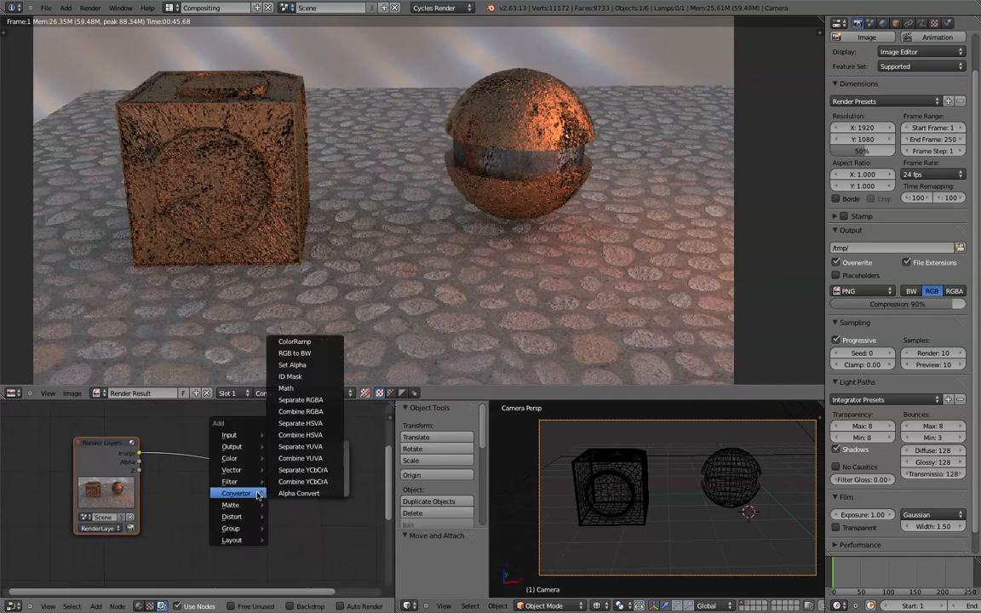
mouse_move(250, 471)
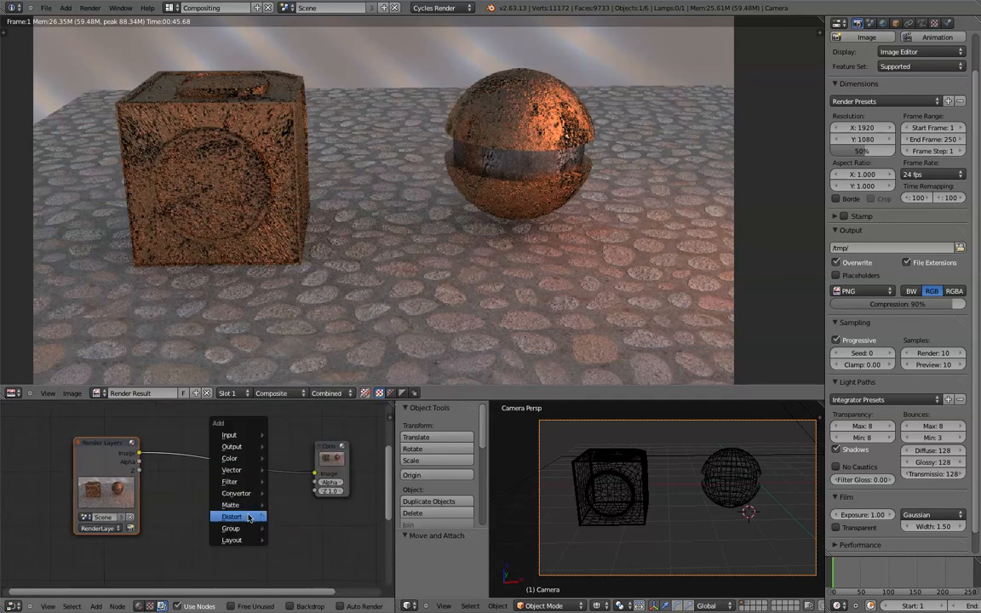
mouse_move(248, 518)
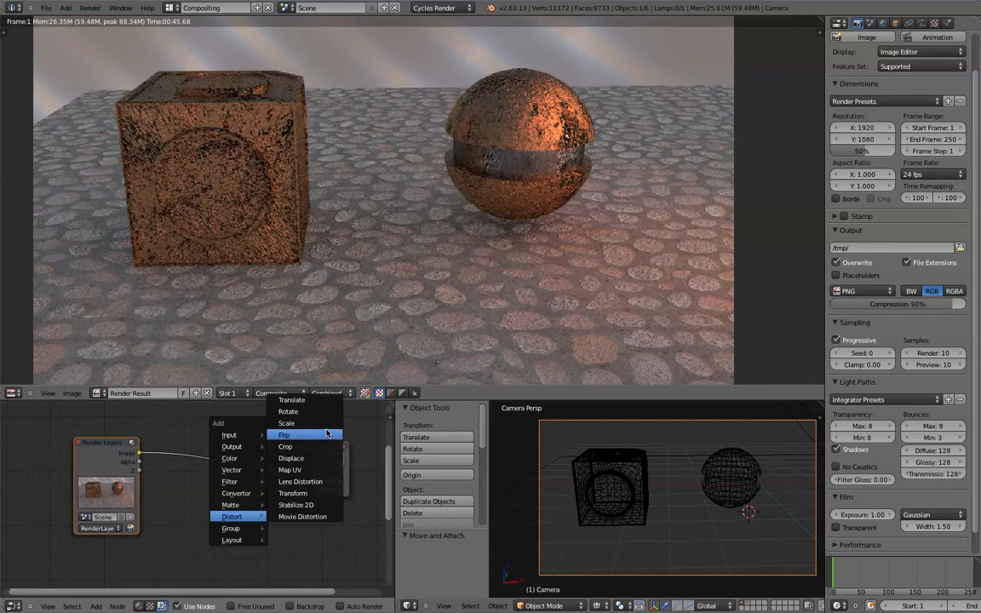
click(300, 481)
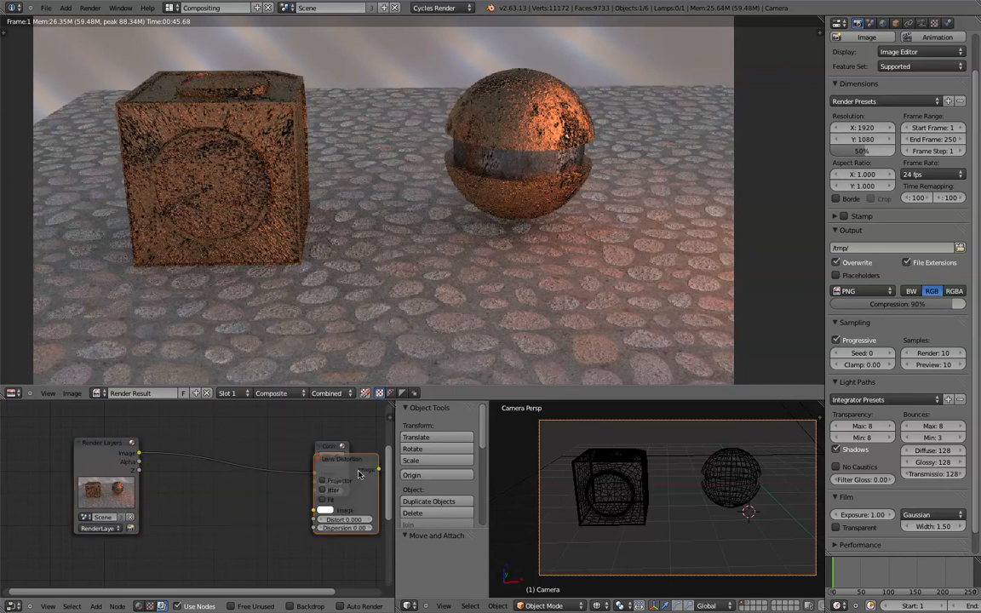
click(249, 464)
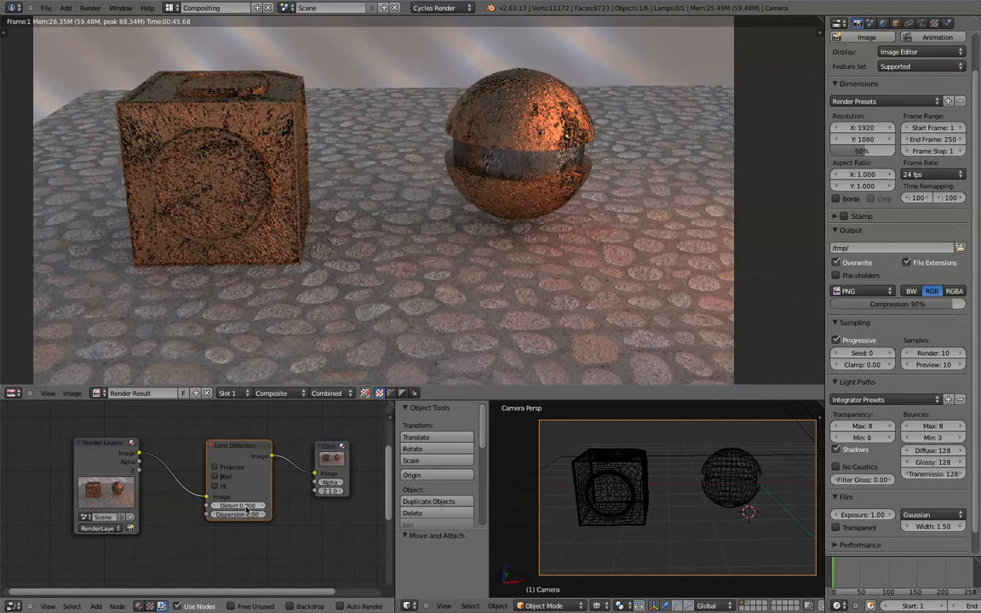
Set the Lens Distortion node's Distort to 0.124 and Dispersion to 0.08, and enable Projector.
drag(247, 509, 253, 505)
click(214, 467)
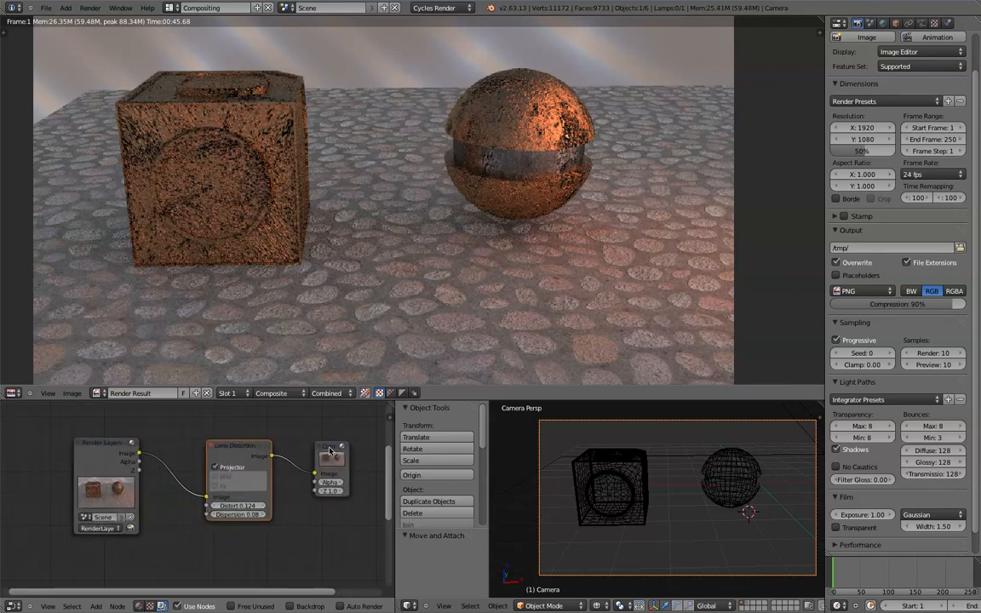
Move the Render Layers node away from Lens Distortion and insert an RGB Curves node on the link between them.
scroll(330, 317, down, 5)
scroll(330, 318, up, 2)
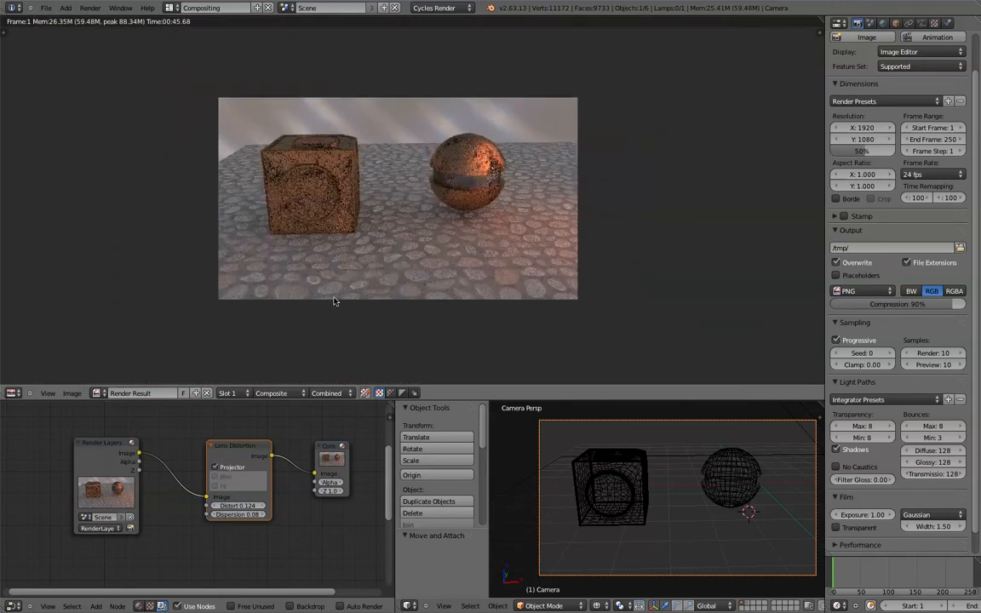
scroll(334, 309, up, 3)
scroll(196, 443, down, 1)
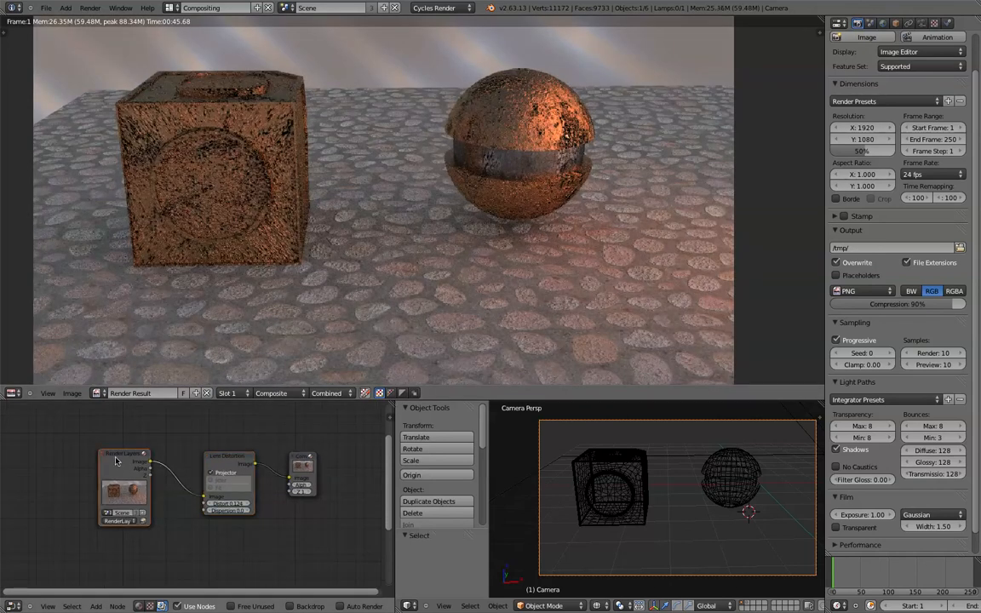
drag(116, 462, 46, 434)
key(shift+a)
mouse_move(68, 417)
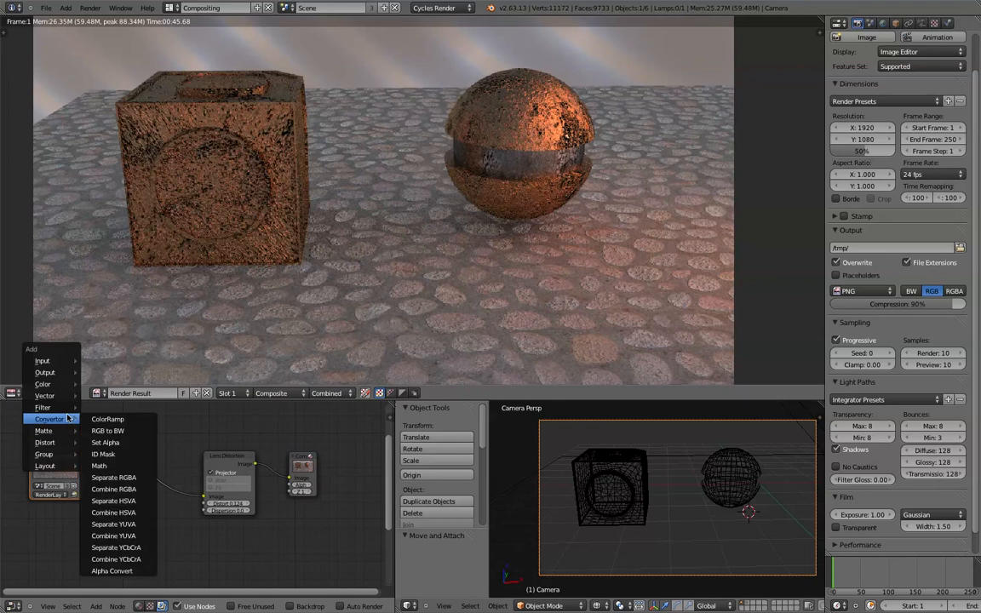
mouse_move(63, 439)
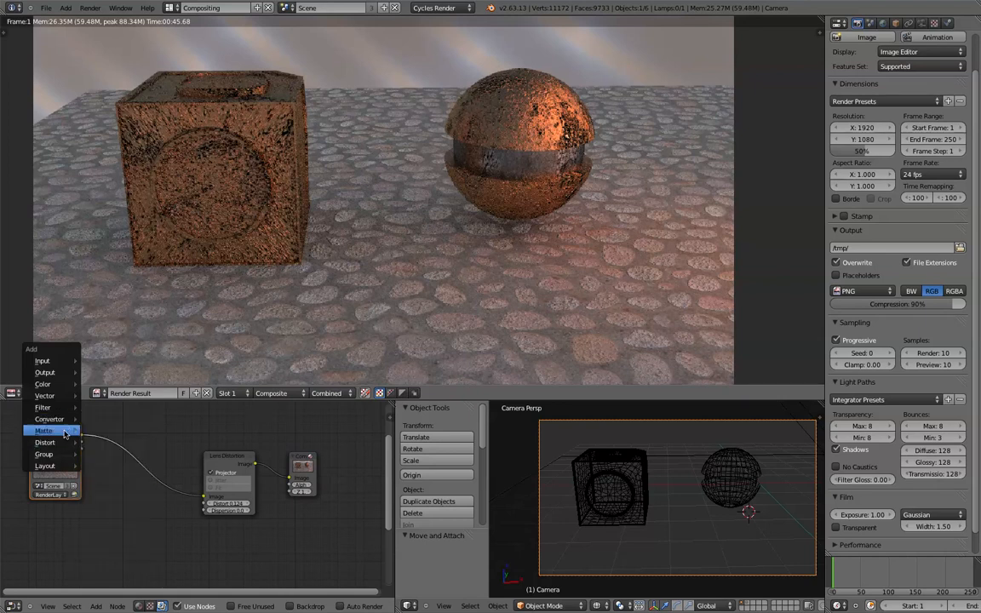
mouse_move(62, 389)
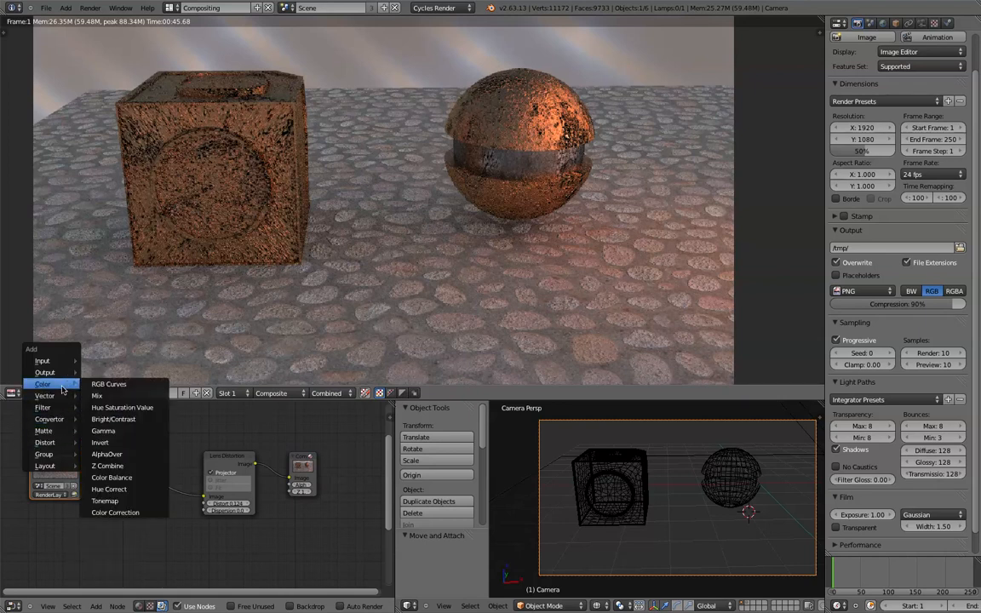
click(135, 386)
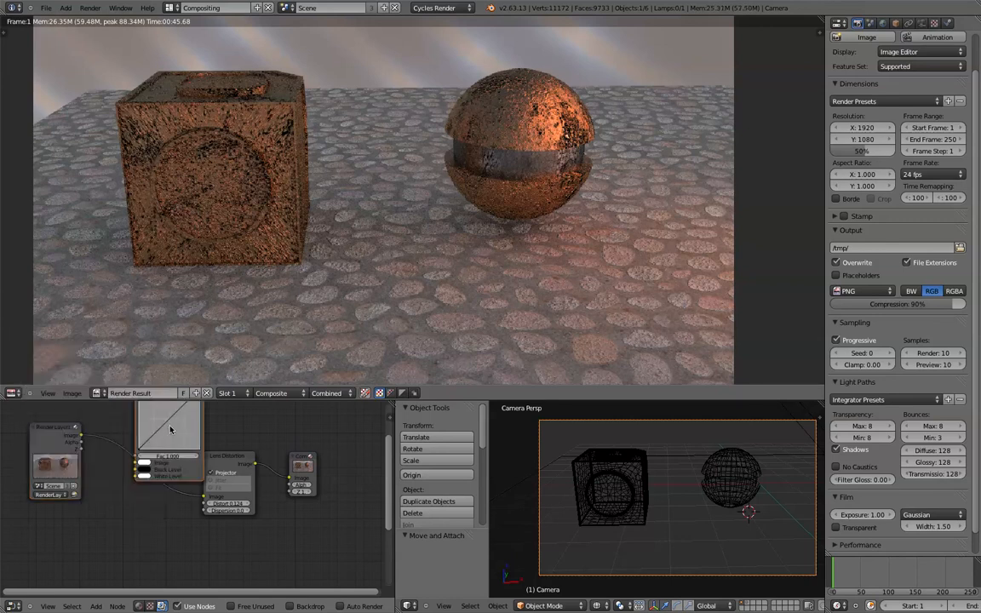
drag(176, 417, 171, 480)
scroll(162, 430, down, 2)
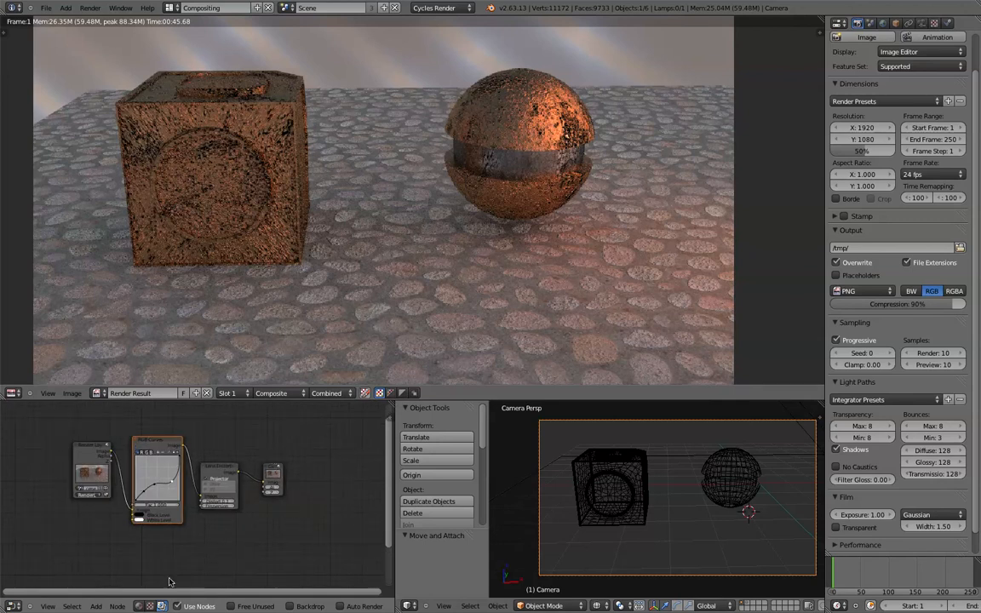
Render the image again and enlarge the node editor area beneath the render result.
scroll(317, 327, down, 4)
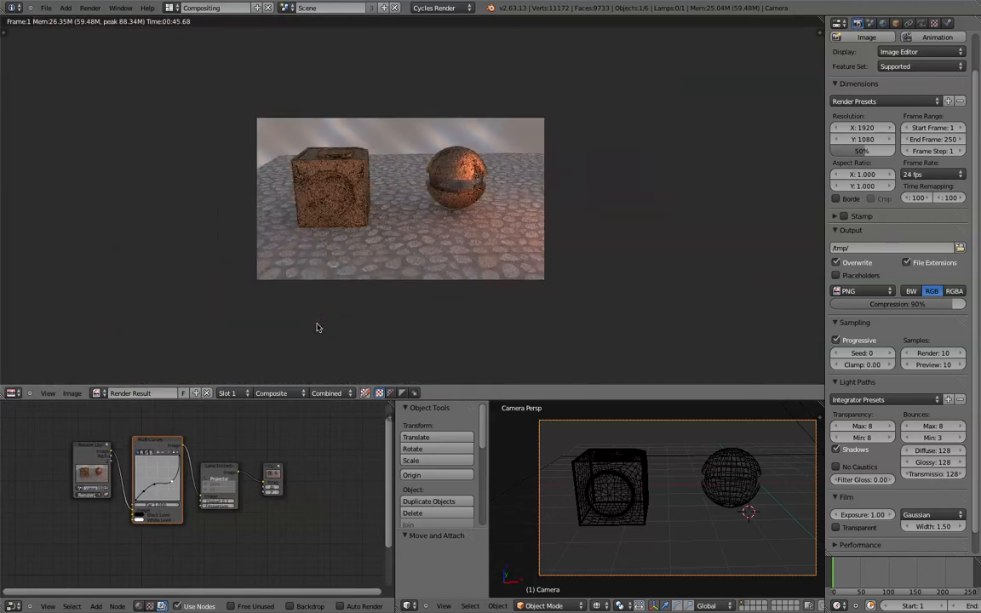
scroll(317, 326, up, 2)
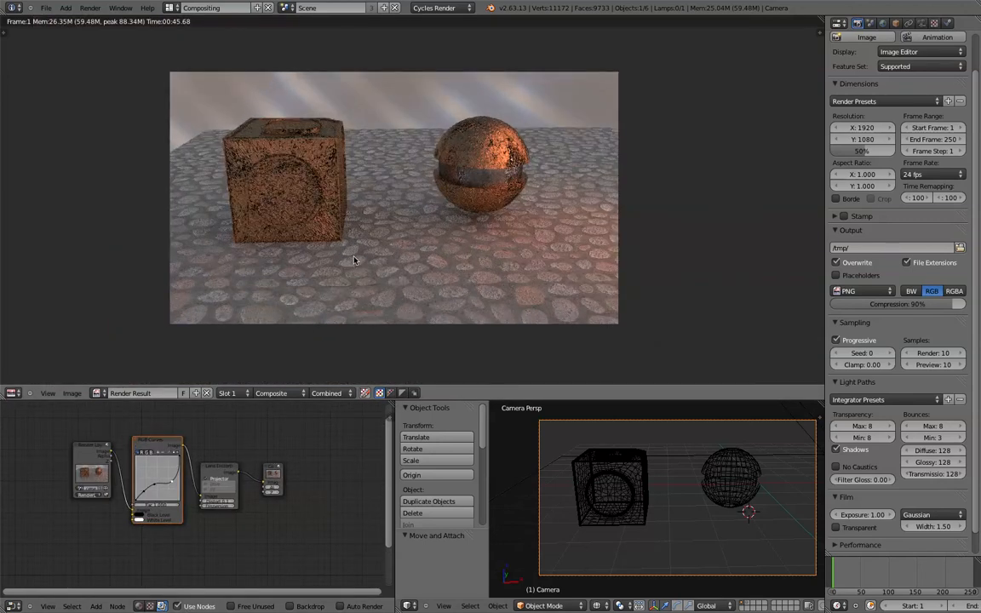
scroll(341, 251, down, 1)
scroll(366, 235, up, 2)
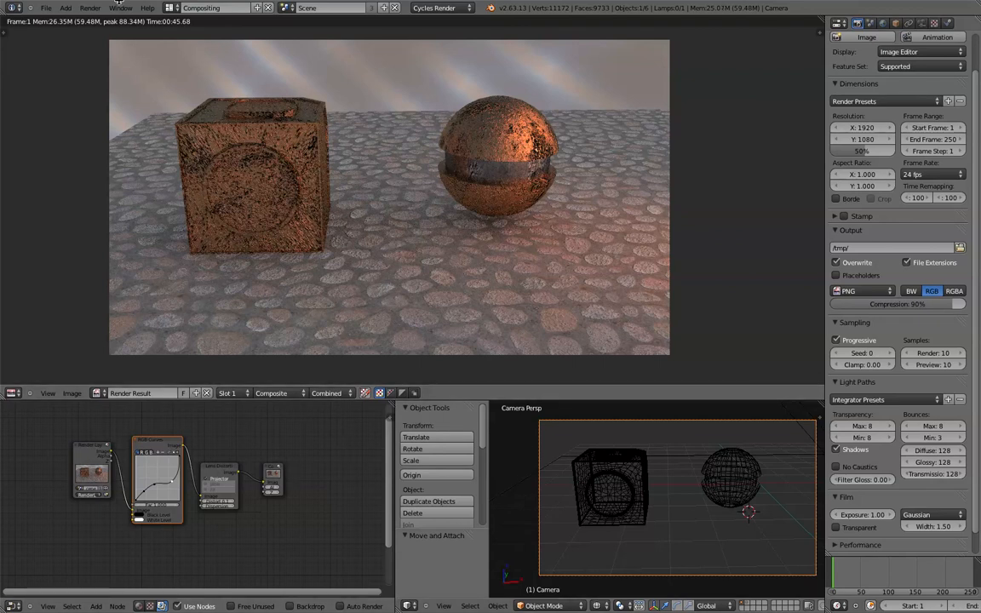
click(89, 8)
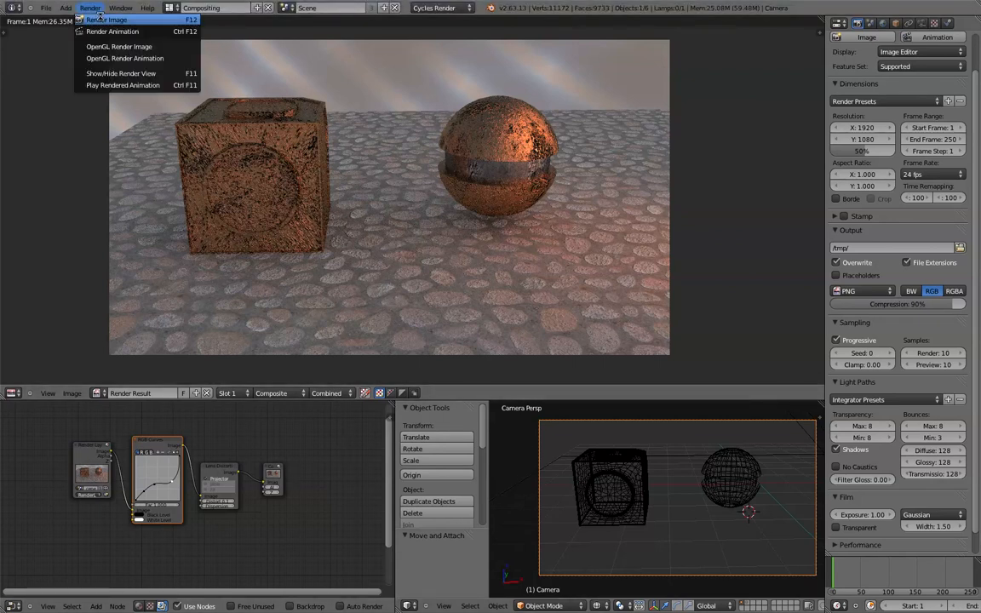
click(100, 18)
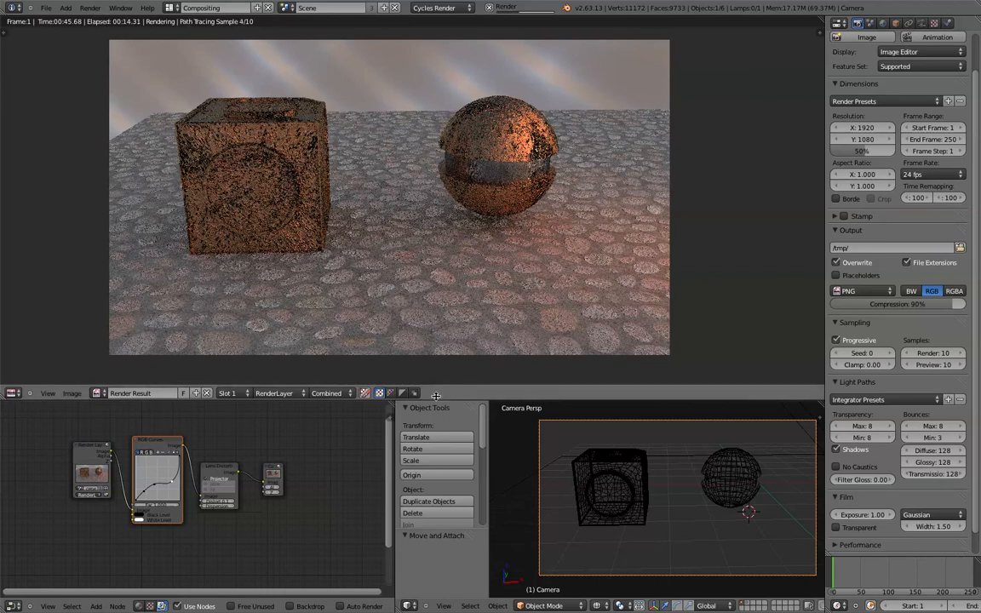
drag(440, 399, 426, 284)
scroll(281, 408, up, 2)
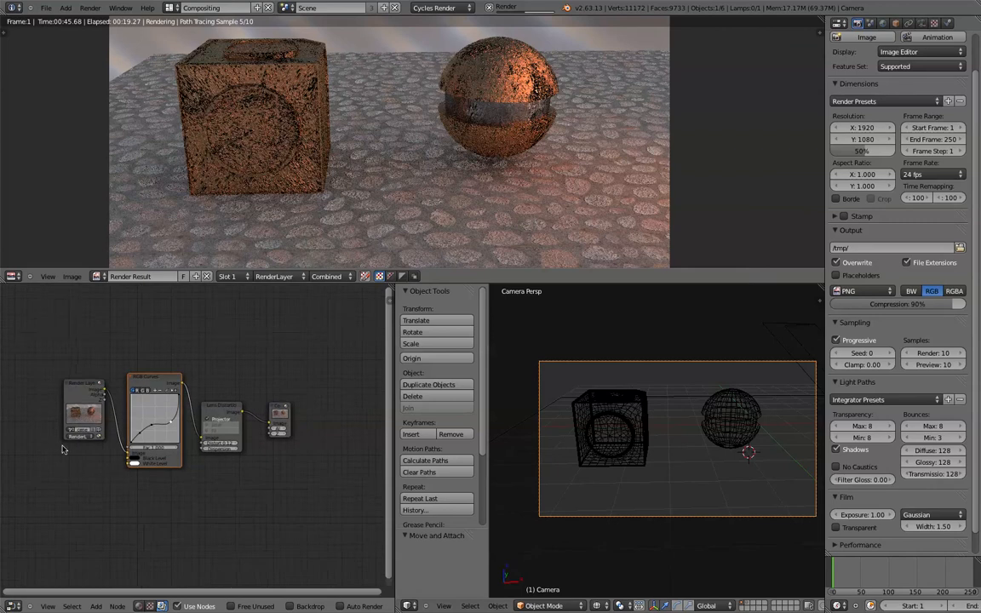